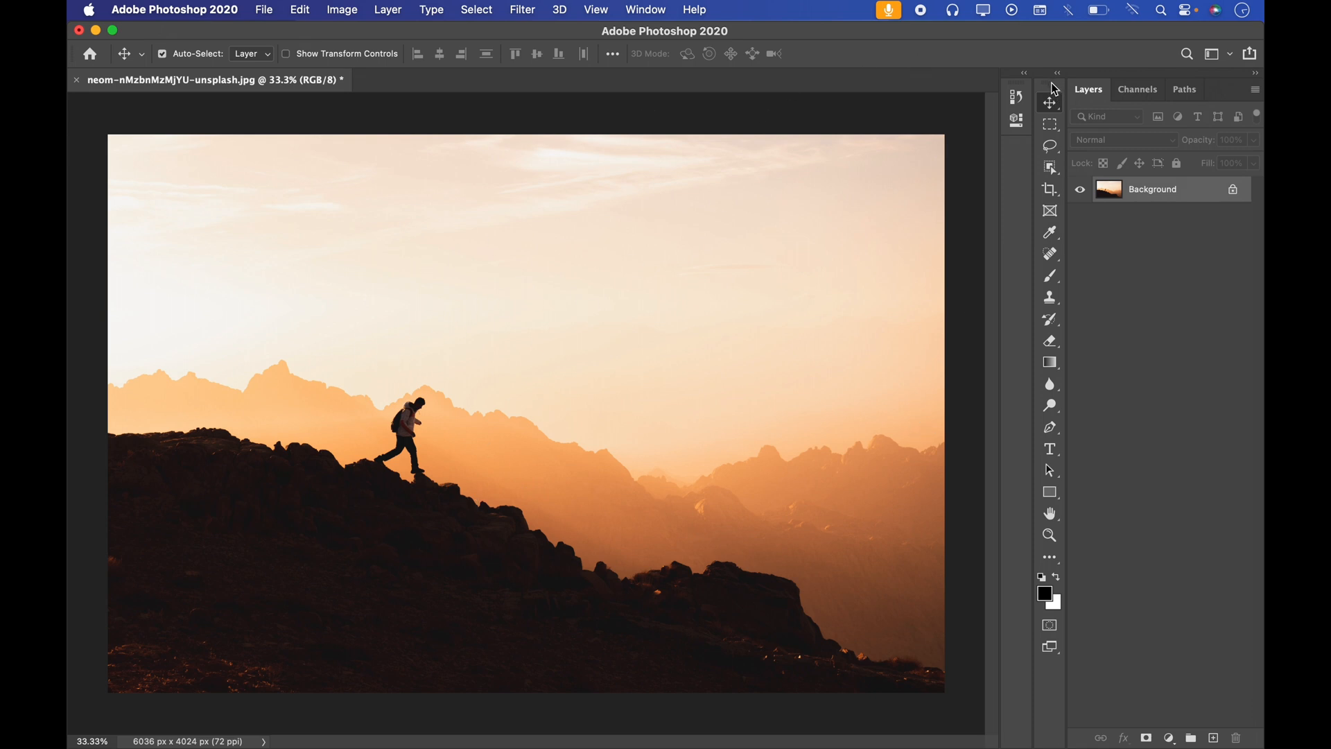
Step: Undock the toolbar so it floats over the image, and close it
{"action": "left_click_drag", "start_coordinate": [1054, 89], "coordinate": [754, 125]}
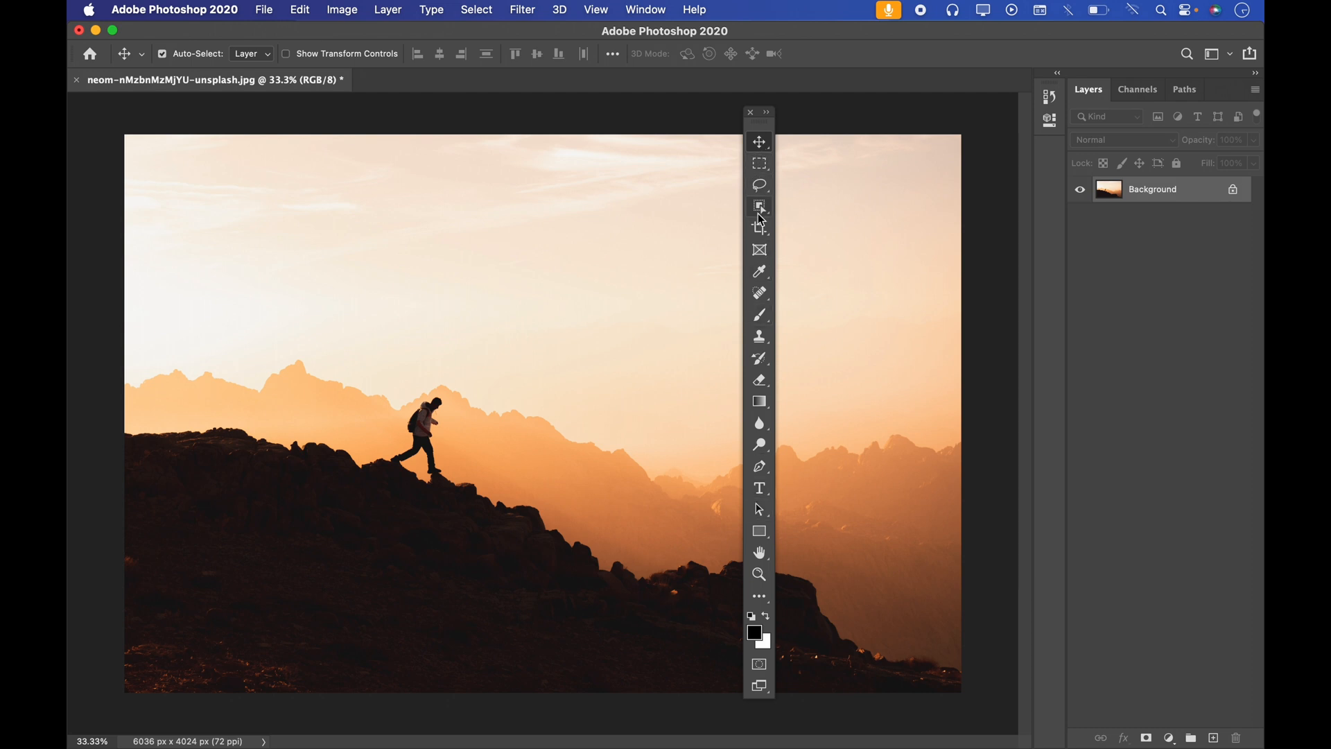
{"action": "left_click", "coordinate": [751, 111]}
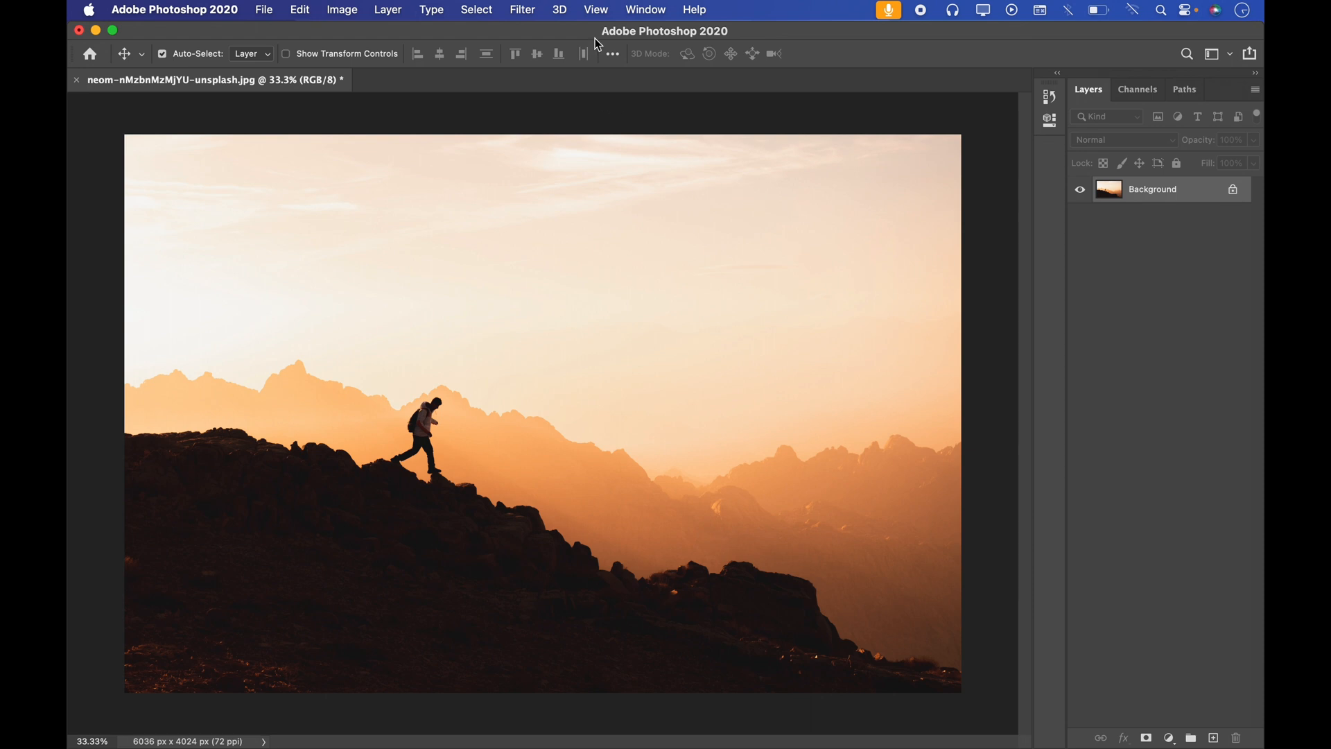
Step: Show the Tools panel again and reposition it as a floating toolbar over the right part of the photo
{"action": "left_click", "coordinate": [652, 15]}
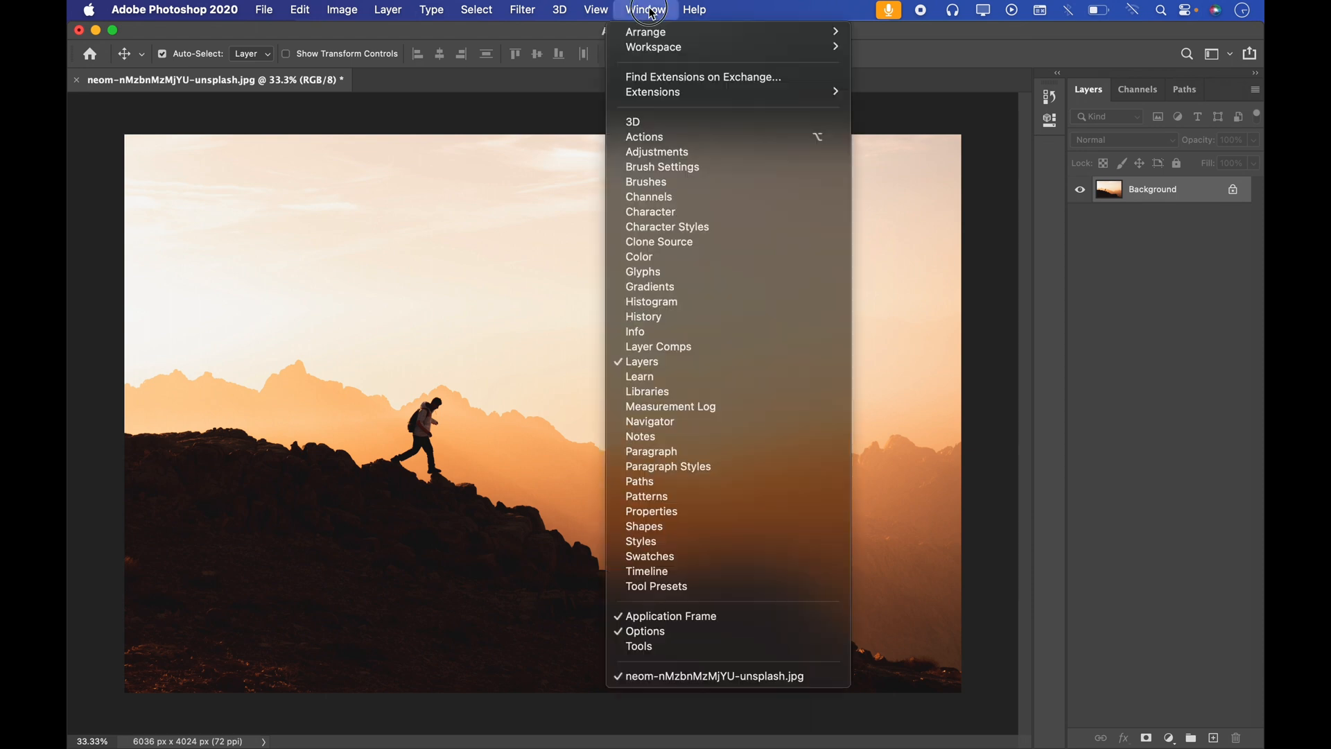
{"action": "left_click", "coordinate": [636, 648]}
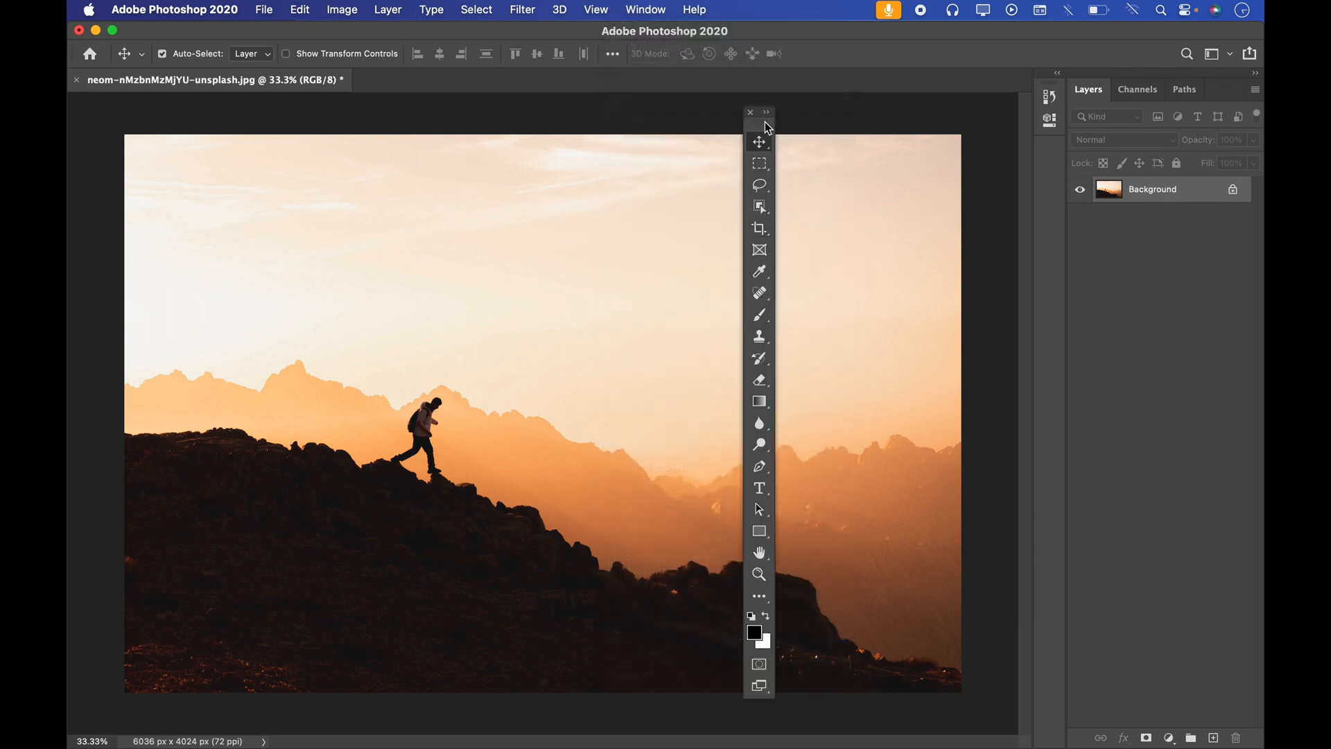
{"action": "left_click_drag", "start_coordinate": [764, 128], "coordinate": [636, 136]}
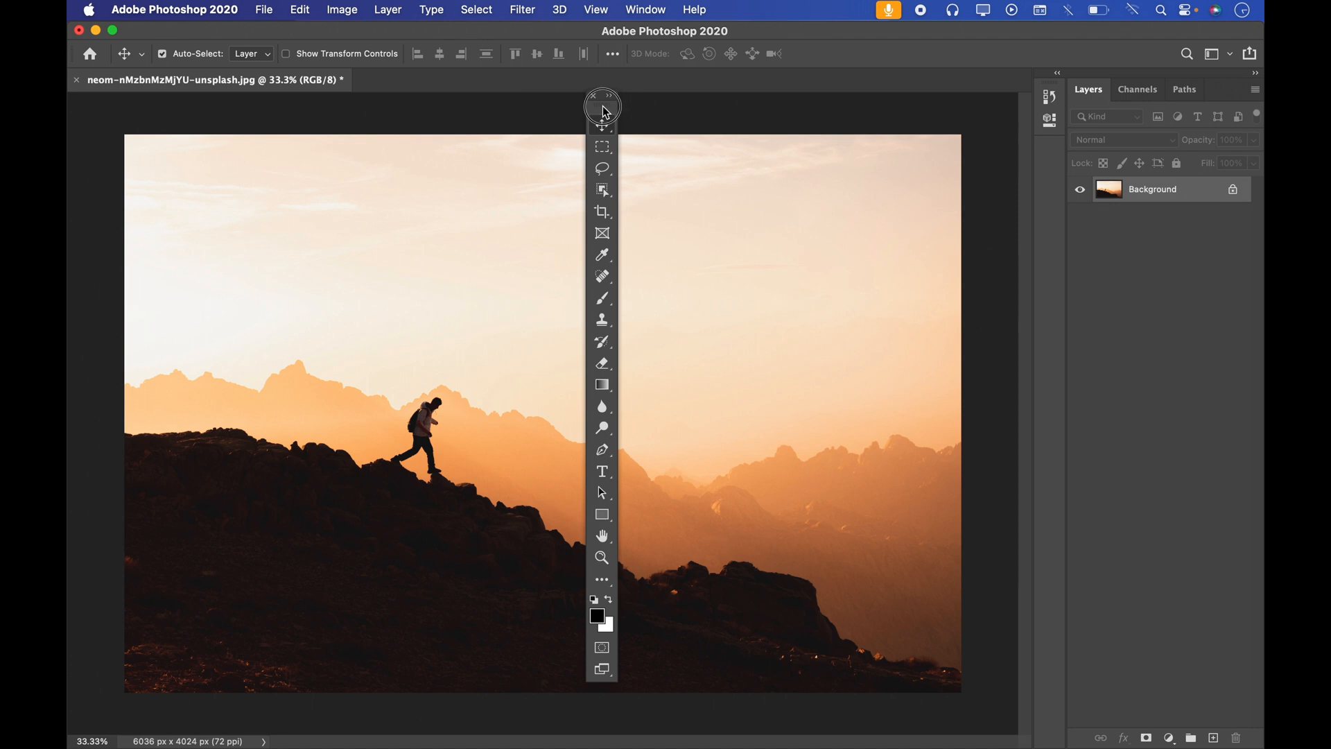
{"action": "left_click_drag", "start_coordinate": [603, 102], "coordinate": [804, 109]}
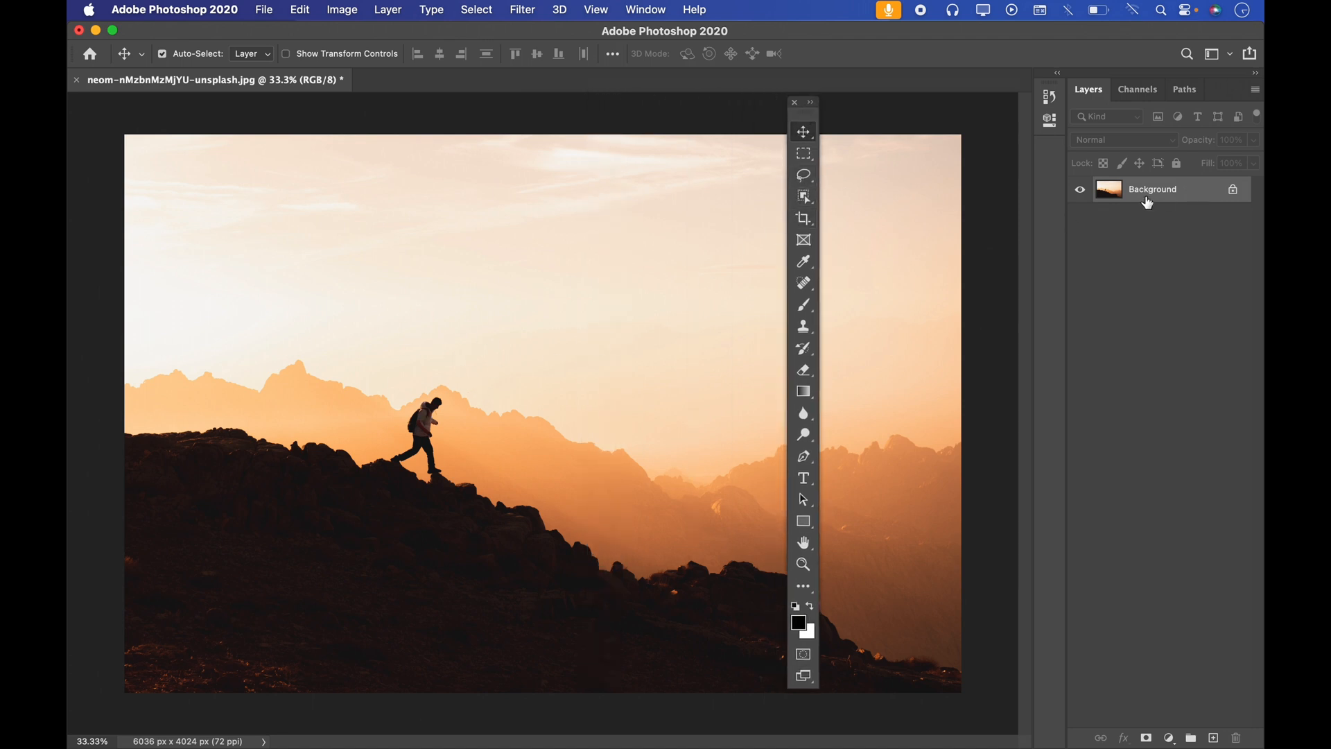
Step: Duplicate the Background layer and hide the original
{"action": "key", "text": "super+j"}
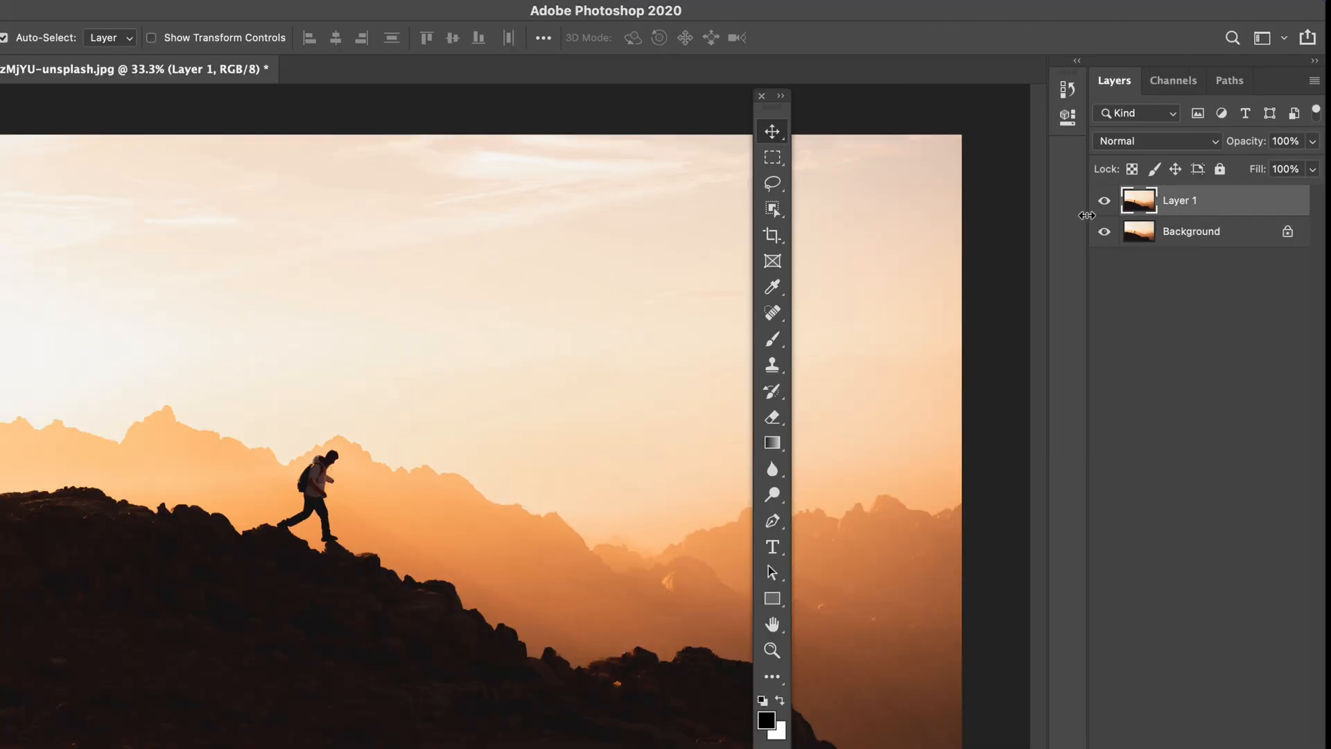
{"action": "left_click", "coordinate": [1114, 231]}
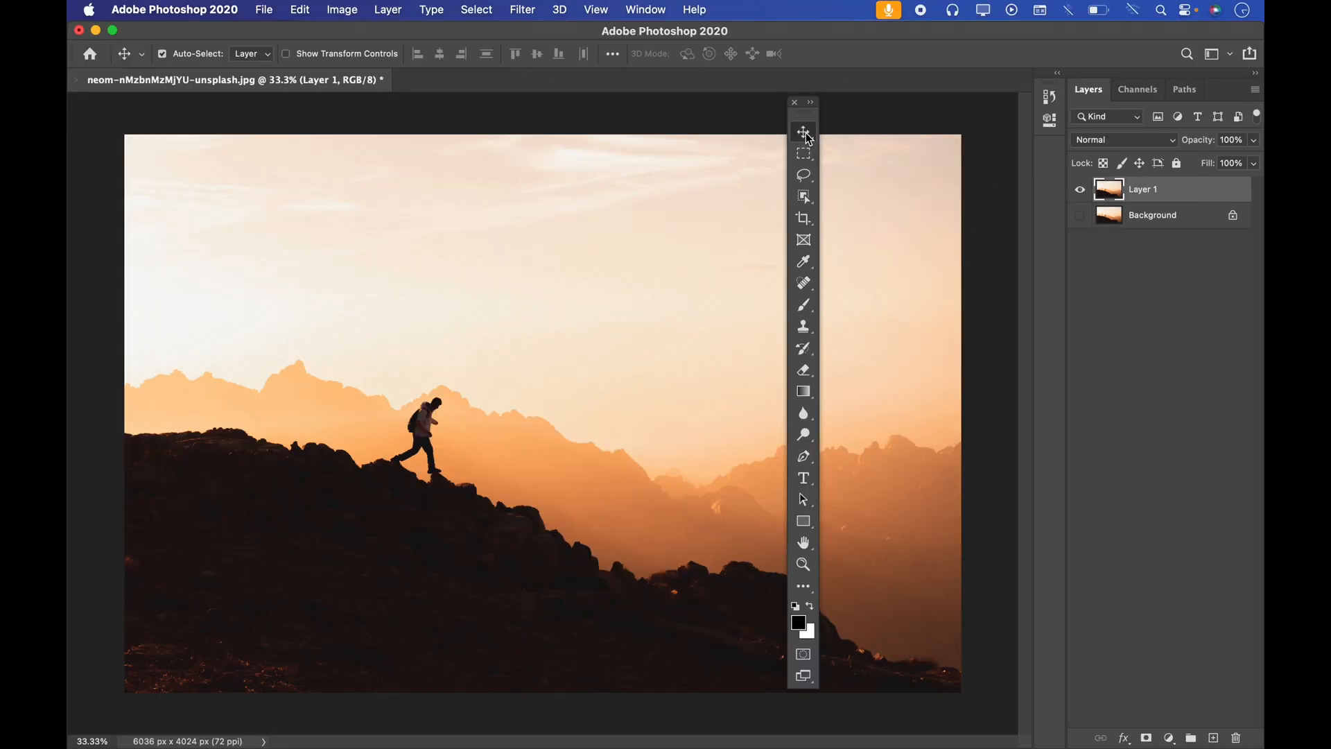
Step: Shift the duplicated photo layer up and to the right with the Move tool
{"action": "left_click_drag", "start_coordinate": [571, 294], "coordinate": [546, 323]}
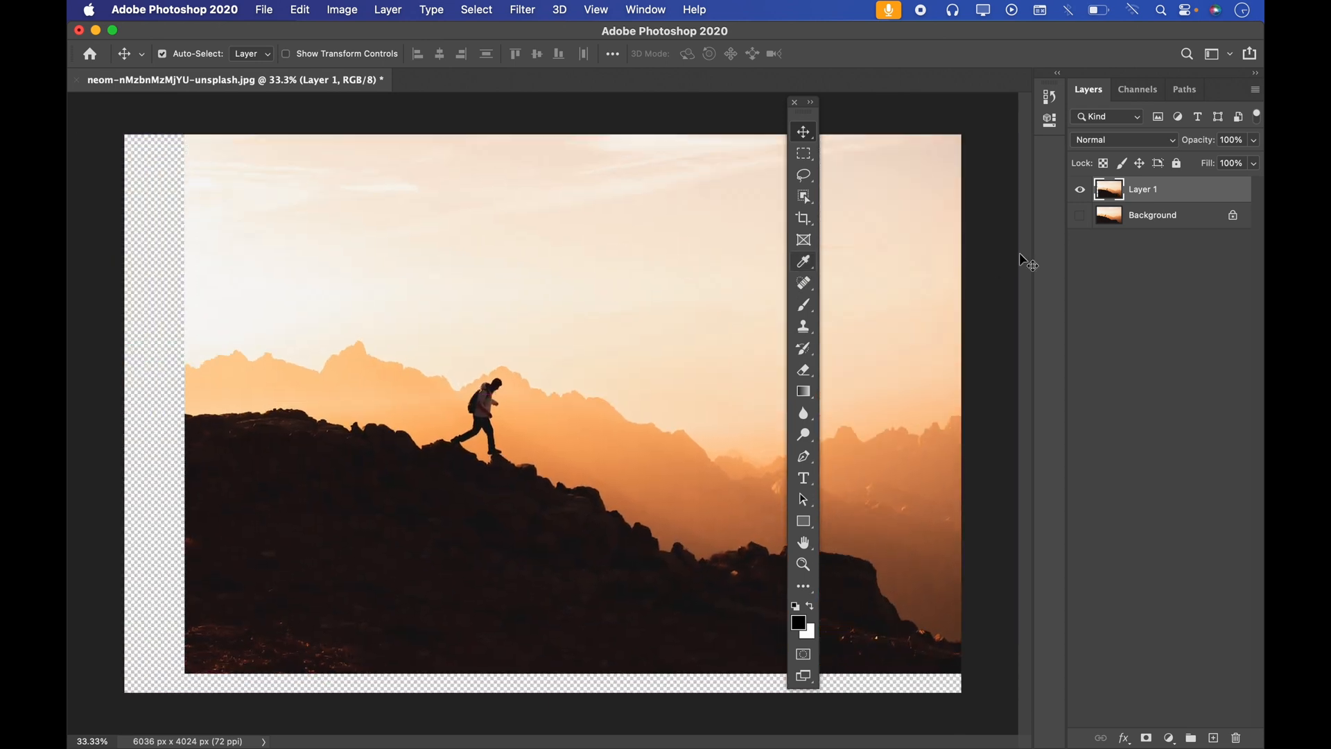
{"action": "left_click", "coordinate": [1079, 215]}
{"action": "left_click", "coordinate": [1079, 215]}
{"action": "left_click_drag", "start_coordinate": [534, 246], "coordinate": [470, 246]}
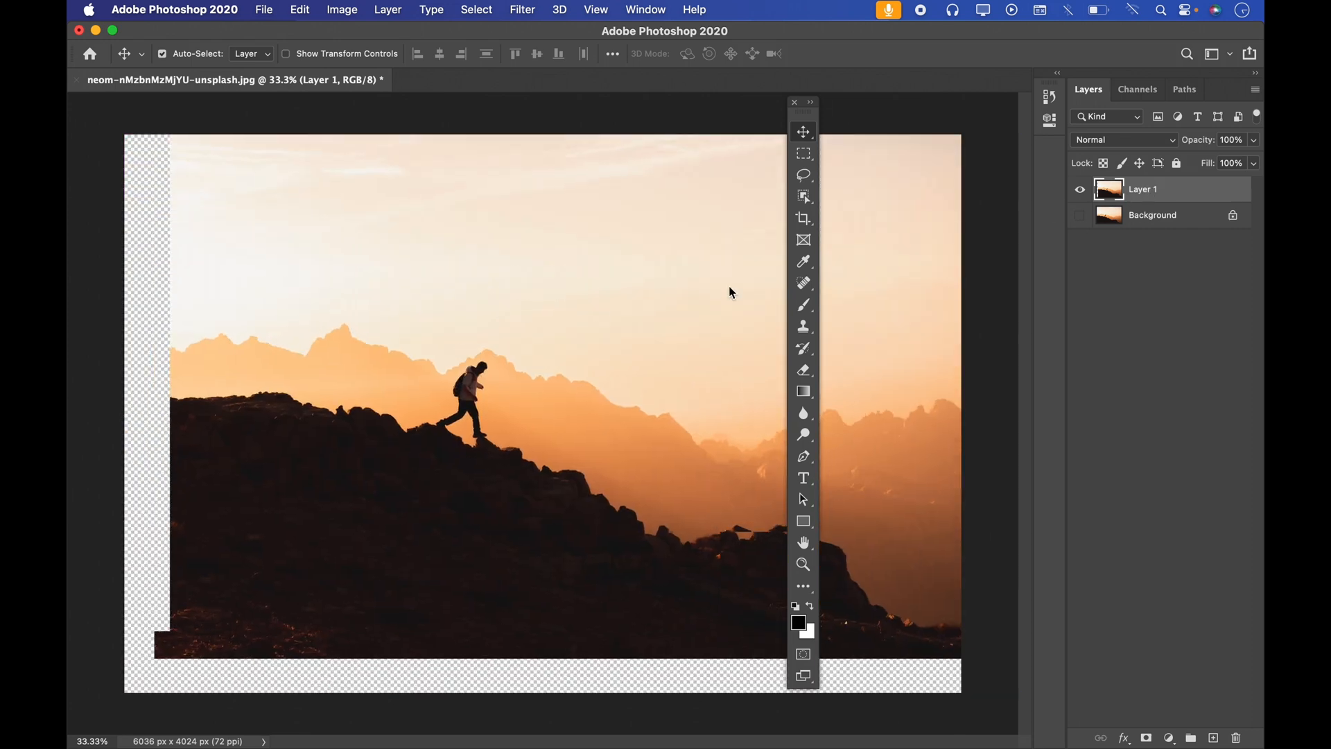
Step: Paint a black zigzag scribble across the sky on the duplicated layer with the Brush tool
{"action": "left_click", "coordinate": [803, 306]}
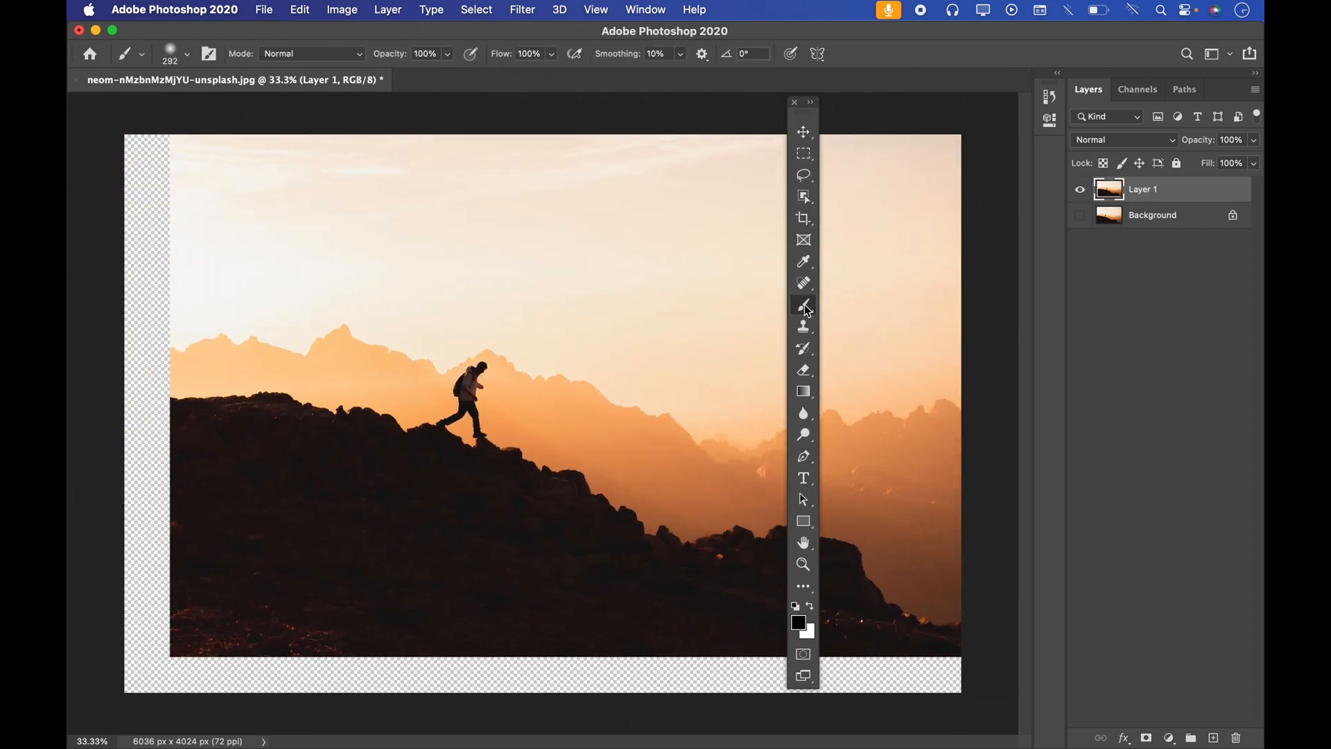
{"action": "mouse_move", "coordinate": [428, 290]}
{"action": "left_mouse_down"}
{"action": "mouse_move", "coordinate": [646, 298]}
{"action": "mouse_move", "coordinate": [695, 288]}
{"action": "left_mouse_up"}
{"action": "left_click_drag", "start_coordinate": [712, 234], "coordinate": [721, 343]}
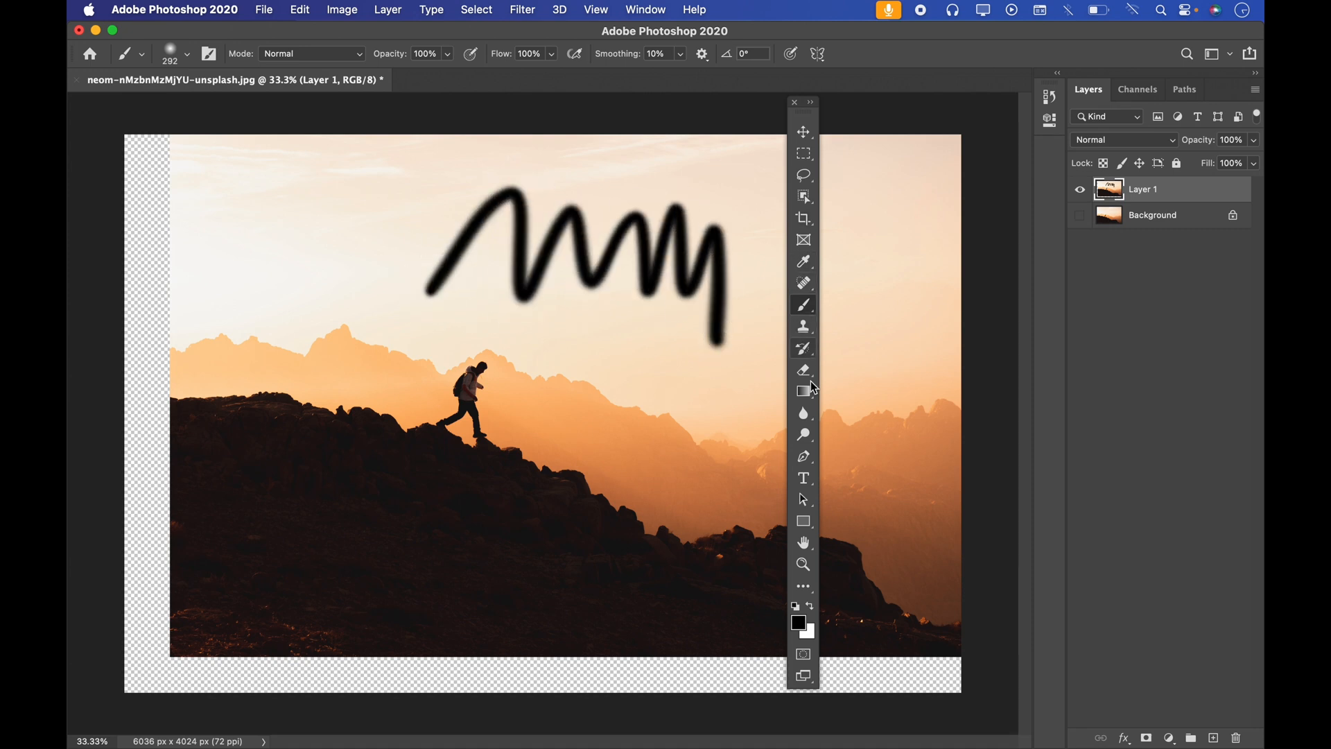
Step: Add the horizontal text "ABCD" in the sky to the left of the brush scribble
{"action": "left_click", "coordinate": [807, 484]}
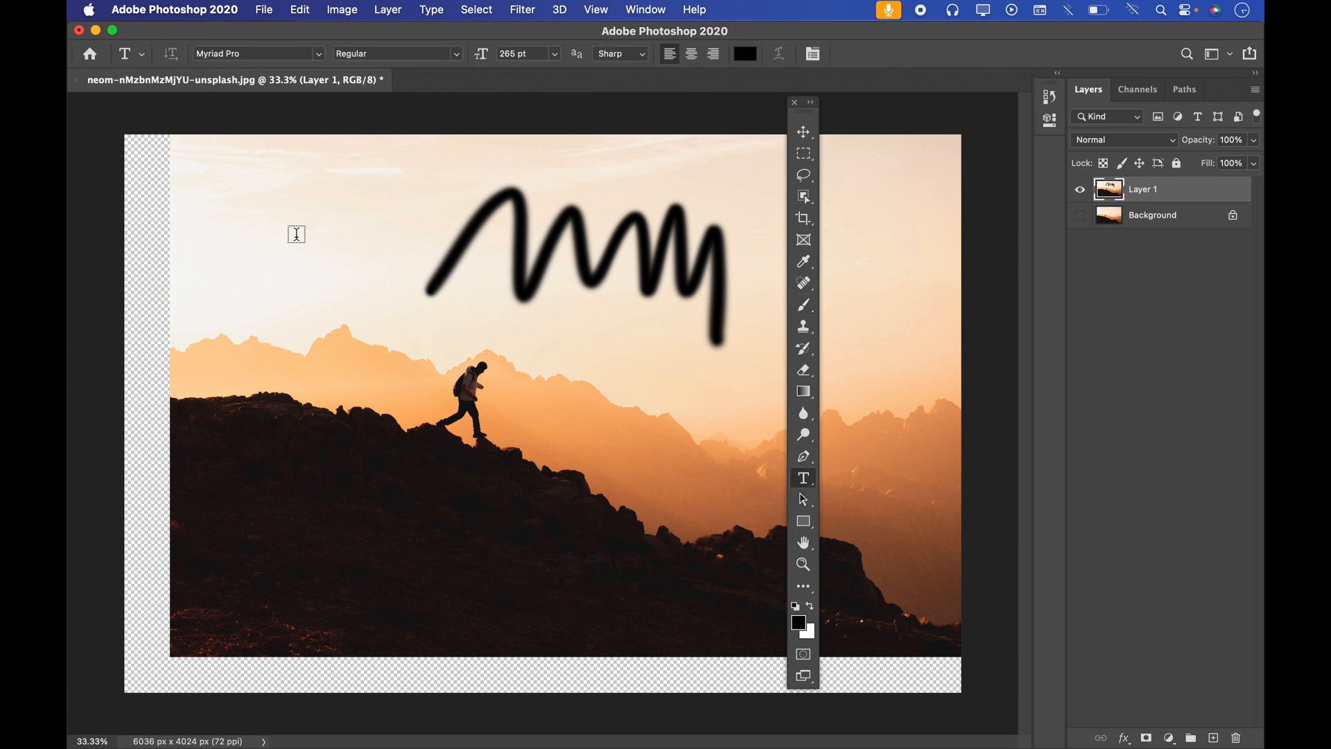
{"action": "left_click", "coordinate": [296, 235]}
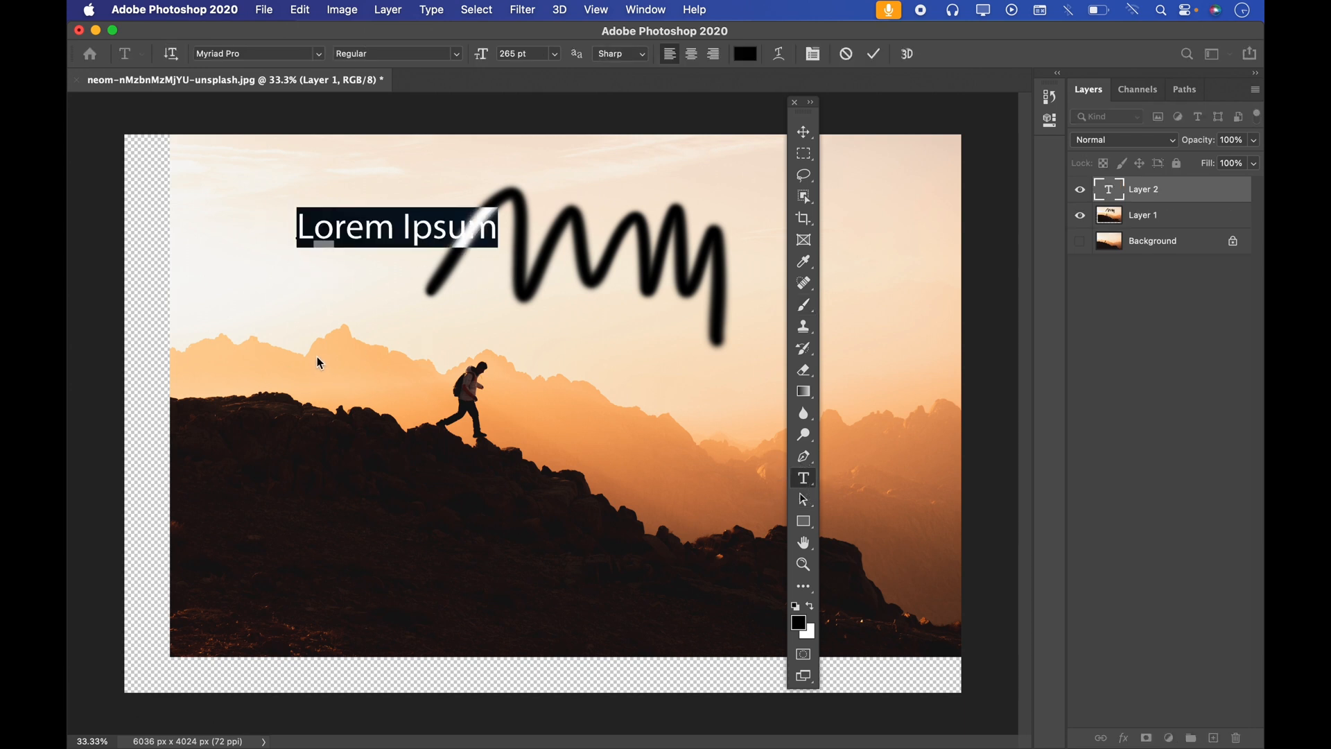
{"action": "type", "text": "ABCD"}
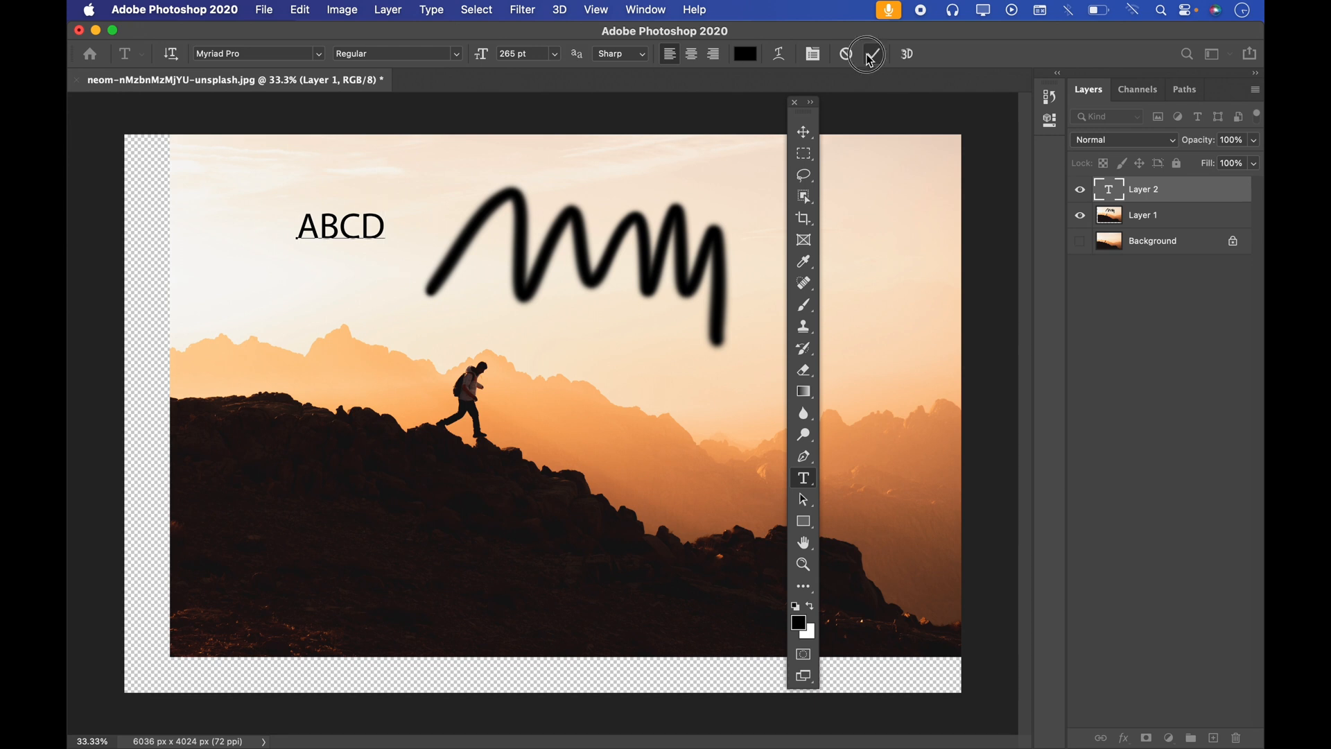
{"action": "left_click", "coordinate": [867, 54]}
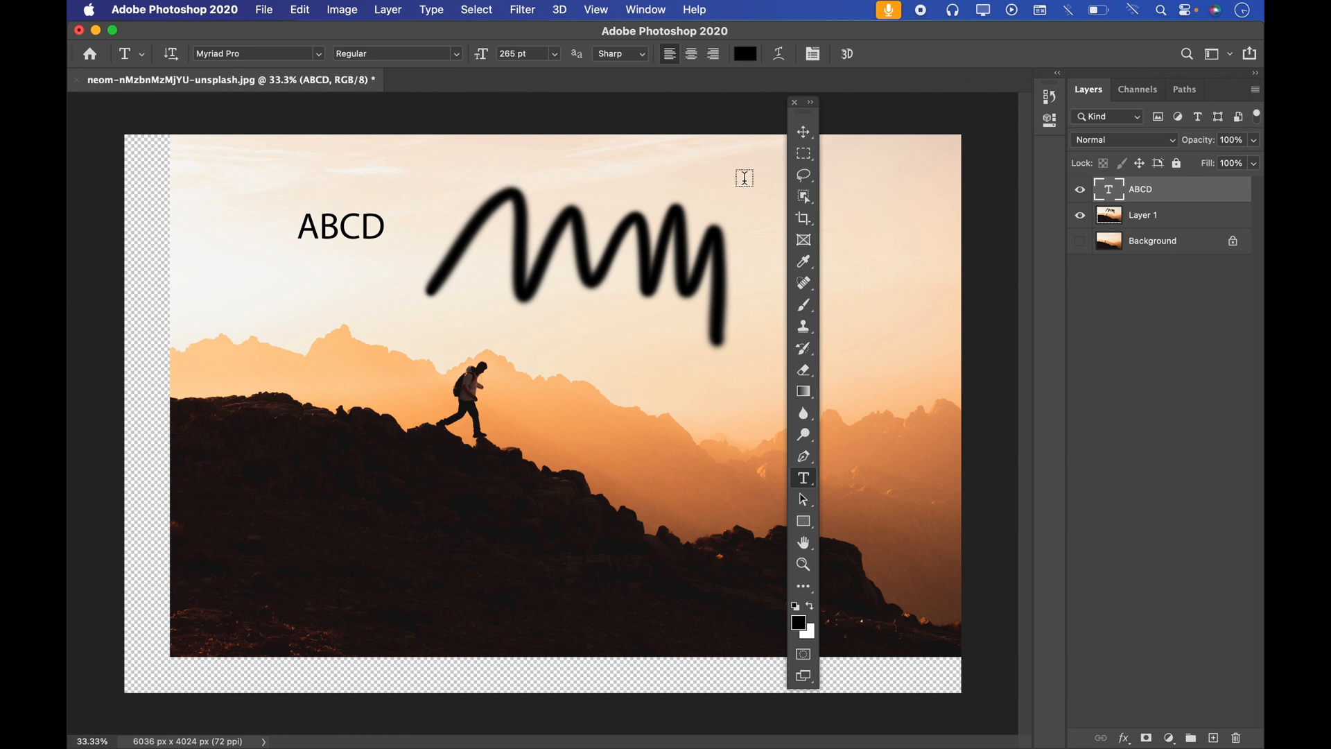
Step: Delete the ABCD text layer and the duplicated photo layer
{"action": "left_click_drag", "start_coordinate": [1150, 194], "coordinate": [1235, 737]}
{"action": "mouse_move", "coordinate": [1157, 194]}
{"action": "left_mouse_down"}
{"action": "mouse_move", "coordinate": [1240, 386]}
{"action": "mouse_move", "coordinate": [1235, 738]}
{"action": "left_mouse_up"}
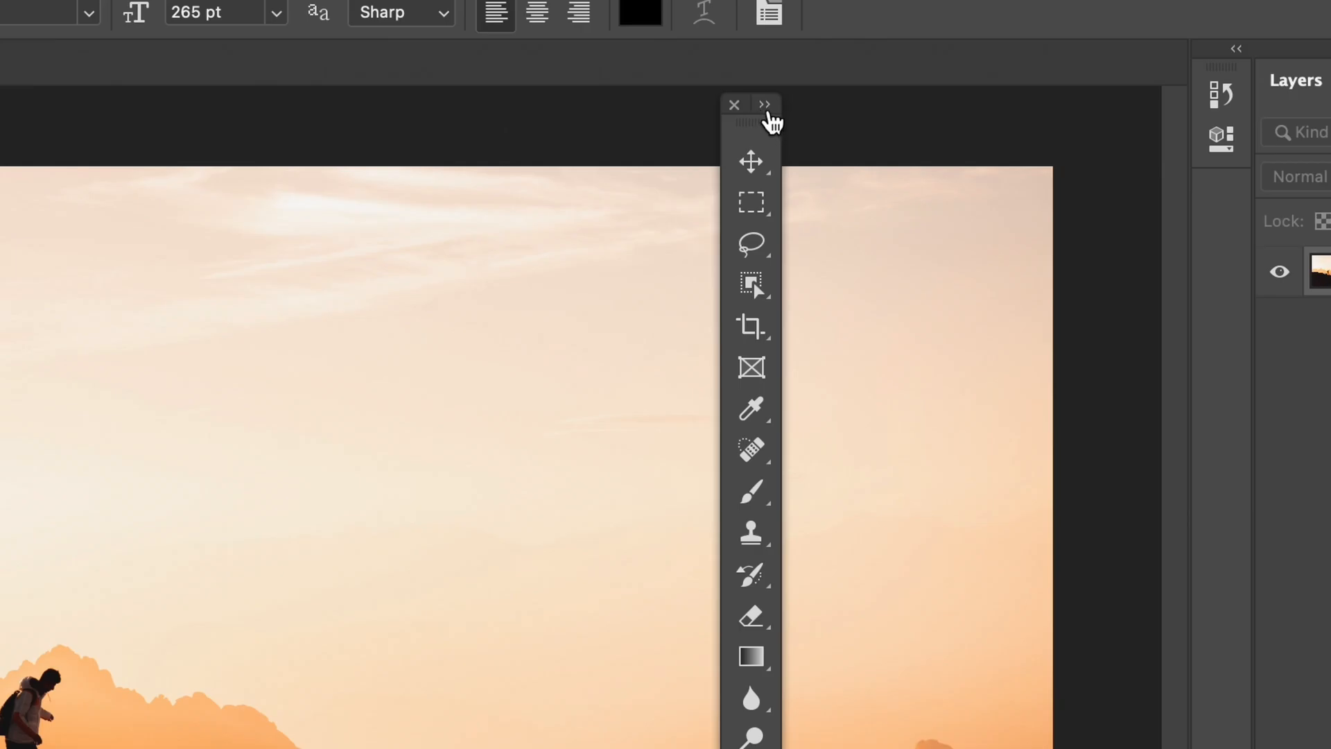
Step: Switch the floating toolbar to two columns and back to one, and dock it beside the Layers panel
{"action": "left_click", "coordinate": [765, 108]}
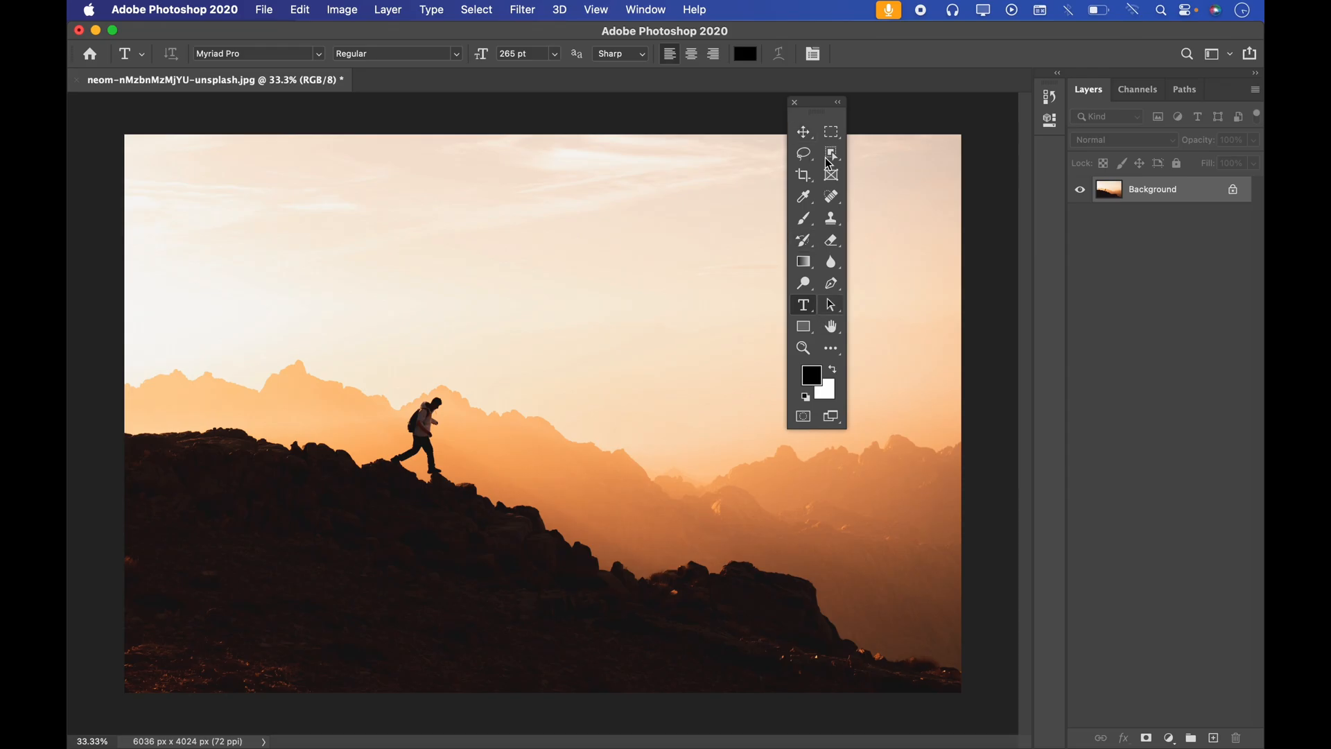
{"action": "left_click", "coordinate": [816, 105]}
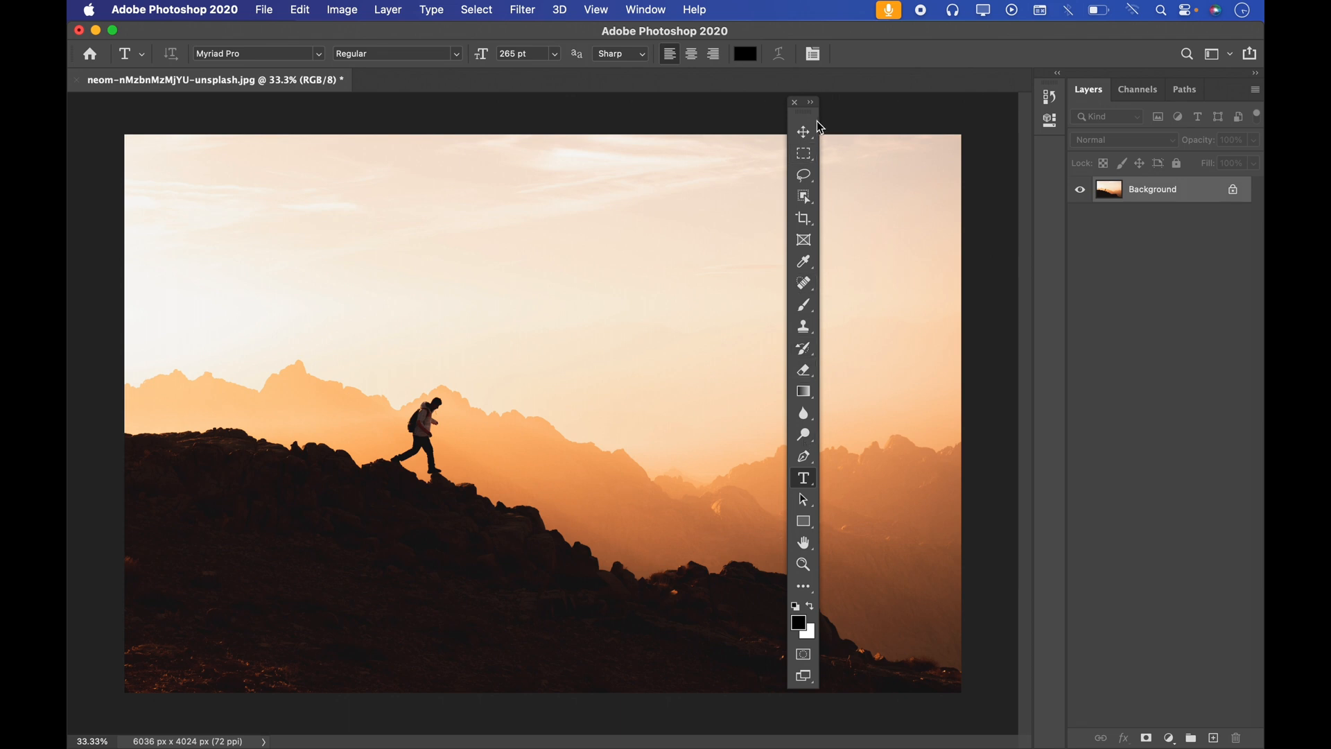
{"action": "left_click_drag", "start_coordinate": [813, 118], "coordinate": [1072, 108]}
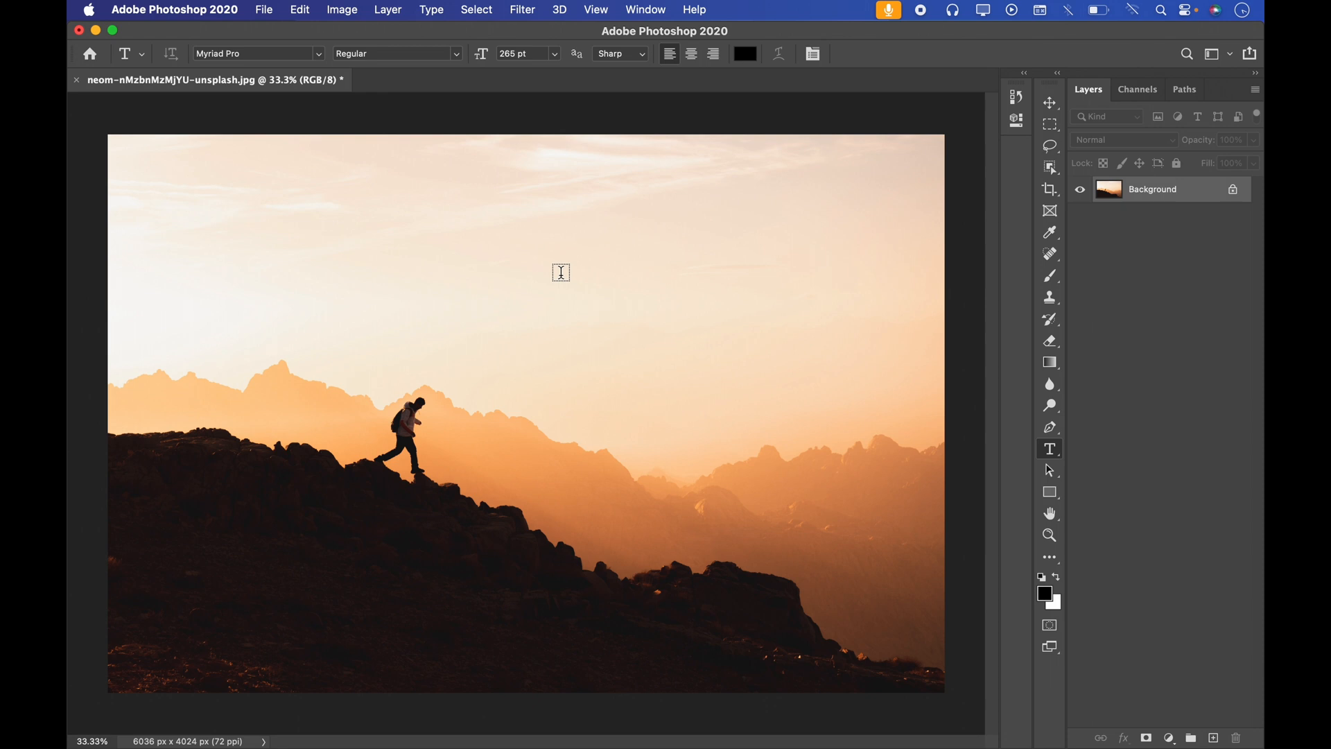
Step: Paint a black M-shaped stroke in the sky with the Brush tool, and switch to the Move tool
{"action": "key", "text": "b"}
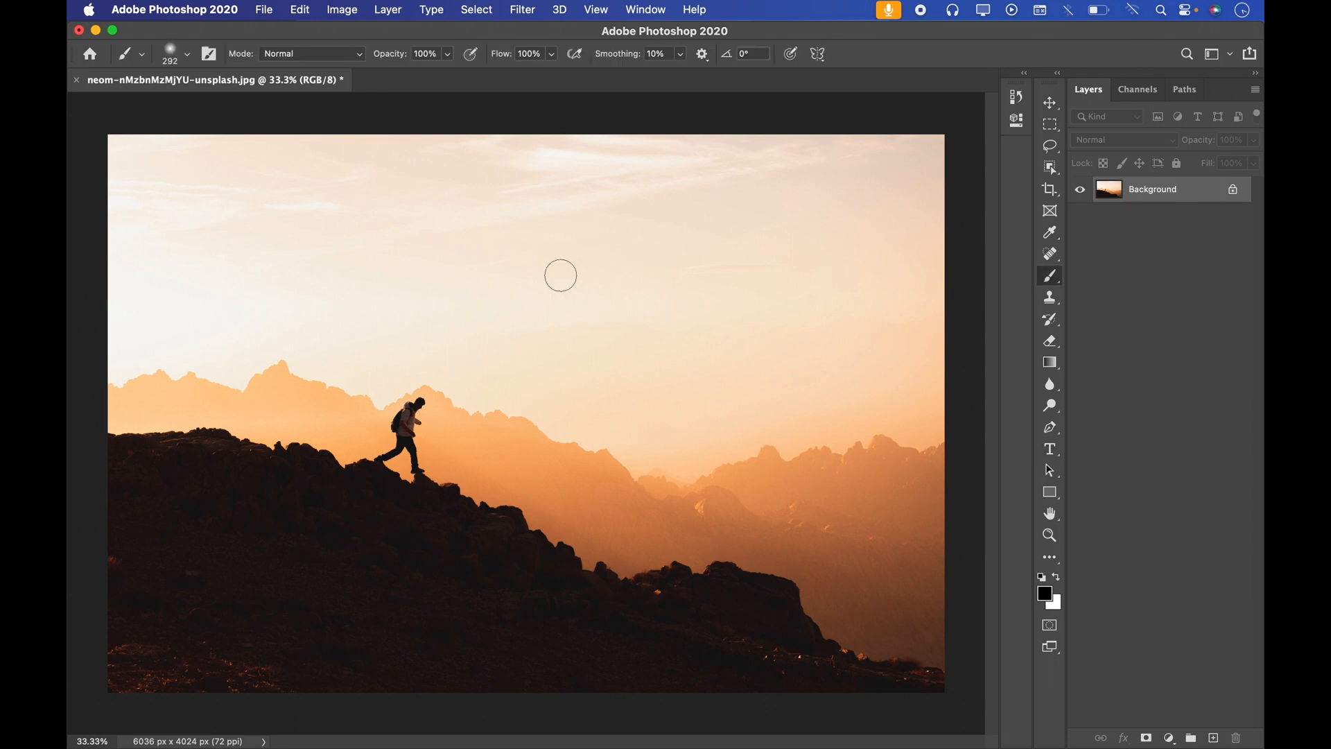
{"action": "mouse_move", "coordinate": [428, 270]}
{"action": "left_mouse_down"}
{"action": "mouse_move", "coordinate": [596, 265]}
{"action": "mouse_move", "coordinate": [617, 343]}
{"action": "left_mouse_up"}
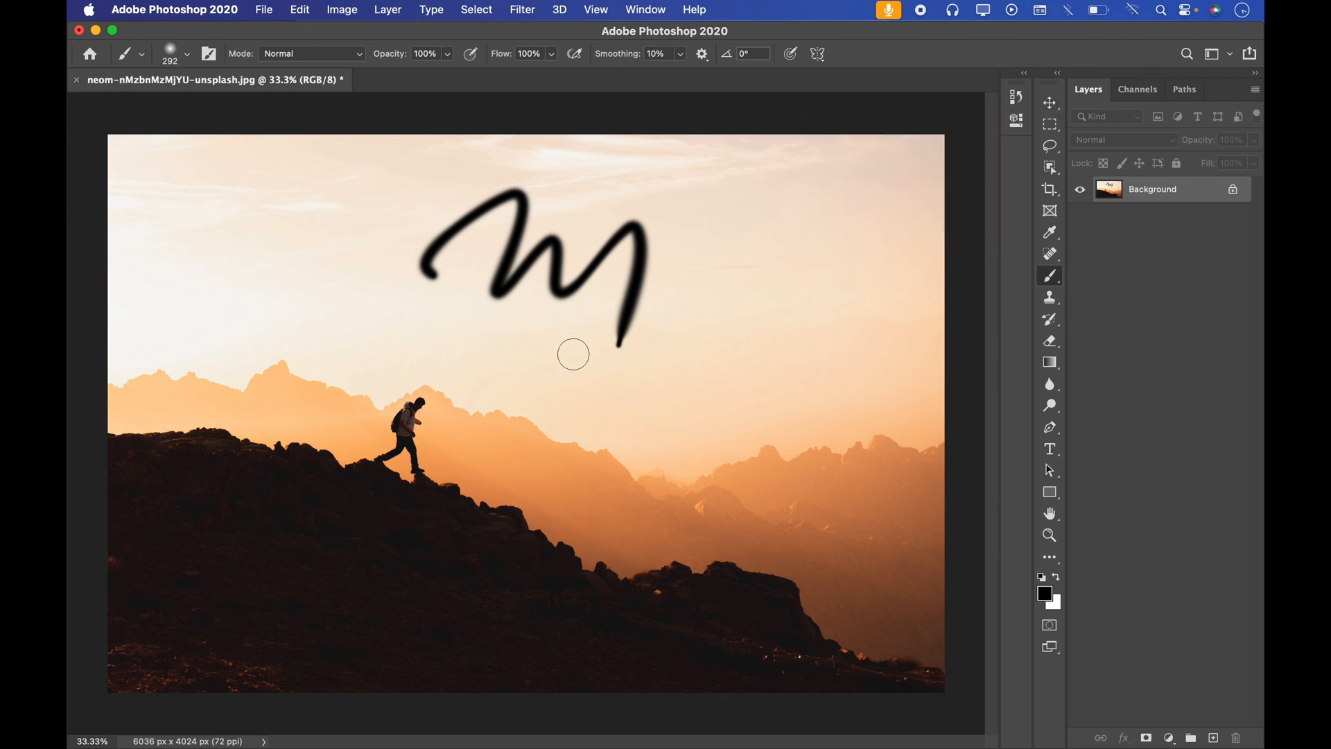
{"action": "key", "text": "v"}
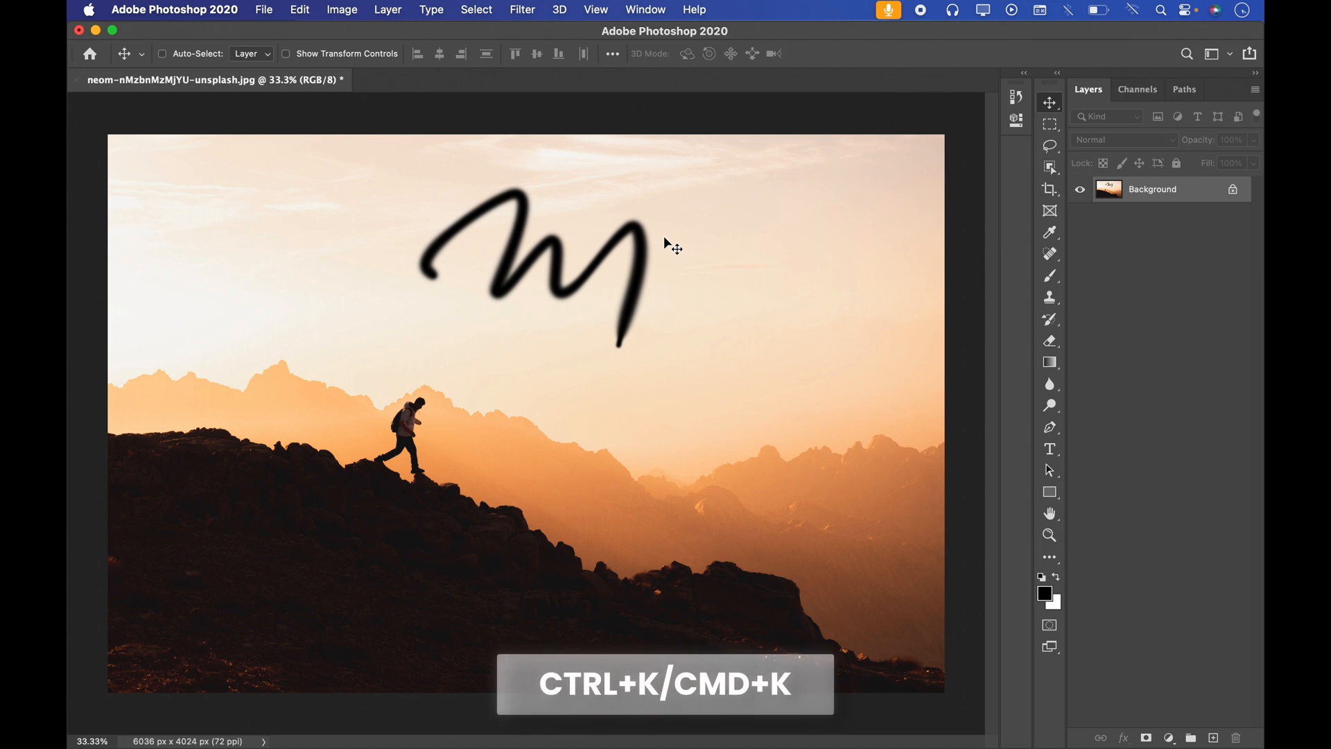
Step: Examine the Show Rich Tooltips option in the Tools preferences
{"action": "key", "text": "super+k"}
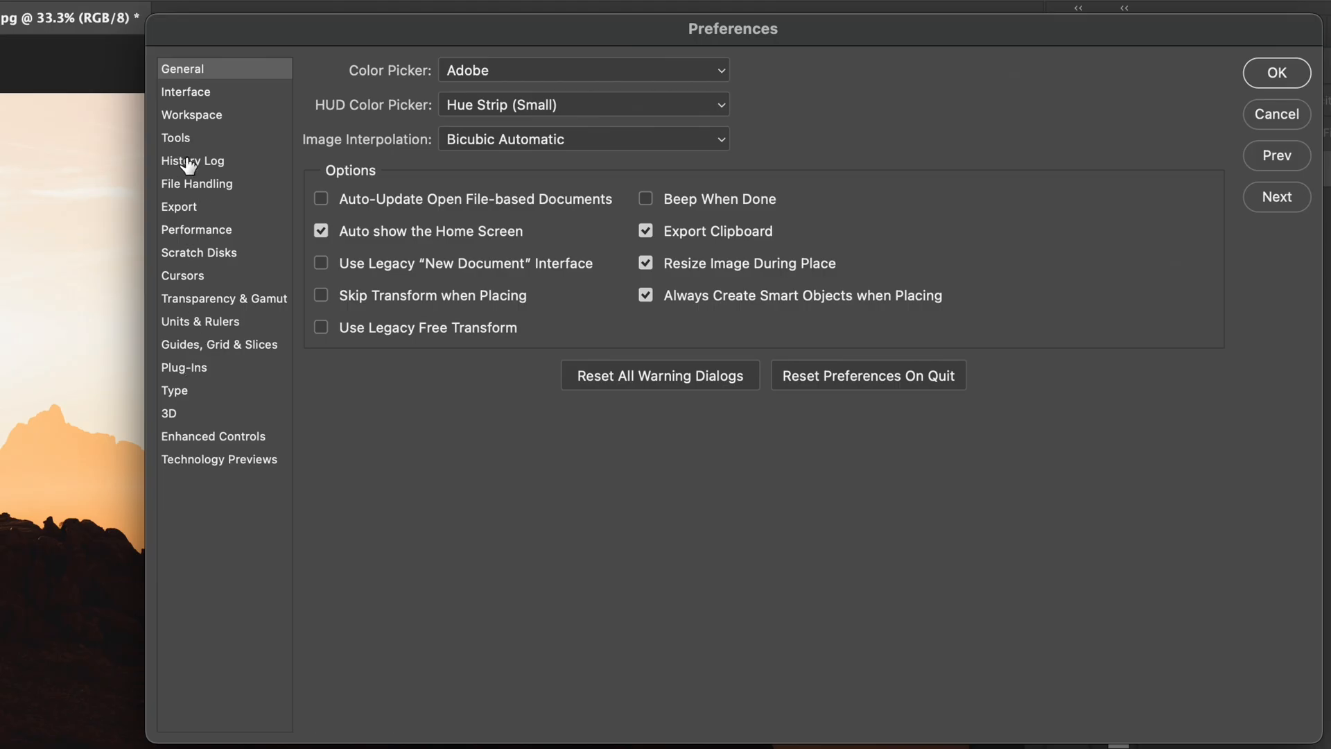
{"action": "left_click", "coordinate": [371, 166]}
{"action": "left_click_drag", "start_coordinate": [476, 36], "coordinate": [361, 29]}
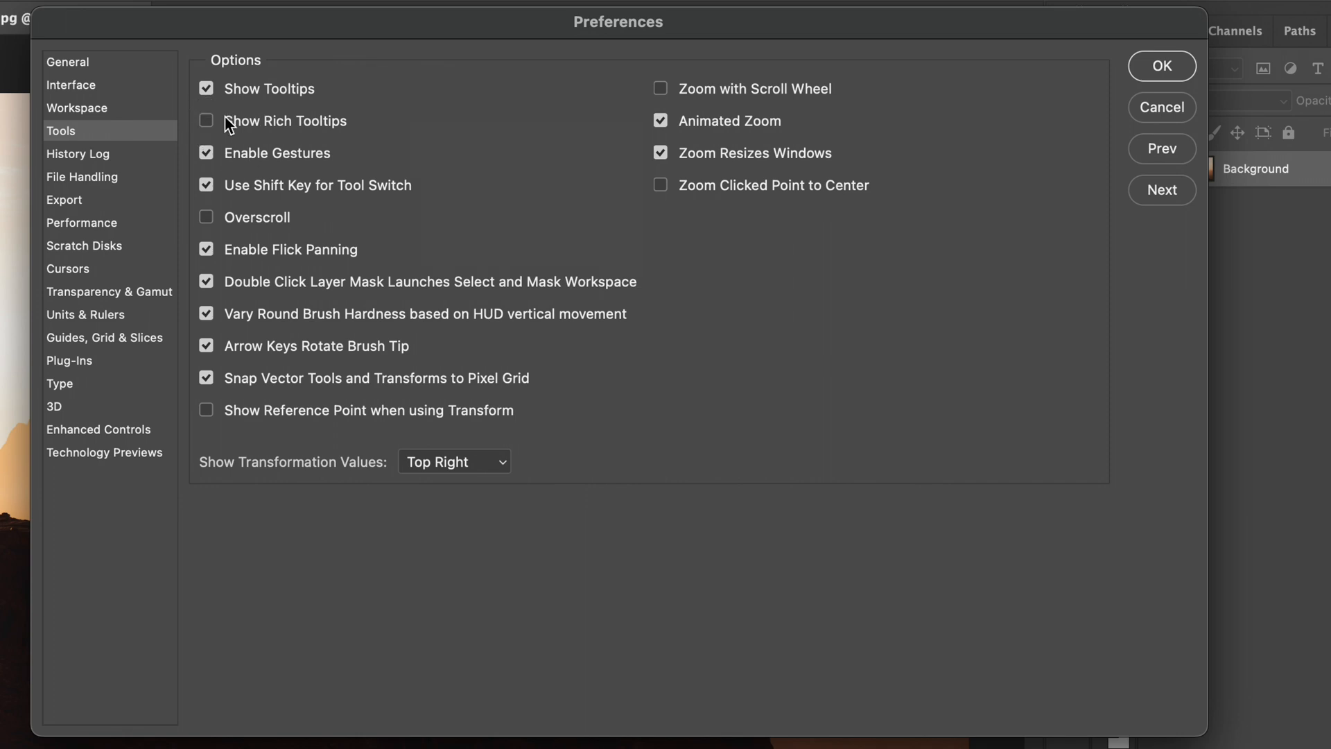
{"action": "left_click", "coordinate": [1163, 79]}
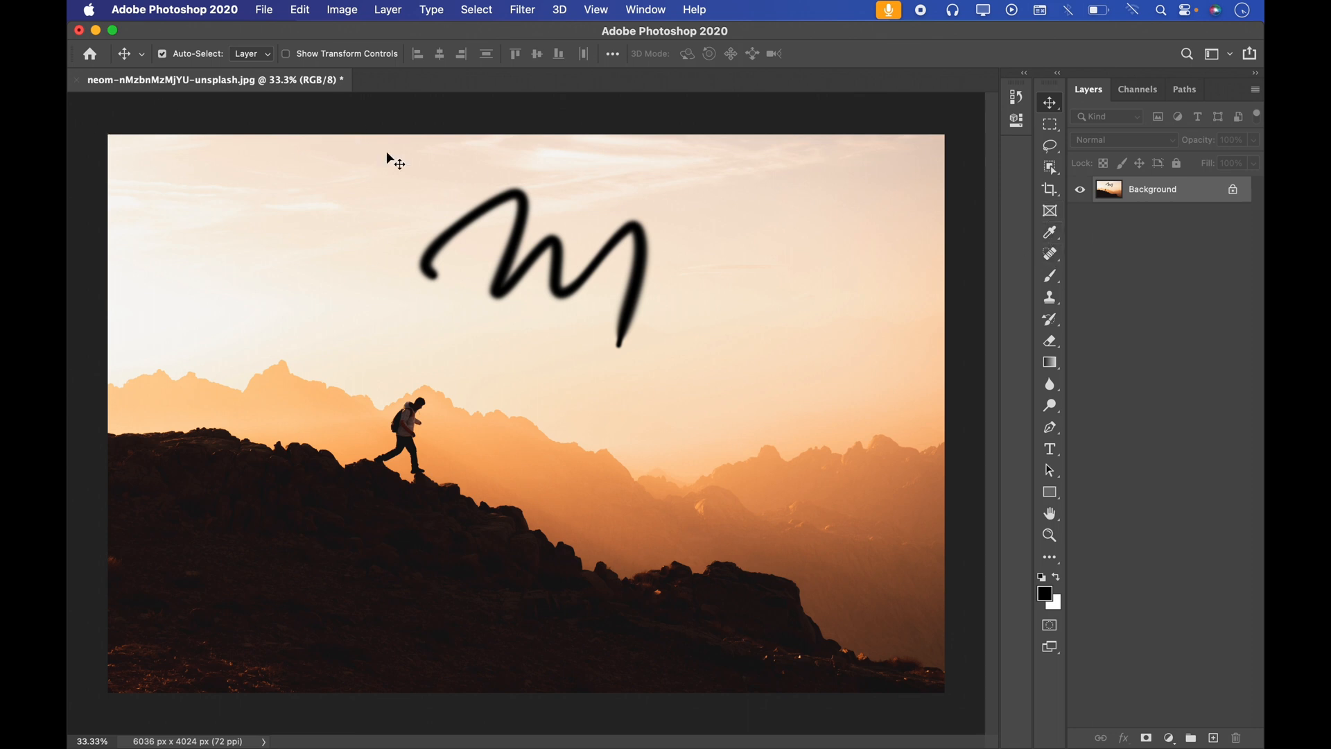
{"action": "key", "text": "super+k"}
{"action": "key", "text": "i"}
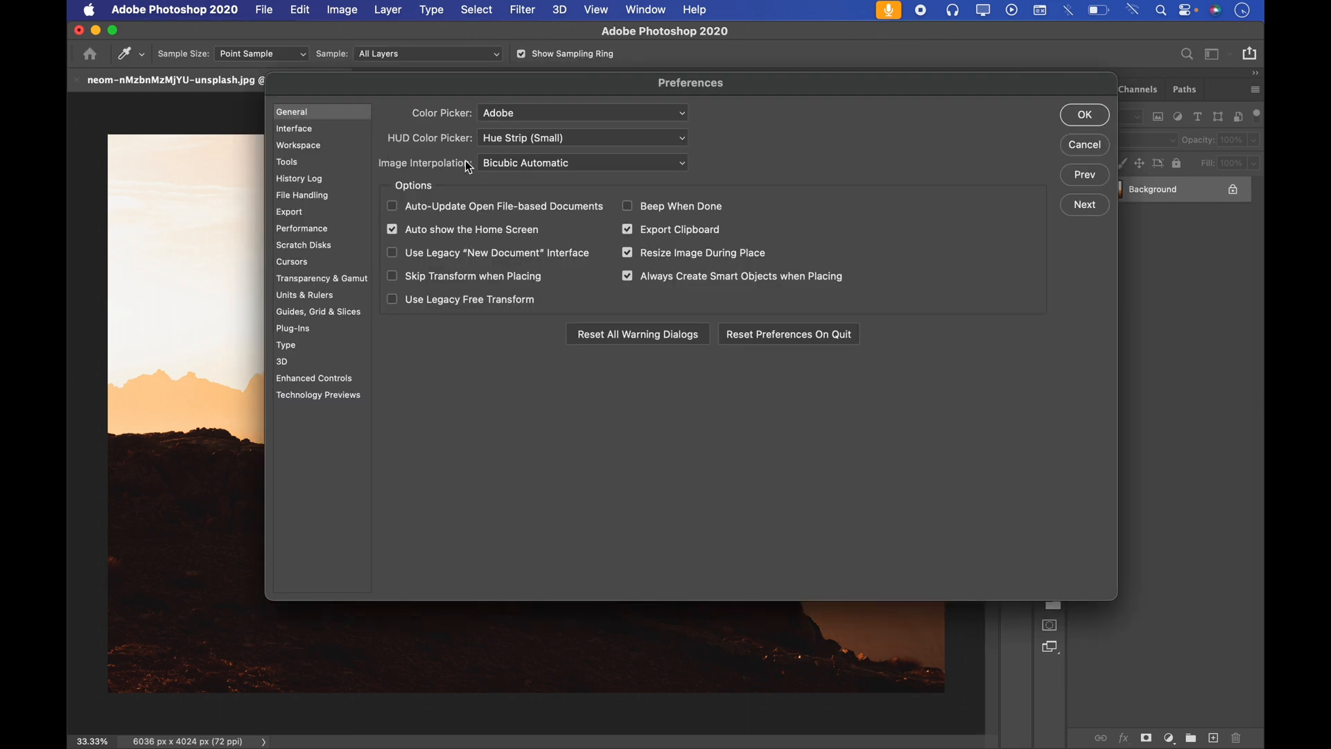
{"action": "left_click", "coordinate": [295, 161]}
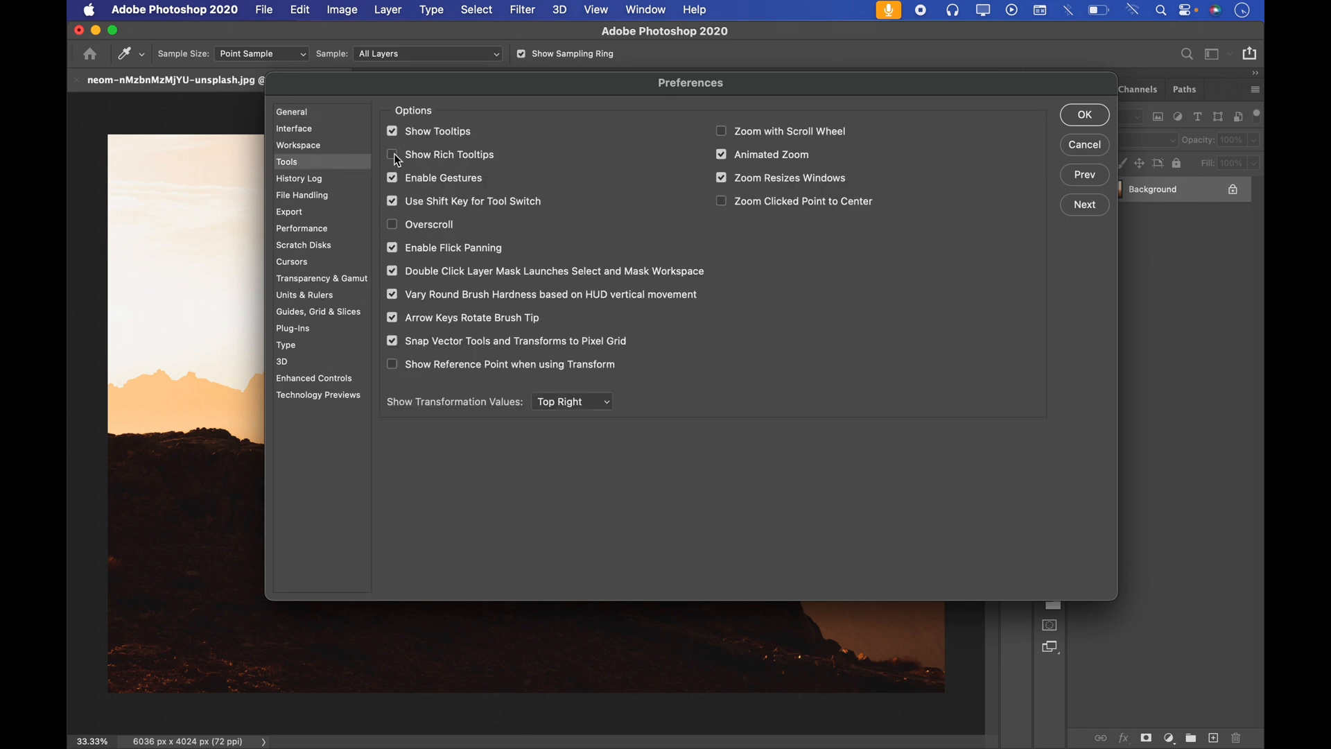
{"action": "left_click", "coordinate": [1084, 116]}
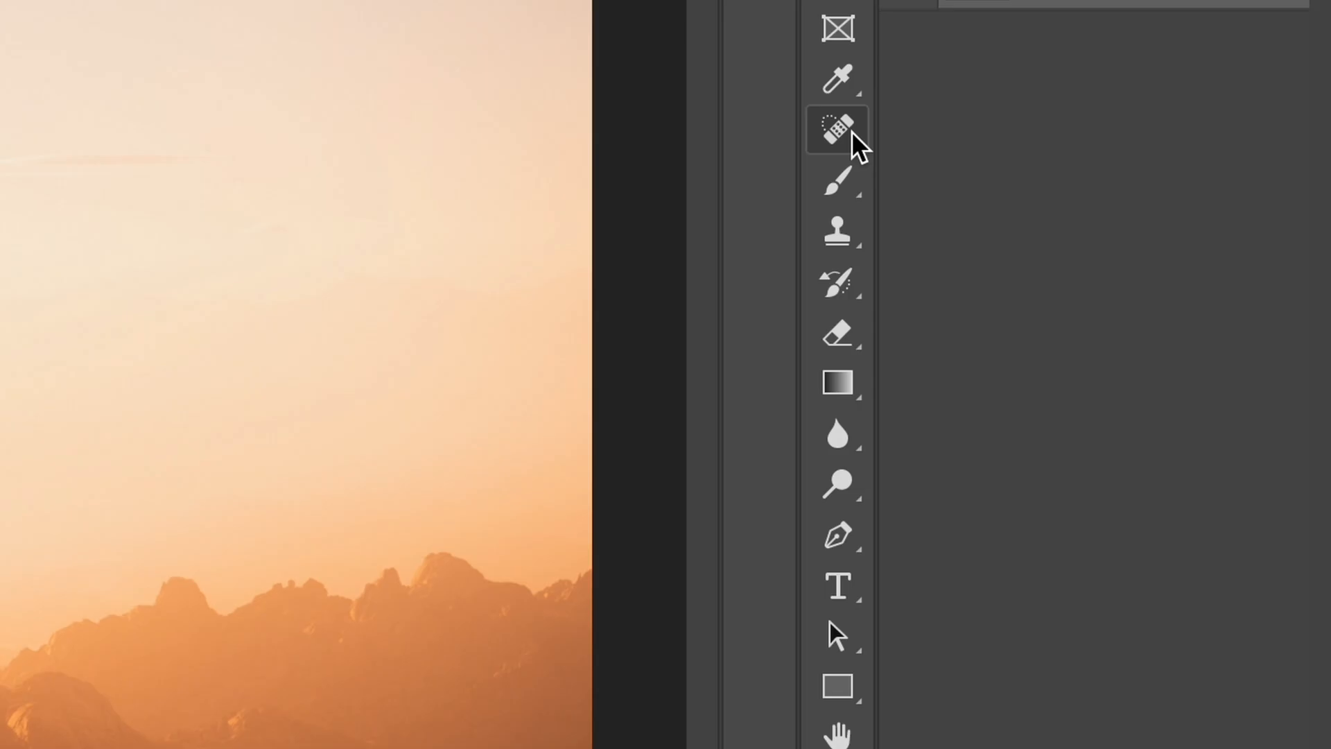
Step: Draw a thin black zigzag line in the sky to the right of the brush stroke with the Pencil tool
{"action": "right_click", "coordinate": [1055, 133]}
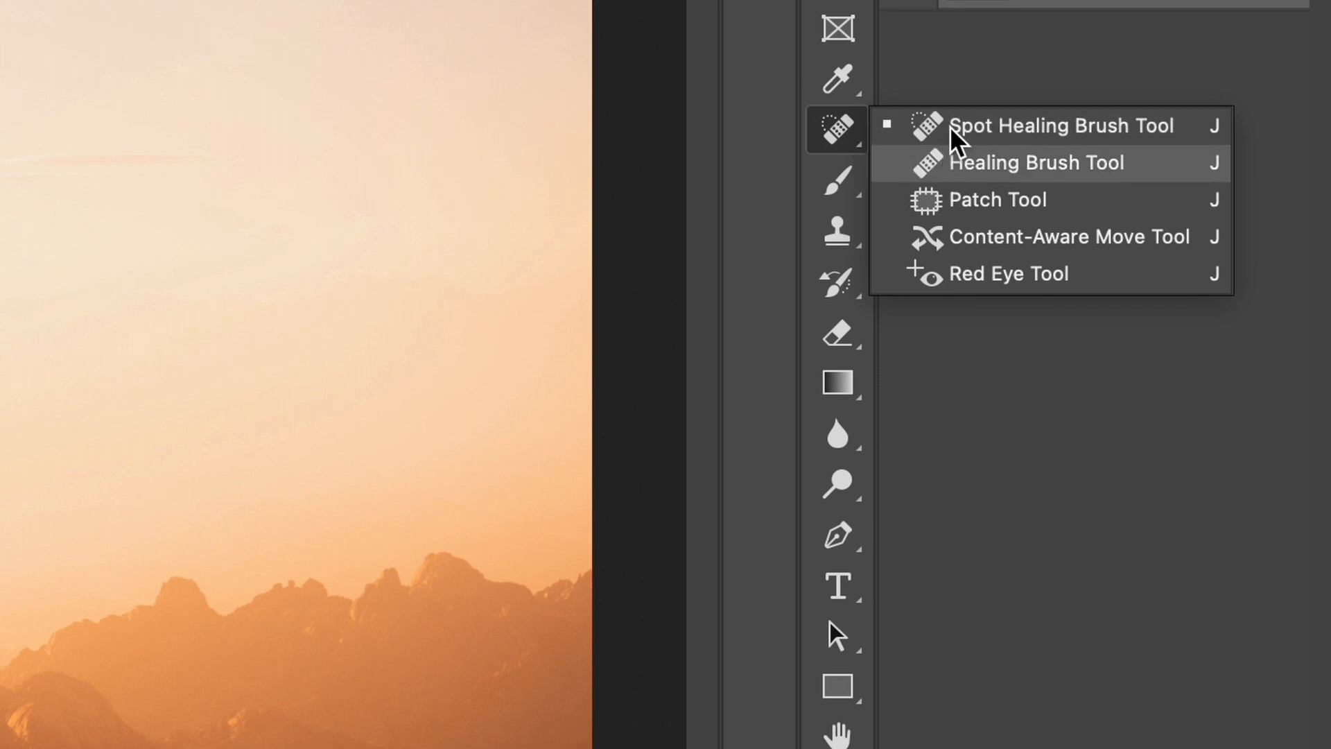
{"action": "left_click", "coordinate": [855, 191]}
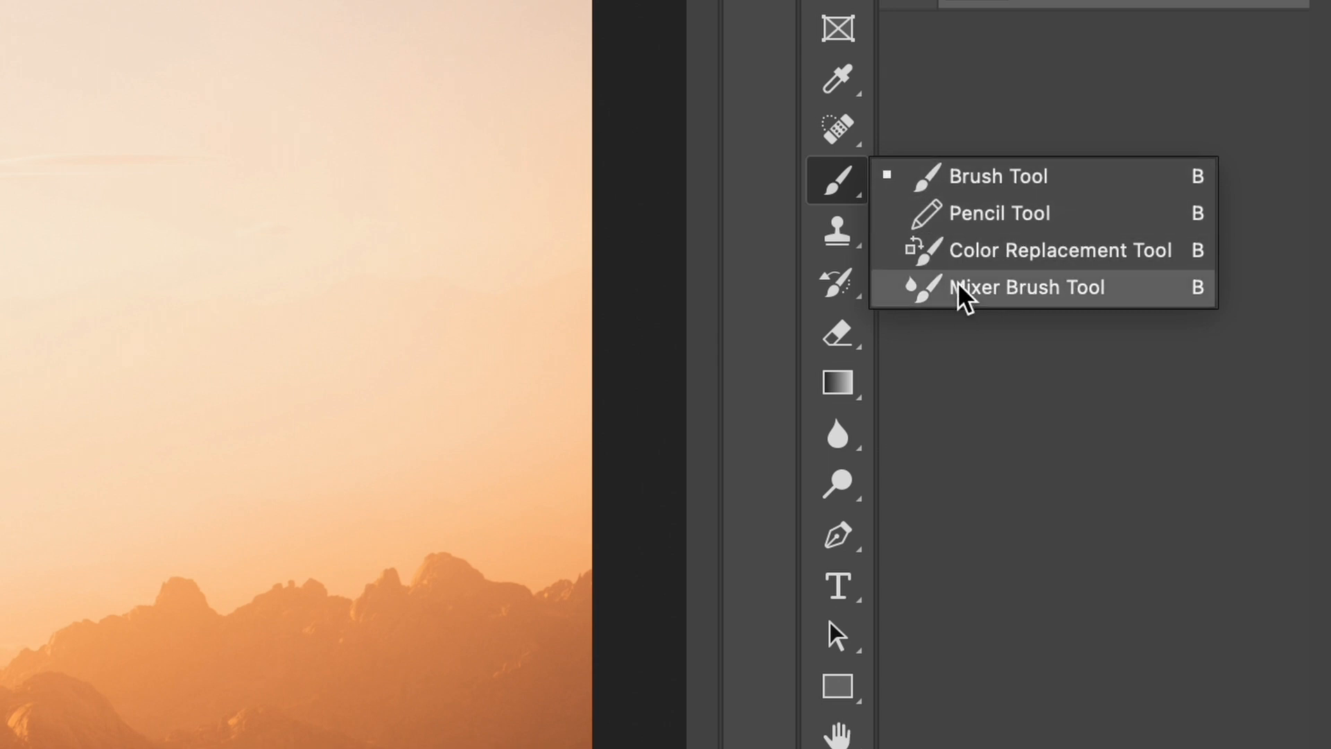
{"action": "left_click", "coordinate": [991, 216]}
{"action": "mouse_move", "coordinate": [1, 248]}
{"action": "left_mouse_down"}
{"action": "mouse_move", "coordinate": [118, 325]}
{"action": "mouse_move", "coordinate": [231, 334]}
{"action": "mouse_move", "coordinate": [342, 171]}
{"action": "mouse_move", "coordinate": [352, 300]}
{"action": "left_mouse_up"}
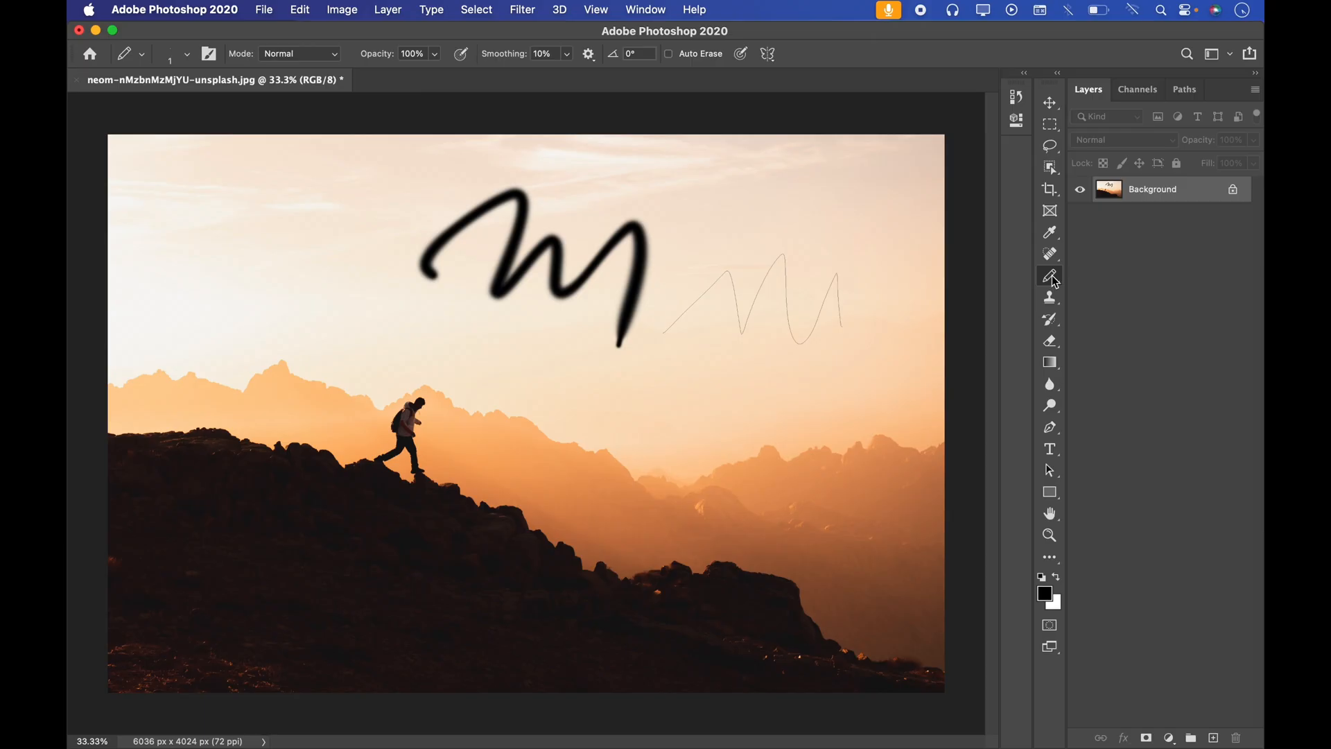
Step: Return to the Brush tool and view the alternative tools grouped with the Type and Pen tools
{"action": "right_click", "coordinate": [837, 180]}
{"action": "left_click", "coordinate": [1111, 275]}
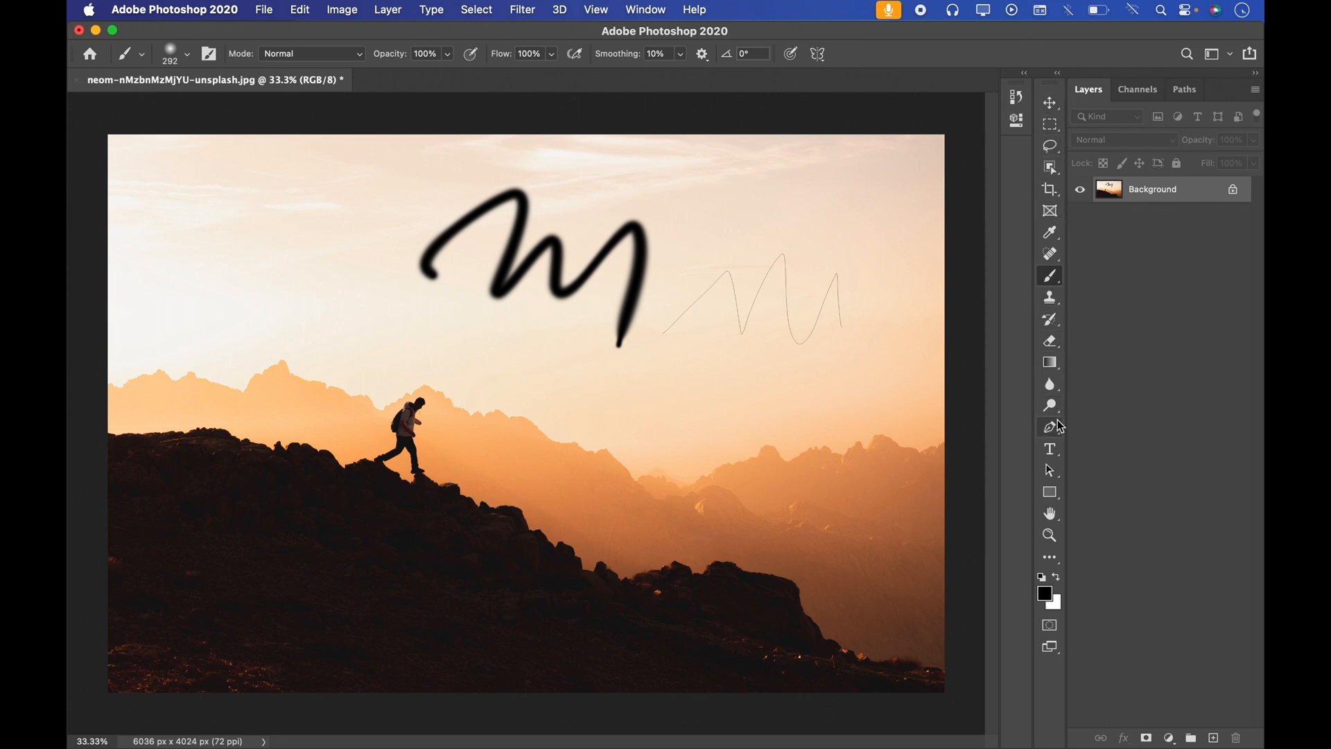
{"action": "left_click", "coordinate": [1052, 447]}
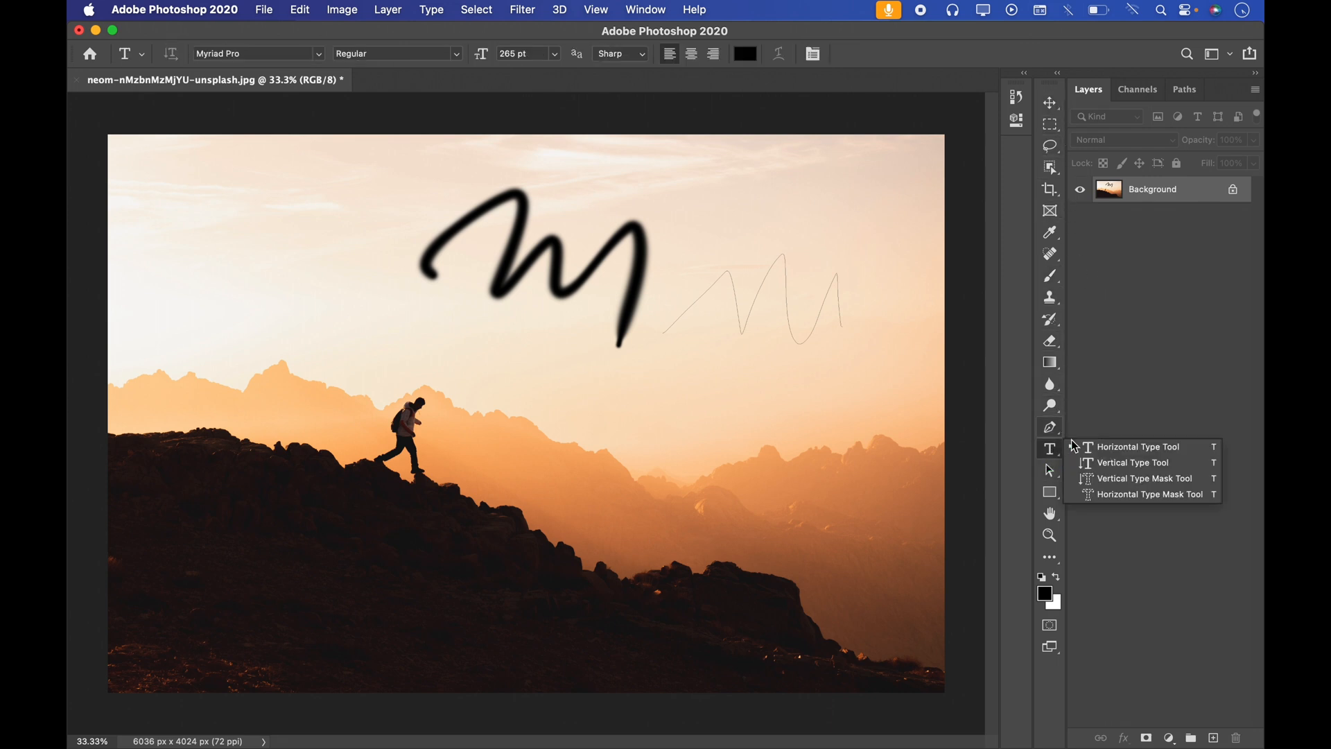
{"action": "left_click", "coordinate": [1051, 428]}
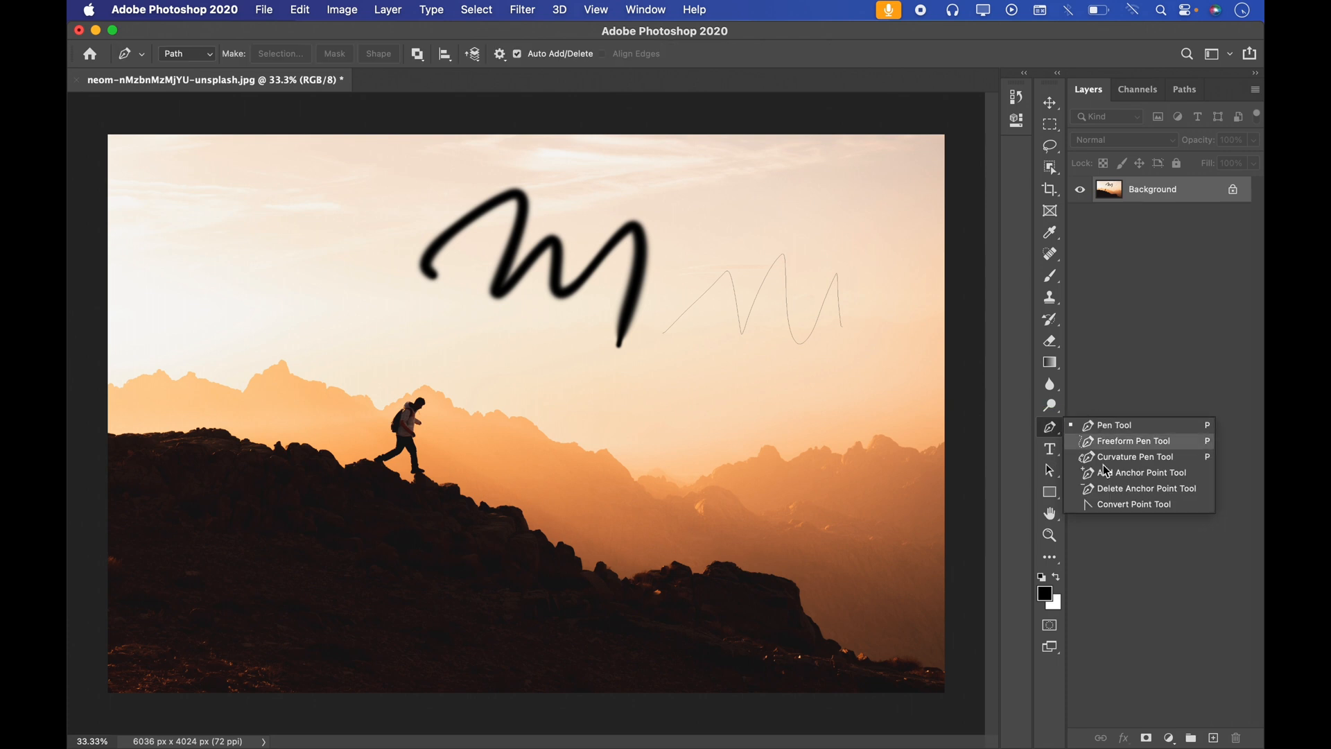
Step: Switch through the Dodge, Clone Stamp, History Brush and Horizontal Type tools, and view the alternatives grouped with the Type tool
{"action": "left_click", "coordinate": [1050, 406]}
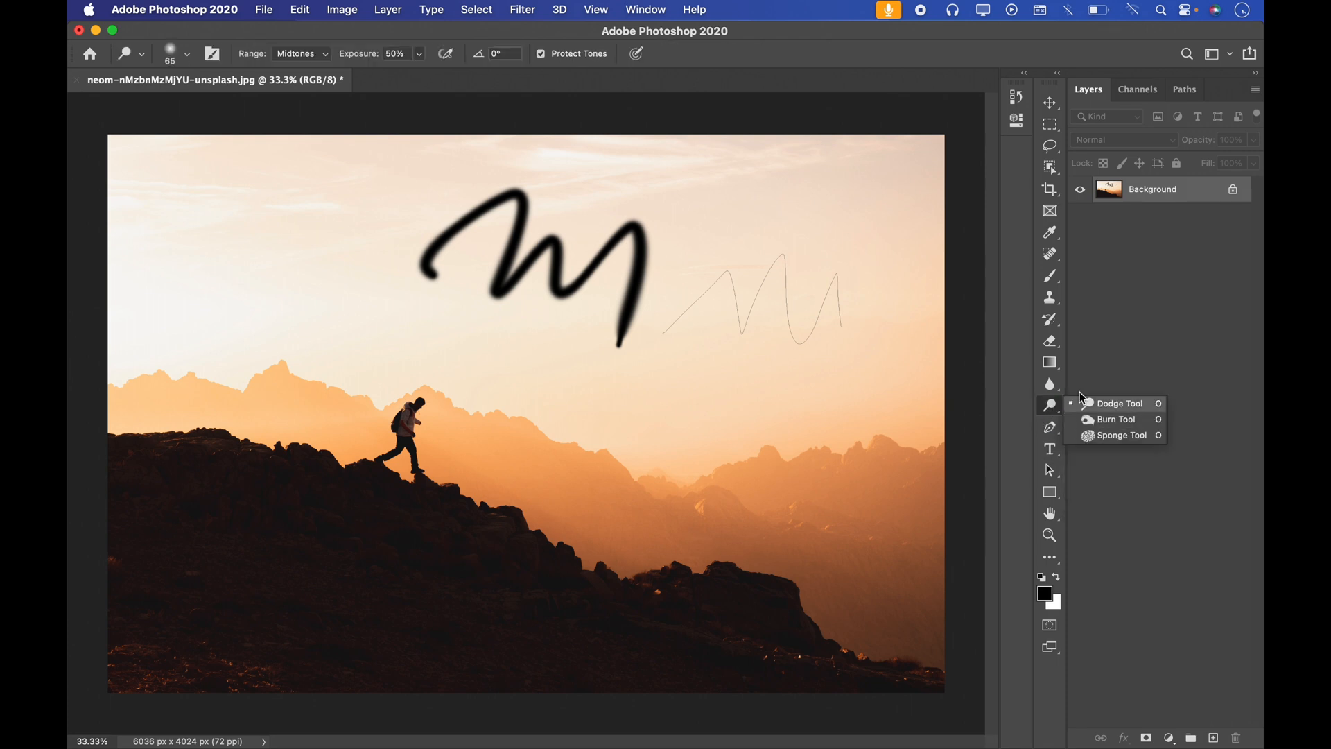
{"action": "left_click", "coordinate": [1056, 302]}
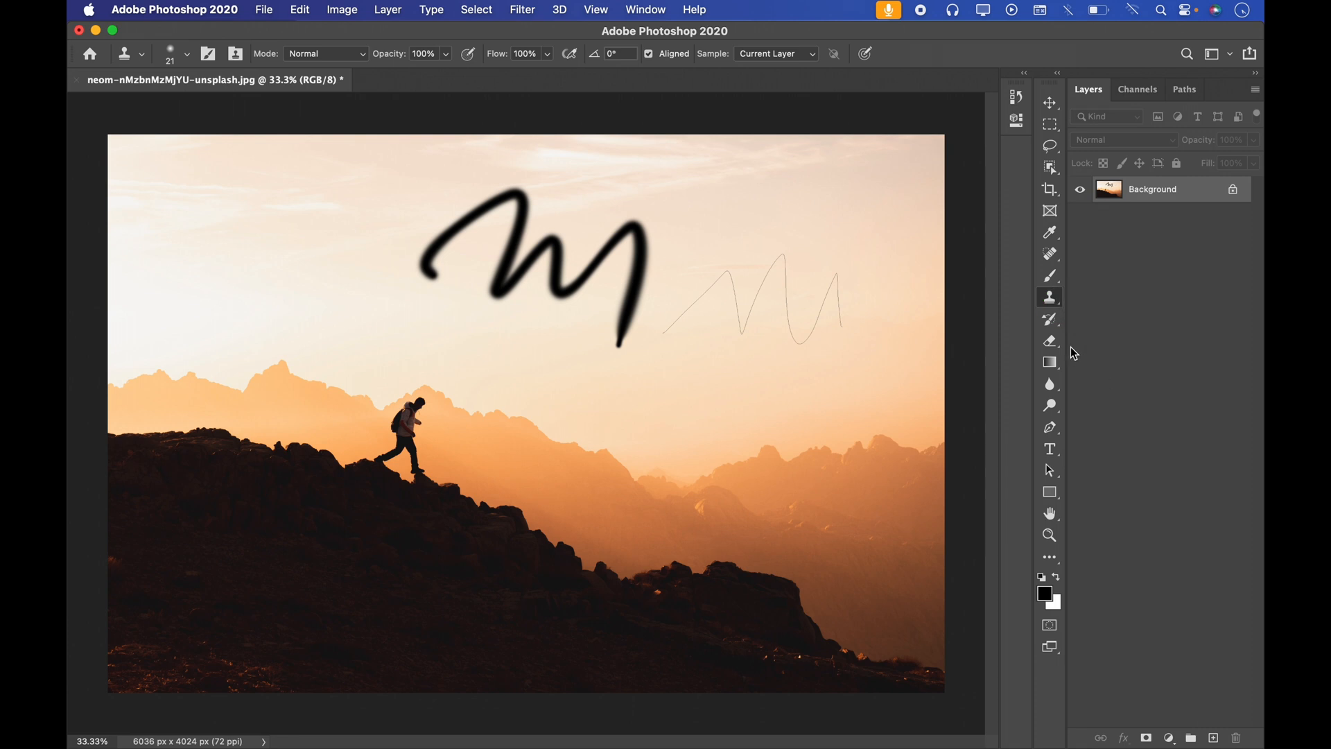
{"action": "left_click", "coordinate": [1050, 319]}
{"action": "left_click", "coordinate": [1099, 381]}
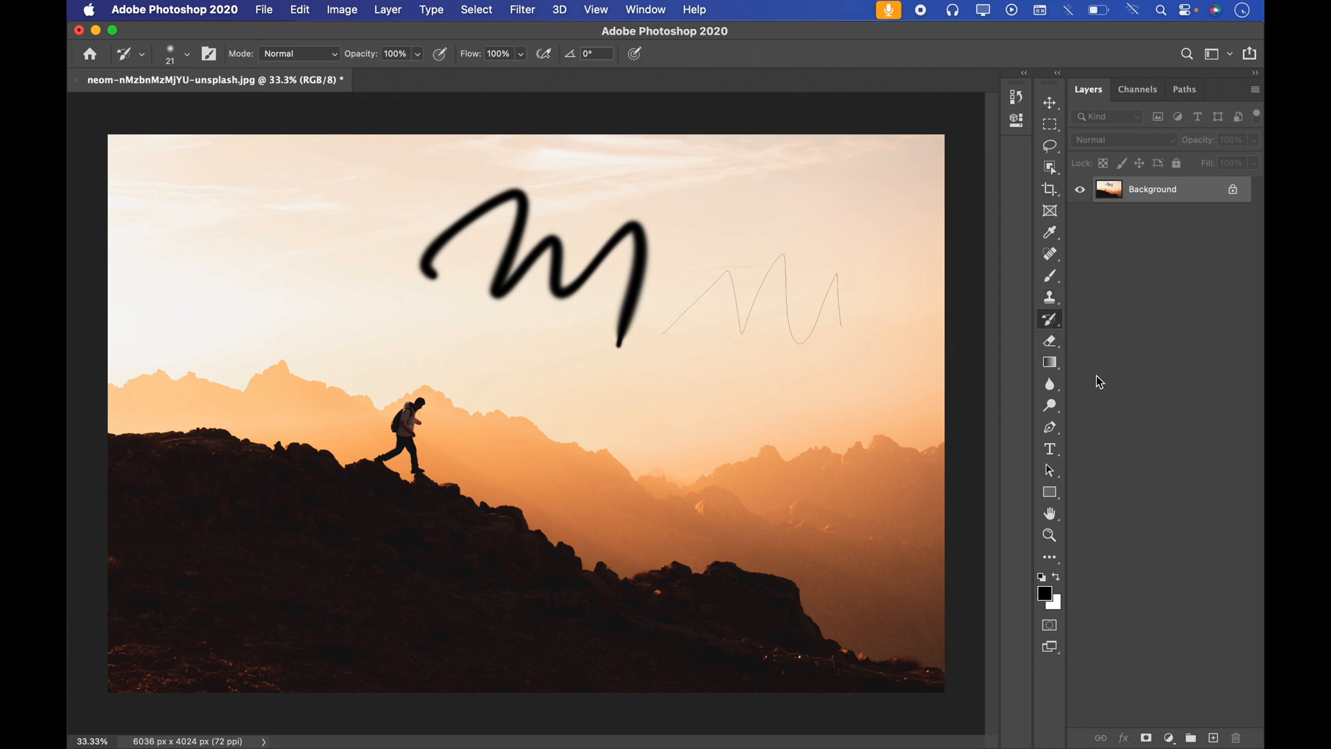
{"action": "left_click", "coordinate": [1052, 450]}
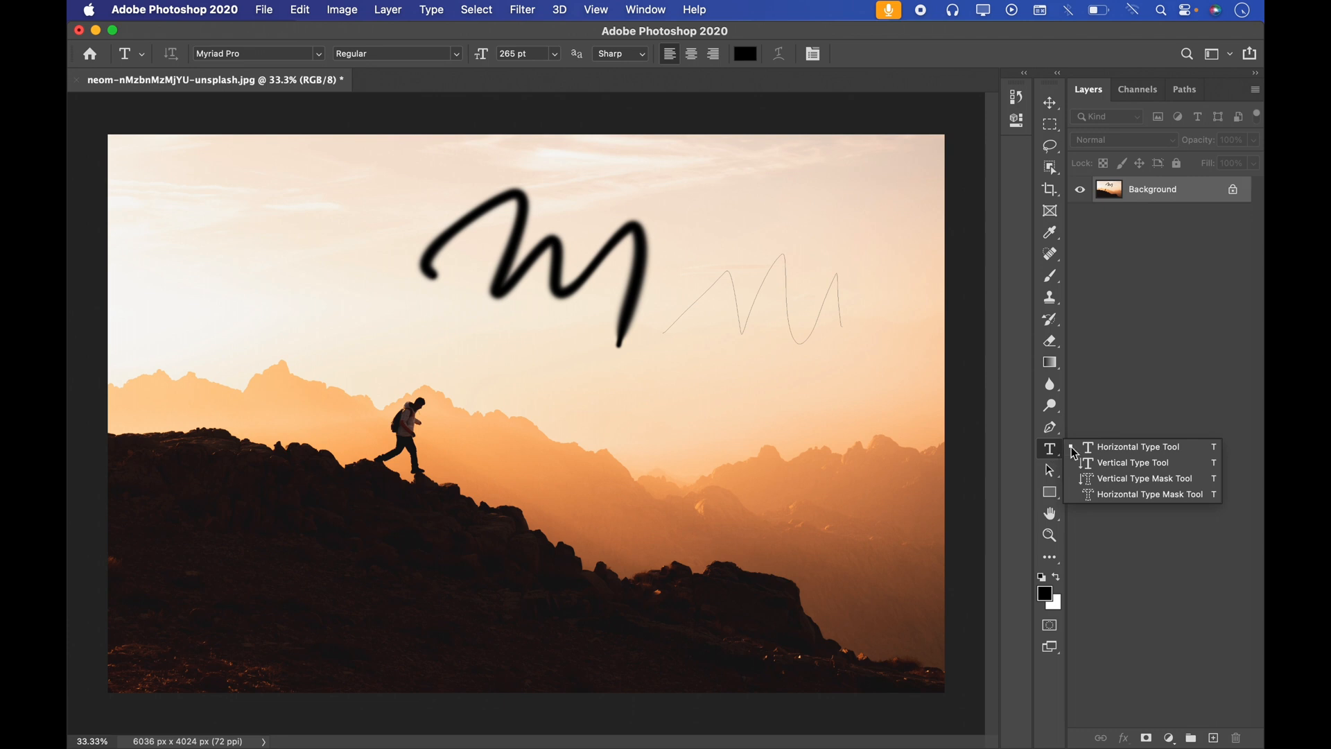
{"action": "left_click", "coordinate": [1081, 402]}
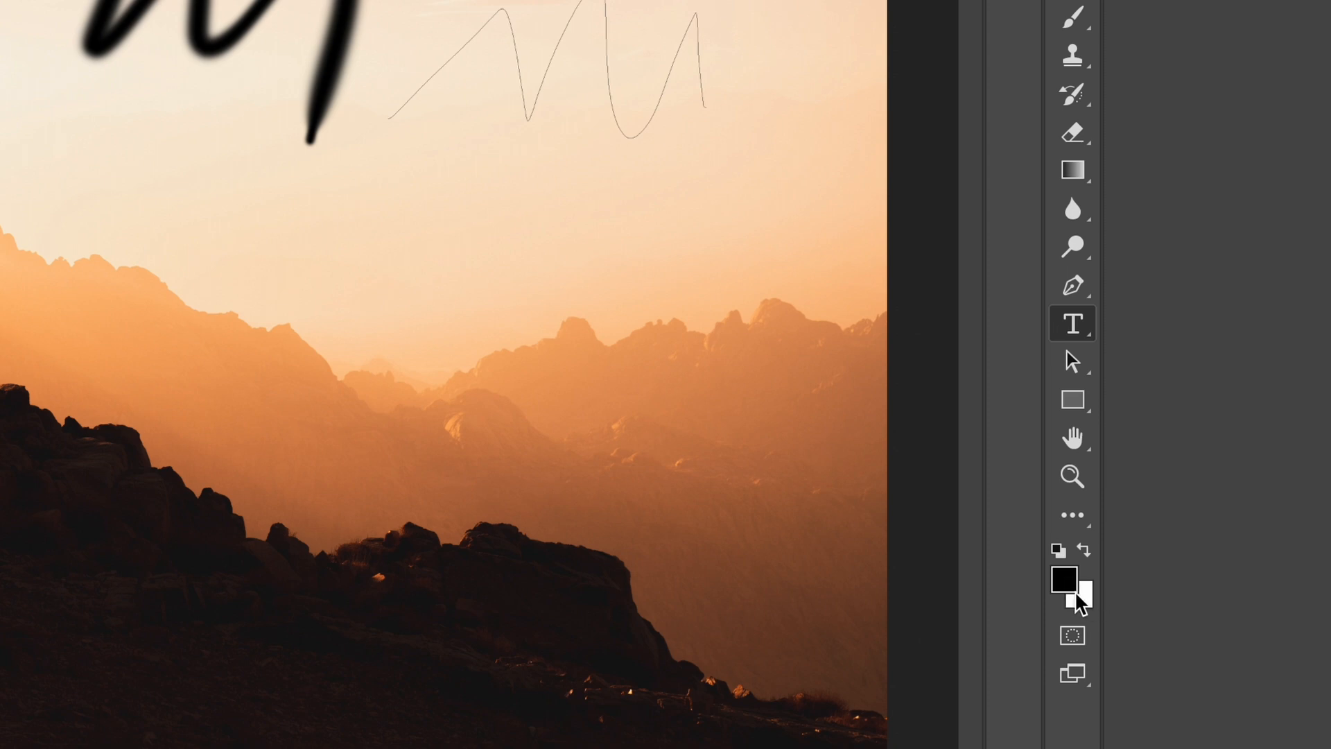
Step: With the Brush tool, paint a black zigzag below the pencil line, and a white one above it after swapping the foreground and background colors
{"action": "left_click", "coordinate": [1072, 17]}
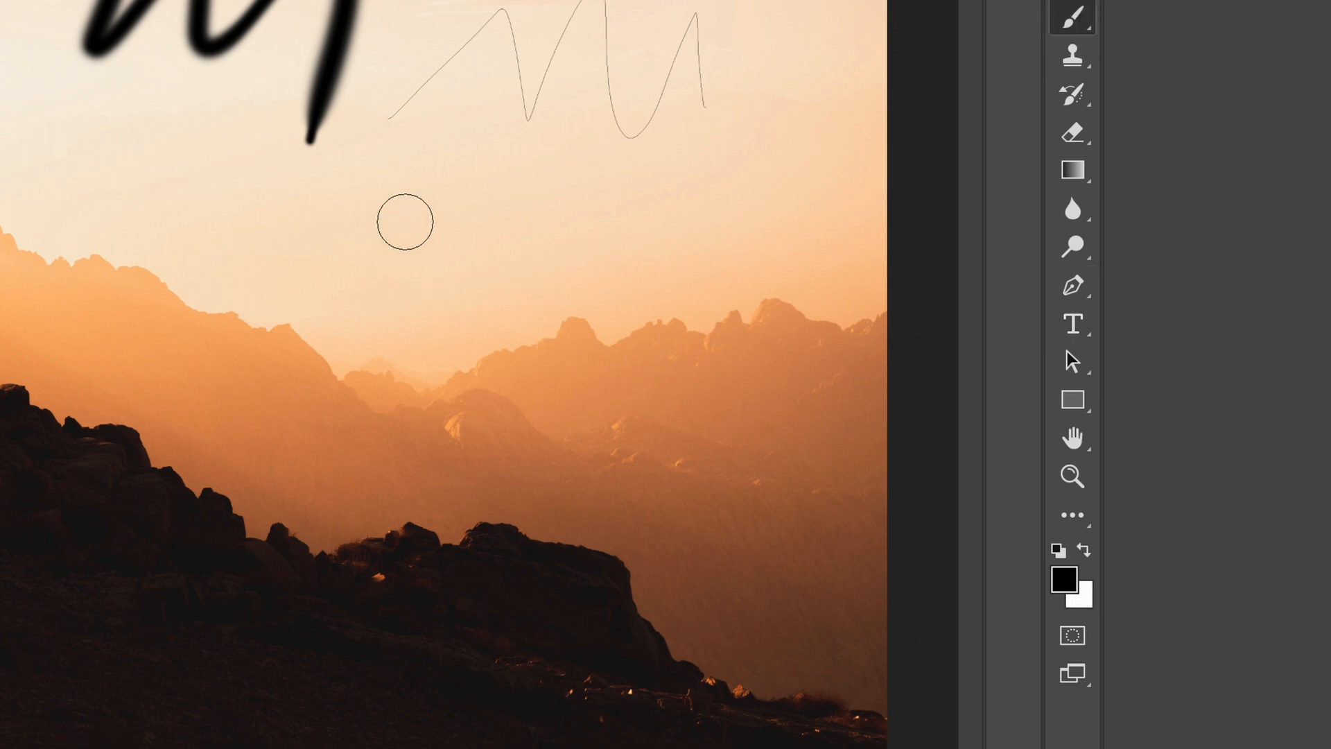
{"action": "mouse_move", "coordinate": [324, 278]}
{"action": "left_mouse_down"}
{"action": "mouse_move", "coordinate": [411, 278]}
{"action": "mouse_move", "coordinate": [504, 149]}
{"action": "mouse_move", "coordinate": [549, 174]}
{"action": "mouse_move", "coordinate": [582, 259]}
{"action": "left_mouse_up"}
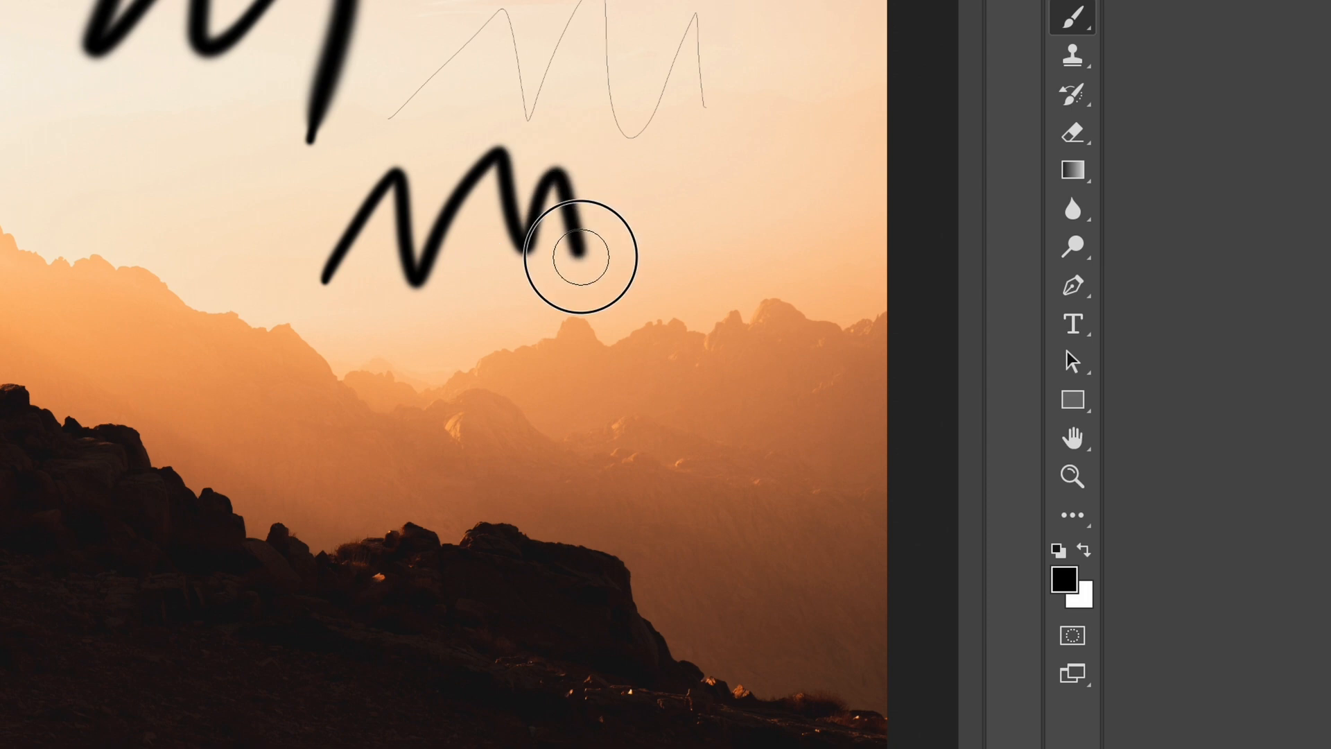
{"action": "left_click", "coordinate": [1084, 552]}
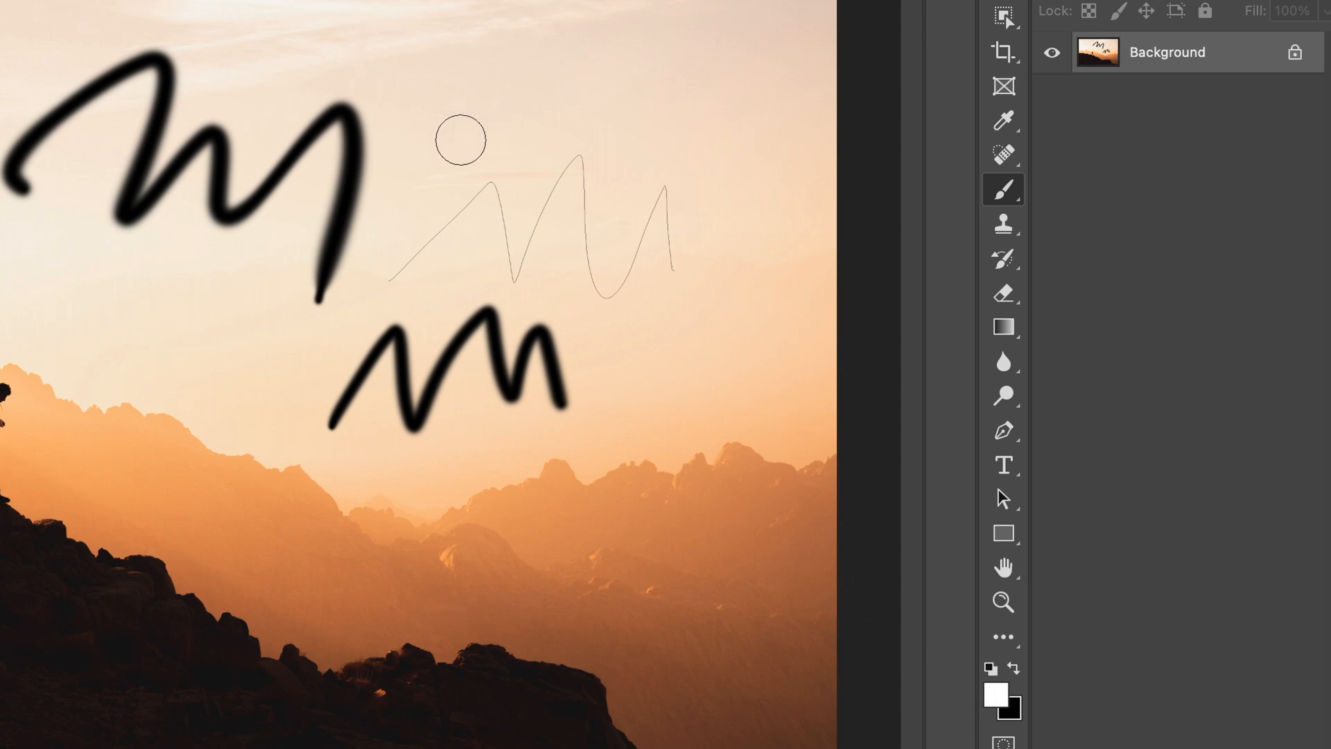
{"action": "mouse_move", "coordinate": [424, 154]}
{"action": "left_mouse_down"}
{"action": "mouse_move", "coordinate": [541, 113]}
{"action": "mouse_move", "coordinate": [699, 158]}
{"action": "left_mouse_up"}
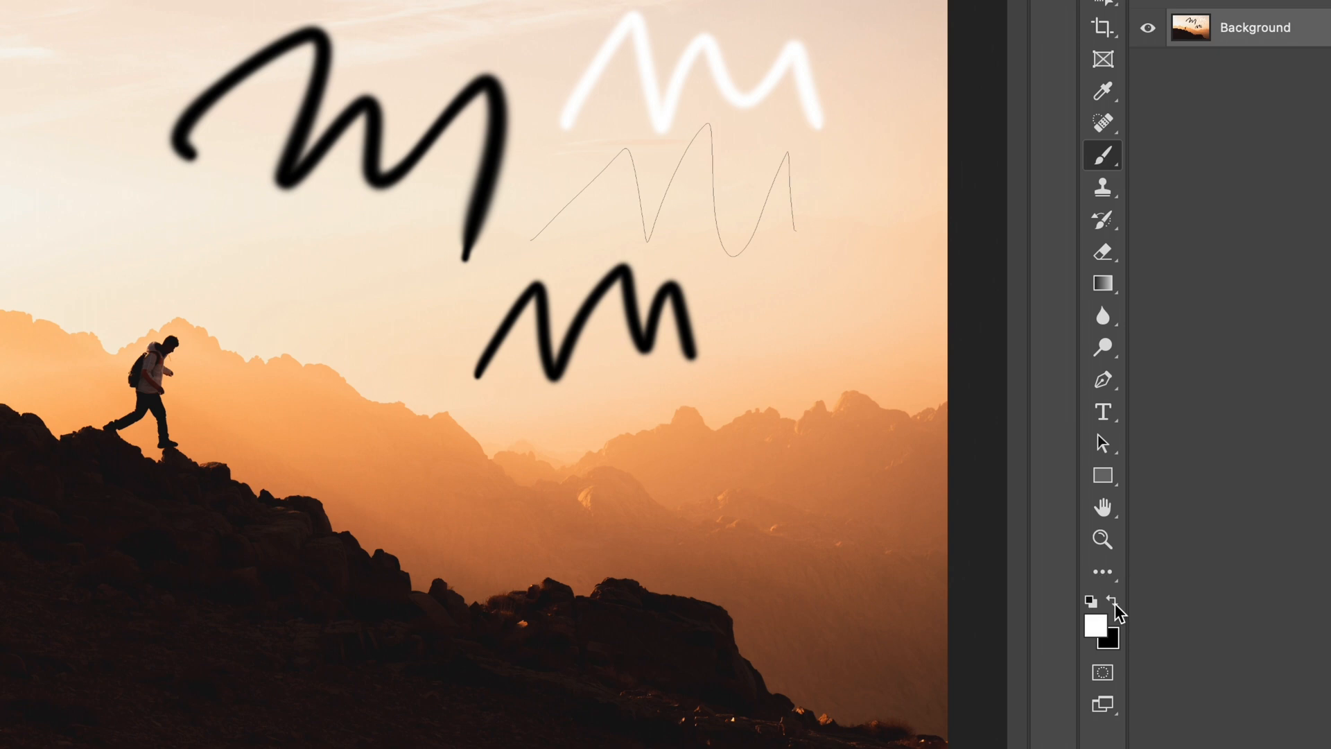
Step: Set the foreground color to red ff1717 and paint a red zigzag stroke to the right of the smaller black one
{"action": "left_click", "coordinate": [1113, 603]}
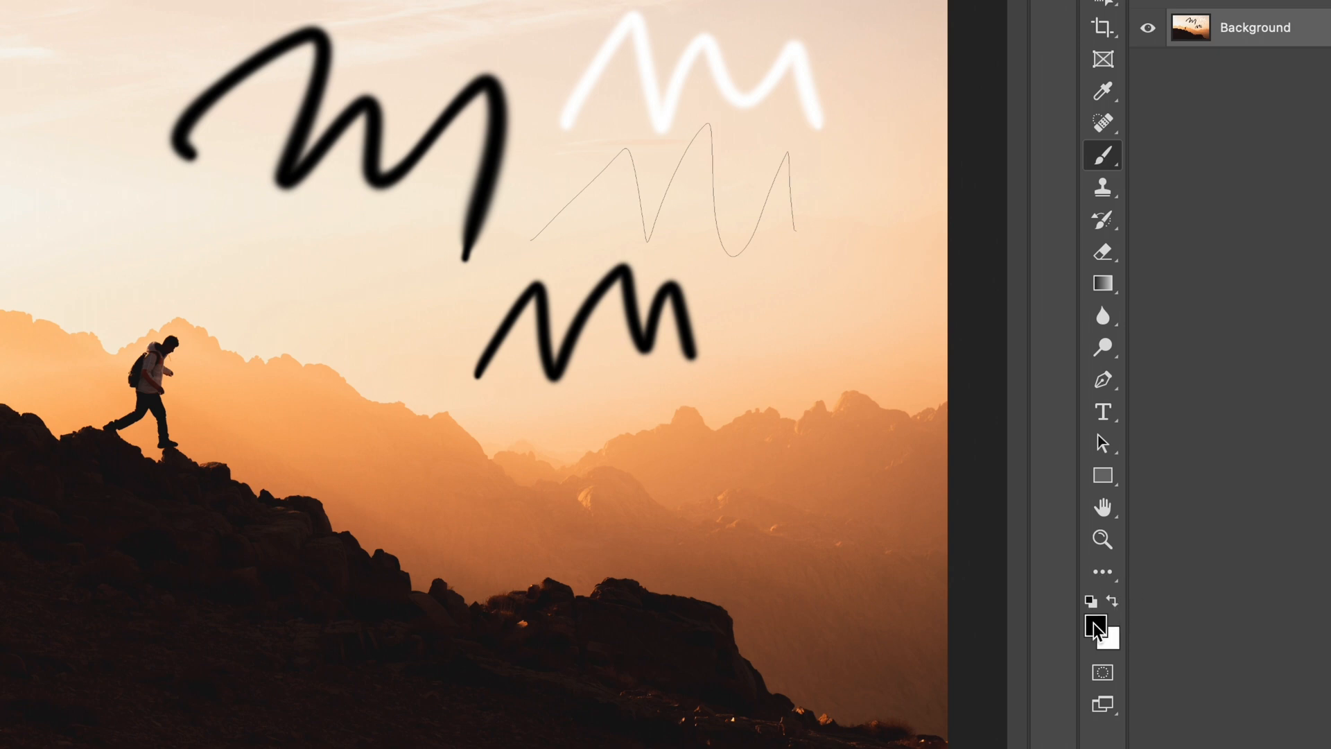
{"action": "left_click", "coordinate": [1095, 626]}
{"action": "mouse_move", "coordinate": [451, 273]}
{"action": "left_mouse_down"}
{"action": "mouse_move", "coordinate": [490, 127]}
{"action": "mouse_move", "coordinate": [499, 137]}
{"action": "left_mouse_up"}
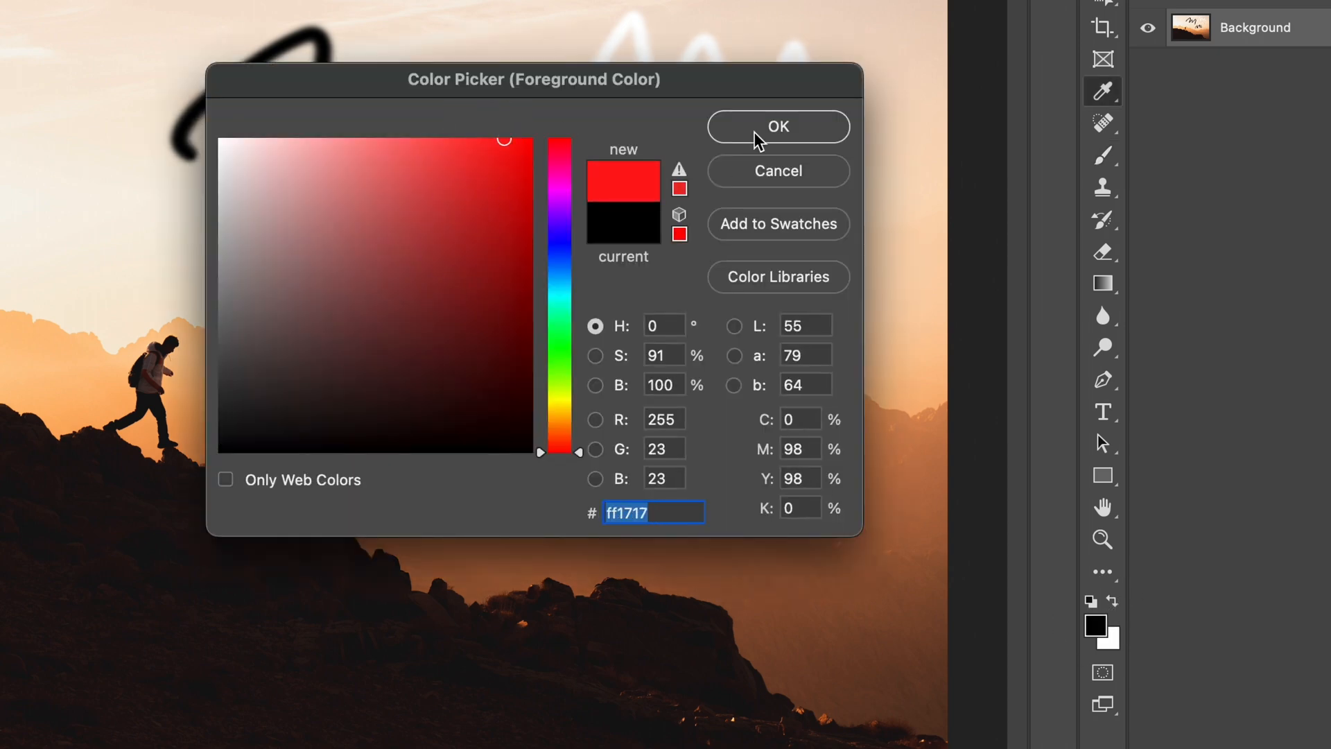
{"action": "left_click", "coordinate": [779, 127]}
{"action": "mouse_move", "coordinate": [747, 303]}
{"action": "left_mouse_down"}
{"action": "mouse_move", "coordinate": [822, 307]}
{"action": "mouse_move", "coordinate": [865, 412]}
{"action": "mouse_move", "coordinate": [863, 469]}
{"action": "left_mouse_up"}
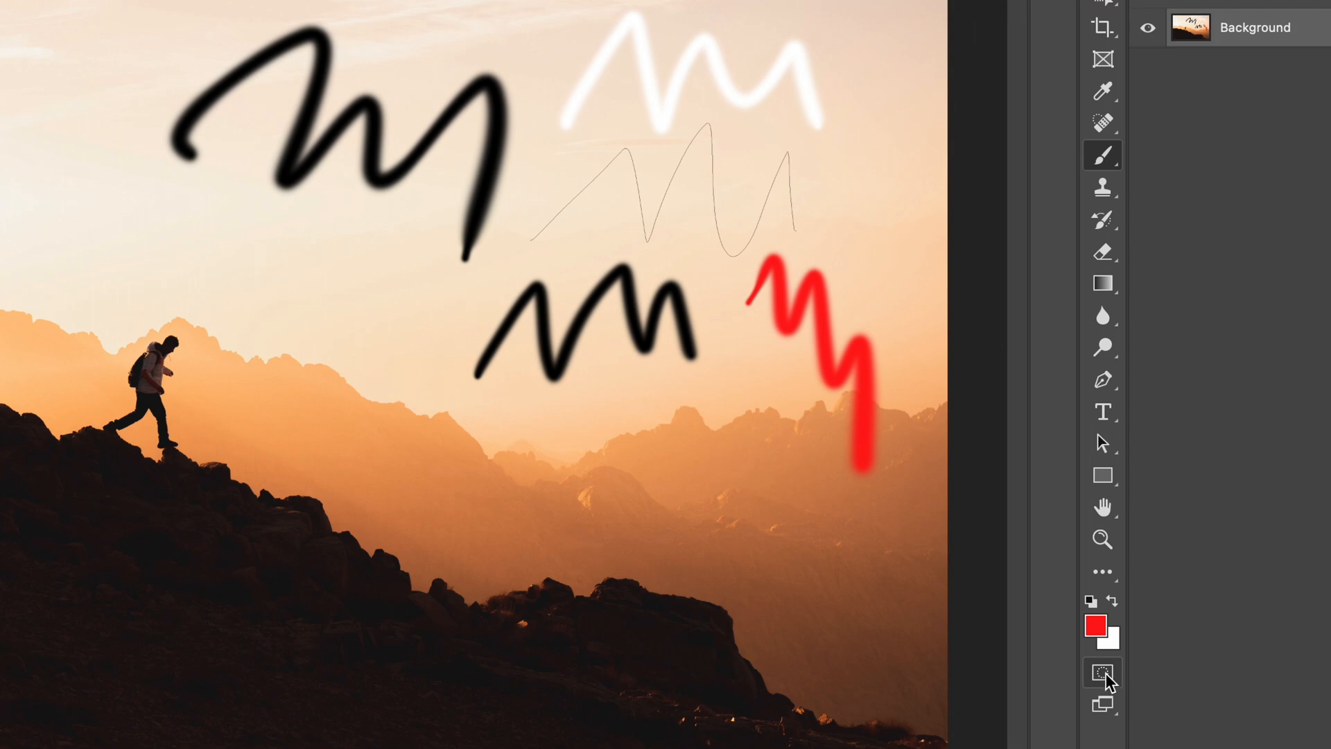
Step: Turn Quick Mask mode on and off, and duplicate the Background layer
{"action": "left_click", "coordinate": [1103, 672]}
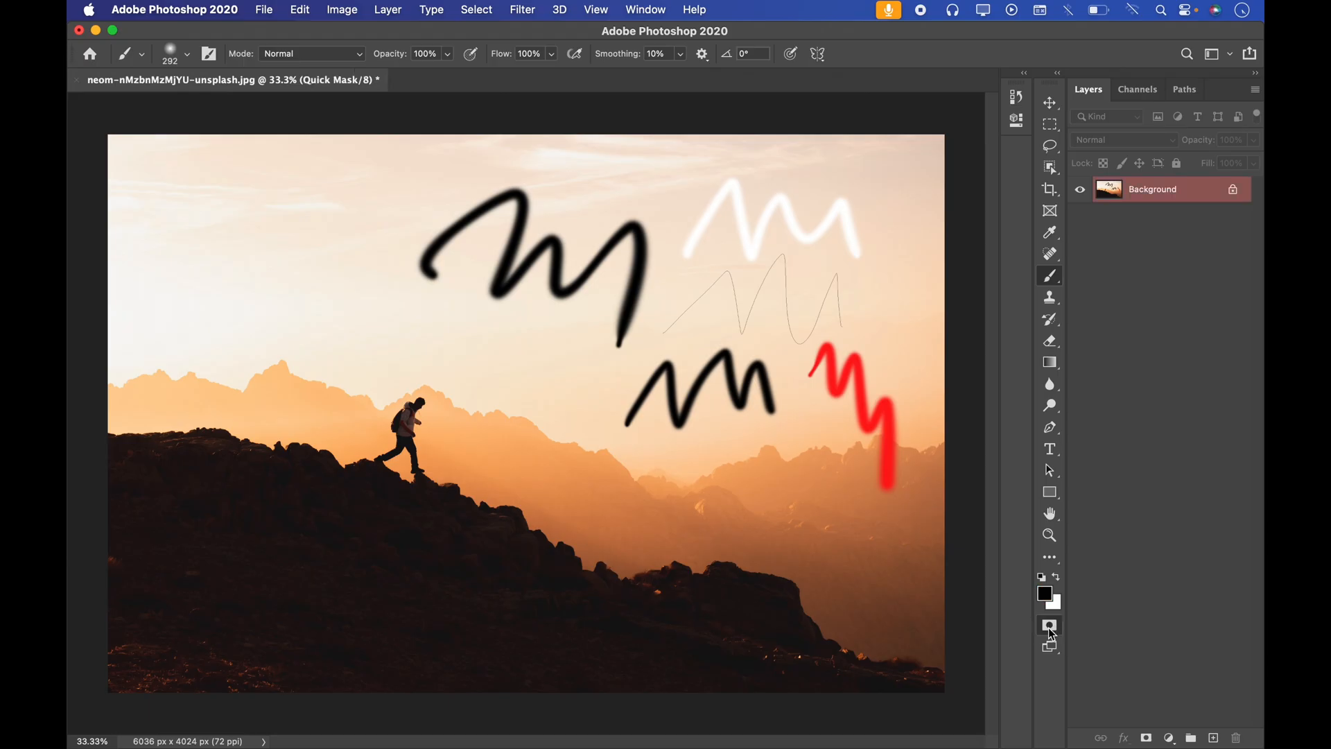
{"action": "left_click", "coordinate": [1050, 627]}
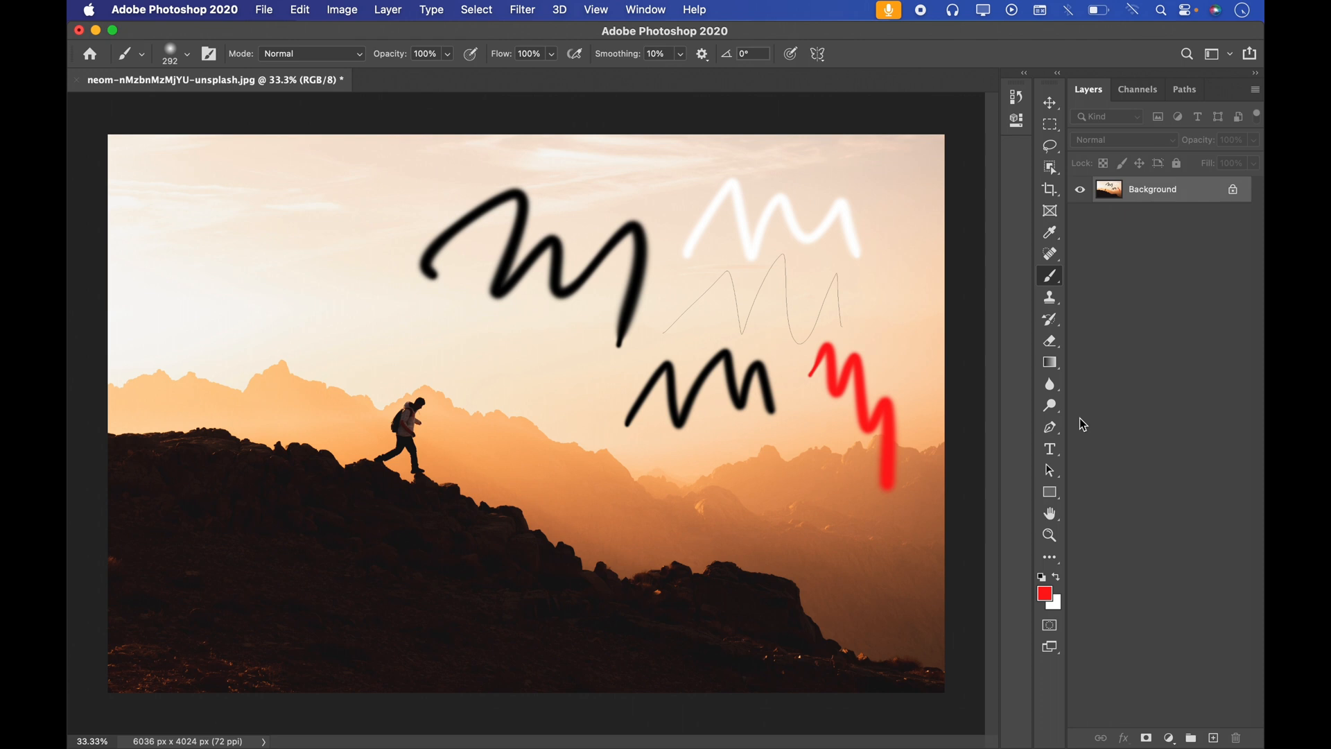
{"action": "key", "text": "super+j"}
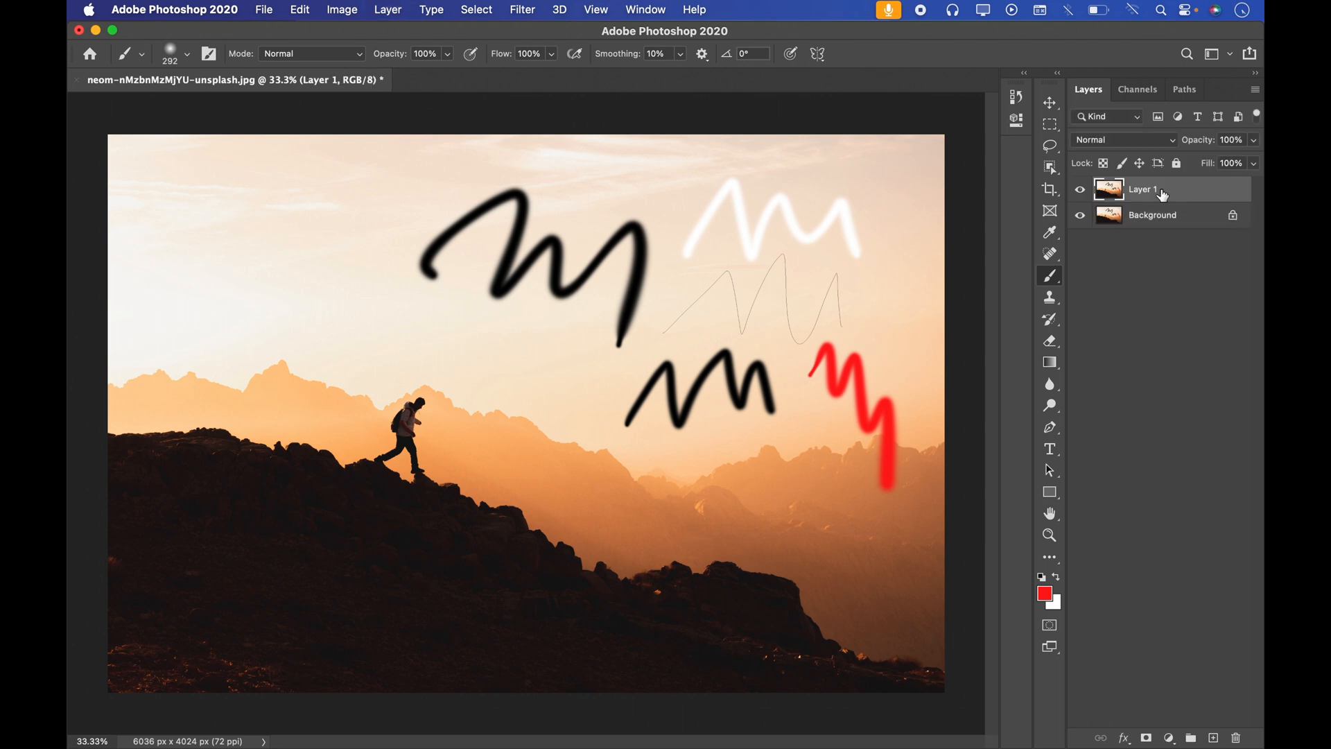
Step: Paint a zigzag from the upper-left sky past the hiker in Quick Mask mode, convert the mask to a selection, and deselect it
{"action": "left_click", "coordinate": [1049, 626]}
{"action": "mouse_move", "coordinate": [285, 317]}
{"action": "left_mouse_down"}
{"action": "mouse_move", "coordinate": [349, 210]}
{"action": "mouse_move", "coordinate": [379, 328]}
{"action": "mouse_move", "coordinate": [442, 410]}
{"action": "mouse_move", "coordinate": [491, 426]}
{"action": "mouse_move", "coordinate": [579, 440]}
{"action": "left_mouse_up"}
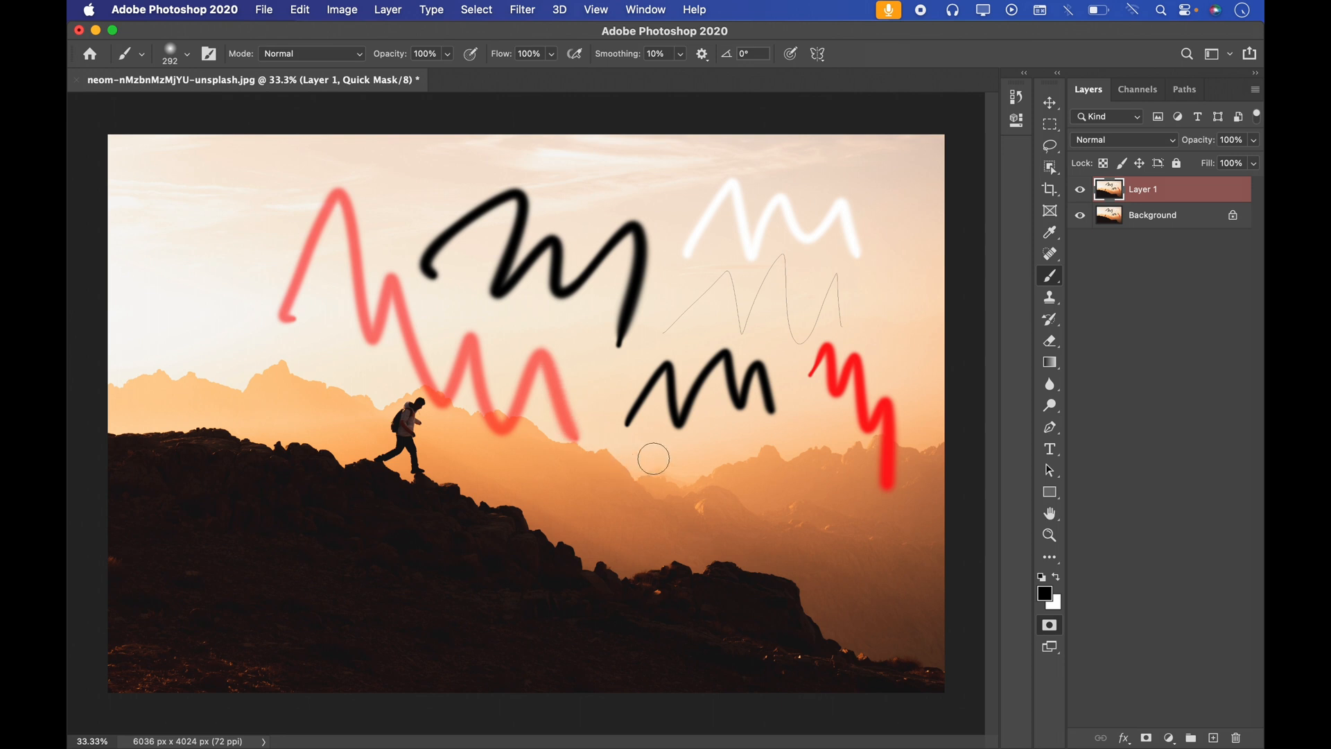
{"action": "left_click", "coordinate": [1052, 628]}
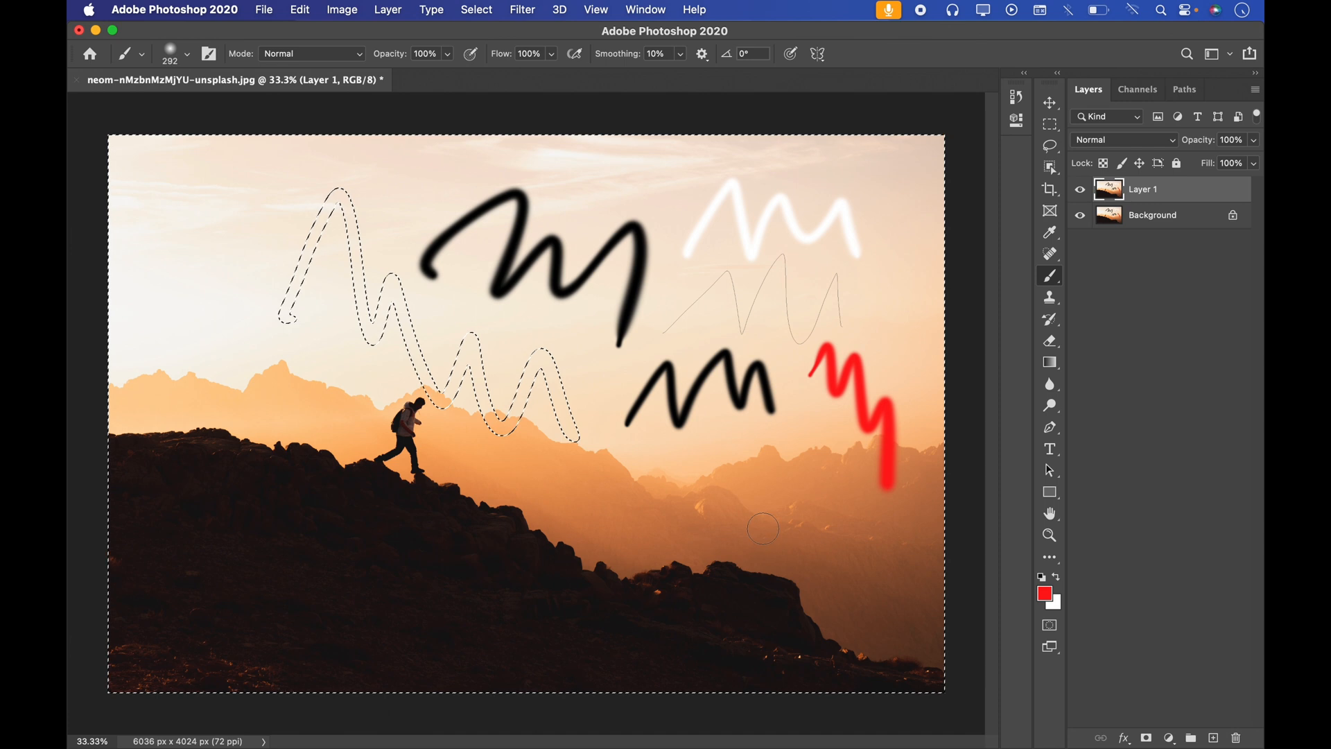
{"action": "key", "text": "super+d"}
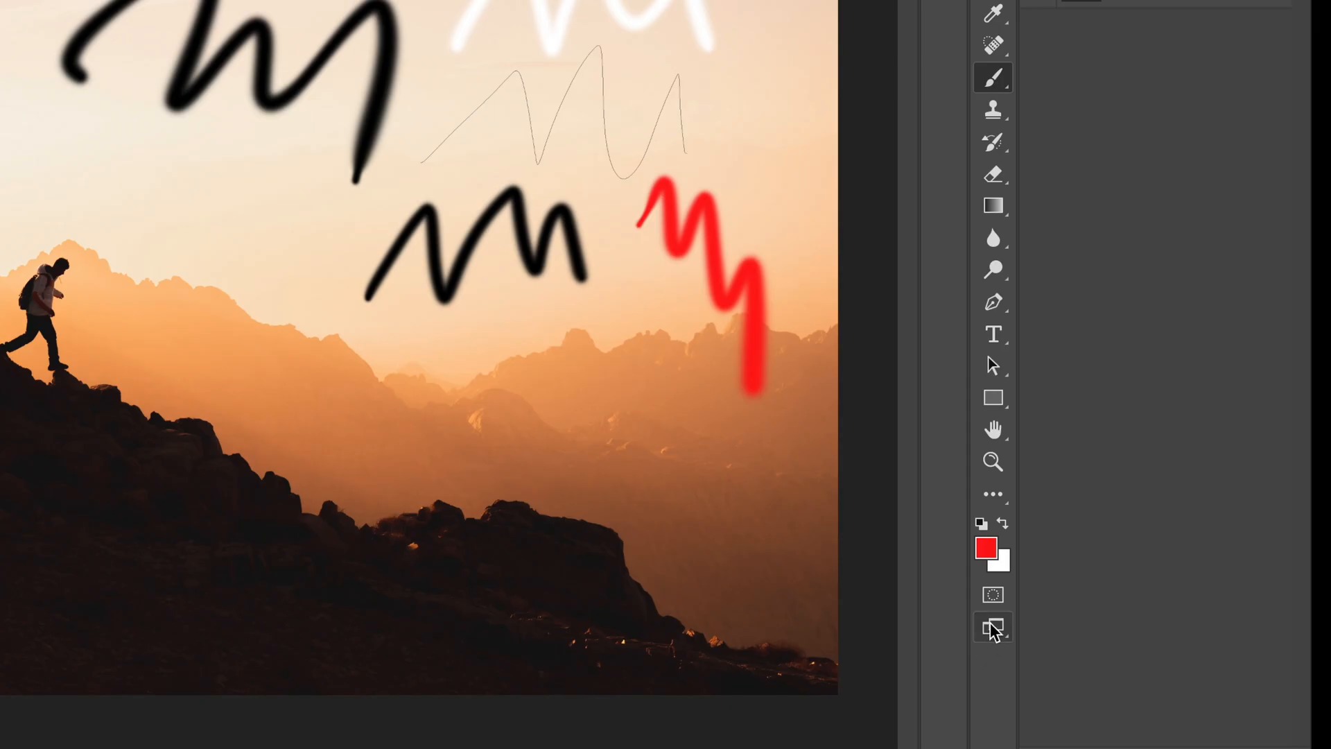
Step: Switch to Full Screen Mode With Menu Bar and move Layer 1 slightly to the right with the Move tool
{"action": "left_click", "coordinate": [993, 629]}
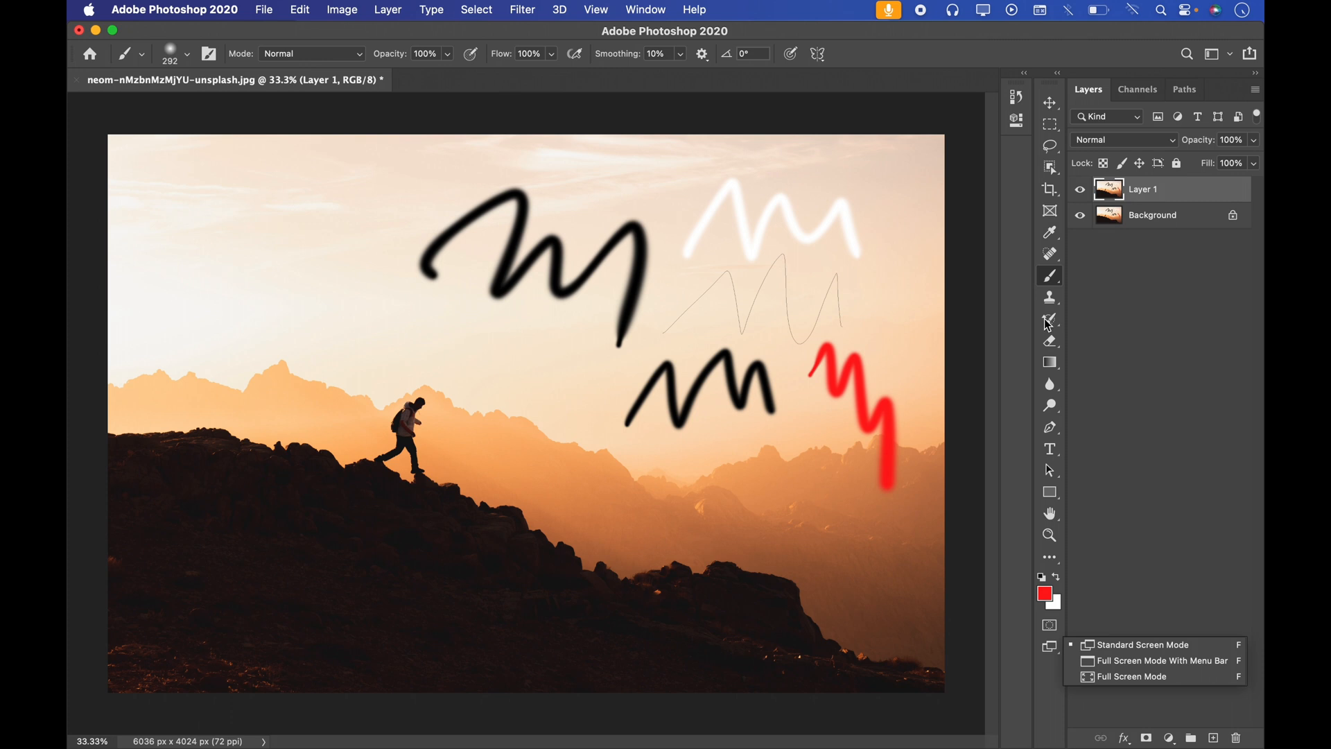
{"action": "left_click", "coordinate": [1114, 661]}
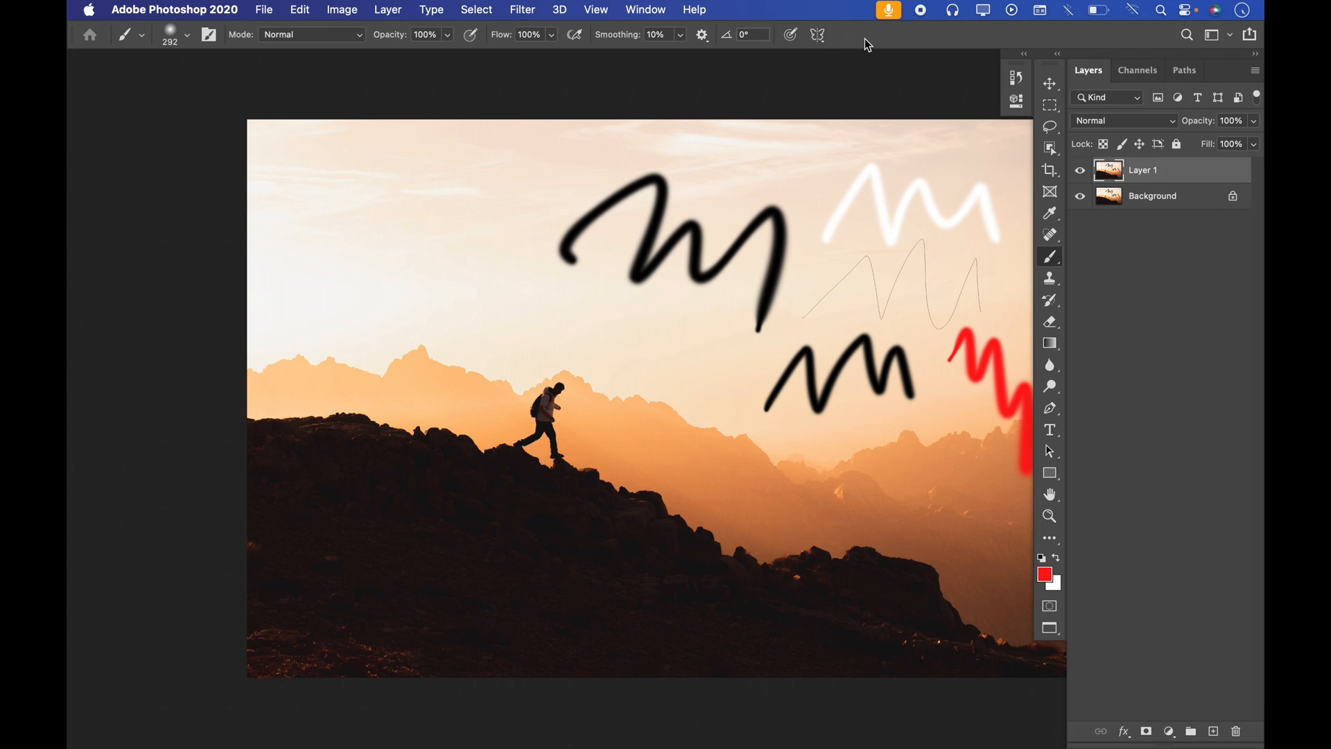
{"action": "left_click", "coordinate": [1050, 84]}
{"action": "left_click_drag", "start_coordinate": [778, 226], "coordinate": [884, 225]}
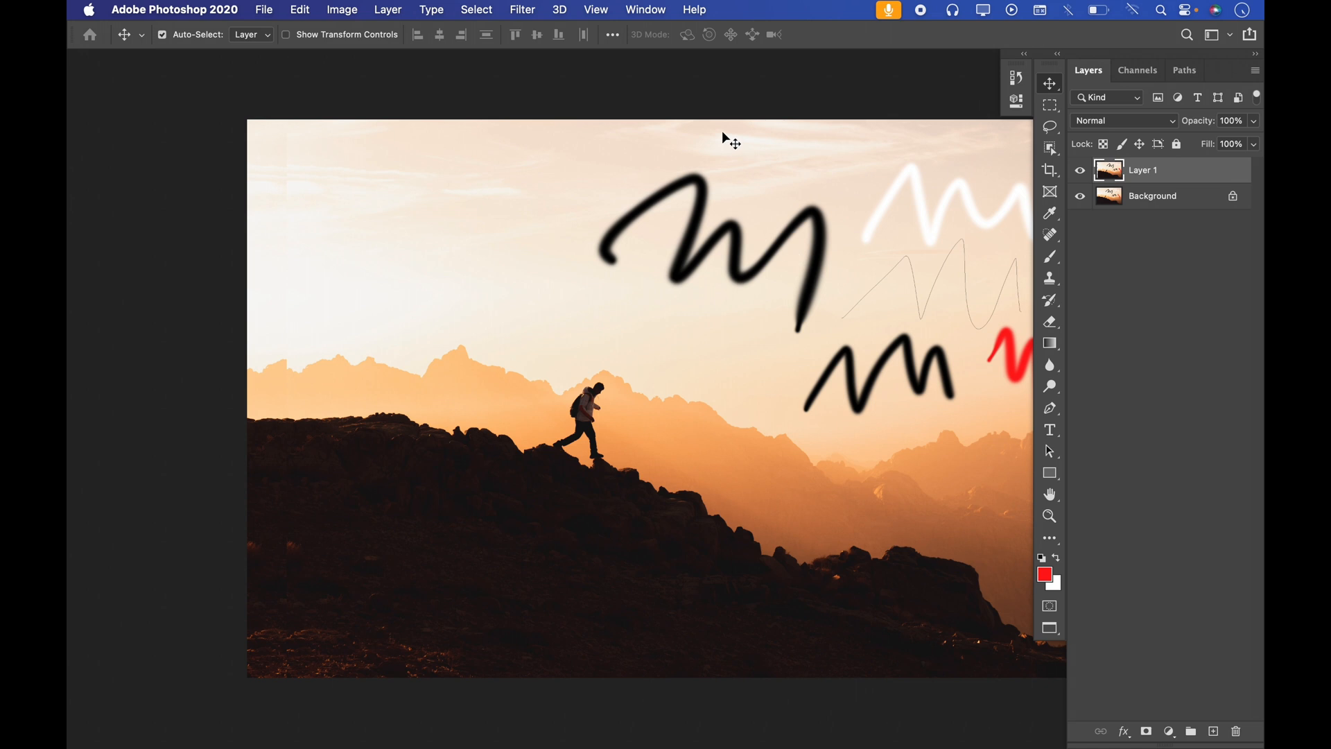
Step: View the image in Full Screen Mode without panels, and return to Standard Screen Mode
{"action": "left_click_drag", "start_coordinate": [1050, 628], "coordinate": [1115, 652]}
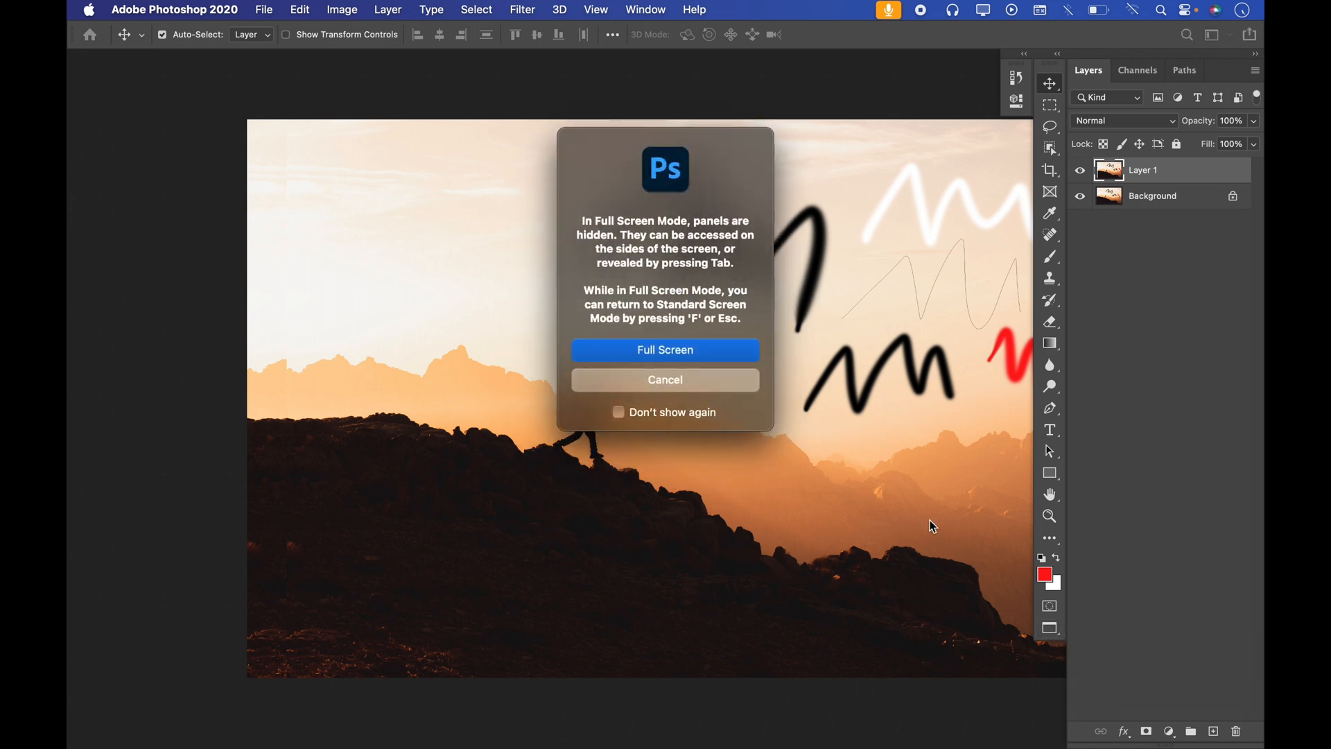
{"action": "left_click", "coordinate": [652, 350]}
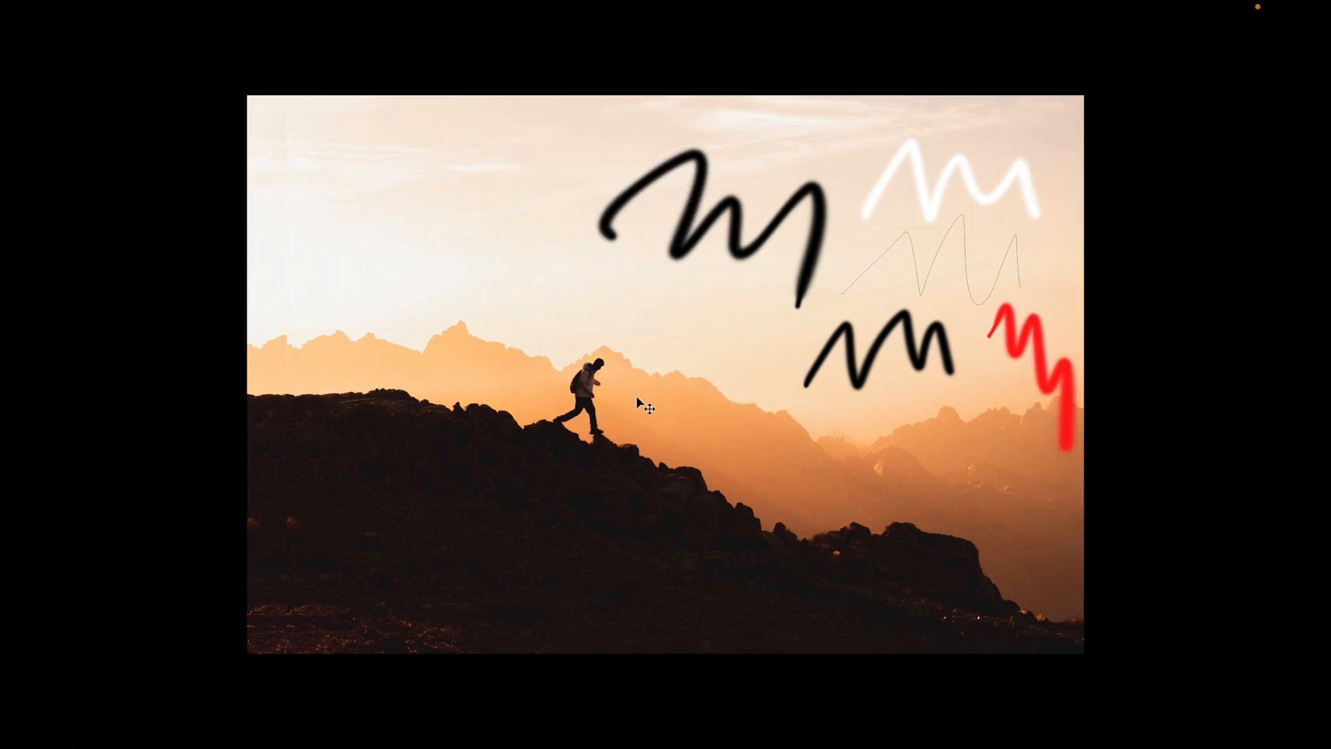
{"action": "left_click_drag", "start_coordinate": [706, 270], "coordinate": [725, 269]}
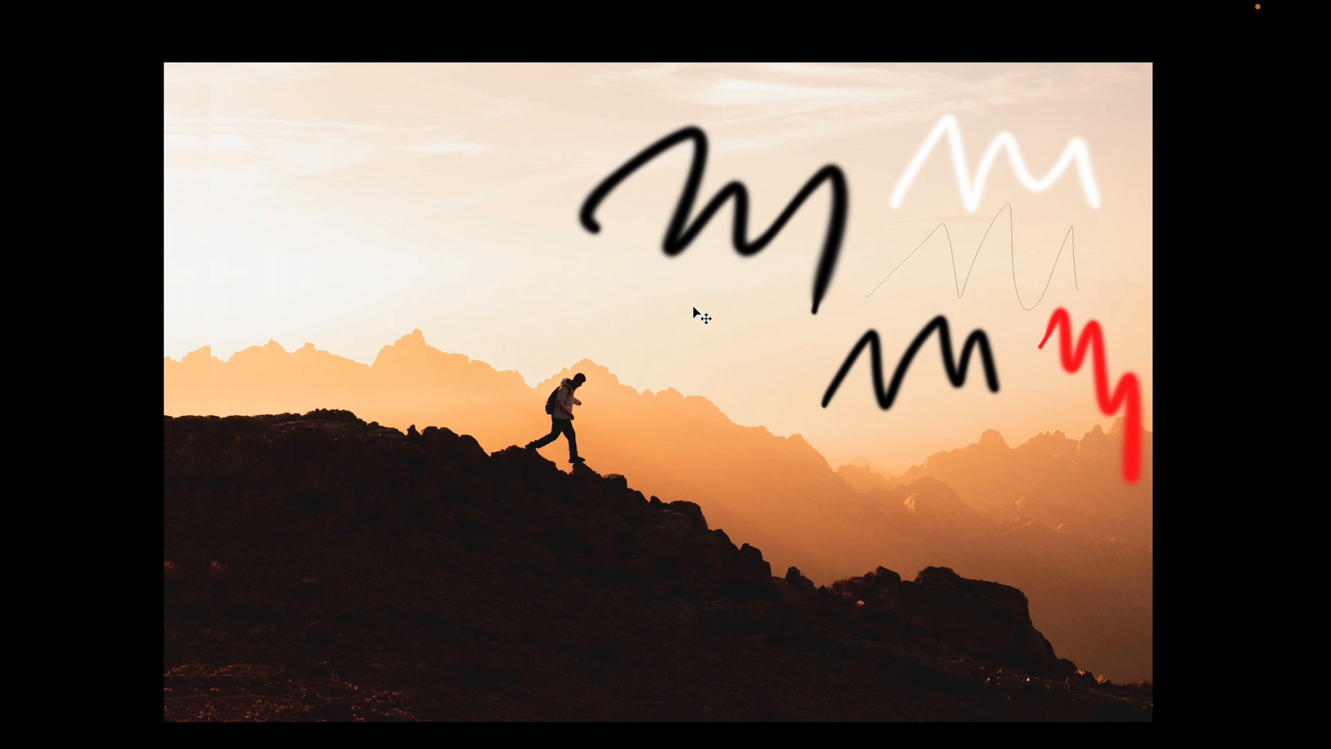
{"action": "key", "text": "Escape"}
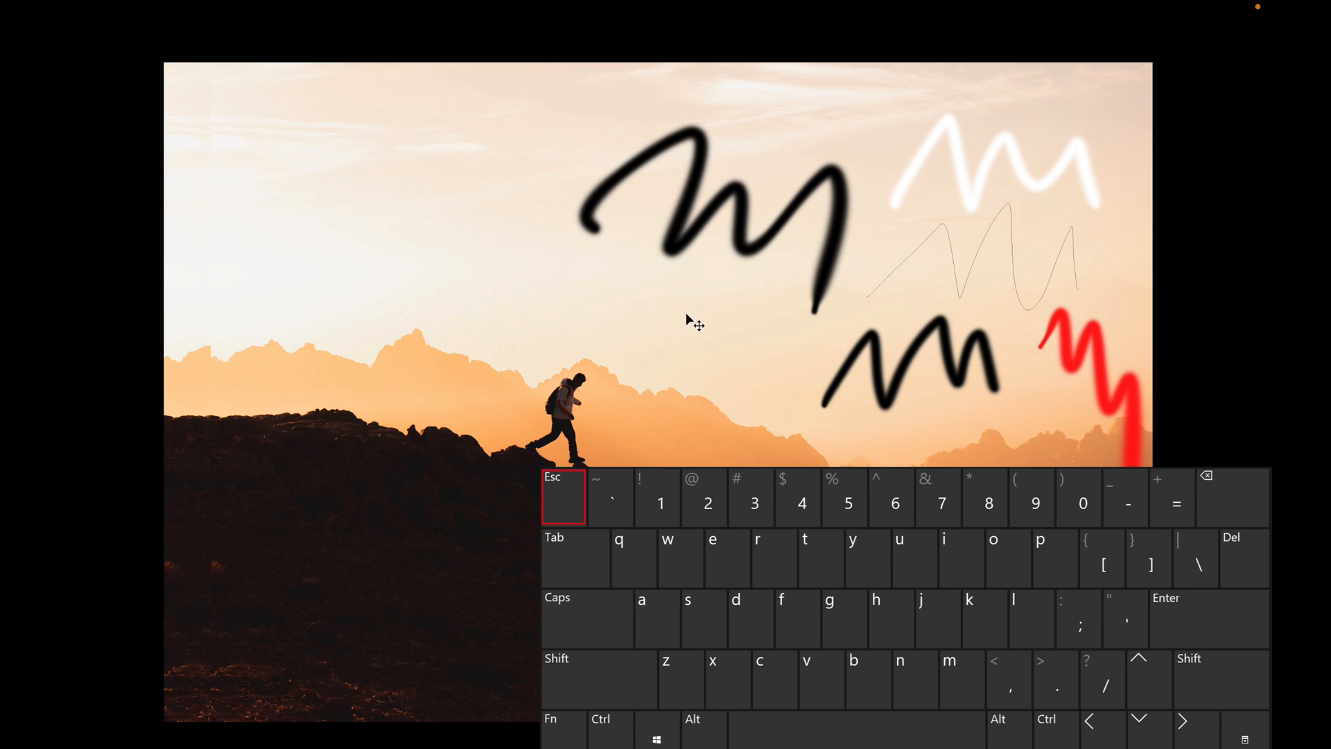
{"action": "key", "text": "Escape"}
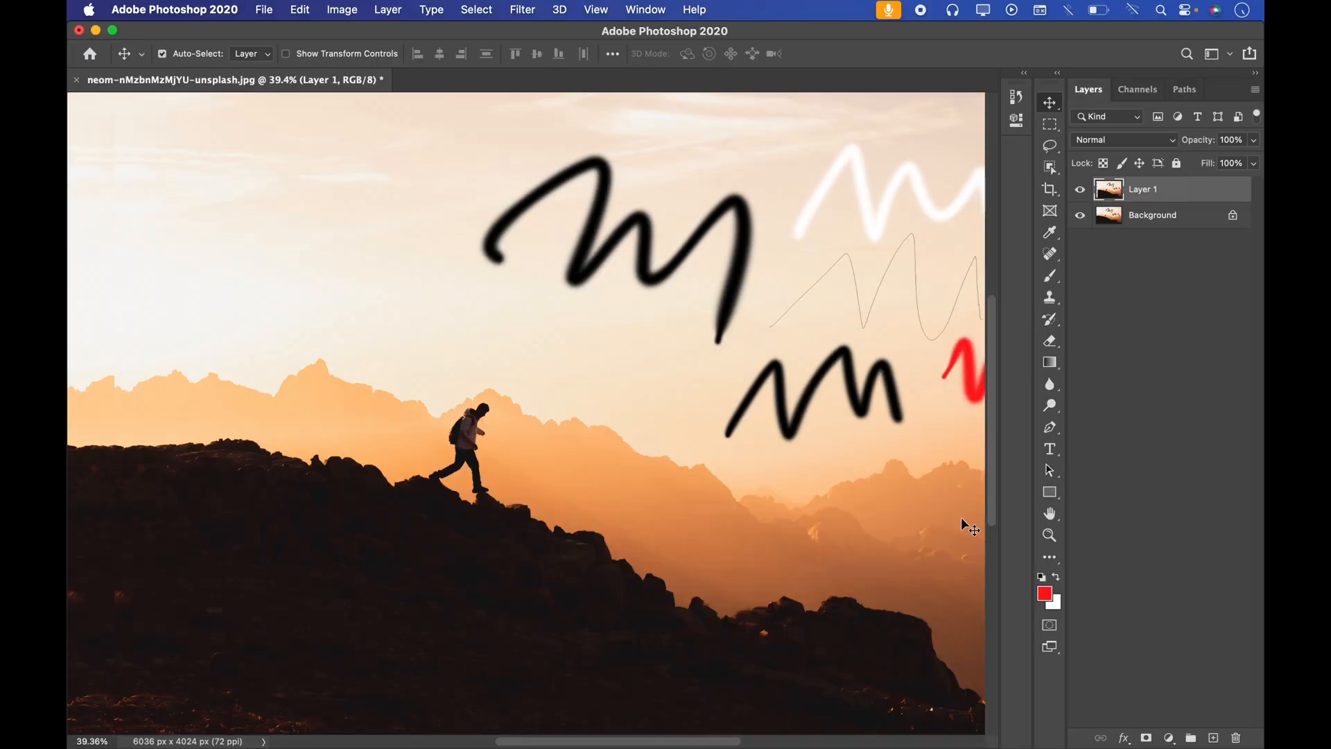
Step: Examine the screen mode options and the alternative tools grouped with the Brush and Type tools
{"action": "left_click", "coordinate": [1050, 646]}
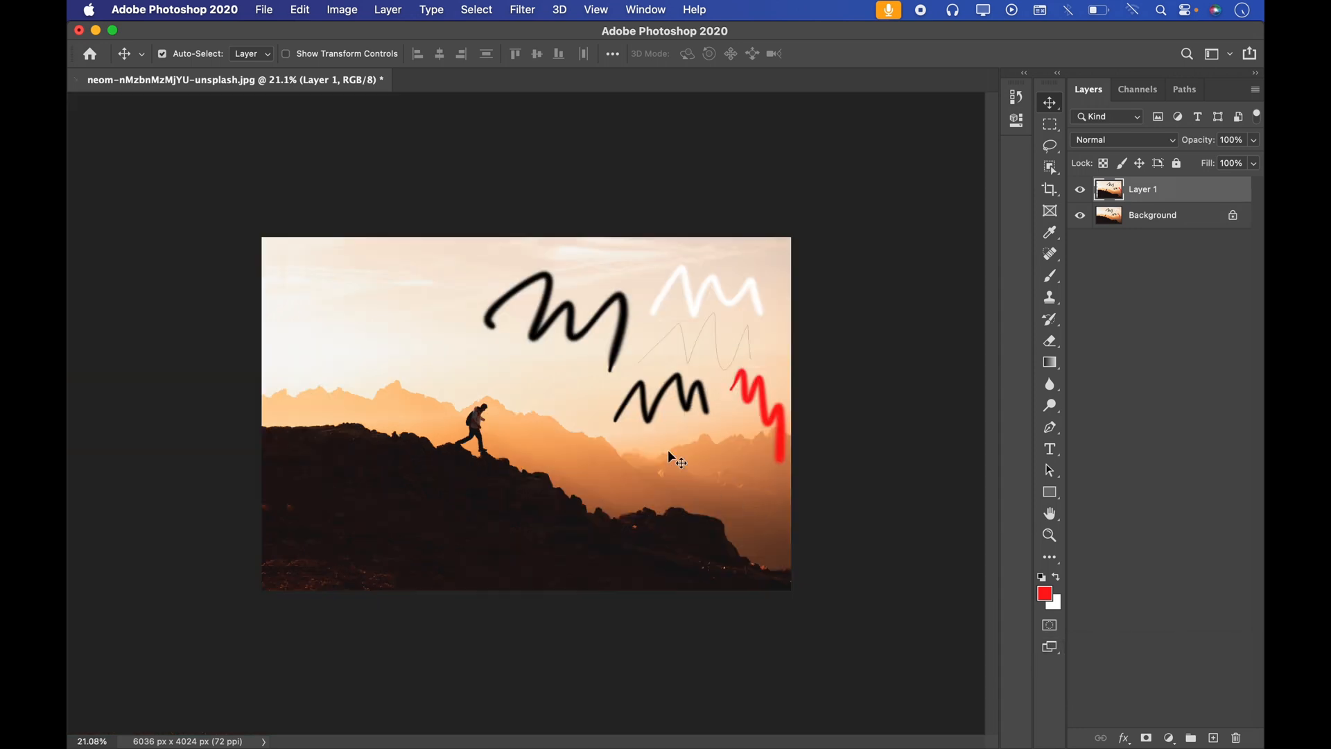
{"action": "key", "text": "super+space"}
{"action": "left_click_drag", "start_coordinate": [589, 393], "coordinate": [869, 424]}
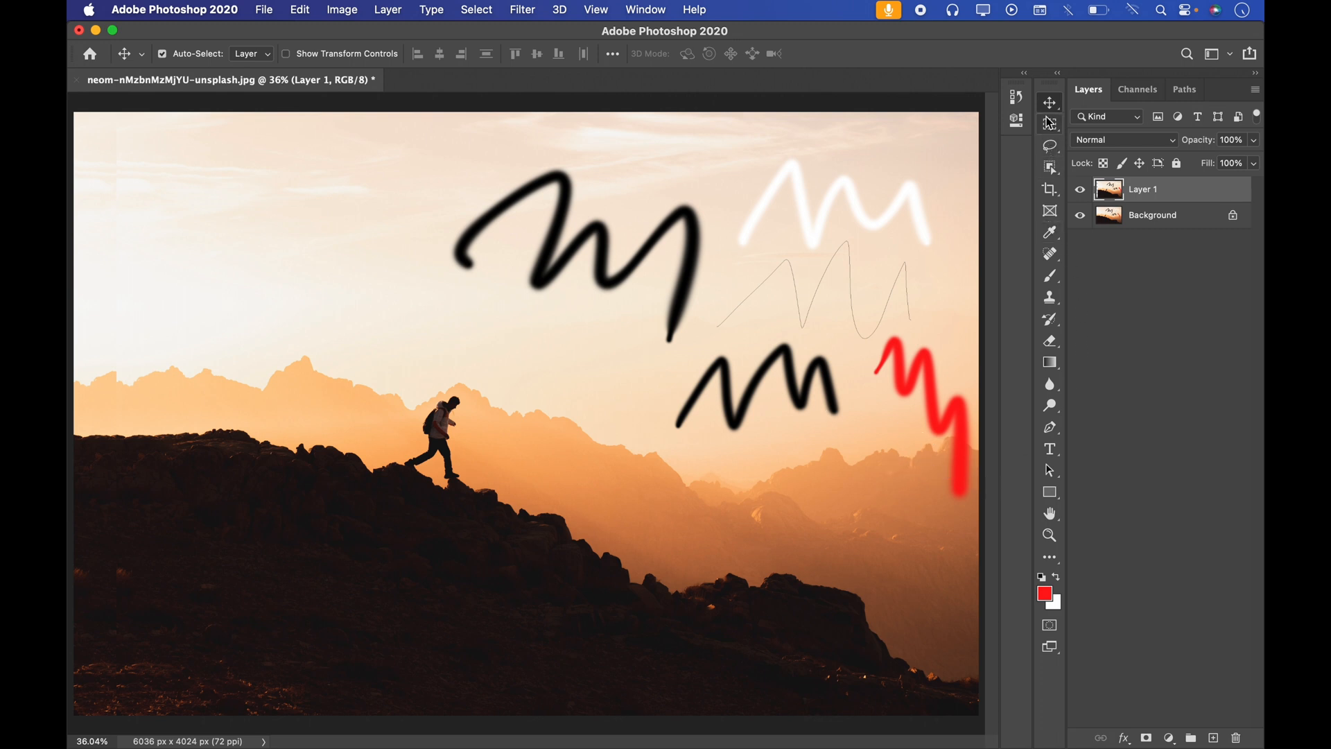
{"action": "left_click", "coordinate": [1051, 277]}
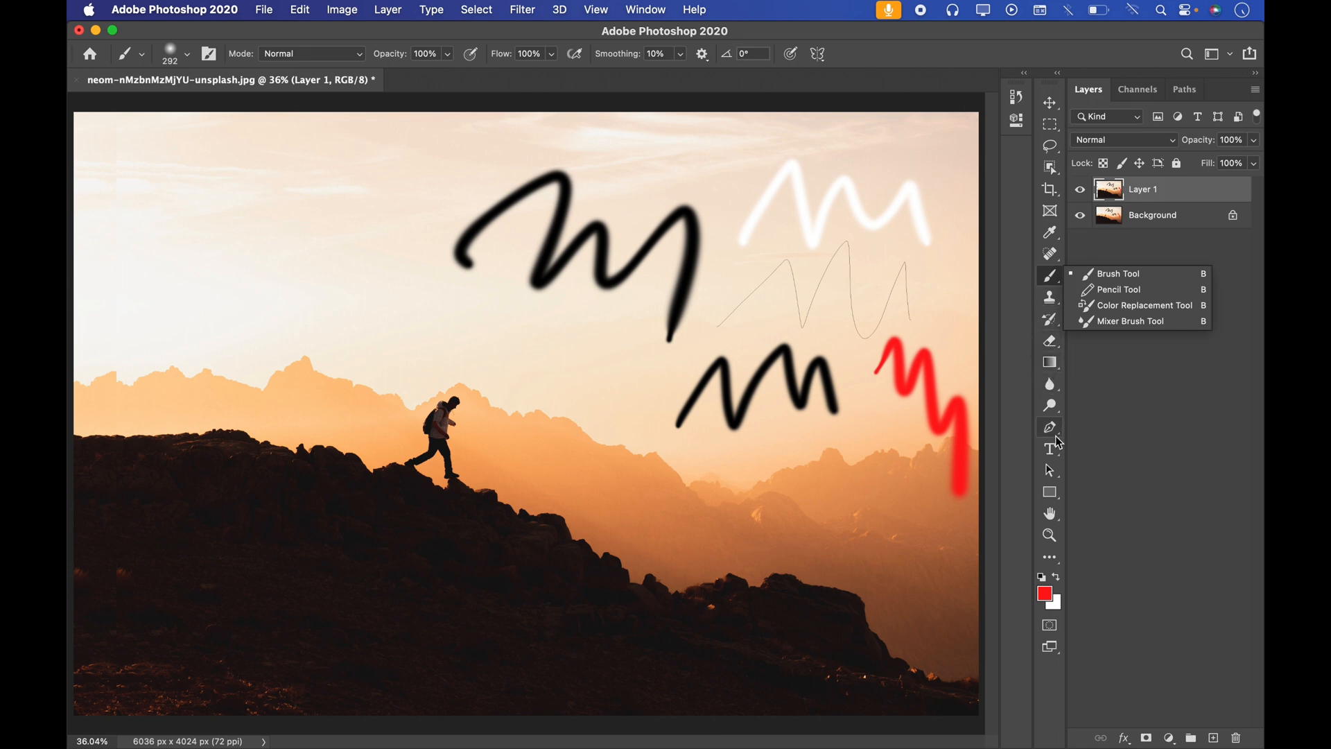
{"action": "left_click", "coordinate": [1053, 457]}
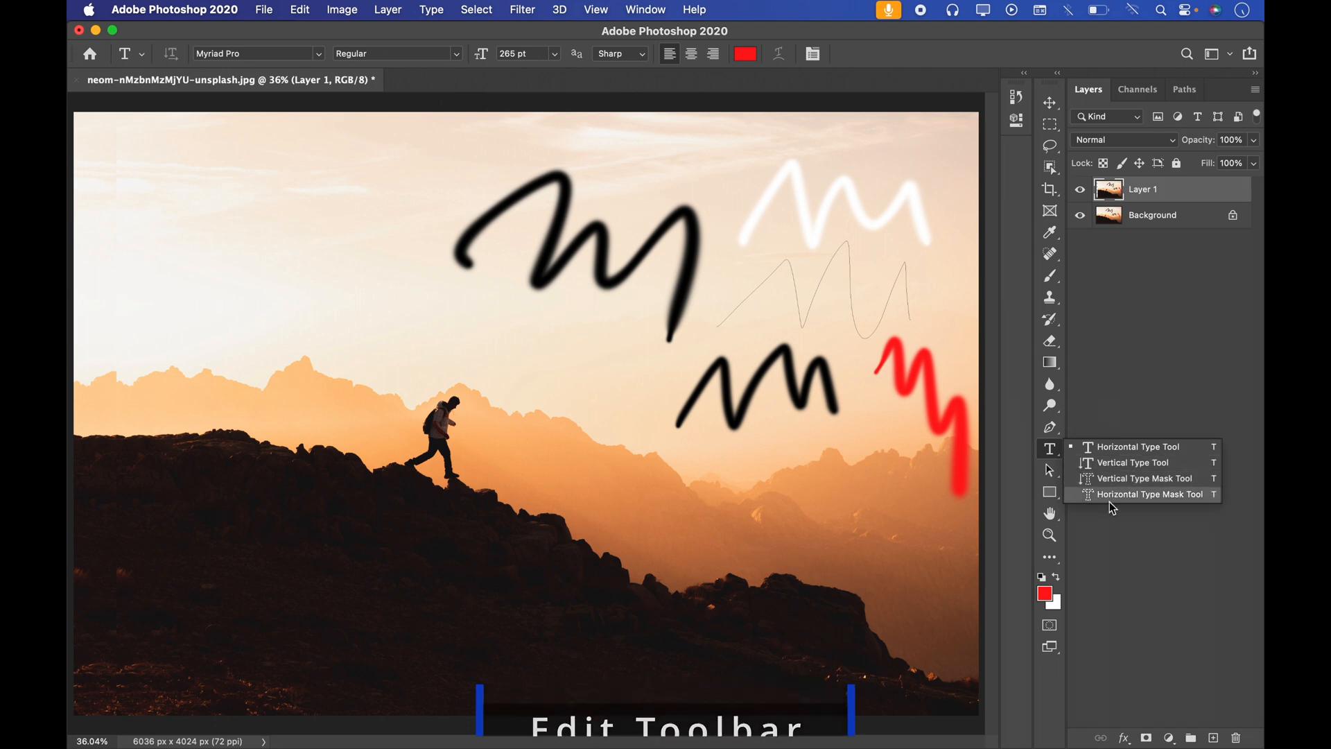
{"action": "left_click", "coordinate": [1075, 409]}
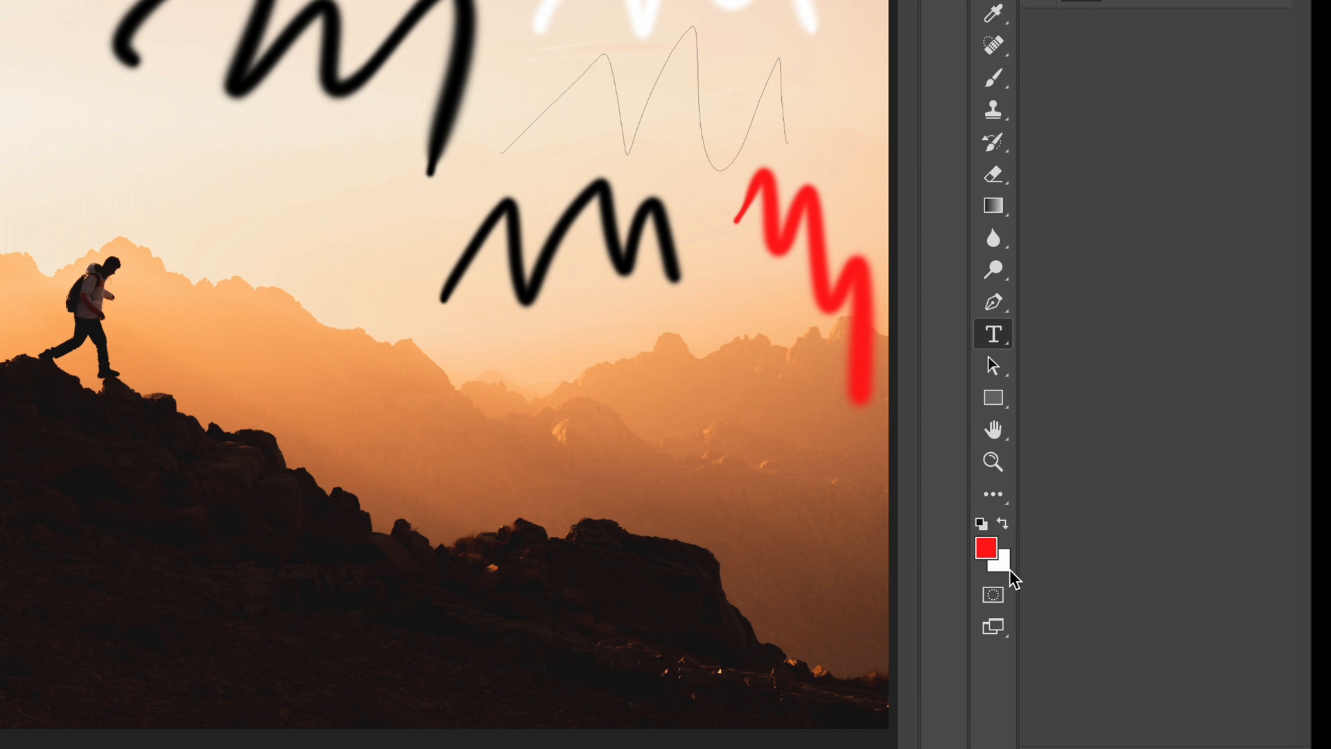
Step: Open the Customize Toolbar dialog and look through its toolbar list from the Move Tool down to the Zoom Tool
{"action": "left_click", "coordinate": [1005, 493]}
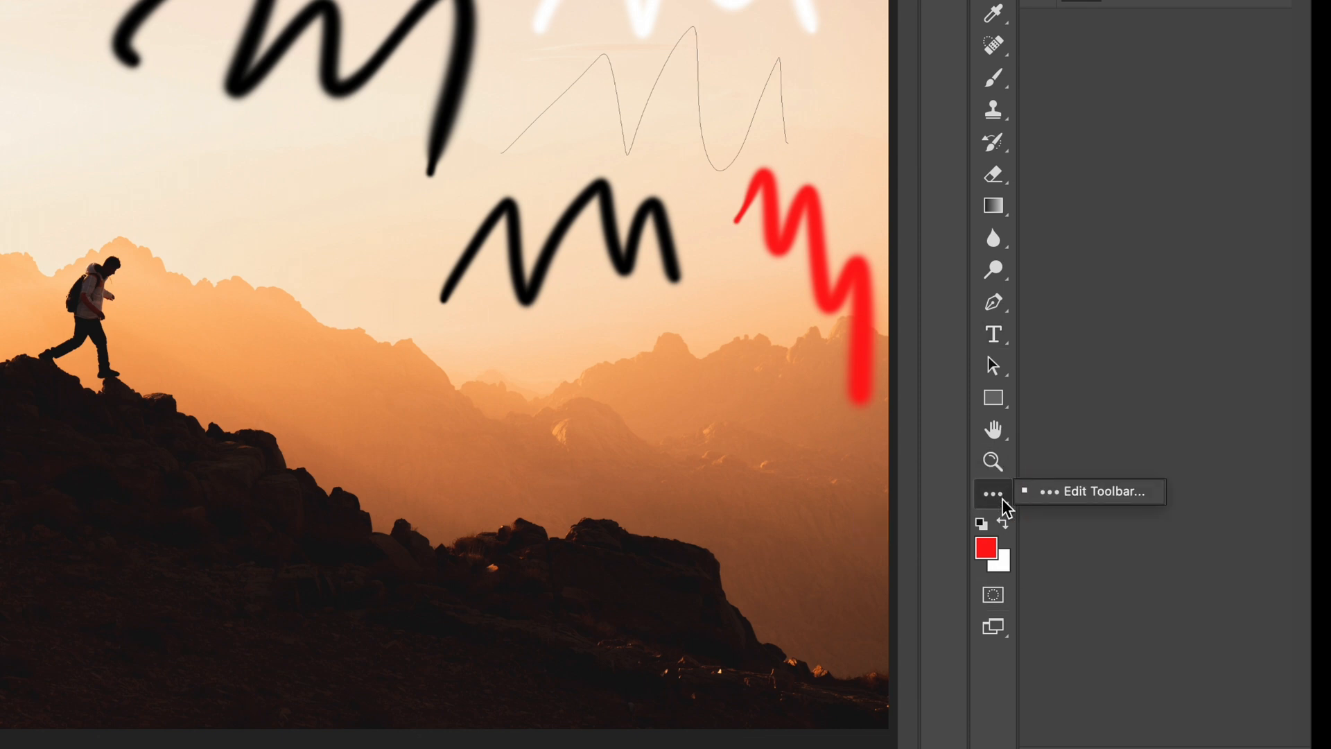
{"action": "left_click", "coordinate": [1067, 498]}
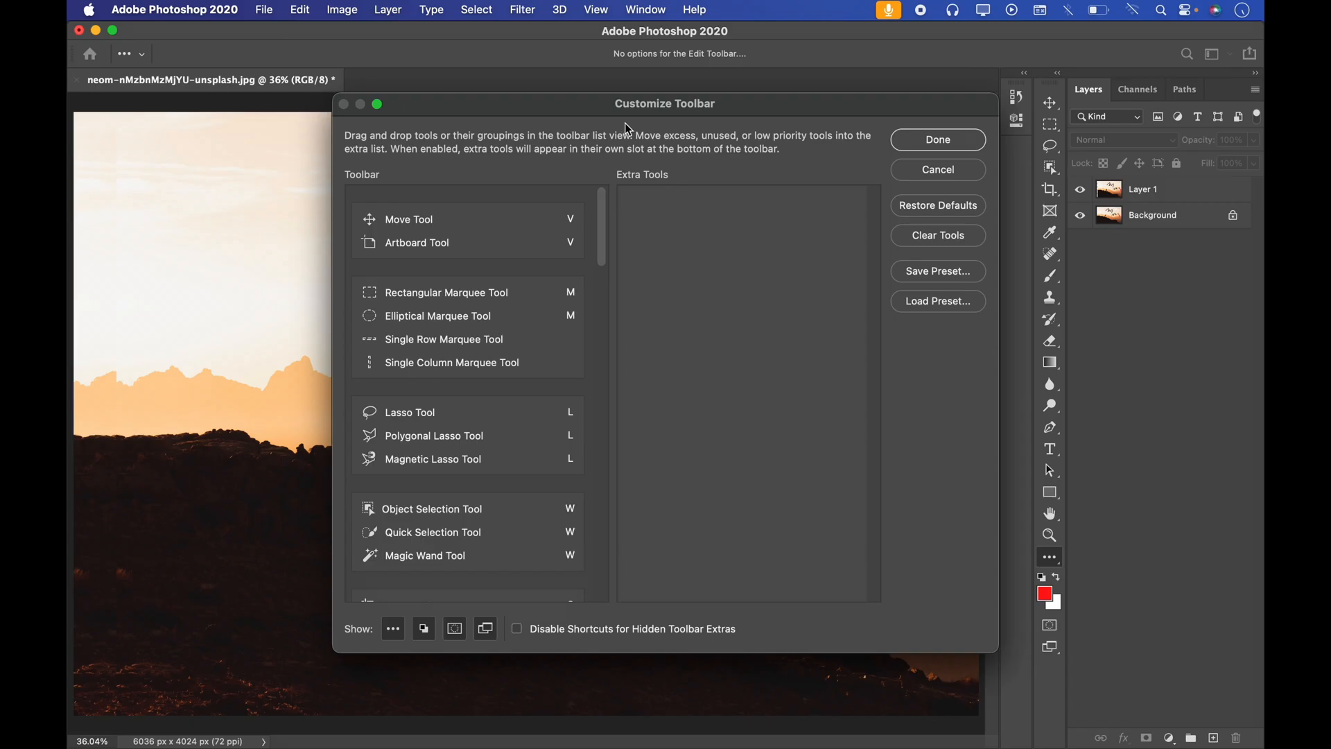
{"action": "left_click_drag", "start_coordinate": [652, 110], "coordinate": [613, 105]}
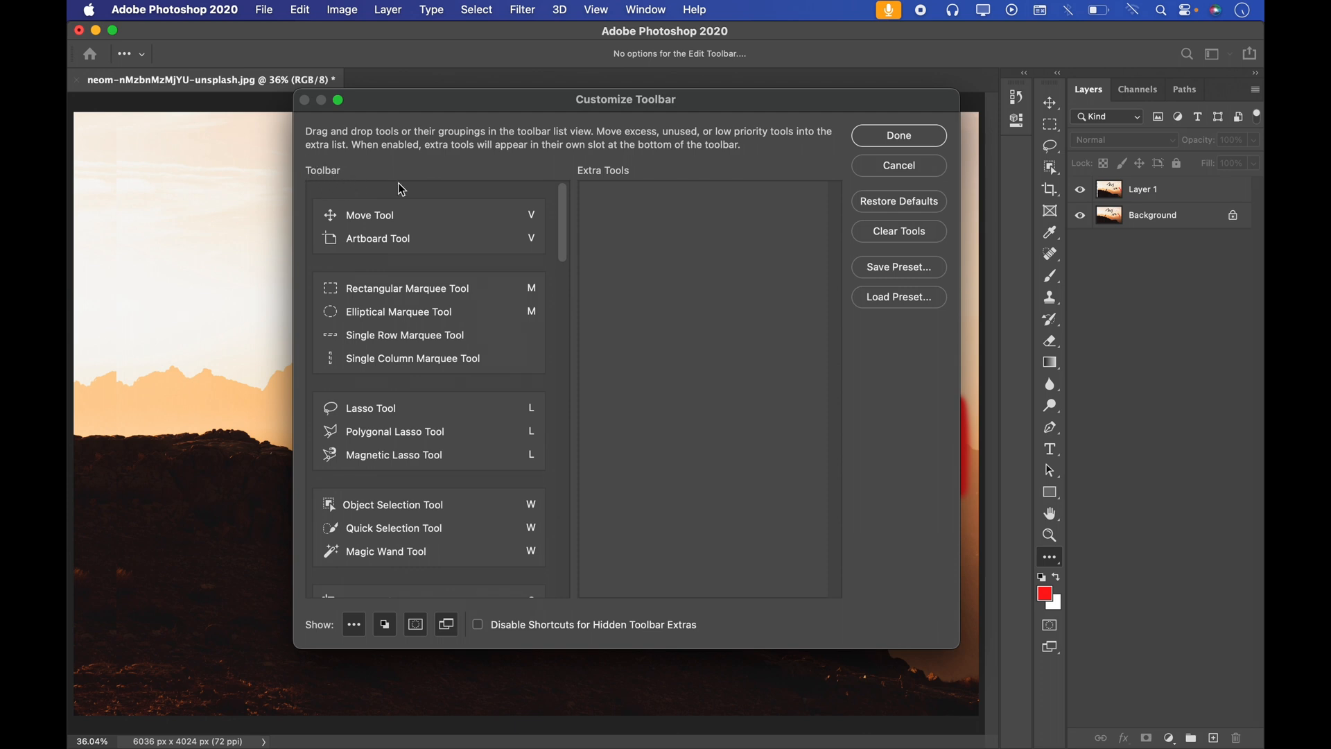
{"action": "left_click_drag", "start_coordinate": [560, 227], "coordinate": [493, 252]}
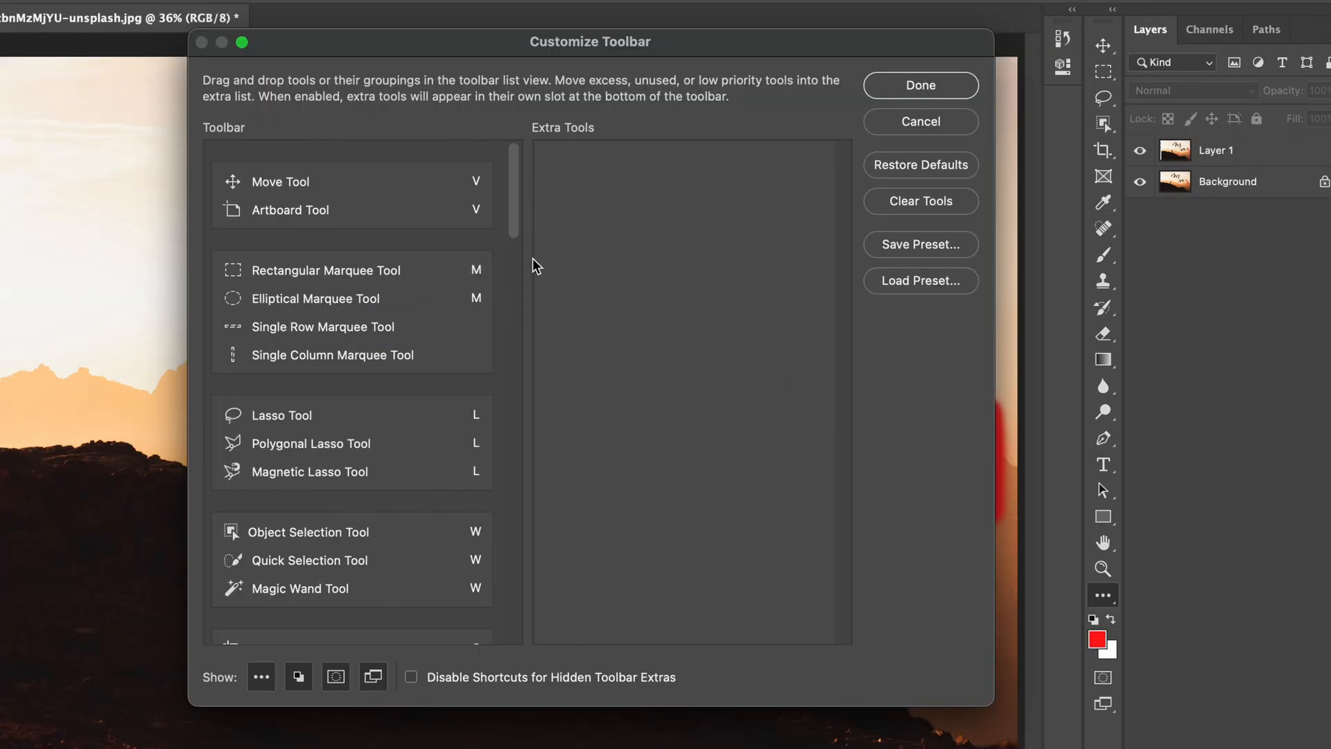
{"action": "left_click_drag", "start_coordinate": [562, 277], "coordinate": [569, 556]}
{"action": "left_click_drag", "start_coordinate": [521, 598], "coordinate": [527, 670]}
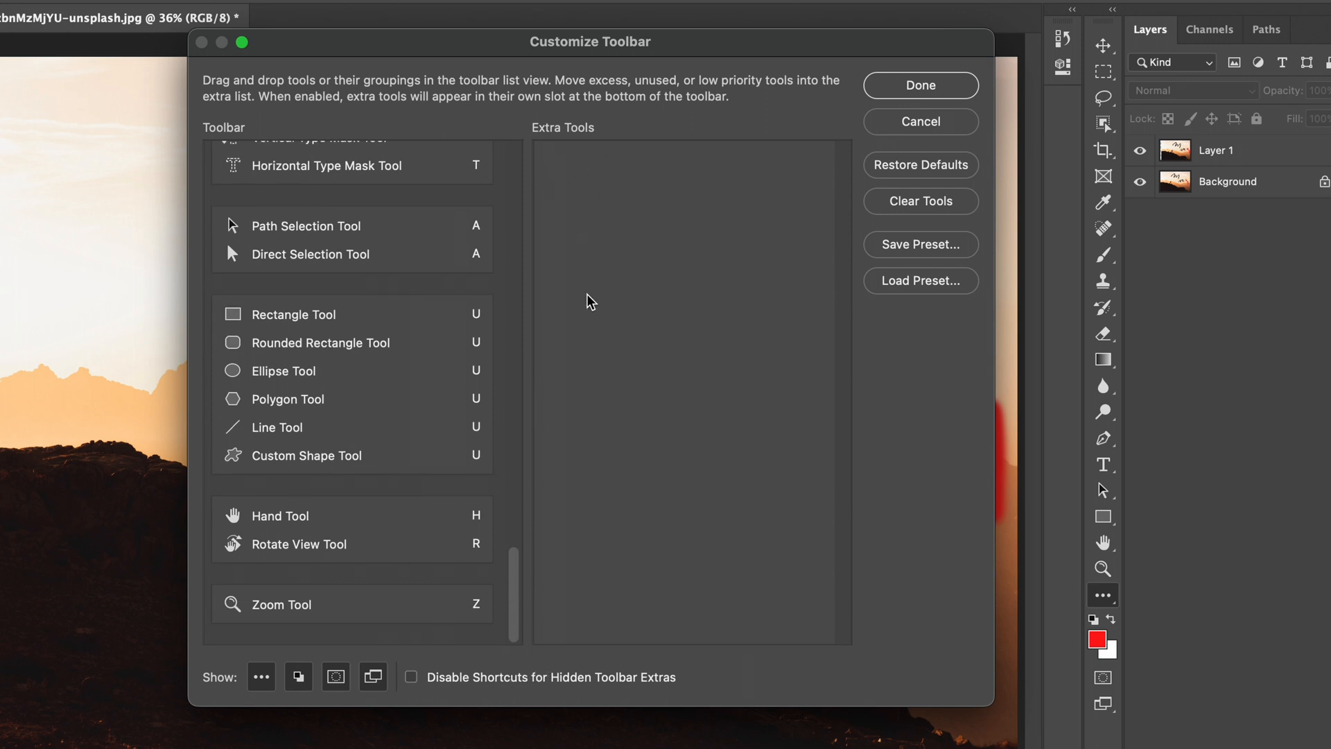
Step: Compare the Brush Tool group in the Customize Toolbar list with the tools grouped under the Brush tool, leaving the dialog without changes
{"action": "left_click_drag", "start_coordinate": [666, 52], "coordinate": [586, 60]}
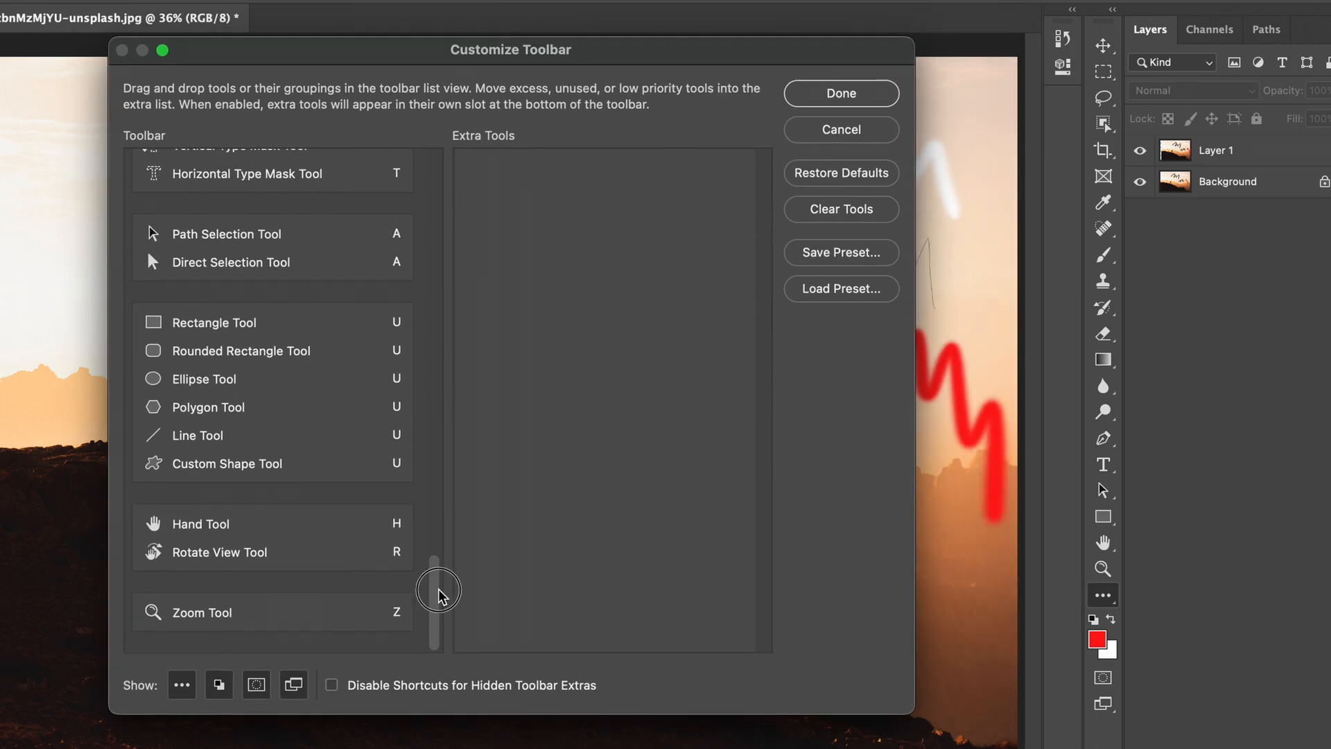
{"action": "left_click_drag", "start_coordinate": [437, 594], "coordinate": [445, 163]}
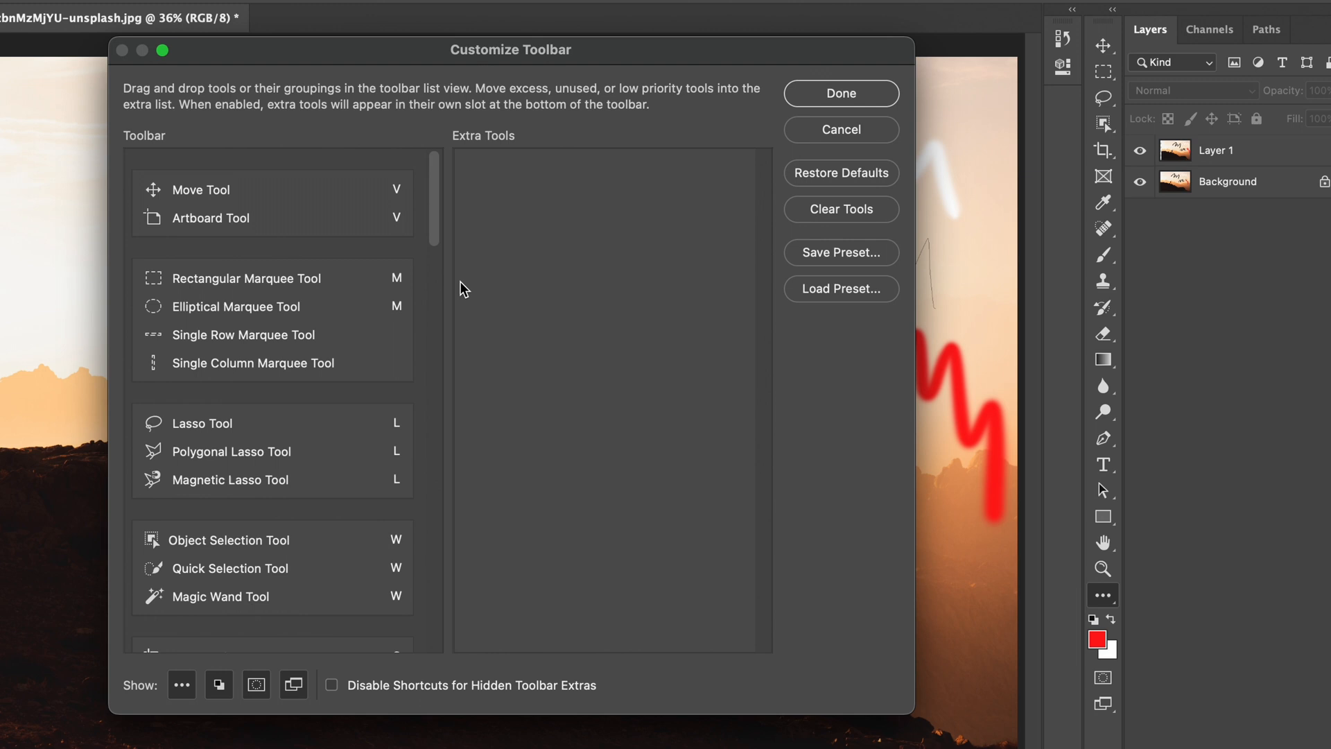
{"action": "left_click_drag", "start_coordinate": [436, 178], "coordinate": [429, 357]}
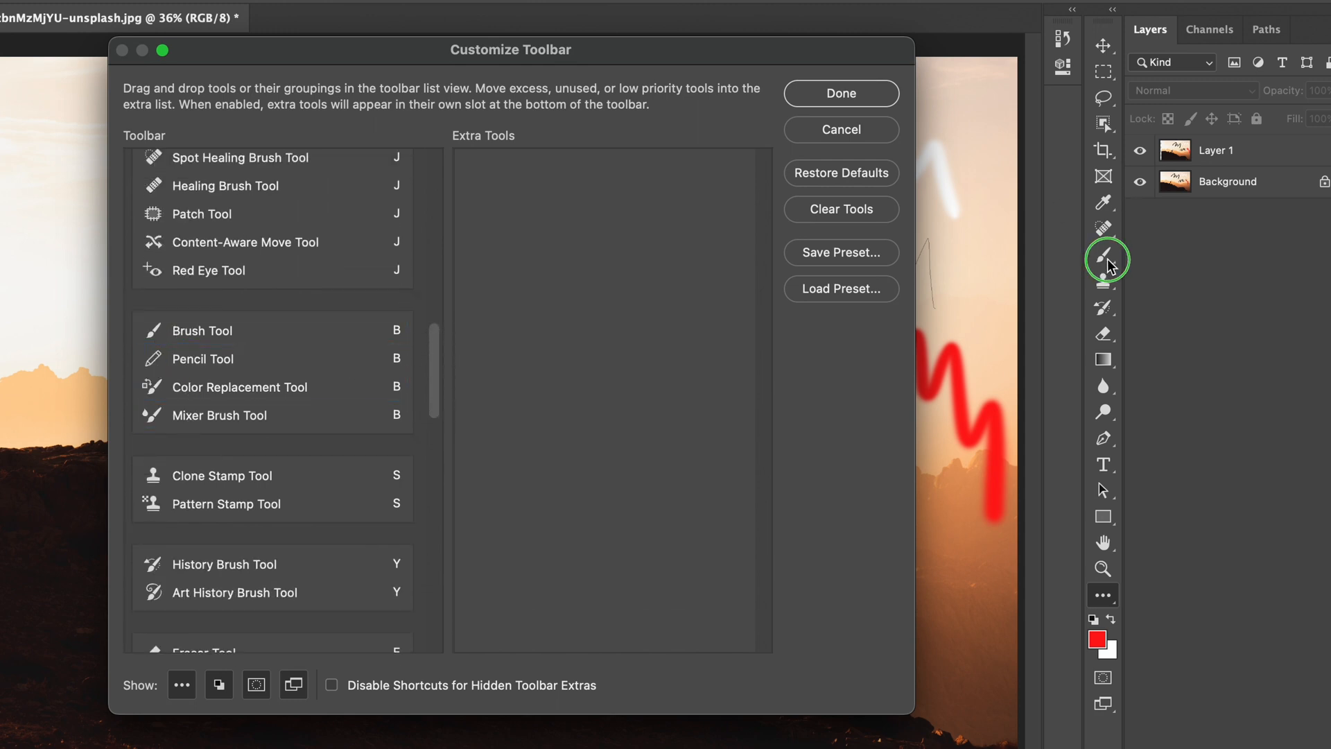
{"action": "left_click", "coordinate": [820, 132]}
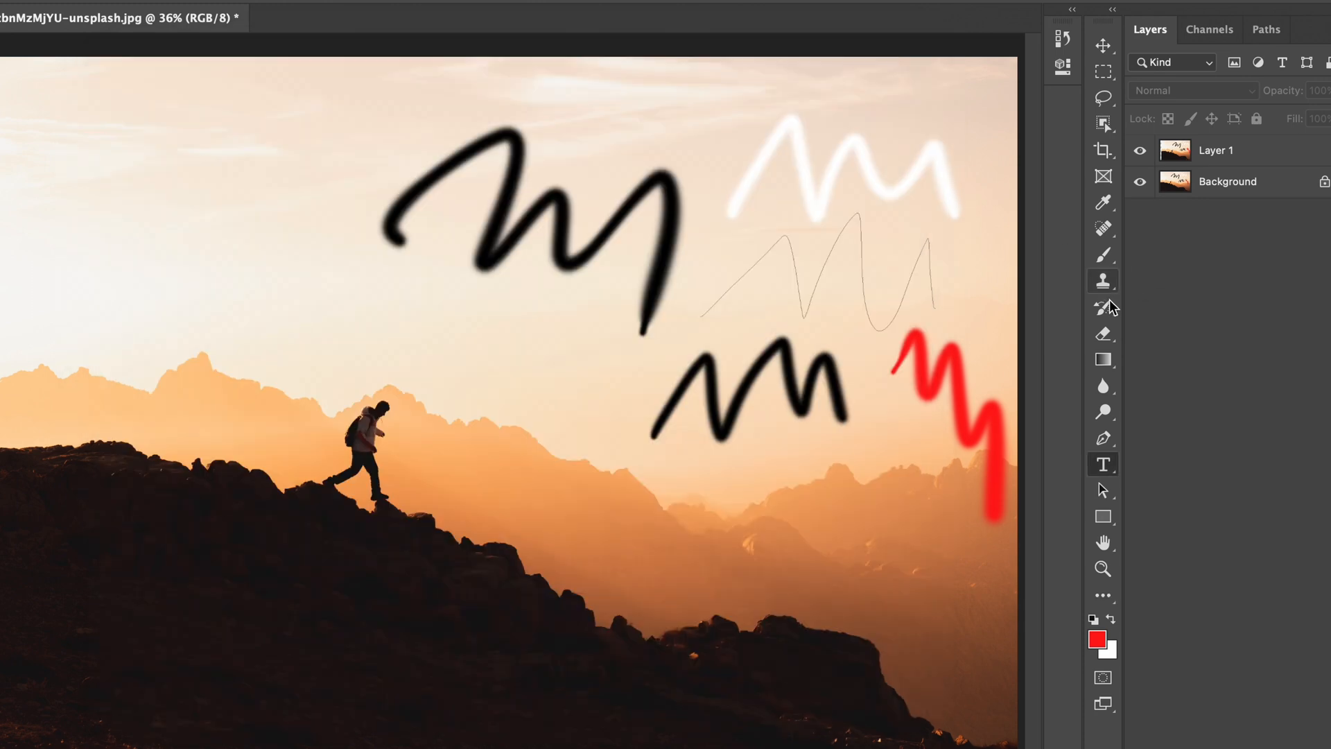
{"action": "right_click", "coordinate": [1104, 256]}
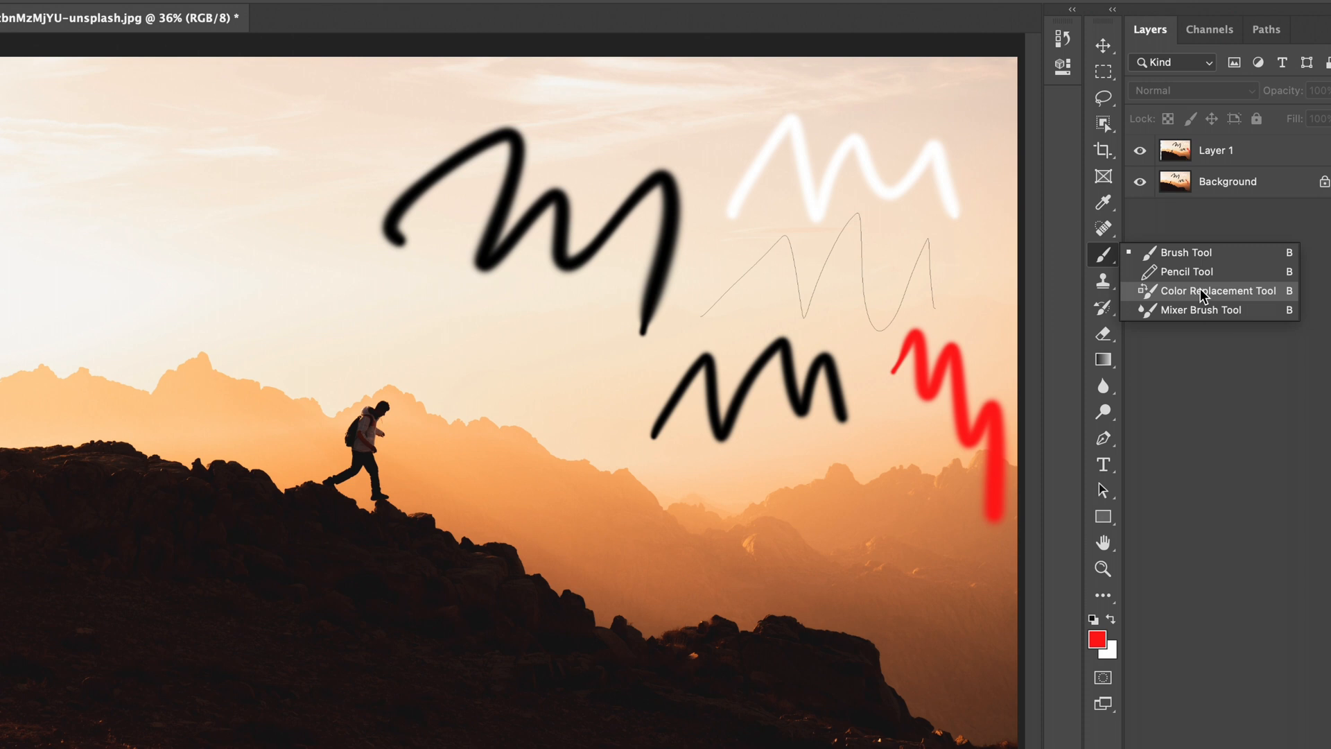
Step: Move the Pencil Tool and Color Replacement Tool from the brush group to Extra Tools in Customize Toolbar, and apply the change
{"action": "left_click", "coordinate": [1104, 596]}
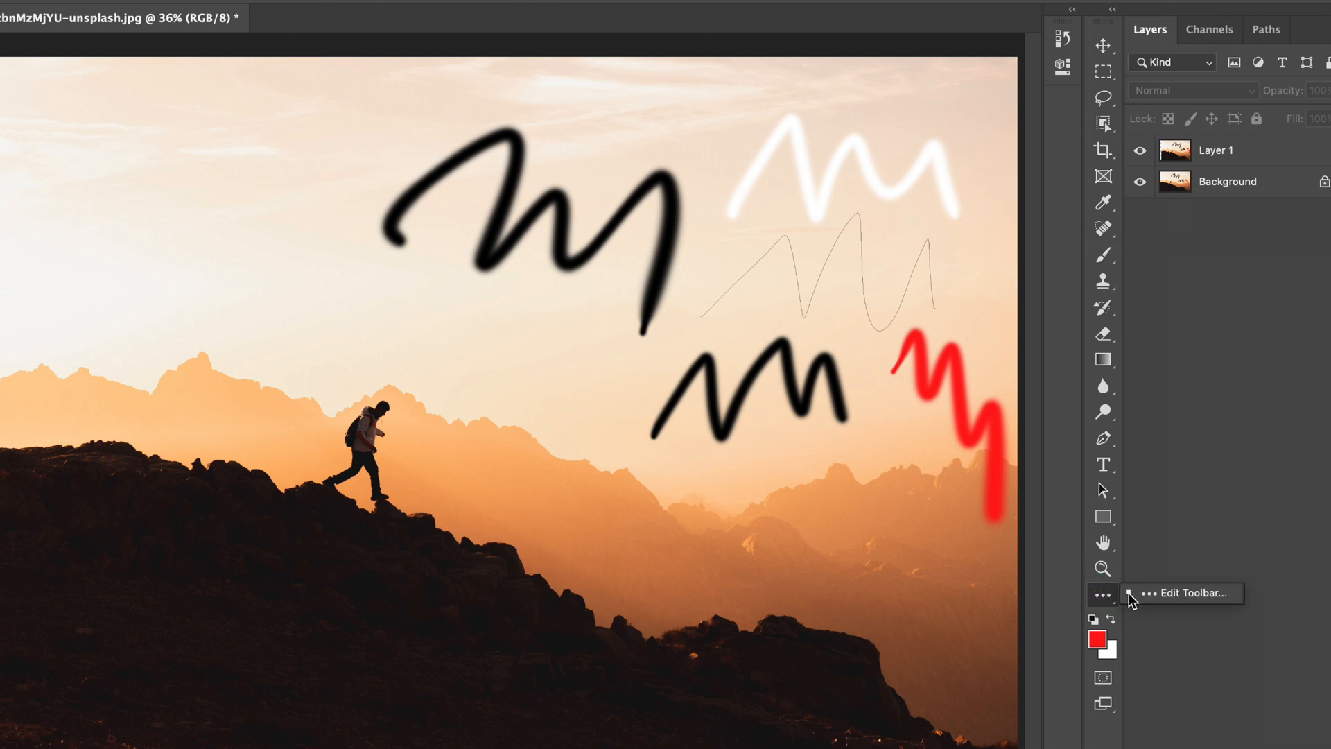
{"action": "left_click", "coordinate": [1158, 597]}
{"action": "left_click_drag", "start_coordinate": [438, 219], "coordinate": [425, 407]}
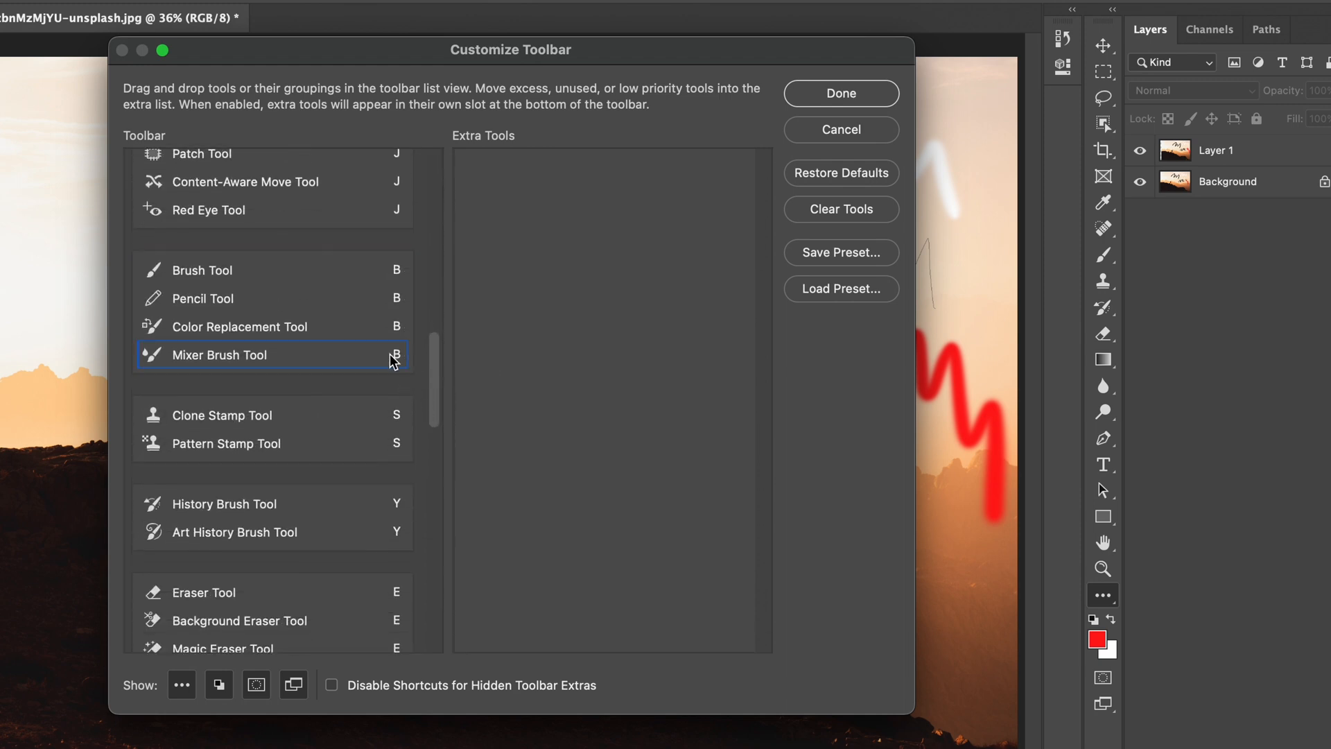
{"action": "mouse_move", "coordinate": [185, 305]}
{"action": "left_mouse_down"}
{"action": "mouse_move", "coordinate": [466, 246]}
{"action": "mouse_move", "coordinate": [535, 179]}
{"action": "mouse_move", "coordinate": [548, 198]}
{"action": "left_mouse_up"}
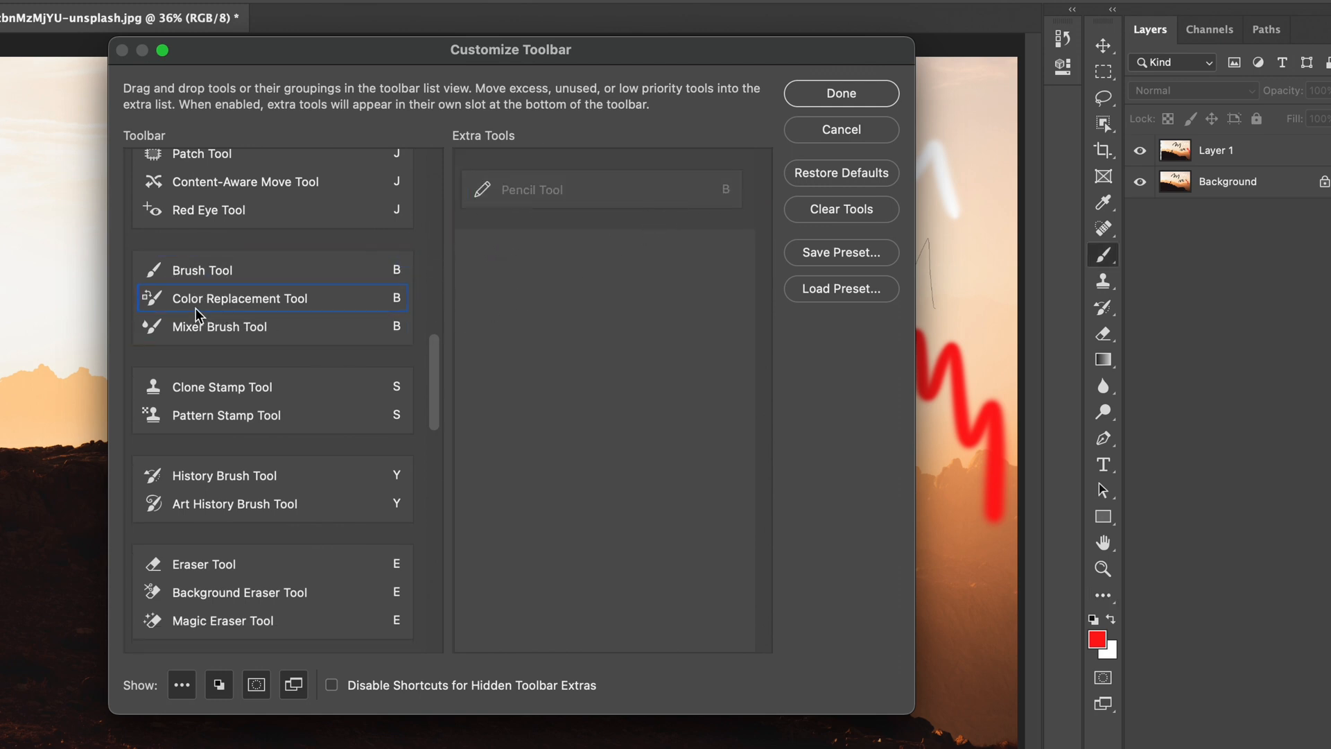
{"action": "left_click_drag", "start_coordinate": [174, 305], "coordinate": [538, 250]}
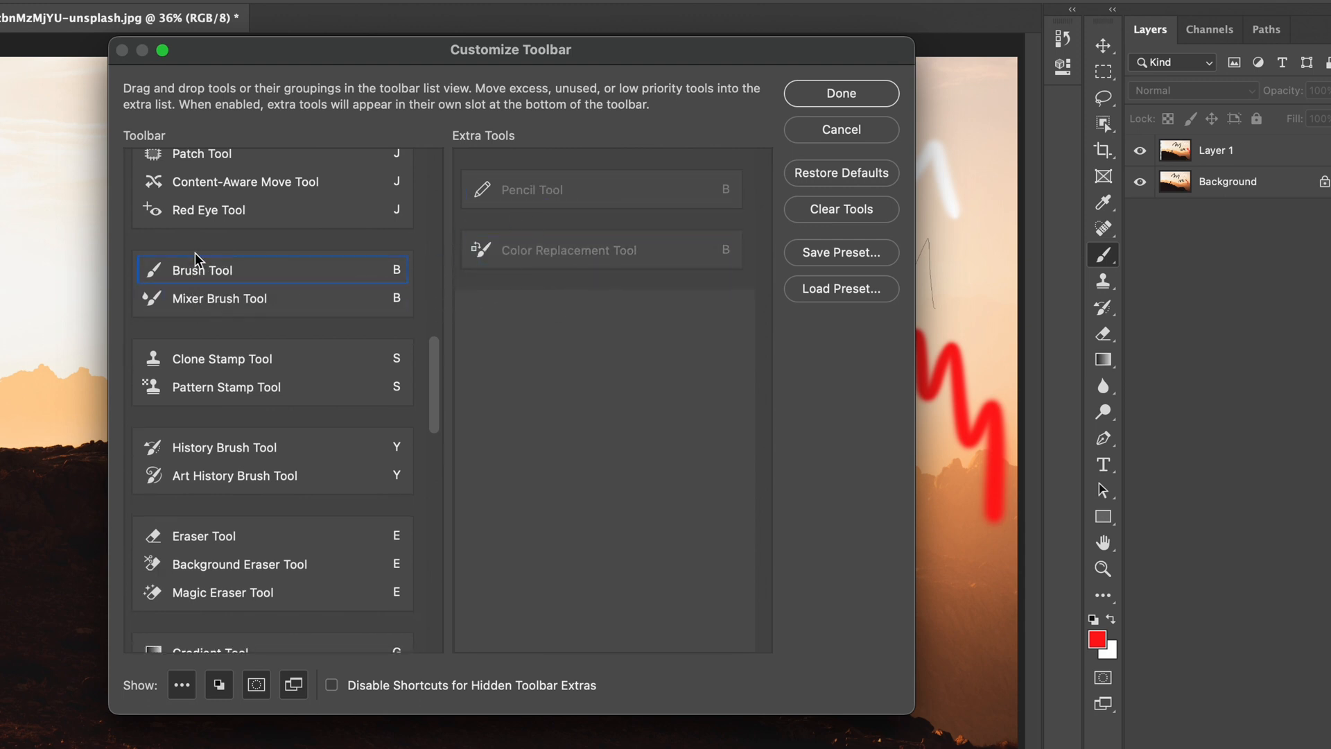
{"action": "left_click", "coordinate": [831, 97]}
Step: Check the tools left in the brush group by choosing the Mixer Brush Tool and switching back to the Brush Tool
{"action": "right_click", "coordinate": [1103, 264]}
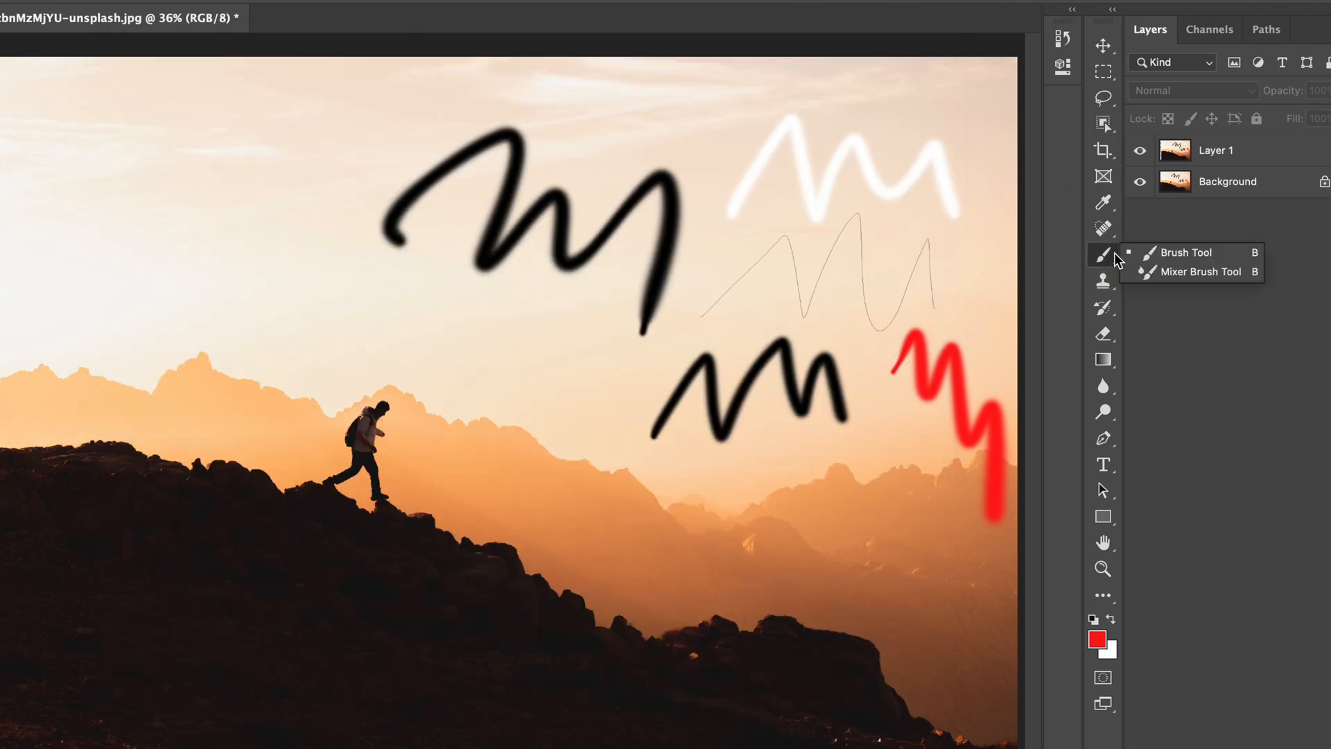
{"action": "left_click", "coordinate": [1181, 274]}
{"action": "right_click", "coordinate": [1123, 270]}
{"action": "right_click", "coordinate": [1103, 258]}
{"action": "left_click", "coordinate": [1164, 254]}
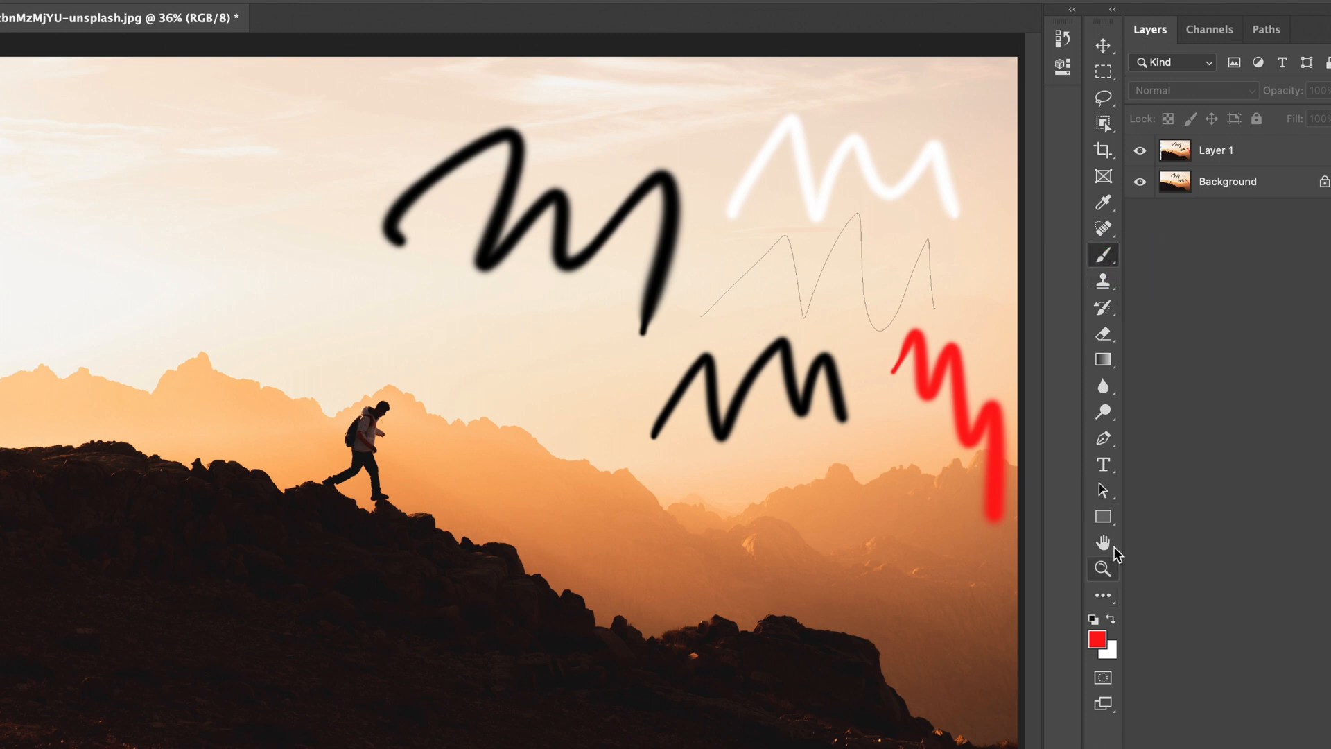
Step: Move the Mixer Brush Tool to Extra Tools in Customize Toolbar, apply the change and select the Brush Tool
{"action": "left_click_drag", "start_coordinate": [1103, 595], "coordinate": [1168, 596]}
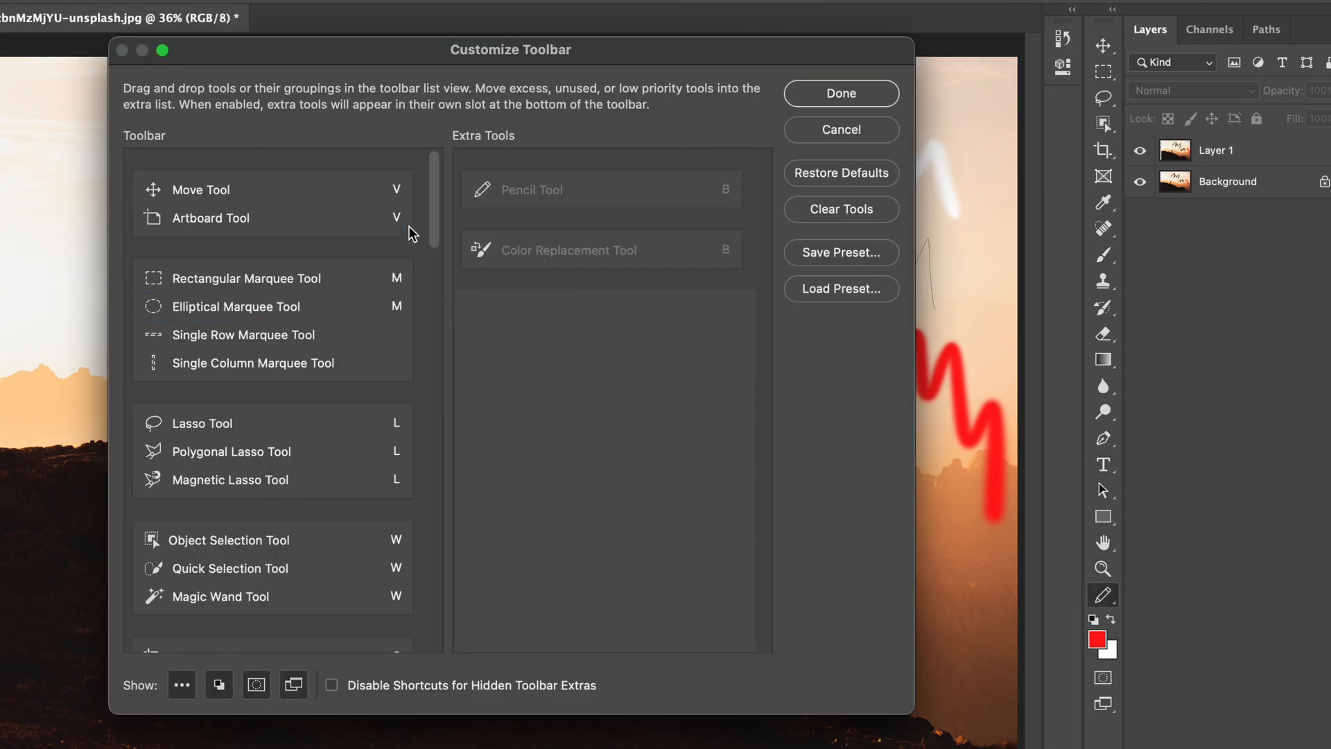
{"action": "mouse_move", "coordinate": [428, 222]}
{"action": "left_mouse_down"}
{"action": "mouse_move", "coordinate": [431, 210]}
{"action": "mouse_move", "coordinate": [431, 392]}
{"action": "left_mouse_up"}
{"action": "left_click_drag", "start_coordinate": [271, 377], "coordinate": [567, 371]}
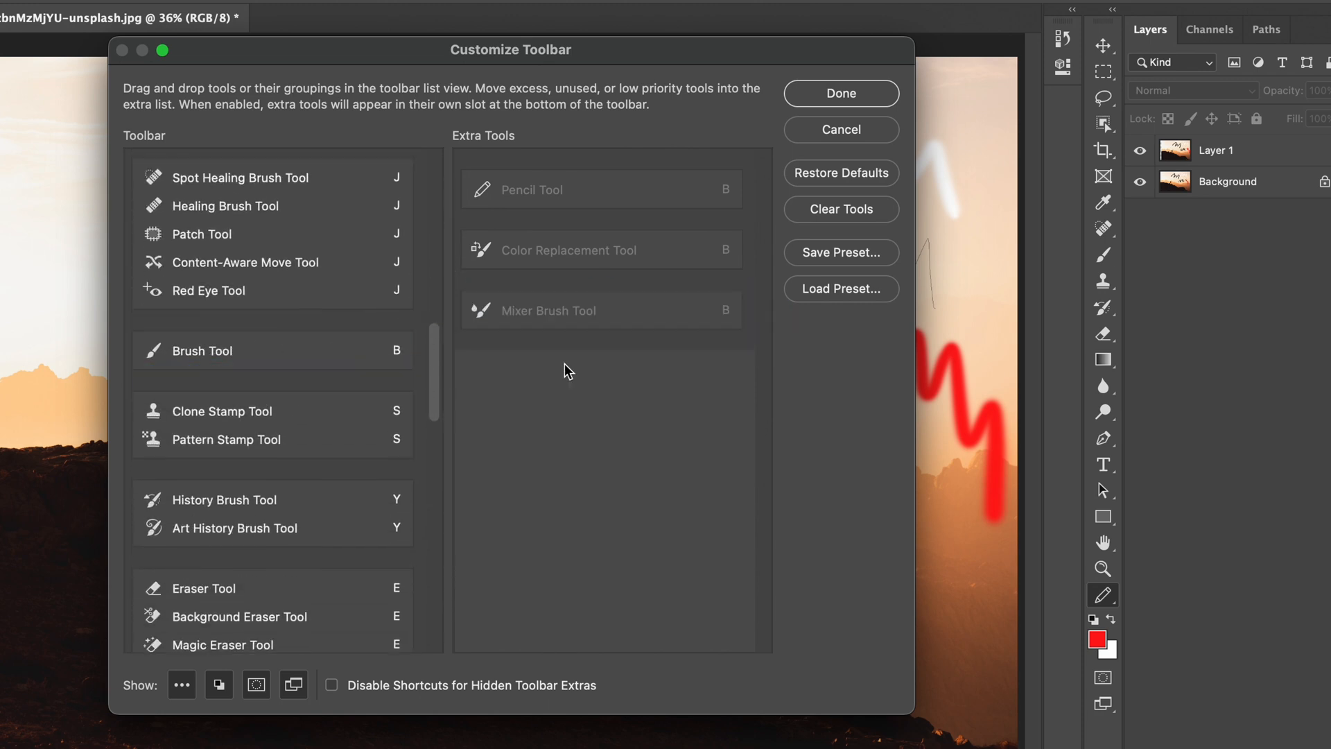
{"action": "left_click", "coordinate": [840, 93]}
{"action": "left_click", "coordinate": [1102, 256]}
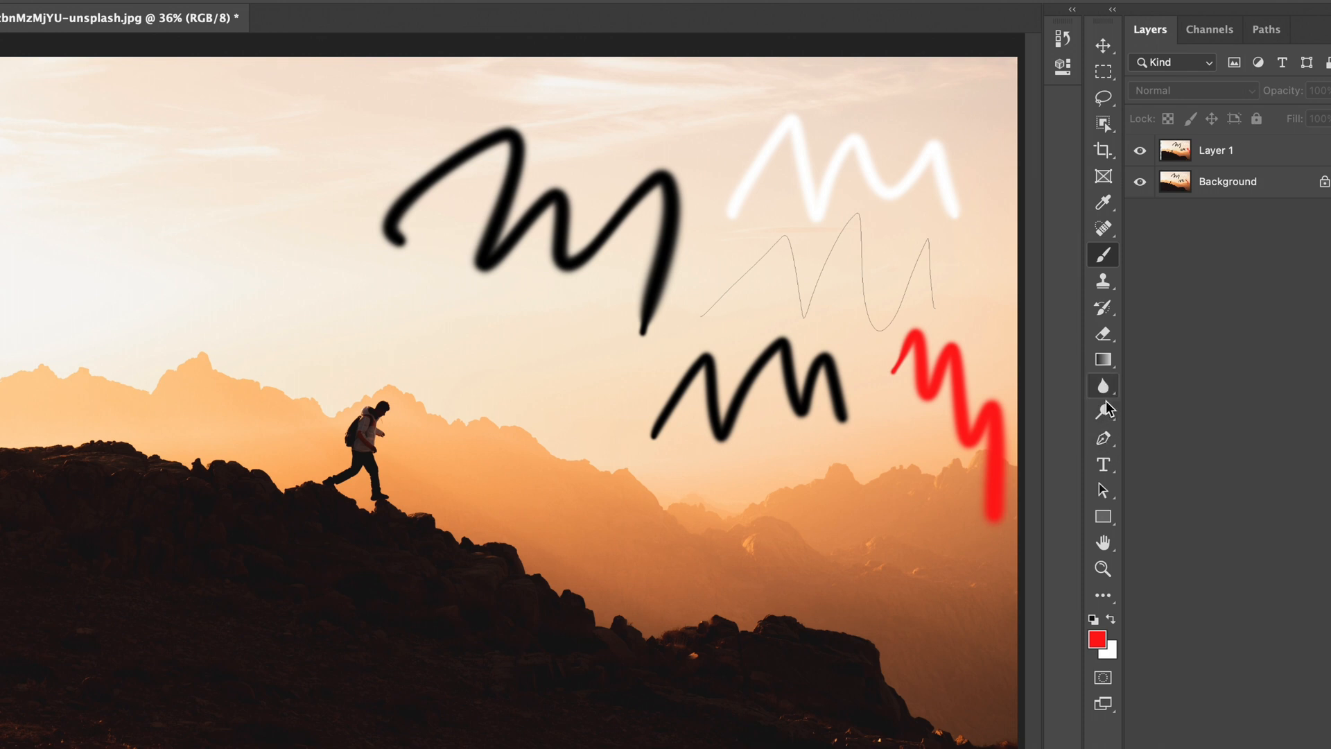
Step: Reopen Customize Toolbar and move the Blur, Sharpen and Smudge group to Extra Tools
{"action": "left_click", "coordinate": [1098, 596]}
{"action": "left_click", "coordinate": [1185, 593]}
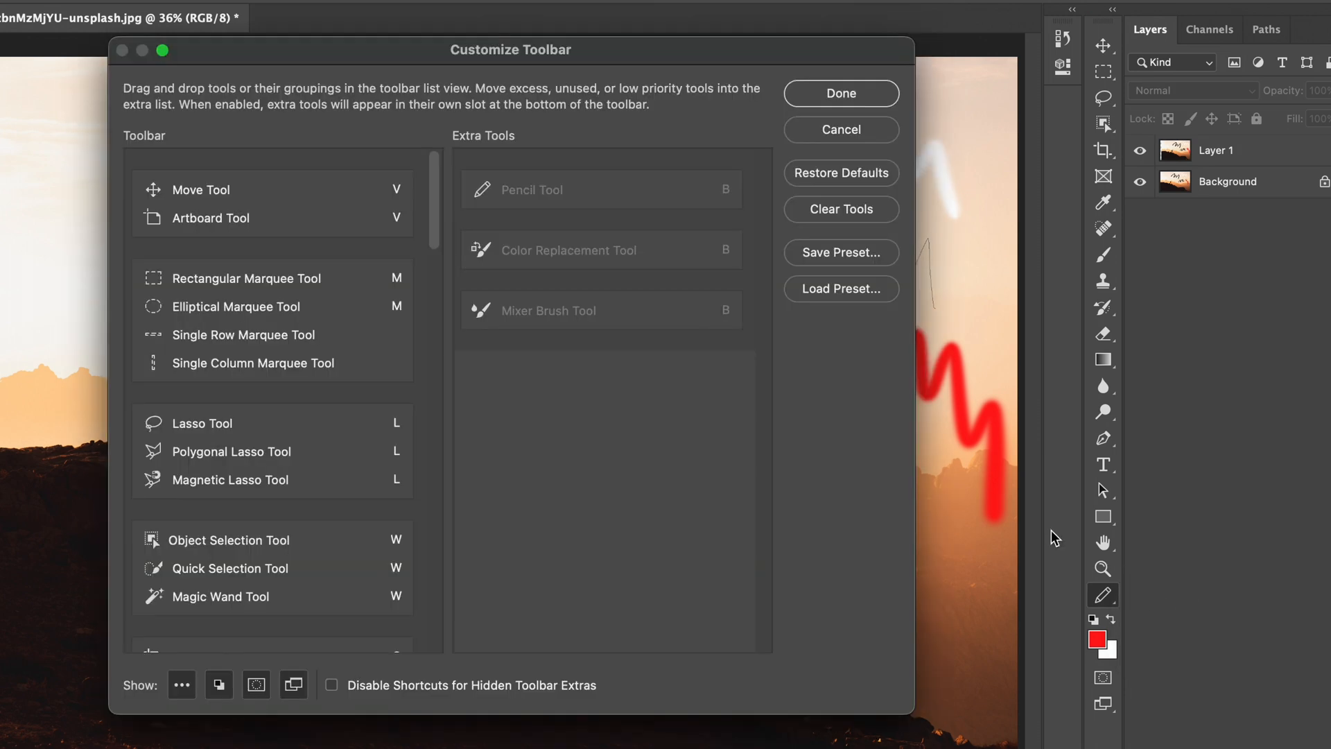
{"action": "left_click_drag", "start_coordinate": [432, 208], "coordinate": [425, 479]}
{"action": "left_click_drag", "start_coordinate": [208, 343], "coordinate": [443, 382]}
{"action": "mouse_move", "coordinate": [256, 343]}
{"action": "left_mouse_down"}
{"action": "mouse_move", "coordinate": [597, 422]}
{"action": "mouse_move", "coordinate": [369, 390]}
{"action": "mouse_move", "coordinate": [585, 510]}
{"action": "left_mouse_up"}
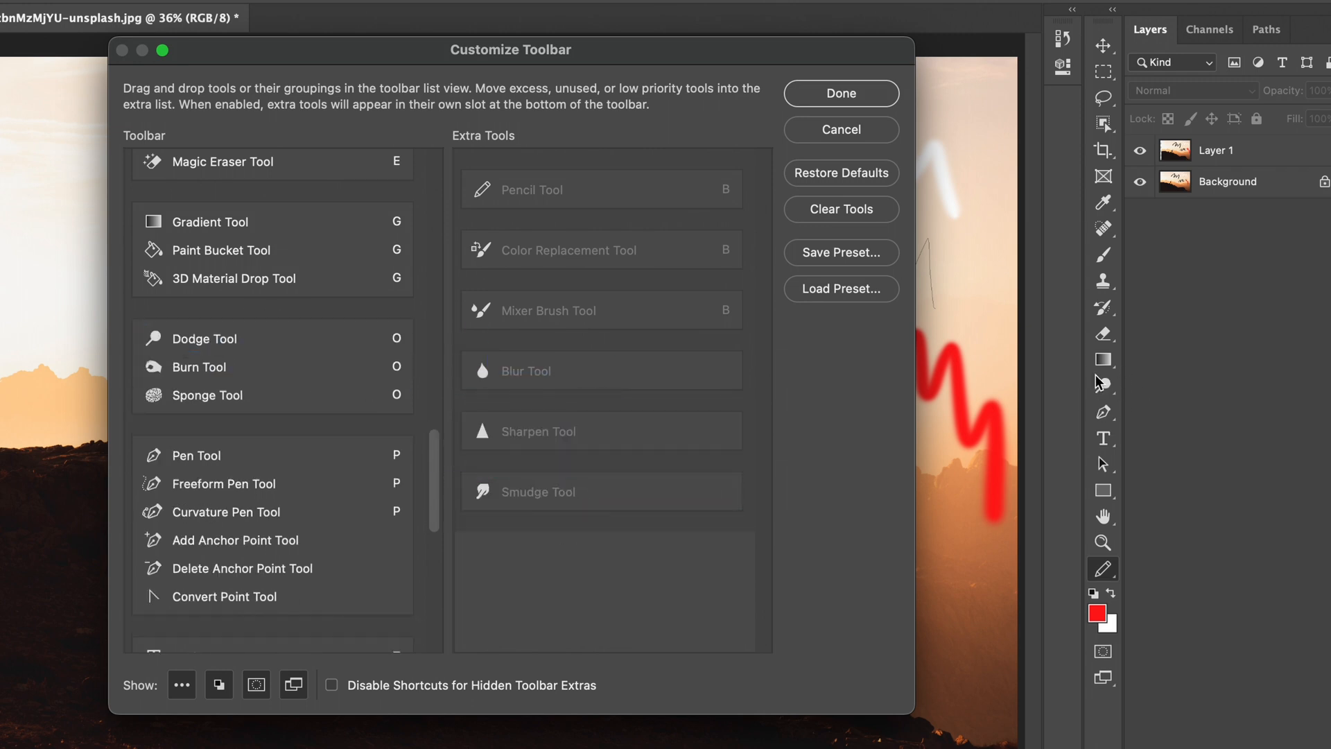
Step: Move the Dodge, Burn and Sponge group to Extra Tools, apply the toolbar changes and select the Brush Tool
{"action": "left_click", "coordinate": [184, 340]}
{"action": "mouse_move", "coordinate": [201, 338]}
{"action": "left_mouse_down"}
{"action": "mouse_move", "coordinate": [543, 530]}
{"action": "mouse_move", "coordinate": [549, 590]}
{"action": "mouse_move", "coordinate": [444, 537]}
{"action": "mouse_move", "coordinate": [519, 651]}
{"action": "mouse_move", "coordinate": [565, 631]}
{"action": "left_mouse_up"}
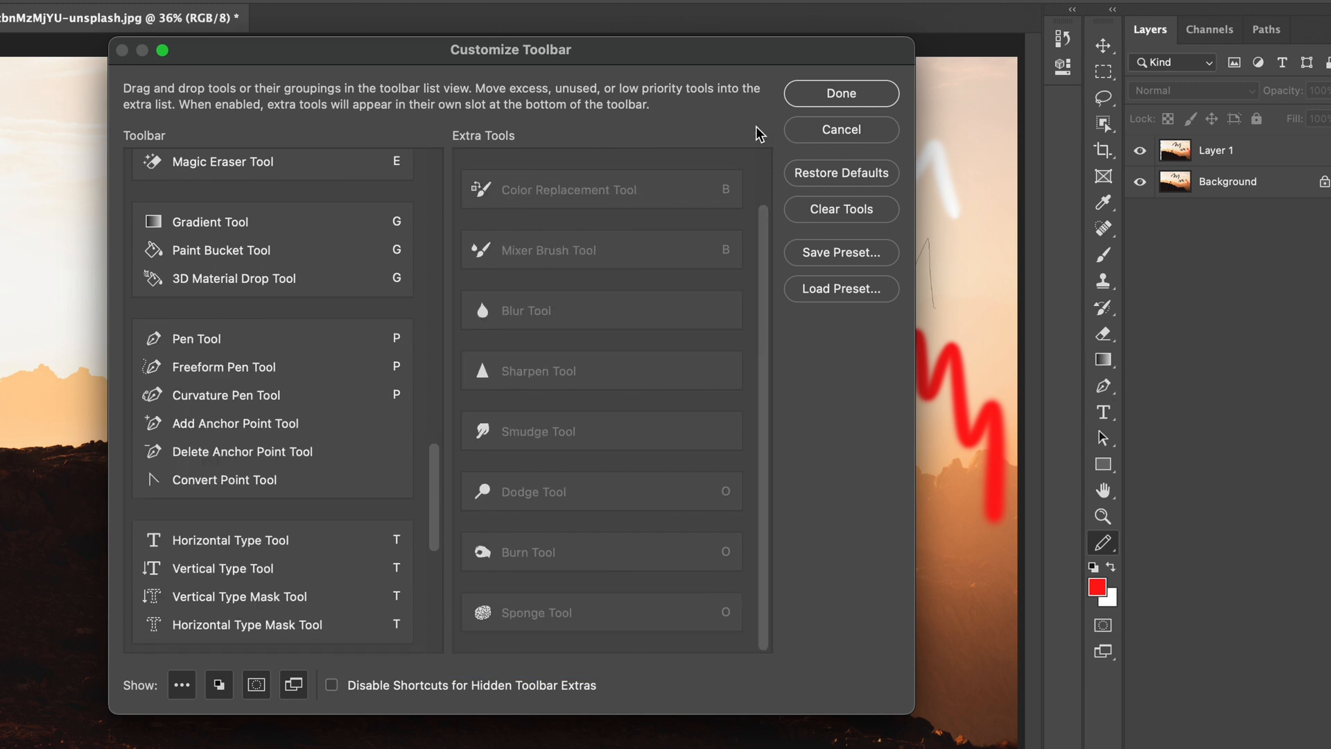
{"action": "left_click", "coordinate": [841, 94]}
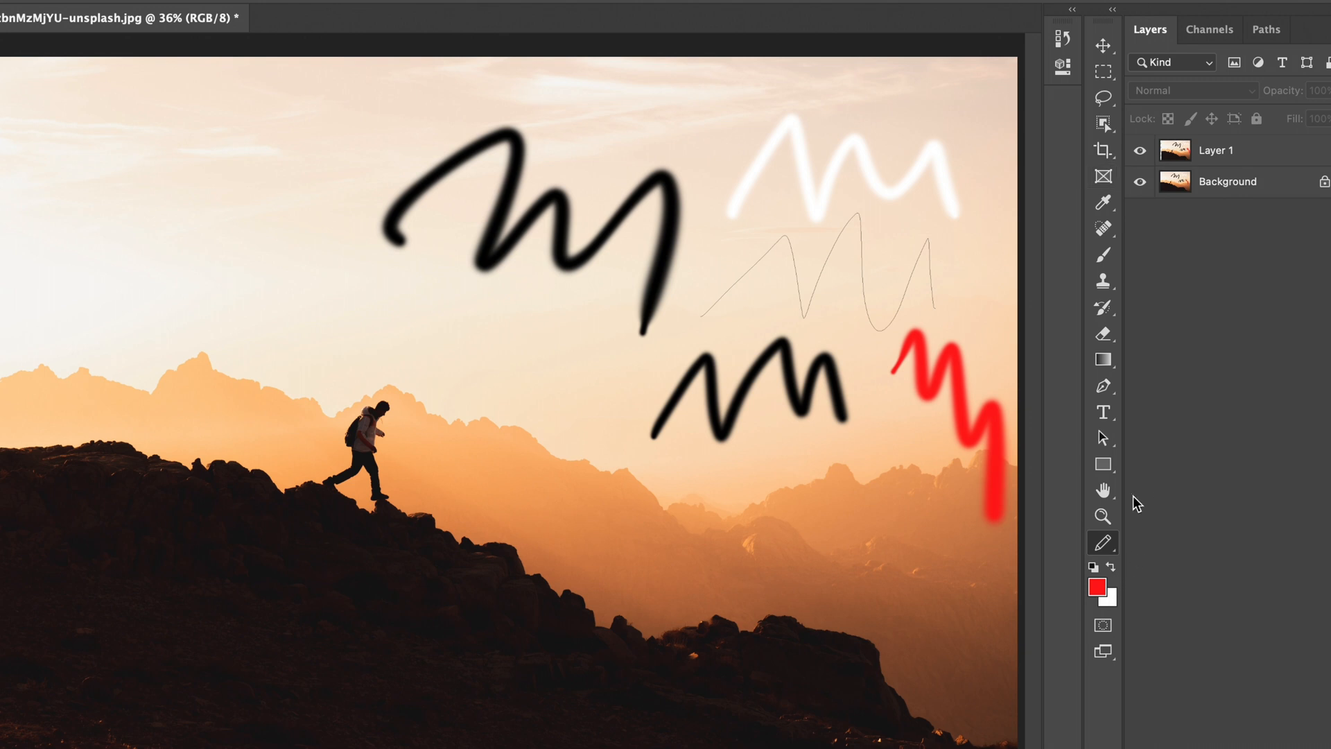
{"action": "left_click", "coordinate": [1103, 255]}
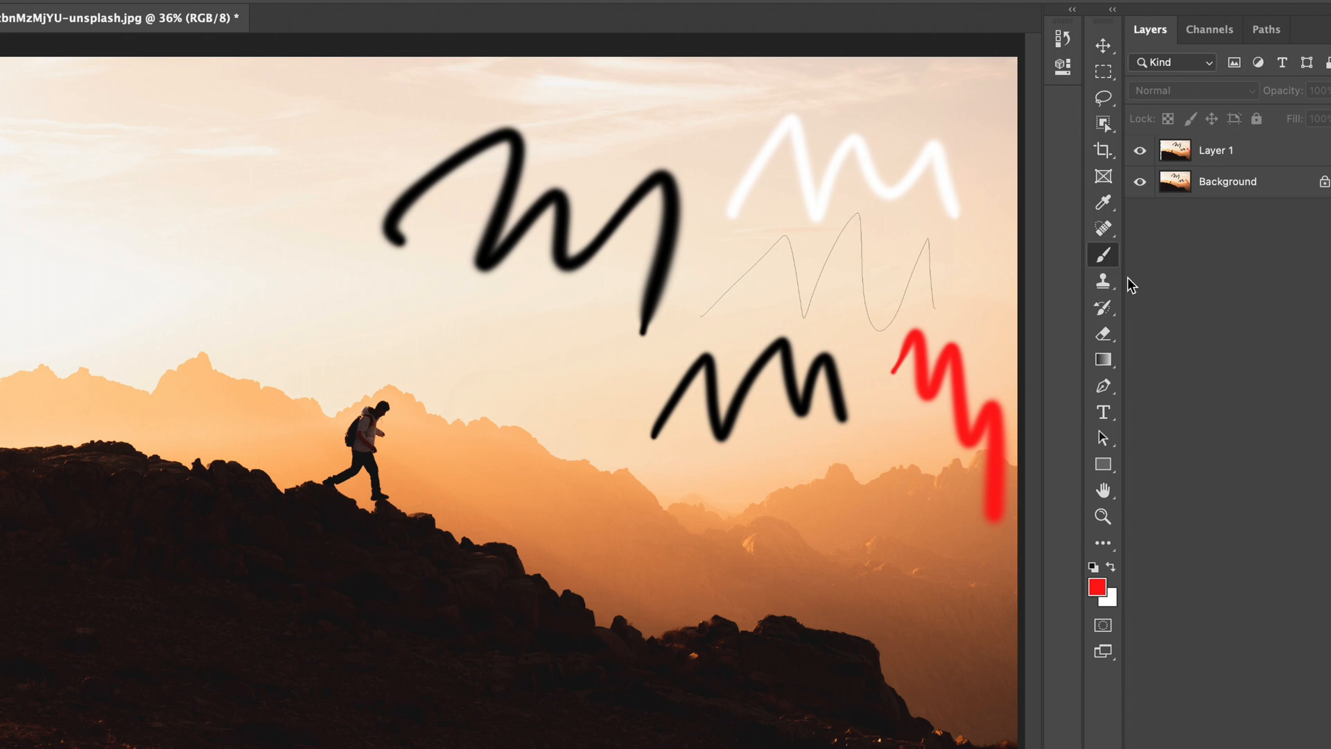
Step: Select the Pencil Tool from the extra tools and draw a thin red wavy line in the sky above the hiker on Layer 1
{"action": "left_click", "coordinate": [1101, 543]}
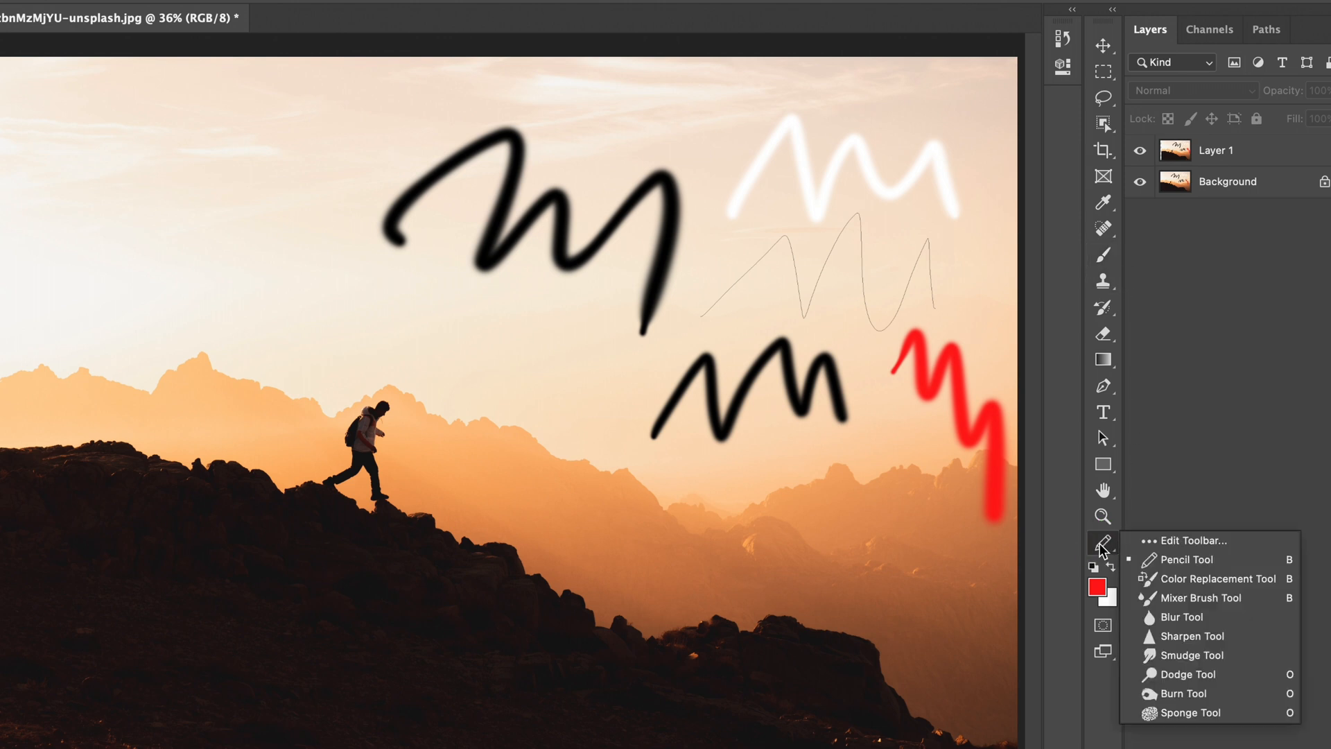
{"action": "left_click", "coordinate": [1176, 560]}
{"action": "left_click", "coordinate": [529, 377]}
{"action": "left_click", "coordinate": [629, 286]}
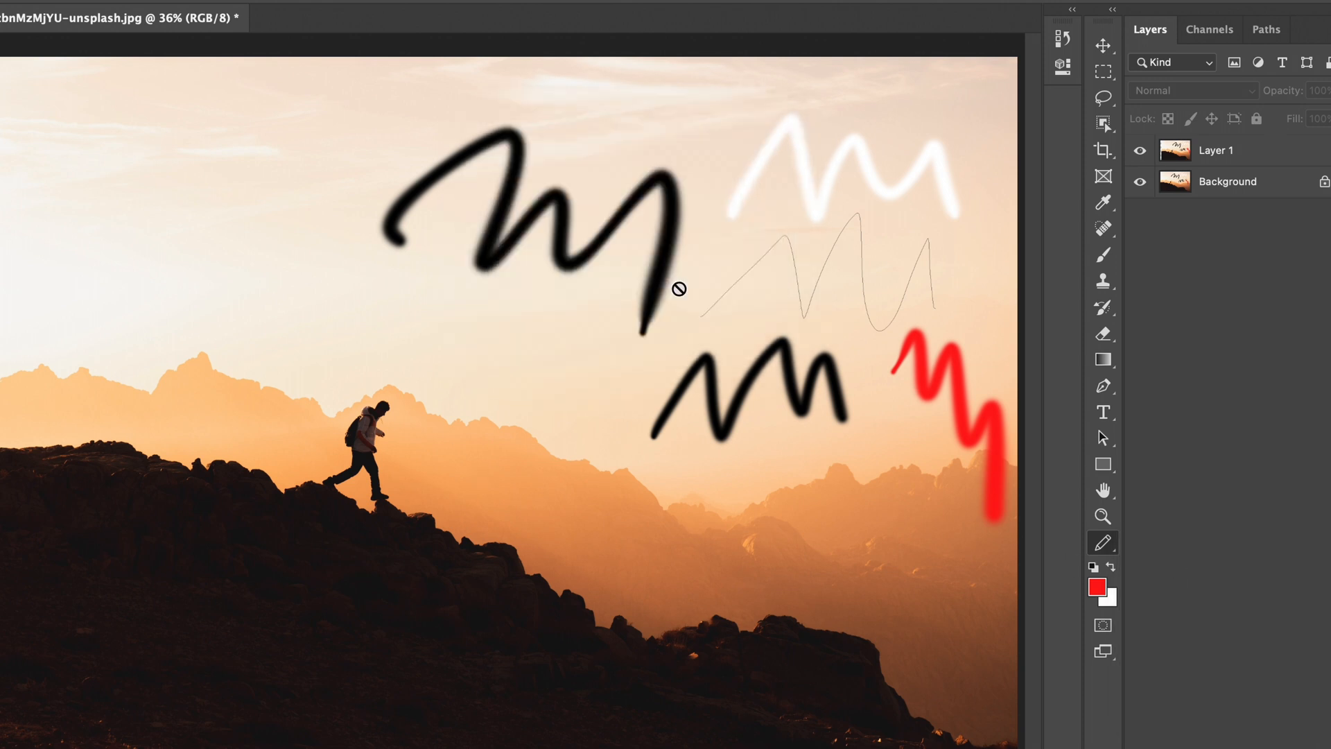
{"action": "left_click", "coordinate": [1193, 158]}
{"action": "left_click_drag", "start_coordinate": [306, 352], "coordinate": [420, 393]}
{"action": "left_click_drag", "start_coordinate": [500, 375], "coordinate": [597, 443]}
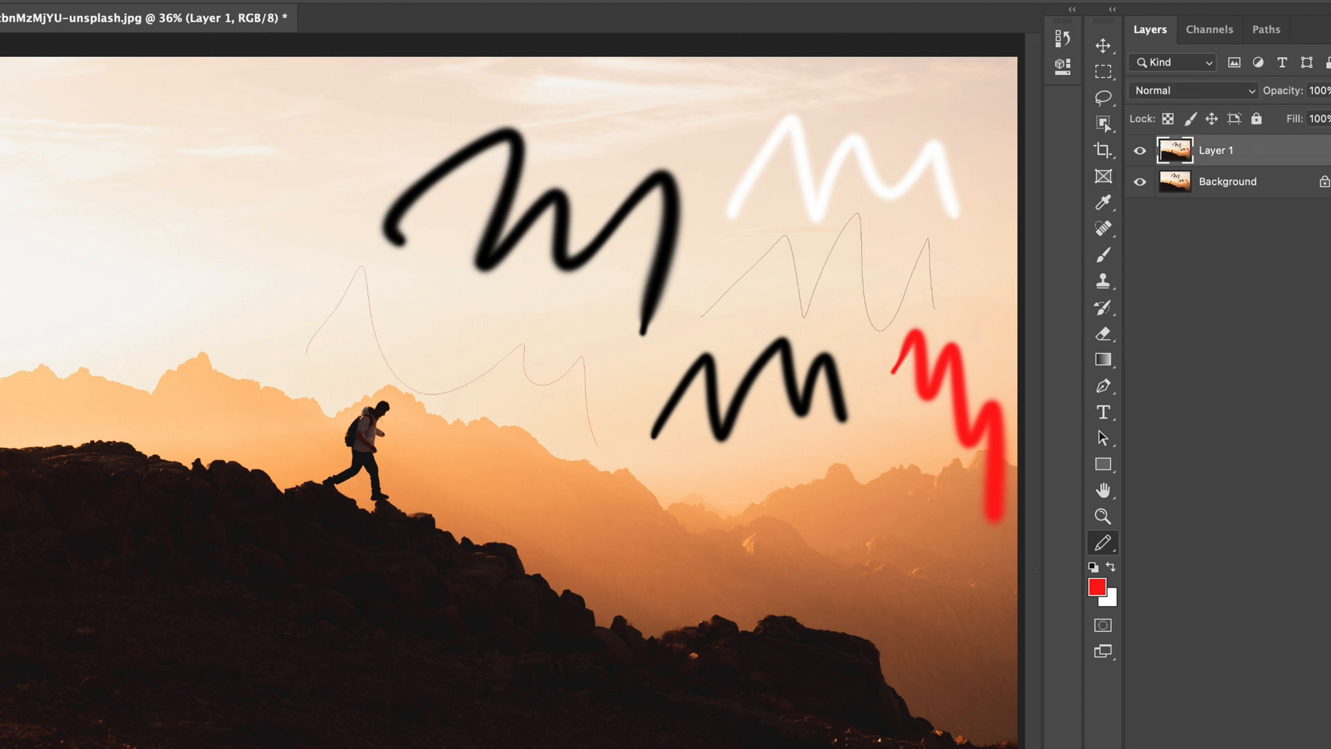
Step: Reopen the Customize Toolbar dialog and move its window closer to the toolbar
{"action": "right_click", "coordinate": [1104, 545]}
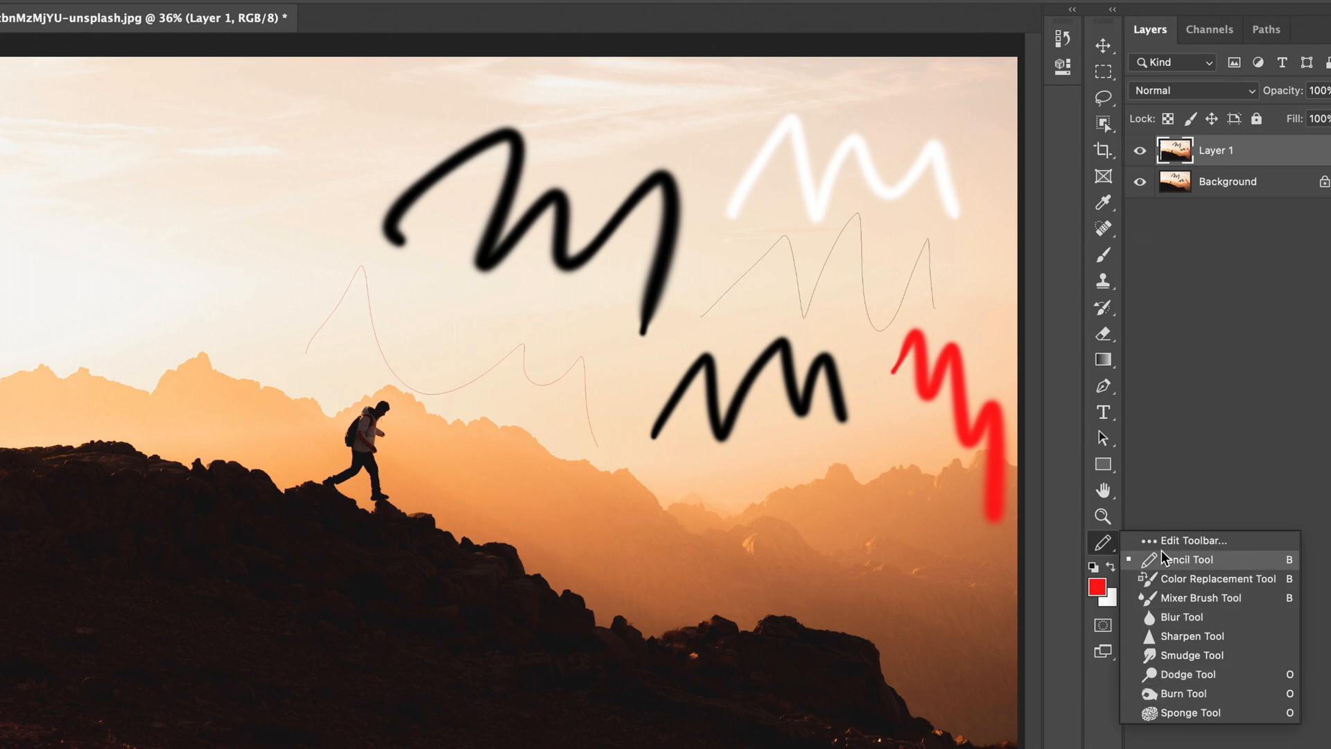
{"action": "left_click", "coordinate": [1150, 544]}
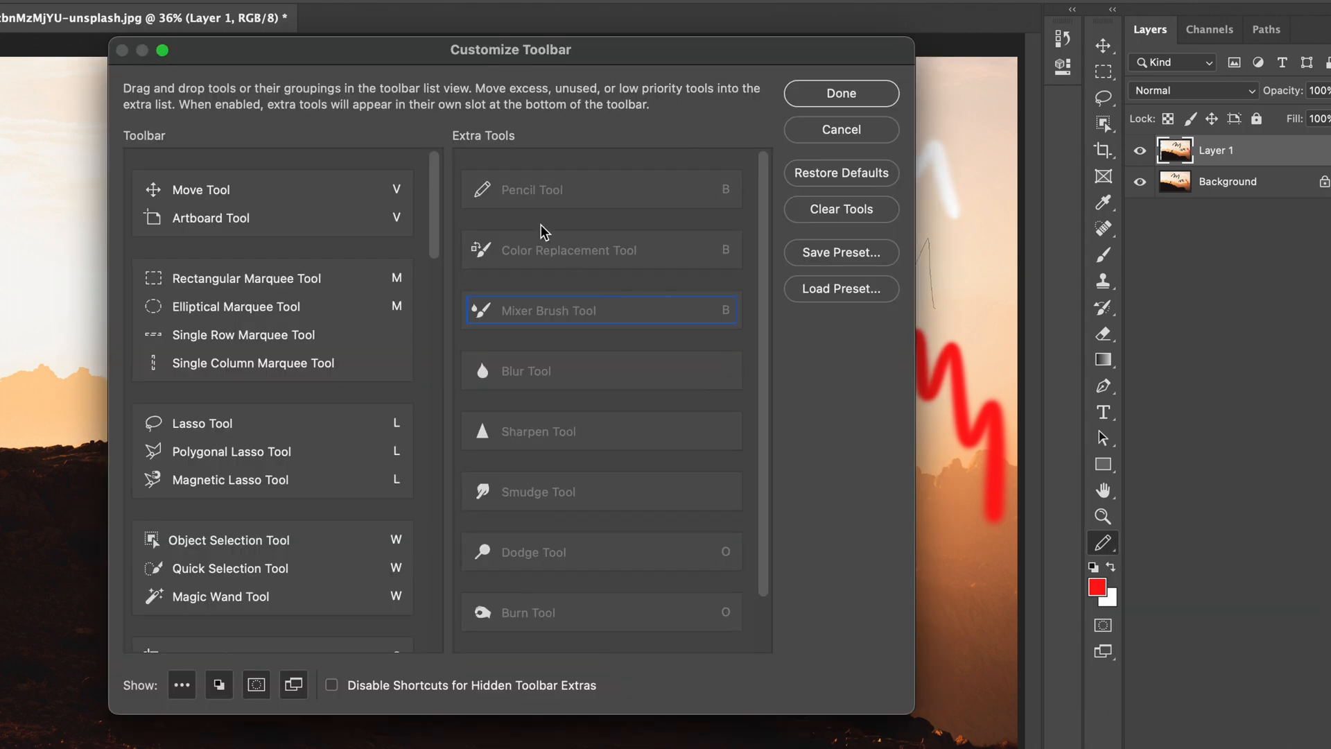
{"action": "left_click_drag", "start_coordinate": [452, 47], "coordinate": [546, 31]}
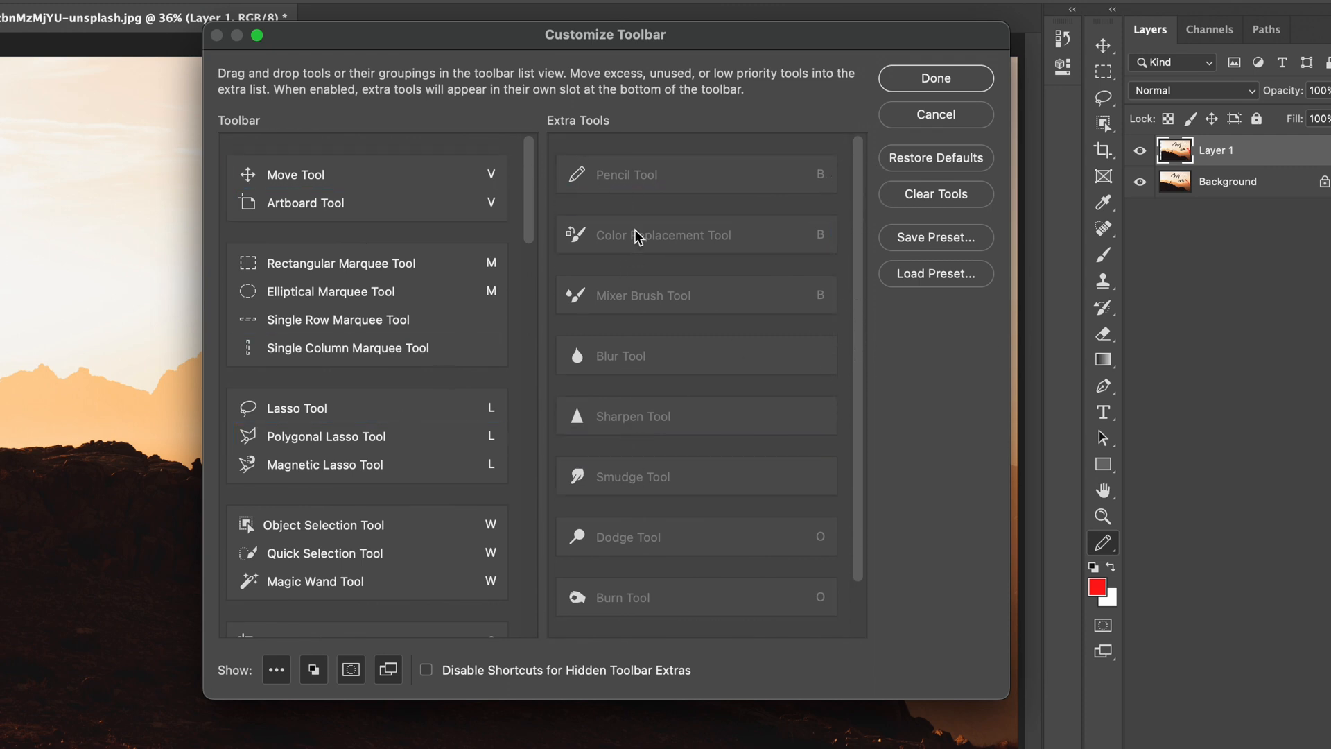
Step: Try a separate Color Replacement and Pencil group between the Move and Marquee groups, and return both tools to Extra Tools
{"action": "left_click_drag", "start_coordinate": [628, 234], "coordinate": [379, 238]}
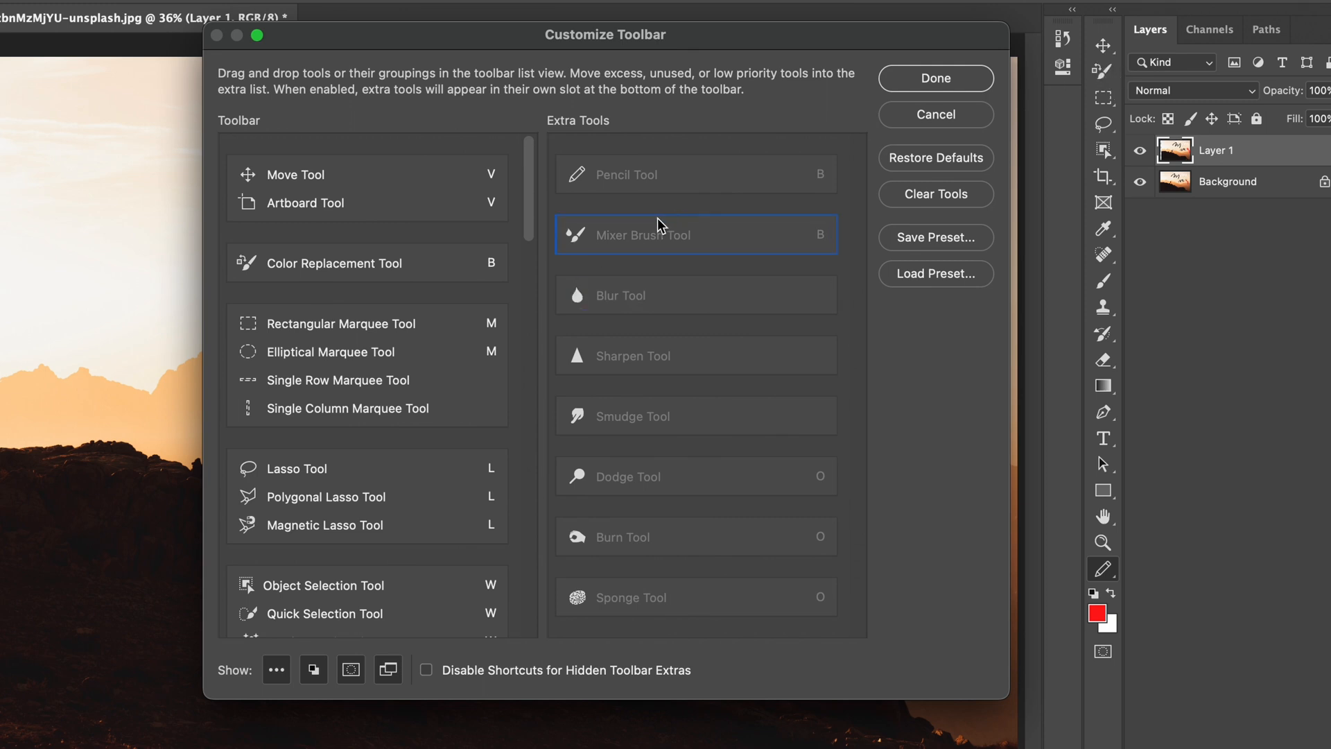
{"action": "left_click", "coordinate": [645, 177]}
{"action": "mouse_move", "coordinate": [643, 176]}
{"action": "left_mouse_down"}
{"action": "mouse_move", "coordinate": [378, 281]}
{"action": "mouse_move", "coordinate": [262, 262]}
{"action": "mouse_move", "coordinate": [334, 266]}
{"action": "left_mouse_up"}
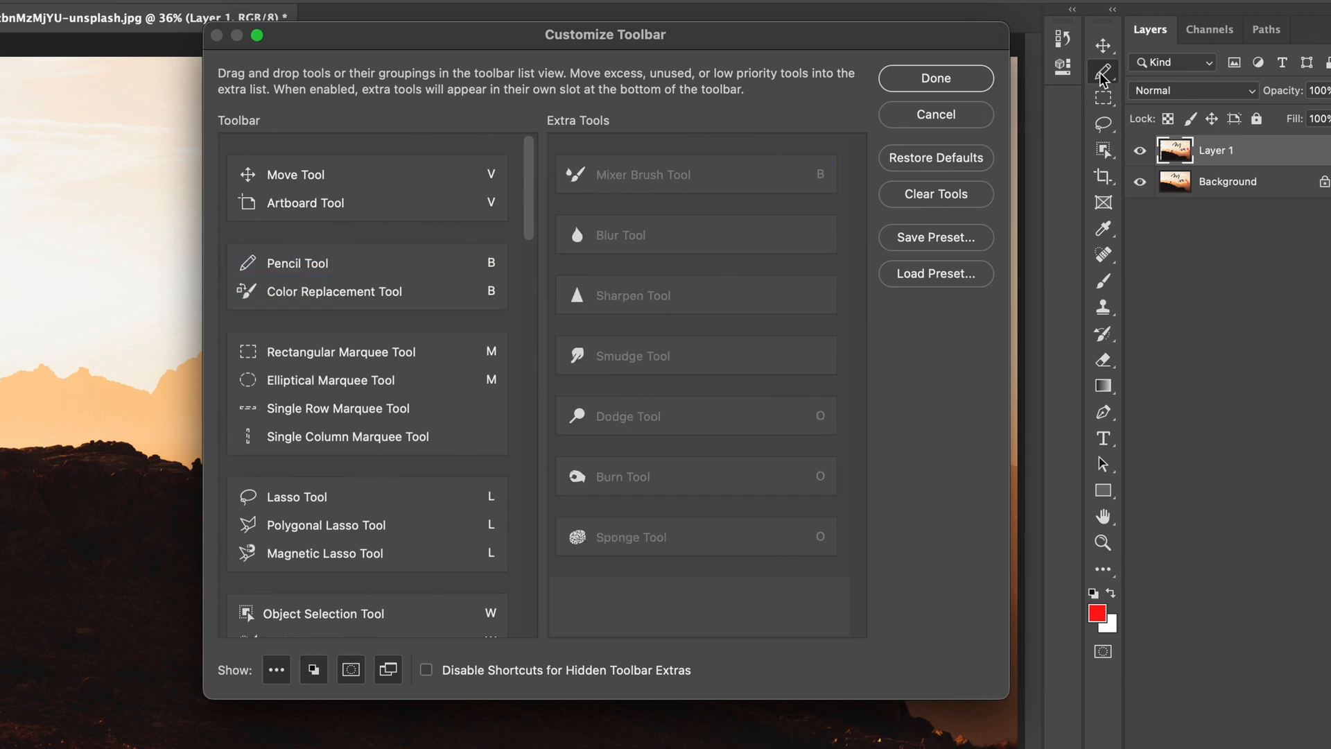
{"action": "mouse_move", "coordinate": [262, 263]}
{"action": "left_mouse_down"}
{"action": "mouse_move", "coordinate": [630, 220]}
{"action": "mouse_move", "coordinate": [627, 239]}
{"action": "left_mouse_up"}
{"action": "left_click_drag", "start_coordinate": [315, 266], "coordinate": [627, 262]}
Step: Put the Mixer Brush Tool and Pencil Tool back into the Brush Tool group, with the Pencil directly below the Brush
{"action": "left_click_drag", "start_coordinate": [528, 214], "coordinate": [533, 421]}
{"action": "mouse_move", "coordinate": [639, 194]}
{"action": "left_mouse_down"}
{"action": "mouse_move", "coordinate": [342, 291]}
{"action": "mouse_move", "coordinate": [359, 308]}
{"action": "left_mouse_up"}
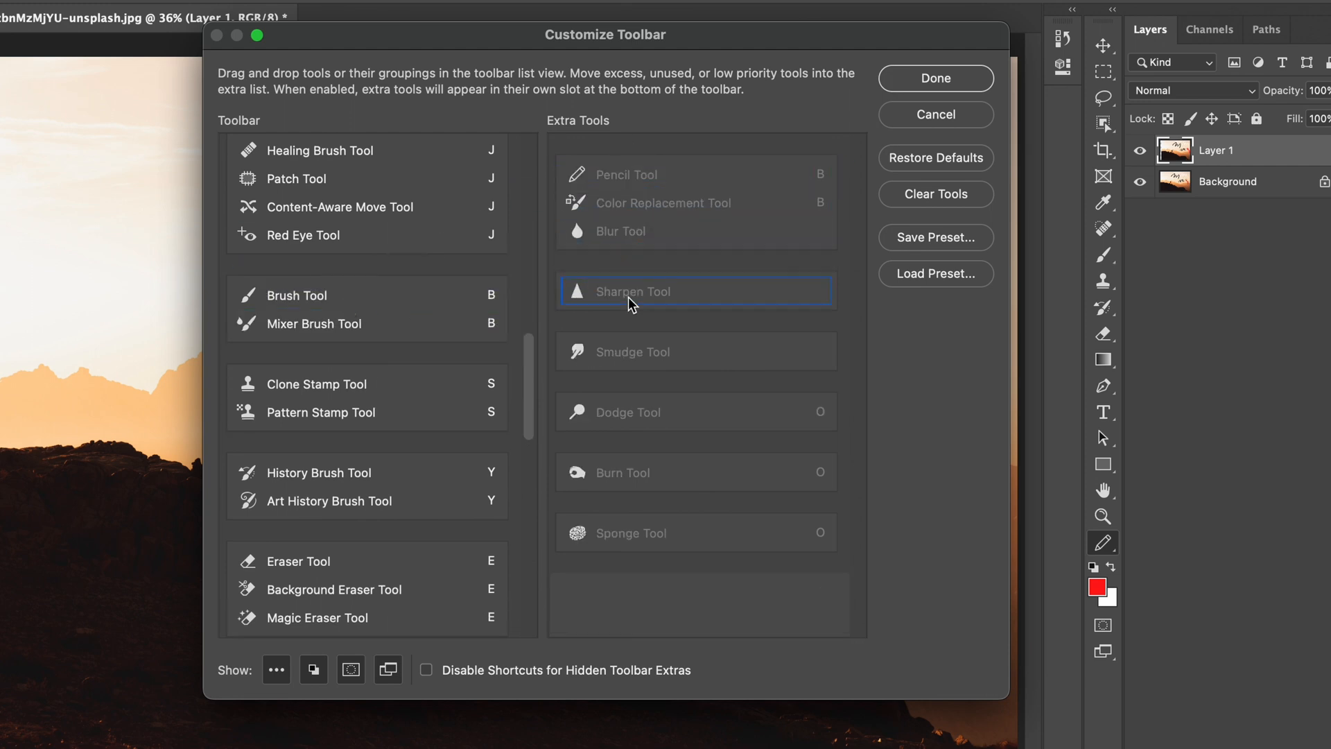
{"action": "left_click_drag", "start_coordinate": [633, 174], "coordinate": [334, 315]}
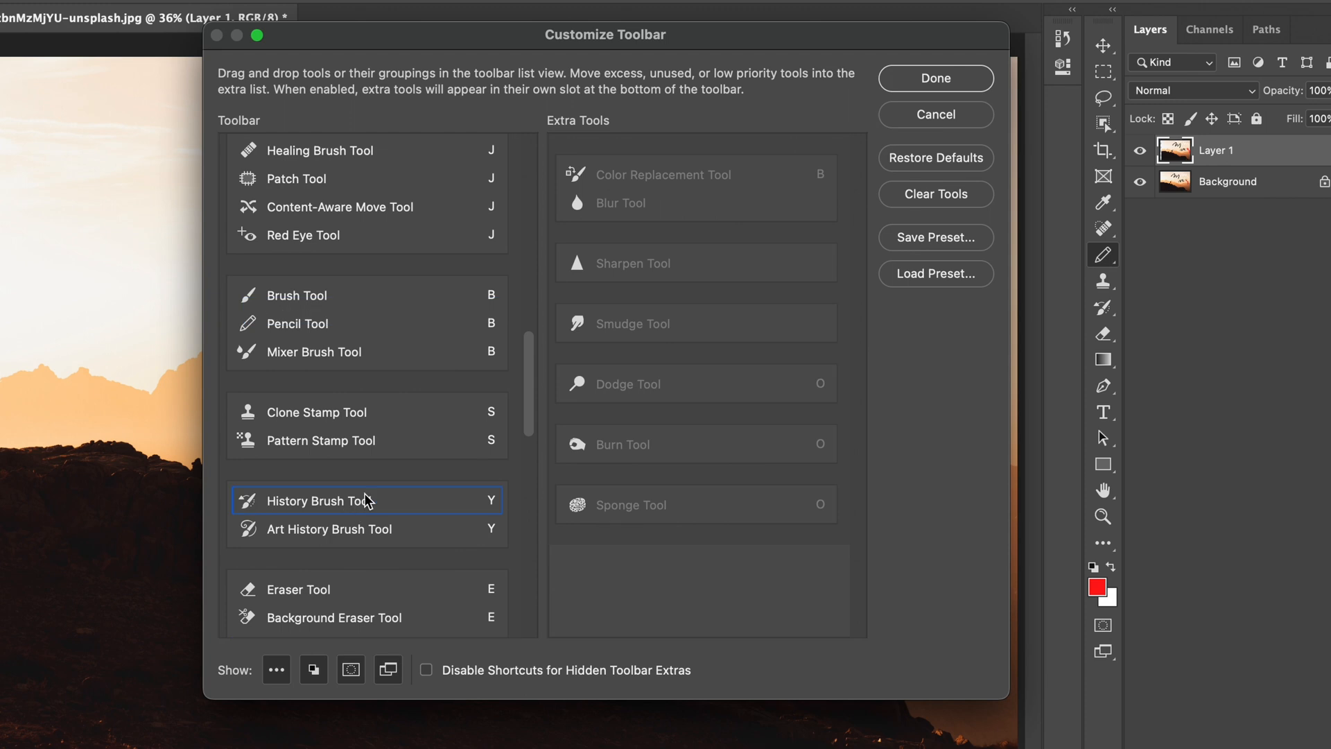
Step: Add the Sharpen Tool to the brush group directly below the Brush Tool, apply the toolbar and choose the Pencil Tool from that group
{"action": "left_click_drag", "start_coordinate": [522, 383], "coordinate": [534, 330]}
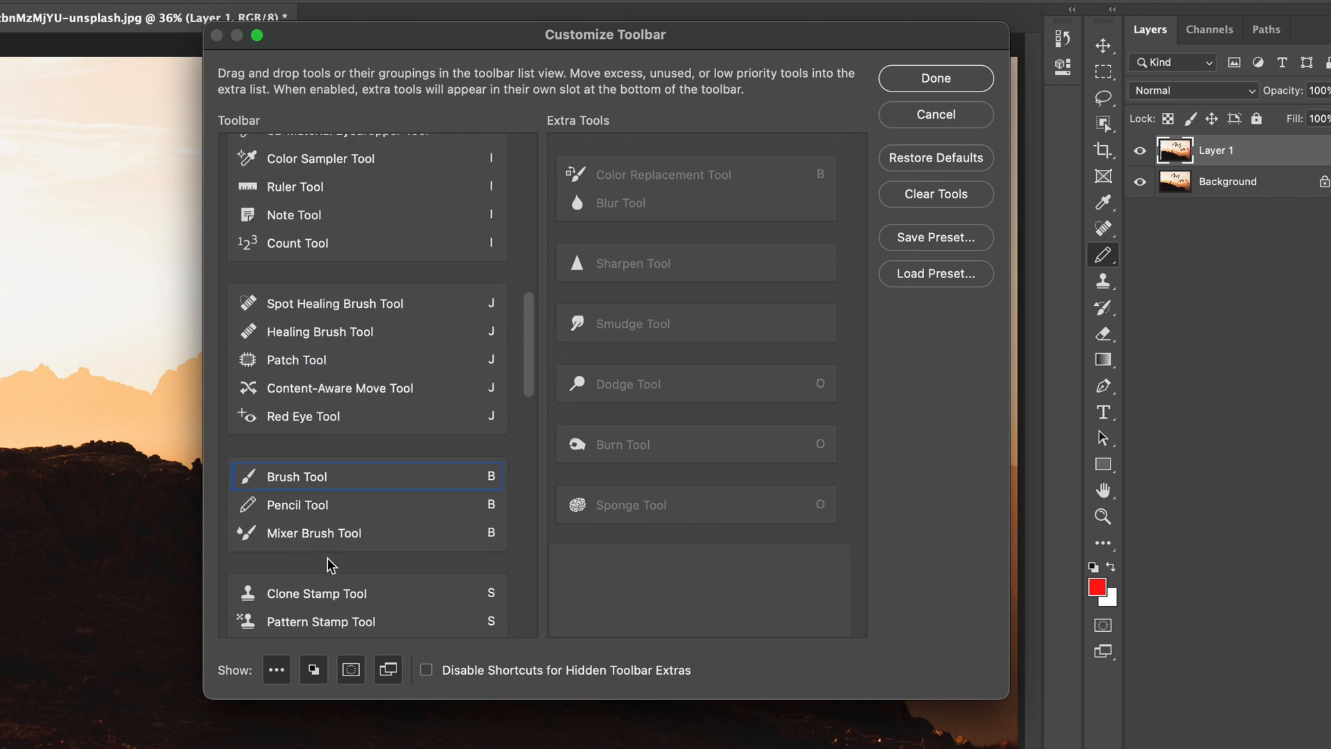
{"action": "mouse_move", "coordinate": [675, 269]}
{"action": "left_mouse_down"}
{"action": "mouse_move", "coordinate": [634, 274]}
{"action": "mouse_move", "coordinate": [312, 511]}
{"action": "mouse_move", "coordinate": [325, 492]}
{"action": "mouse_move", "coordinate": [342, 510]}
{"action": "left_mouse_up"}
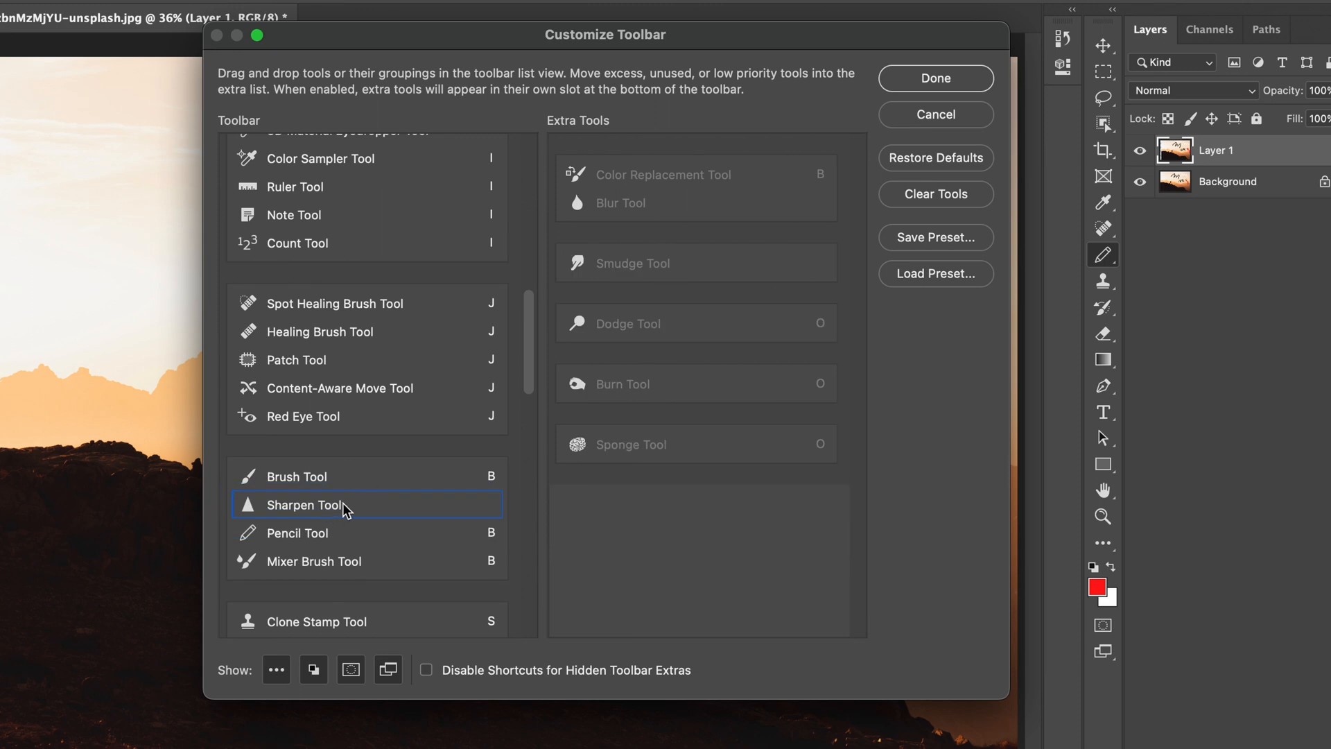
{"action": "left_click", "coordinate": [929, 81]}
{"action": "right_click", "coordinate": [1098, 258]}
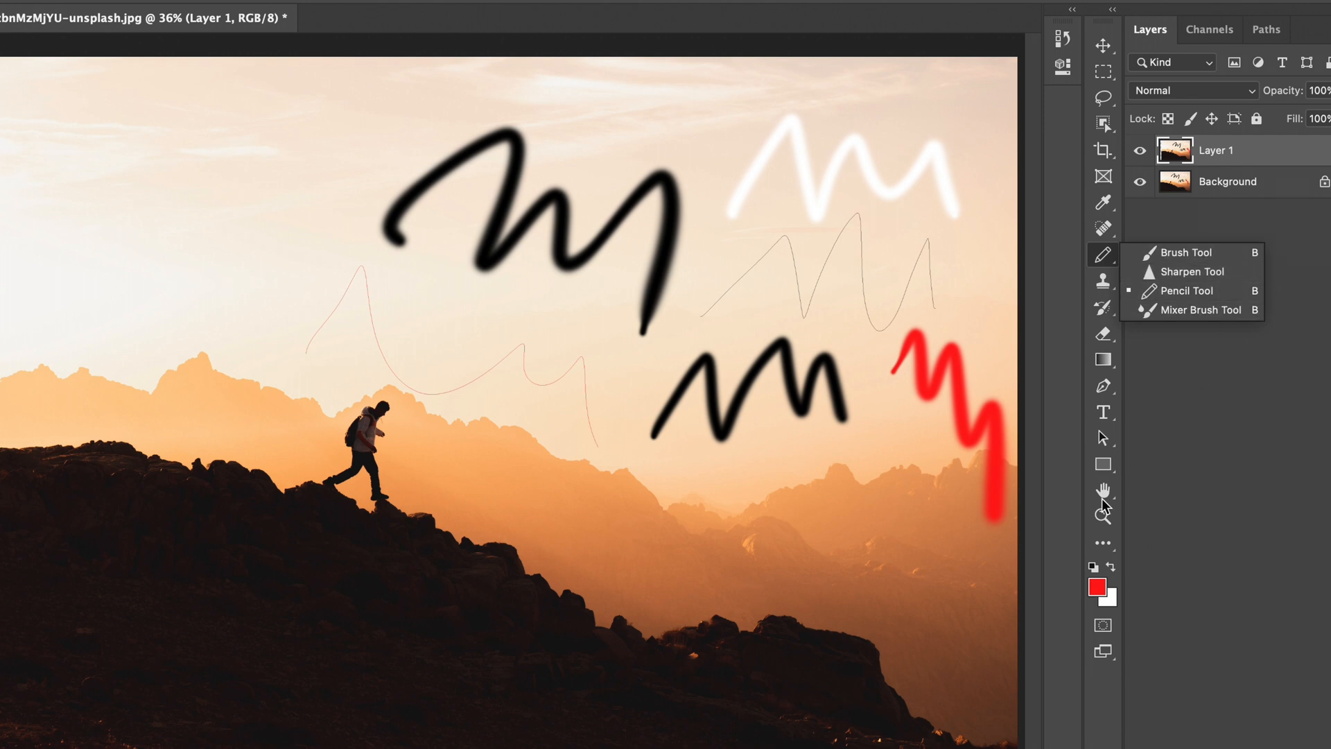
{"action": "left_click", "coordinate": [1180, 290]}
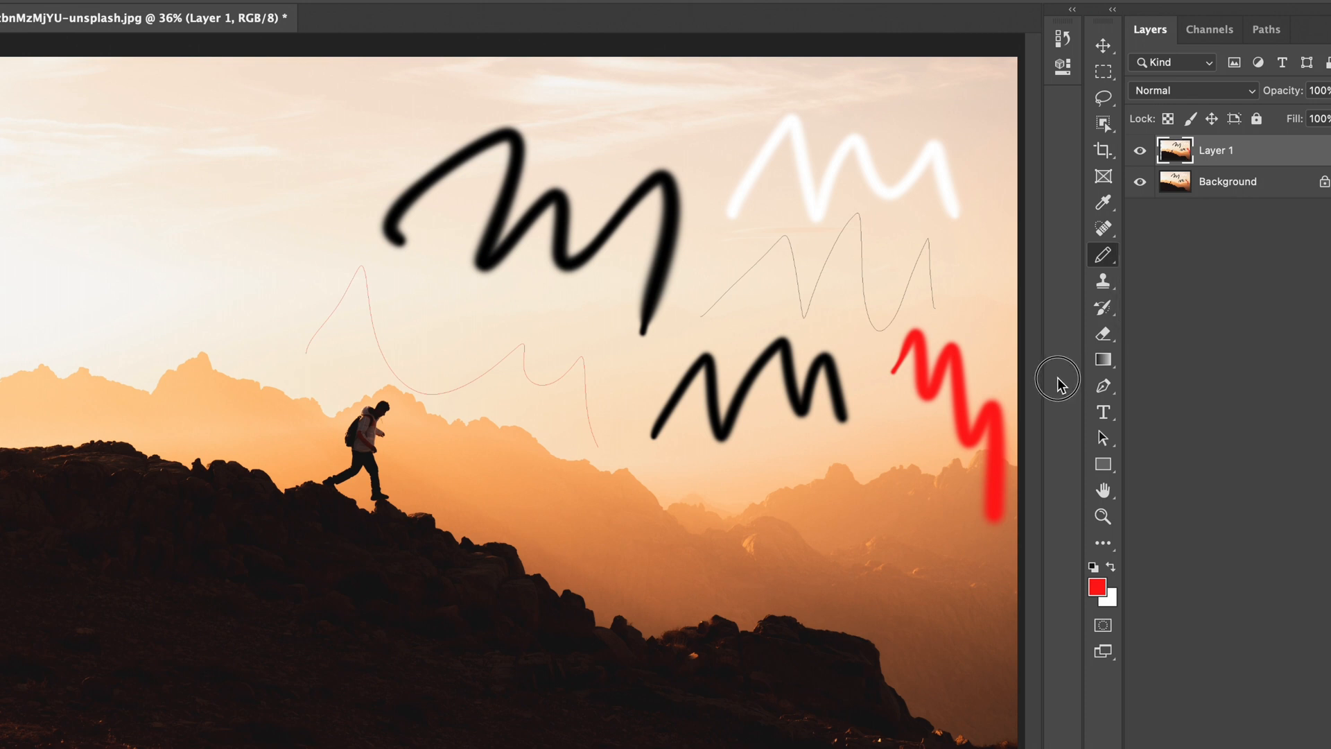
Step: Restore the default toolbar layout through the Customize Toolbar dialog and apply it
{"action": "left_click", "coordinate": [1103, 544]}
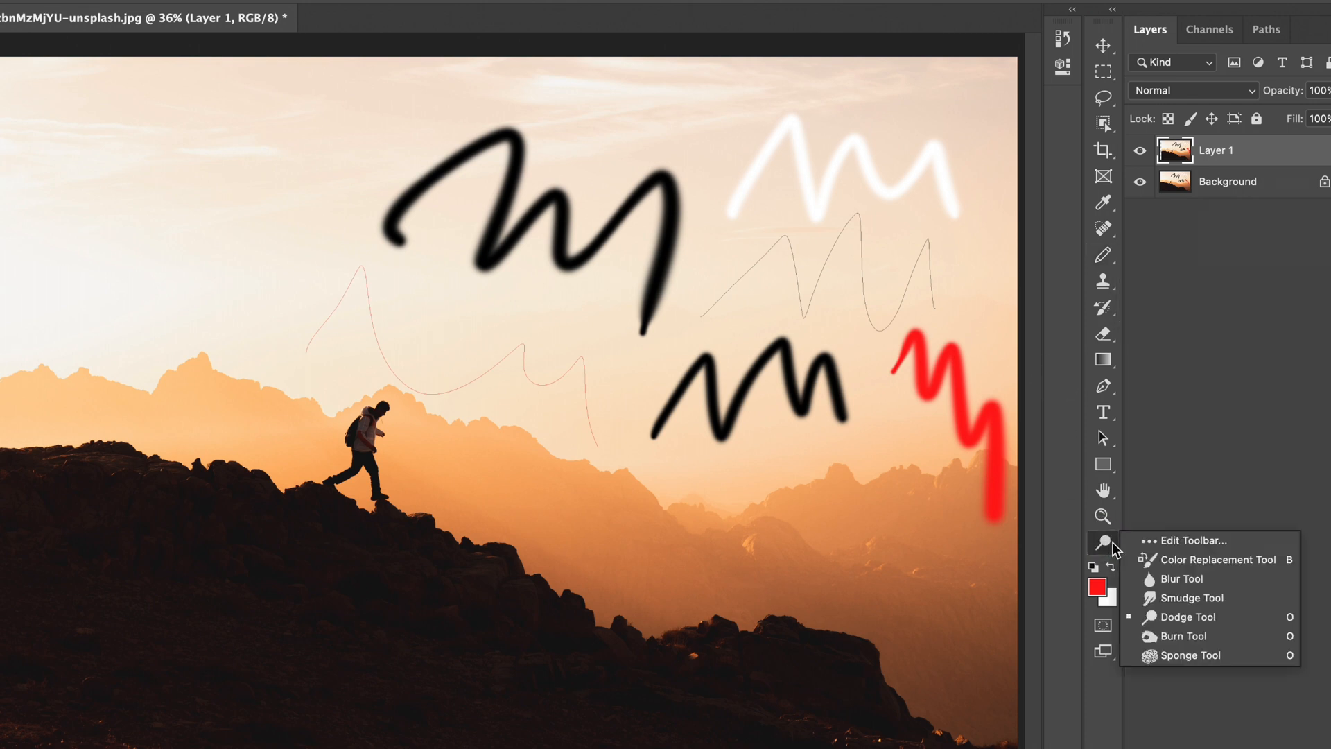
{"action": "left_click", "coordinate": [1184, 542]}
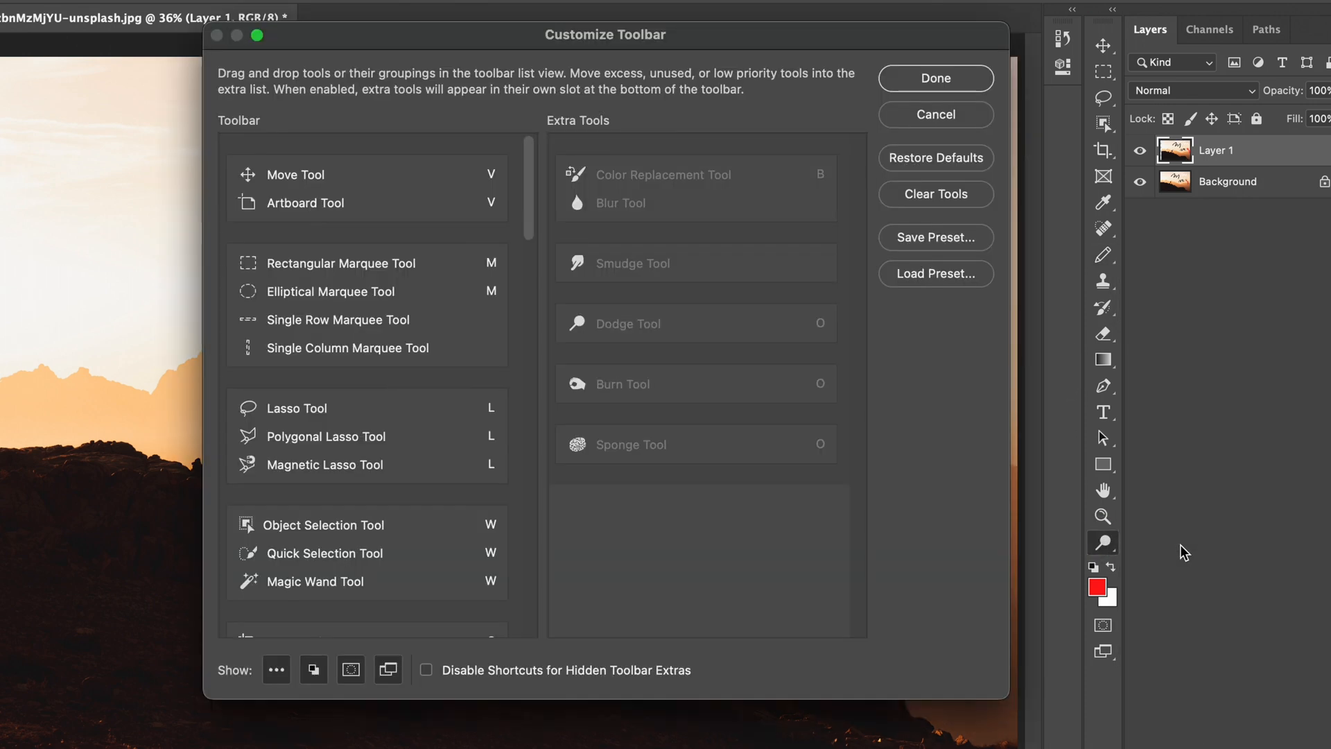
{"action": "left_click_drag", "start_coordinate": [647, 47], "coordinate": [599, 23]}
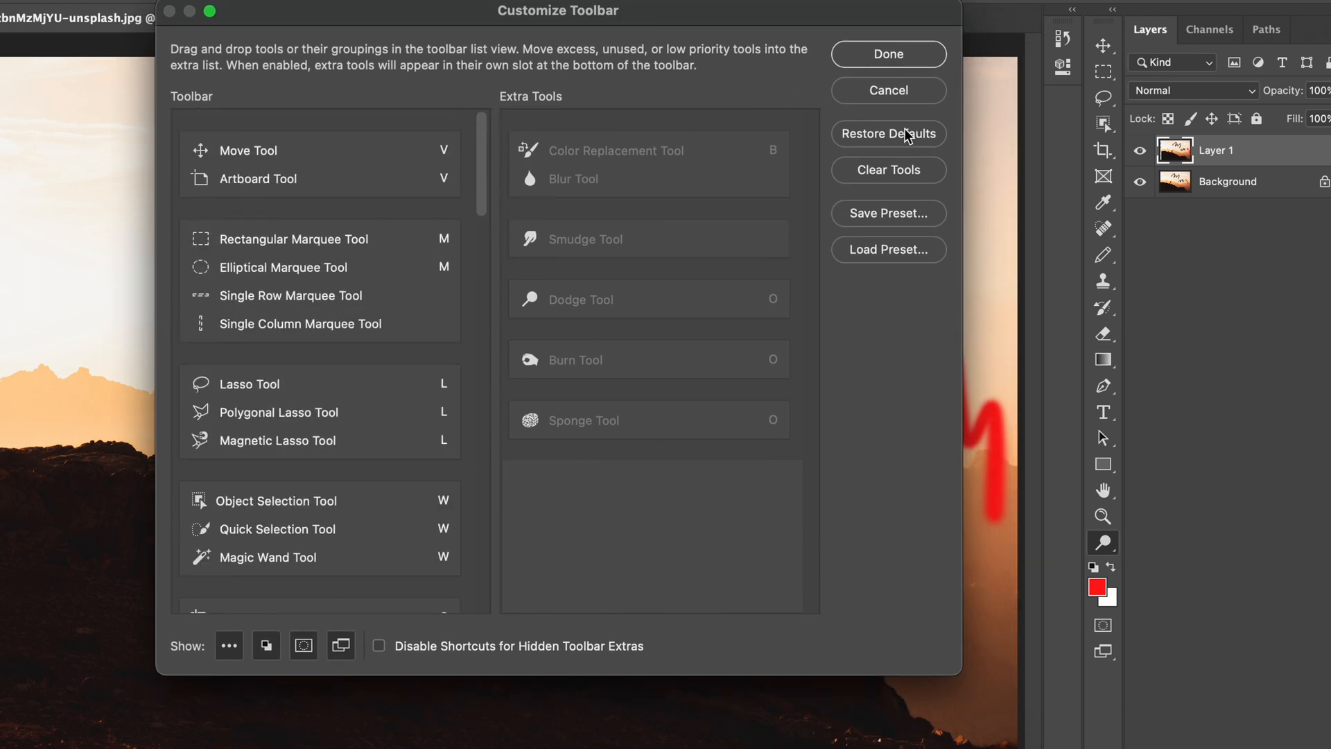
{"action": "left_click", "coordinate": [875, 144]}
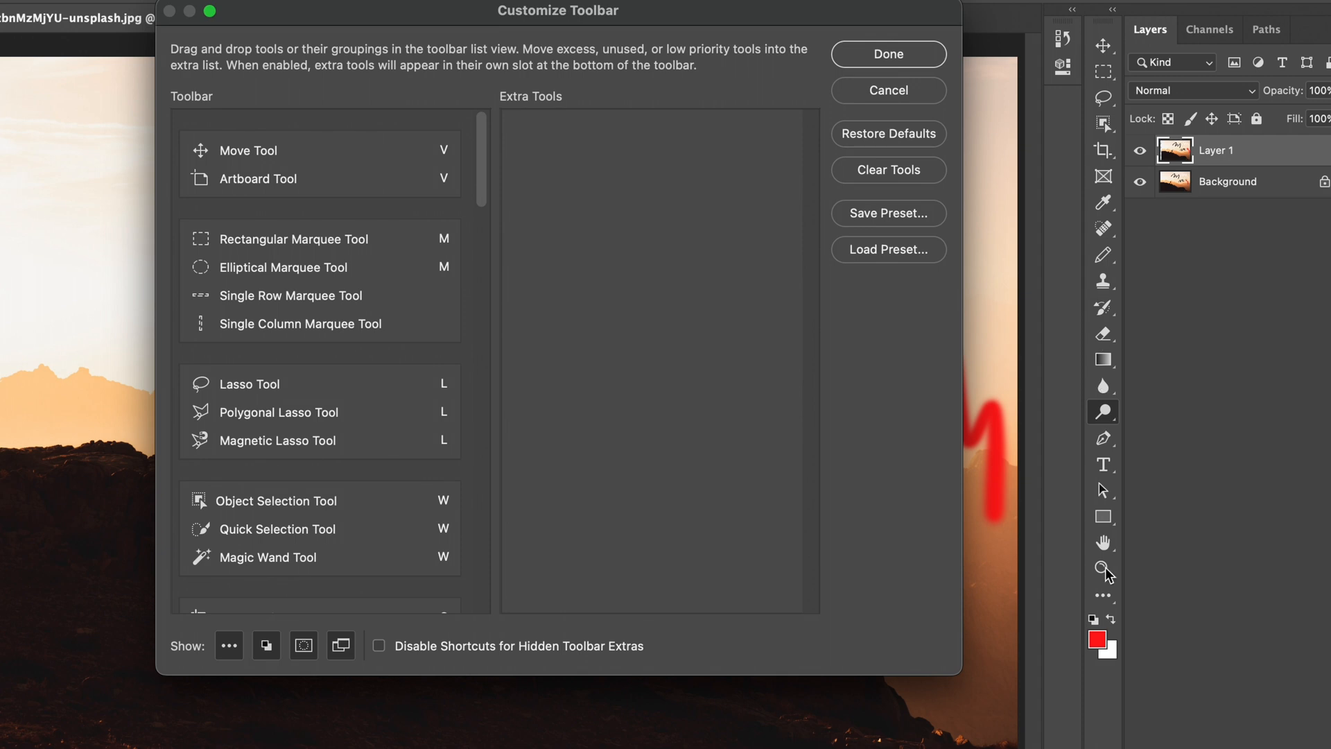
{"action": "left_click", "coordinate": [886, 59]}
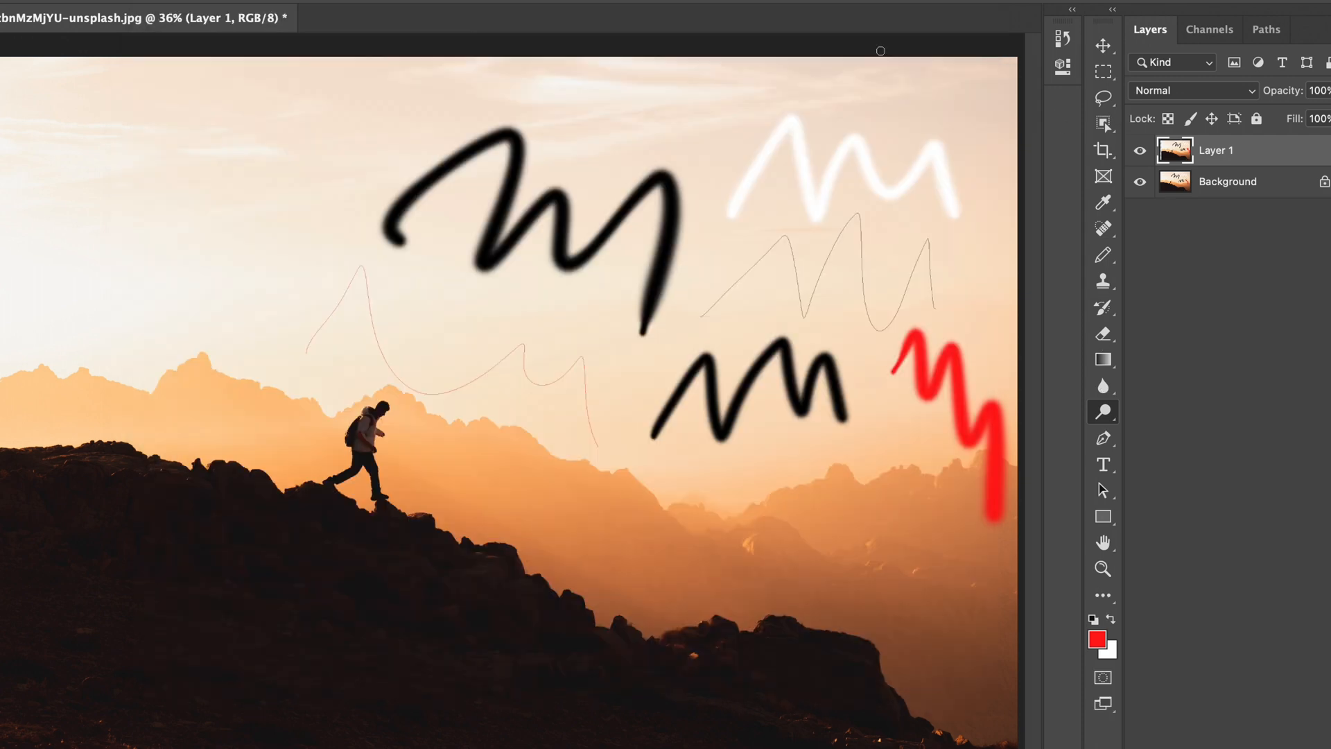
Step: Switch to the Brush Tool, move the Move and Artboard tools as a group to Extra Tools, and apply the toolbar
{"action": "left_click_drag", "start_coordinate": [1103, 254], "coordinate": [1171, 252]}
{"action": "left_click_drag", "start_coordinate": [1103, 595], "coordinate": [1181, 594]}
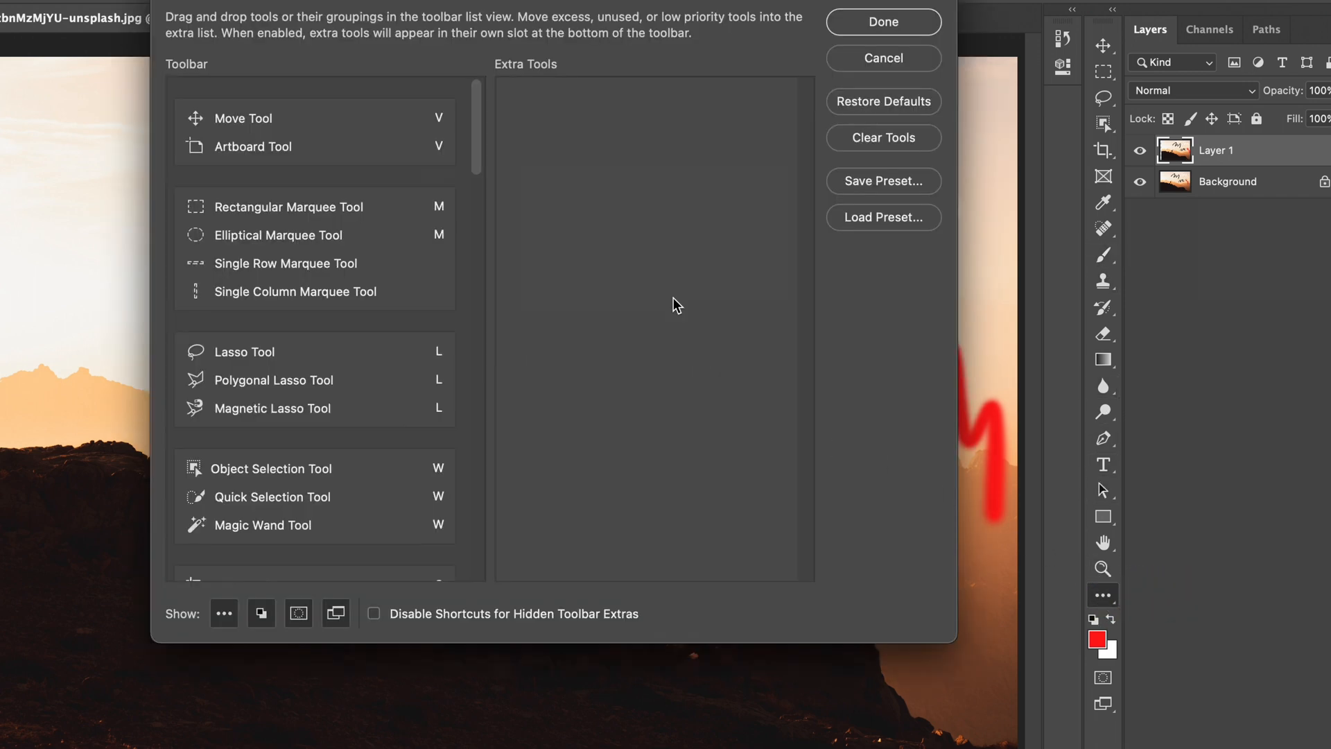
{"action": "left_click_drag", "start_coordinate": [552, 2], "coordinate": [407, 25]}
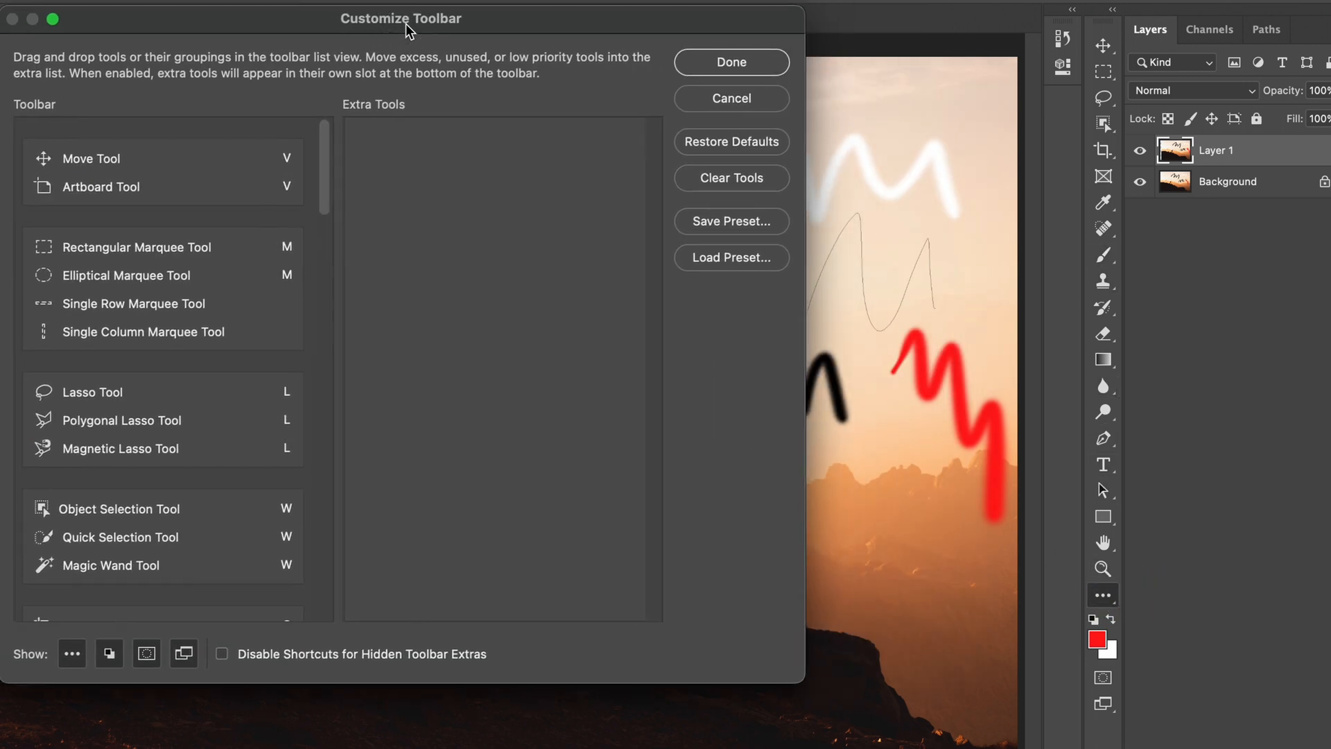
{"action": "left_click_drag", "start_coordinate": [139, 147], "coordinate": [496, 244]}
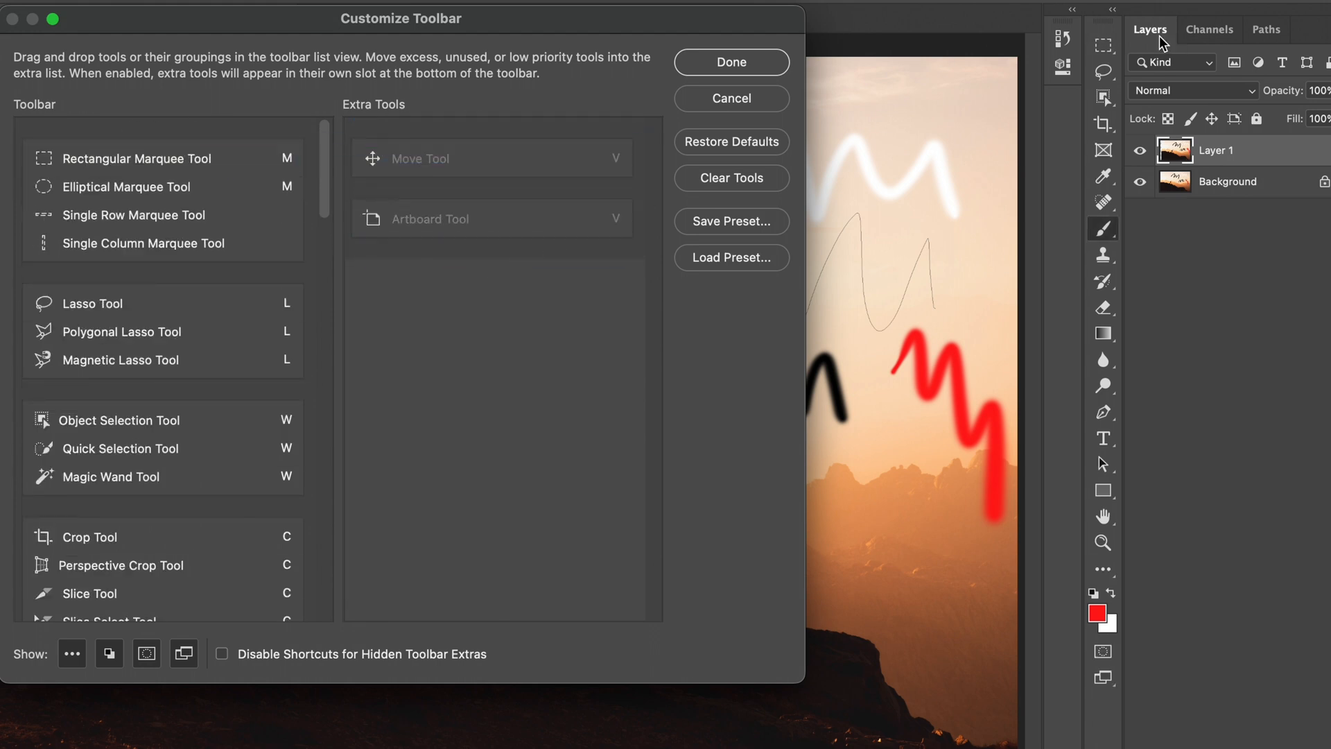
{"action": "left_click", "coordinate": [709, 74]}
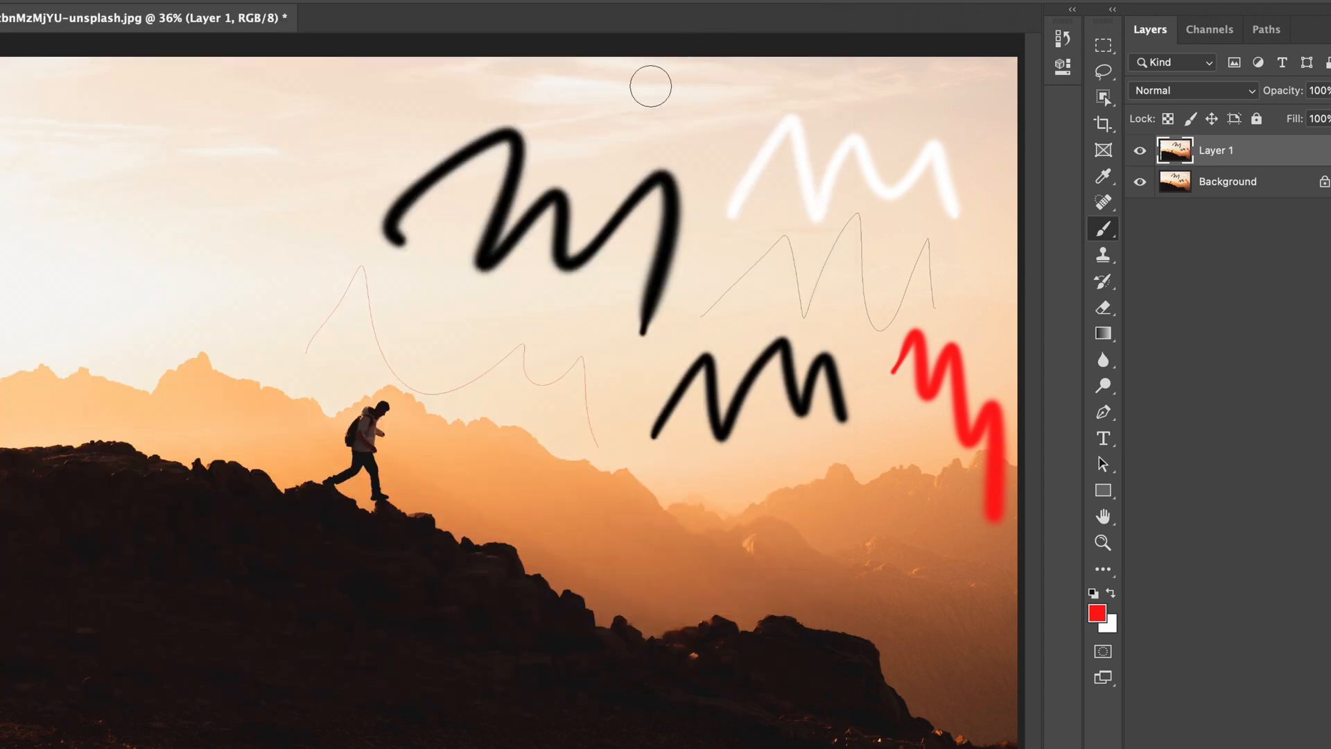
Step: Paint a loose red zigzag stroke across the sky above the hiker with the Brush Tool
{"action": "left_click_drag", "start_coordinate": [452, 447], "coordinate": [430, 442]}
{"action": "mouse_move", "coordinate": [246, 359]}
{"action": "left_mouse_down"}
{"action": "mouse_move", "coordinate": [238, 318]}
{"action": "mouse_move", "coordinate": [523, 478]}
{"action": "left_mouse_up"}
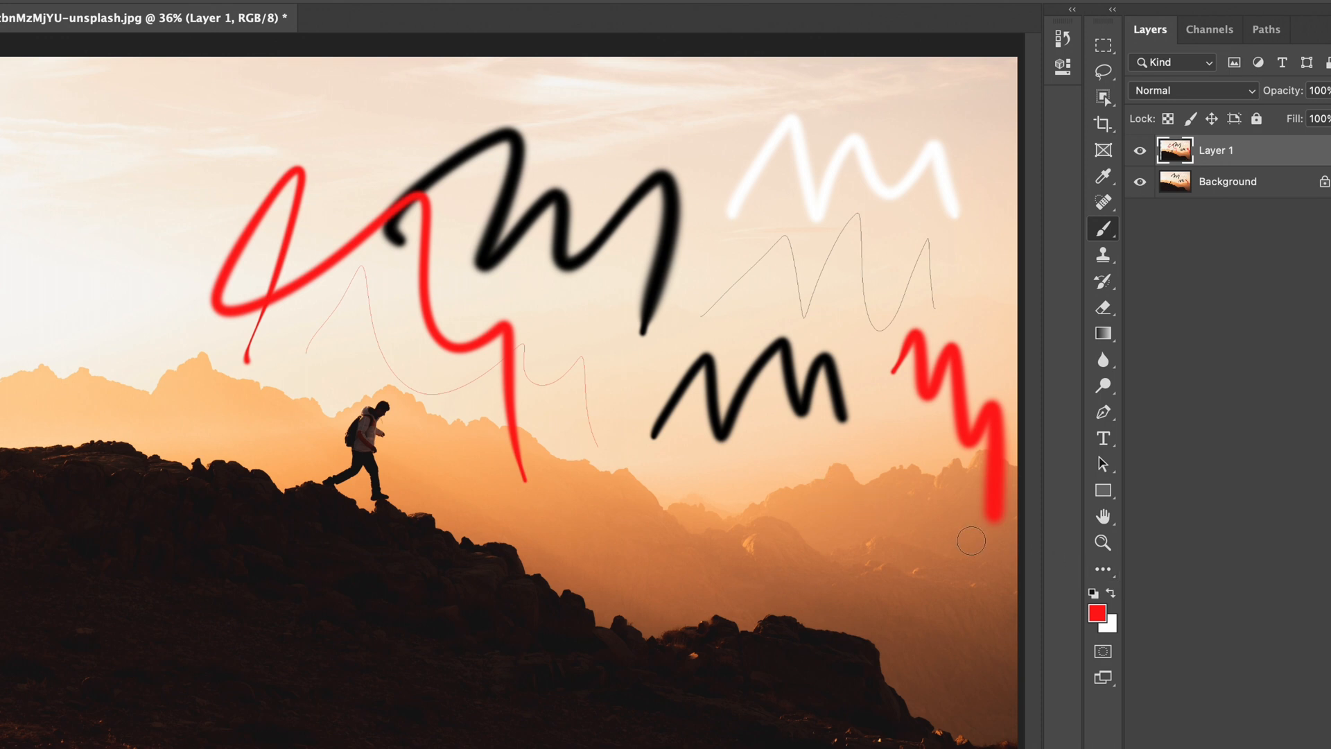
Step: Move the Brush, Pencil, Color Replacement, Clone Stamp and Pattern Stamp tools to Extra Tools and apply the toolbar
{"action": "left_click", "coordinate": [1098, 573]}
{"action": "left_click", "coordinate": [1151, 563]}
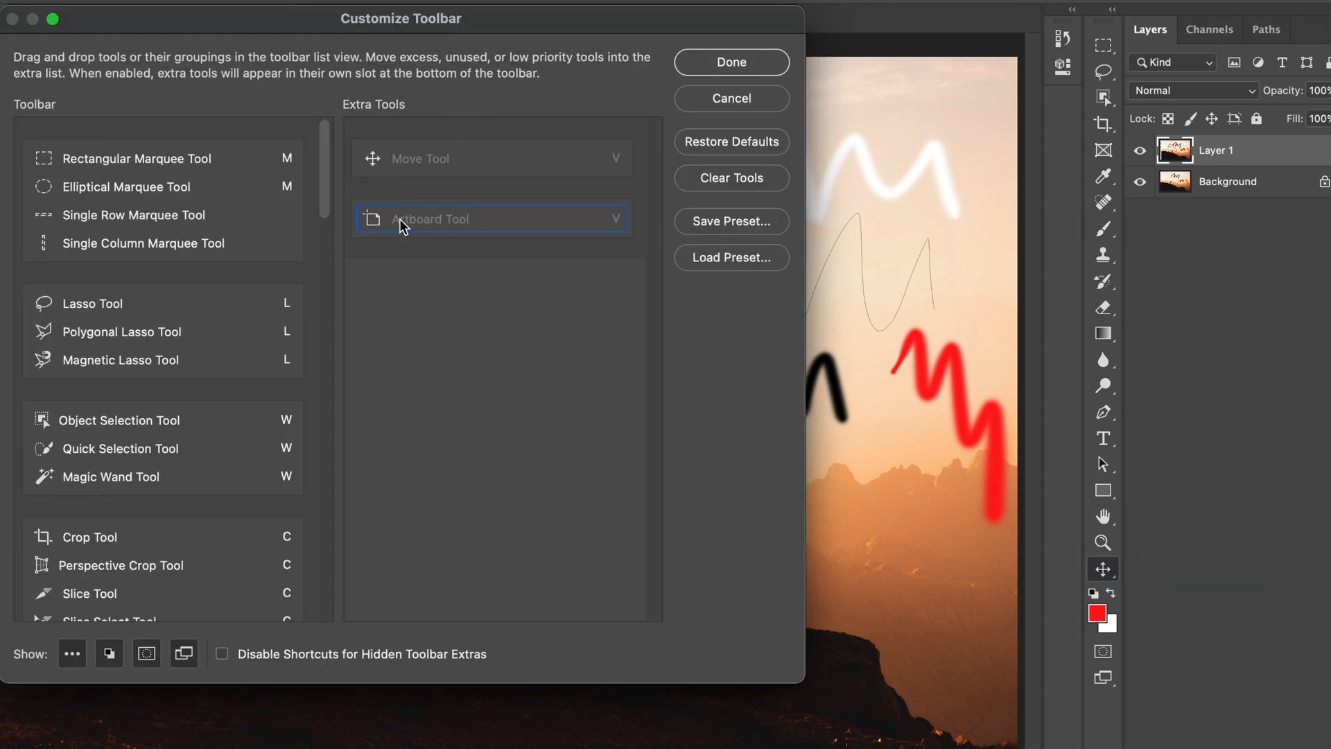
{"action": "left_click_drag", "start_coordinate": [327, 183], "coordinate": [331, 324]}
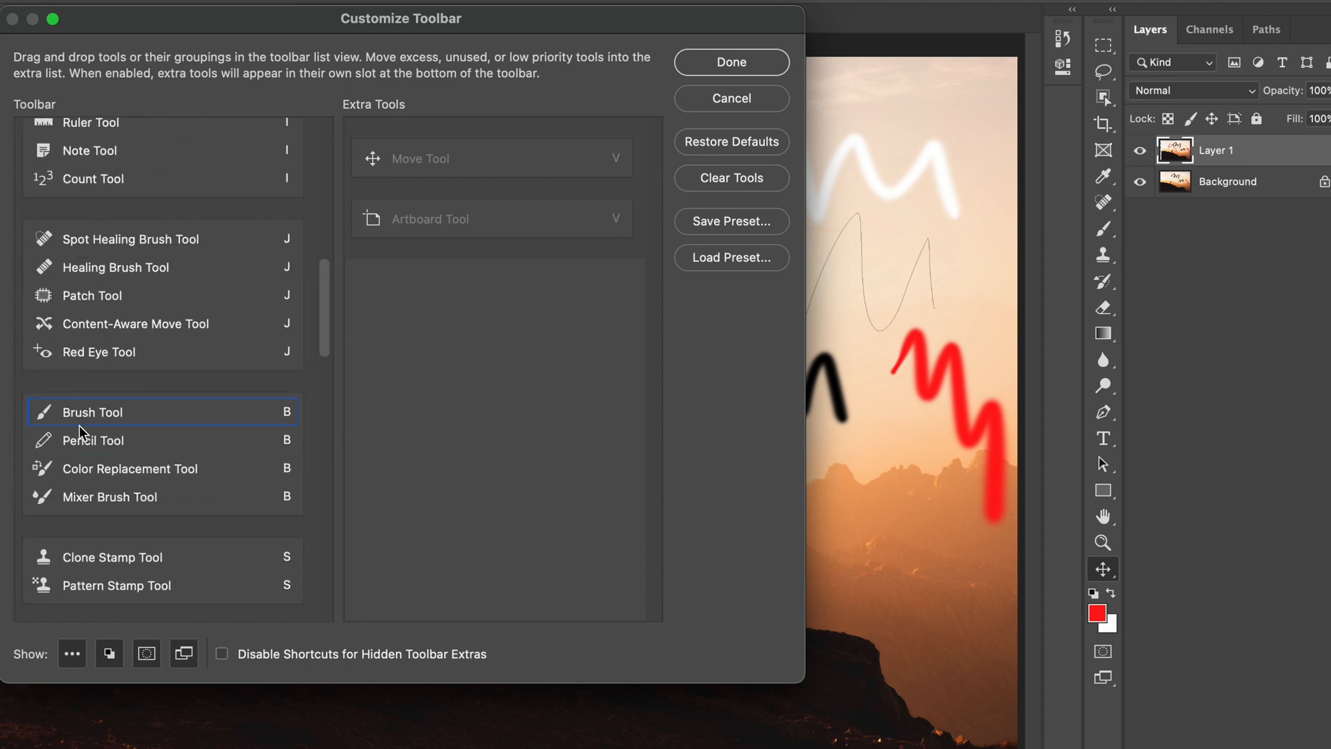
{"action": "mouse_move", "coordinate": [94, 418]}
{"action": "left_mouse_down"}
{"action": "mouse_move", "coordinate": [443, 297]}
{"action": "mouse_move", "coordinate": [437, 284]}
{"action": "mouse_move", "coordinate": [460, 309]}
{"action": "mouse_move", "coordinate": [457, 333]}
{"action": "mouse_move", "coordinate": [490, 341]}
{"action": "mouse_move", "coordinate": [490, 357]}
{"action": "left_mouse_up"}
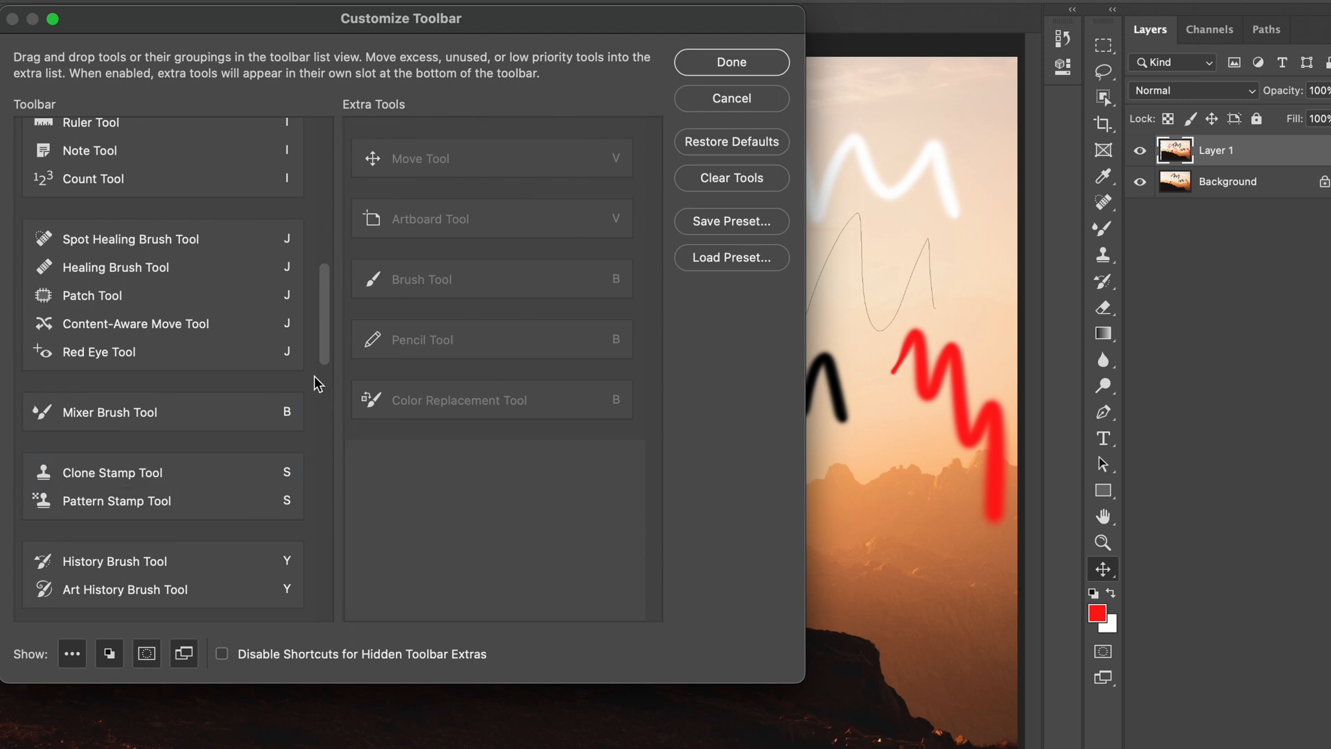
{"action": "left_click_drag", "start_coordinate": [321, 347], "coordinate": [323, 381]}
{"action": "mouse_move", "coordinate": [128, 313]}
{"action": "left_mouse_down"}
{"action": "mouse_move", "coordinate": [163, 335]}
{"action": "mouse_move", "coordinate": [202, 433]}
{"action": "mouse_move", "coordinate": [444, 457]}
{"action": "left_mouse_up"}
{"action": "mouse_move", "coordinate": [34, 318]}
{"action": "left_mouse_down"}
{"action": "mouse_move", "coordinate": [387, 559]}
{"action": "mouse_move", "coordinate": [422, 544]}
{"action": "left_mouse_up"}
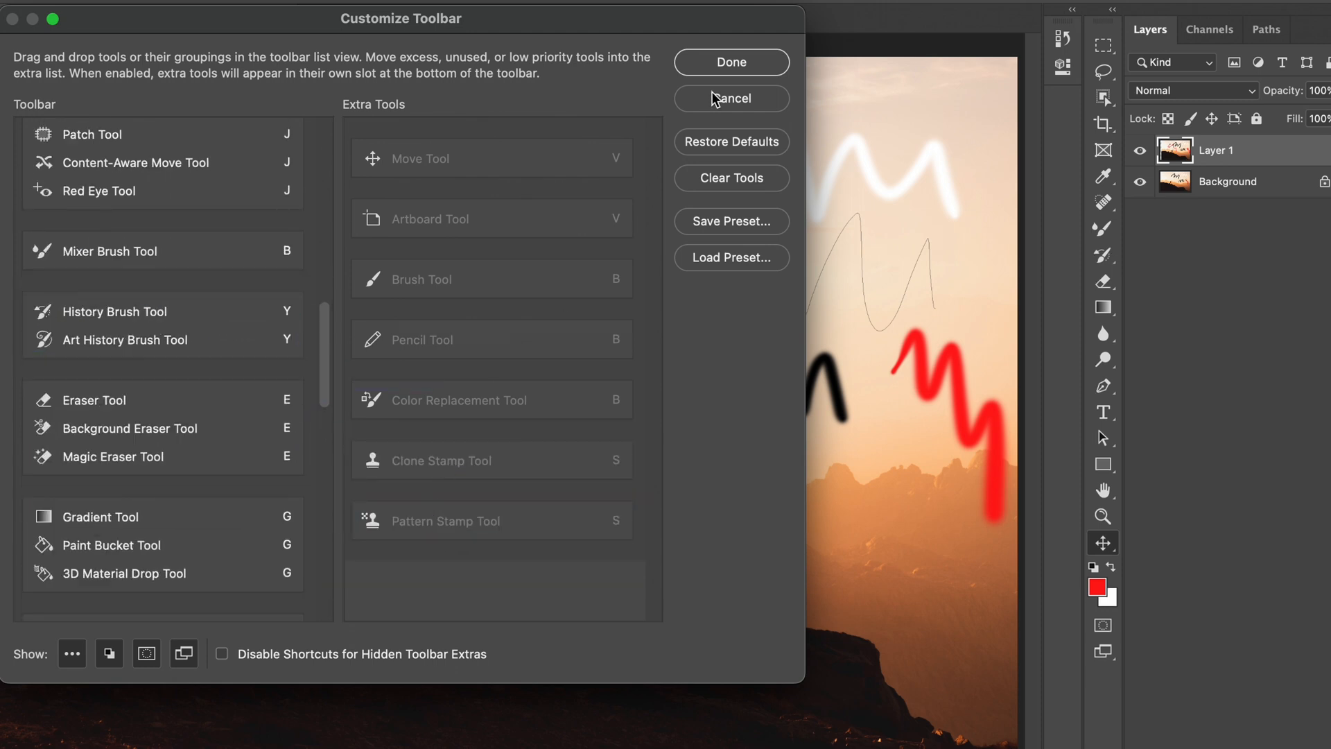
{"action": "left_click", "coordinate": [716, 61]}
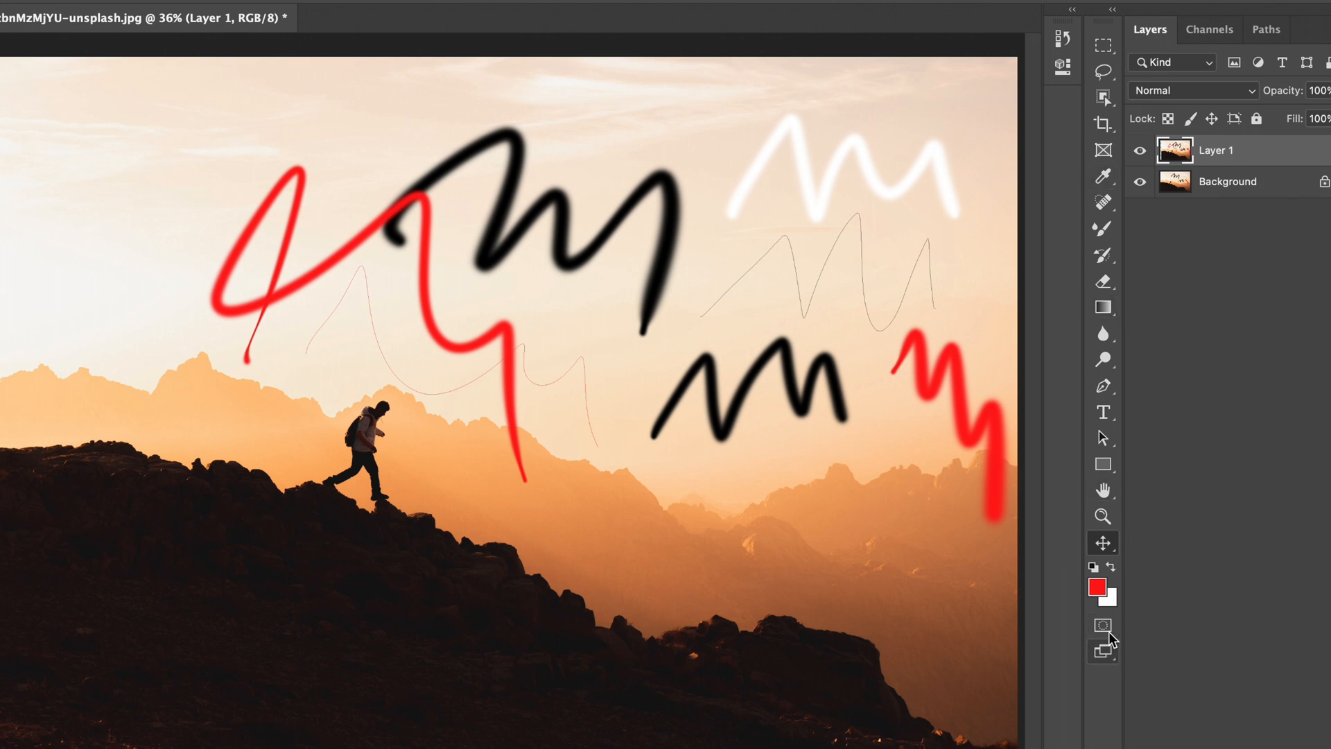
Step: Save the customized toolbar as a preset named "Class 5th" in Downloads and close the Customize Toolbar dialog
{"action": "right_click", "coordinate": [1101, 546]}
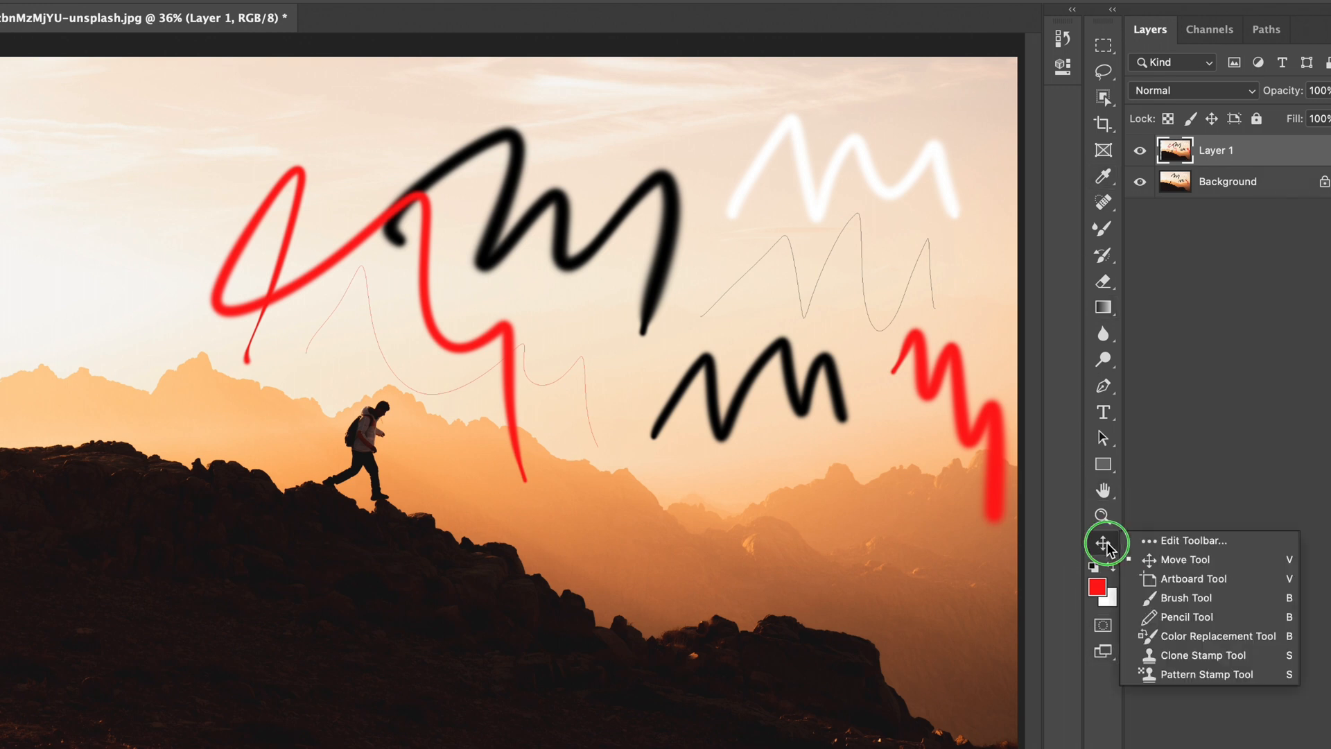
{"action": "left_click", "coordinate": [1150, 542]}
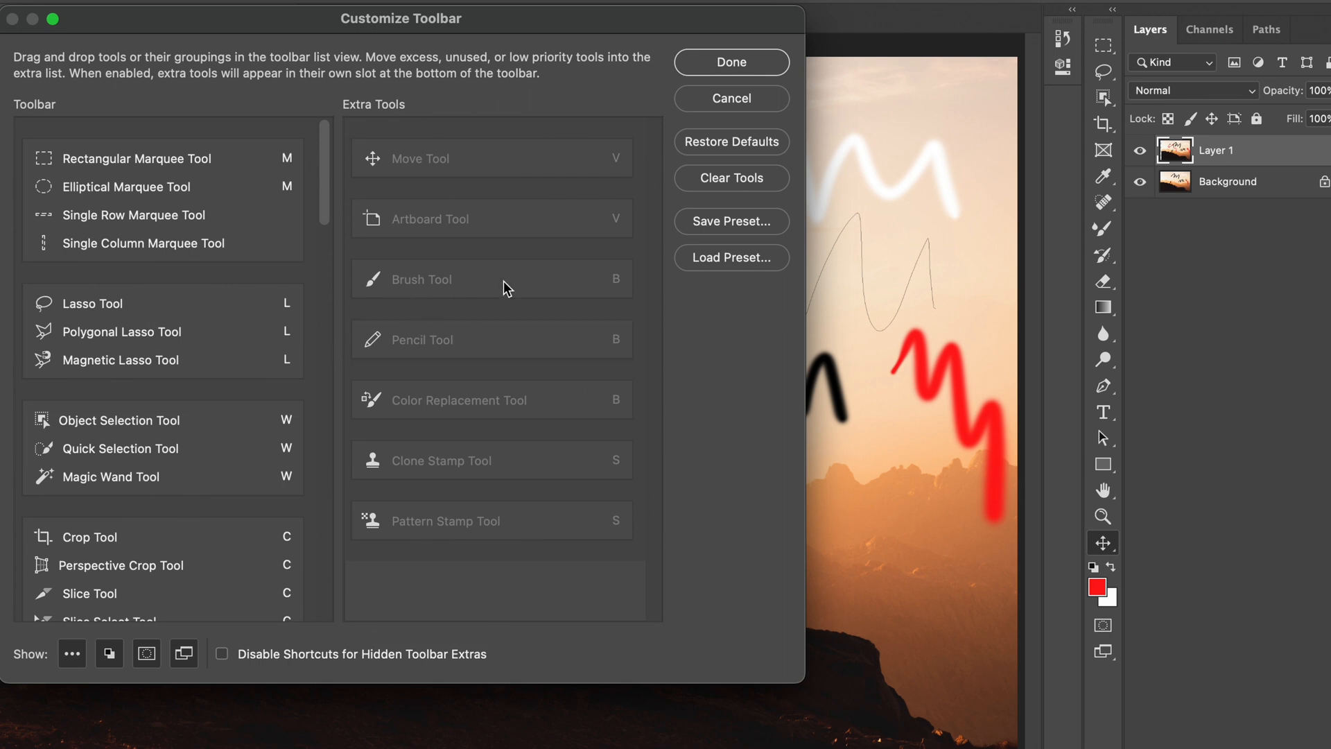
{"action": "left_click", "coordinate": [726, 223]}
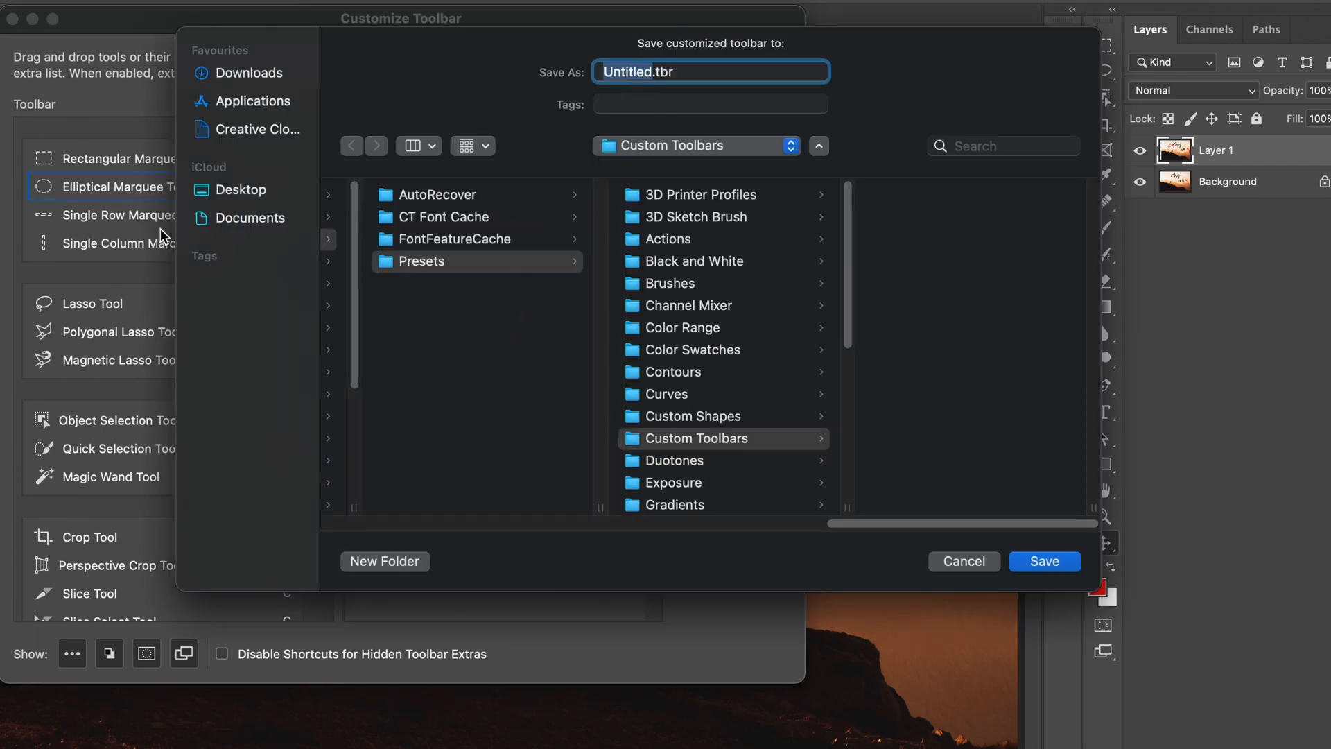
{"action": "left_click", "coordinate": [241, 72]}
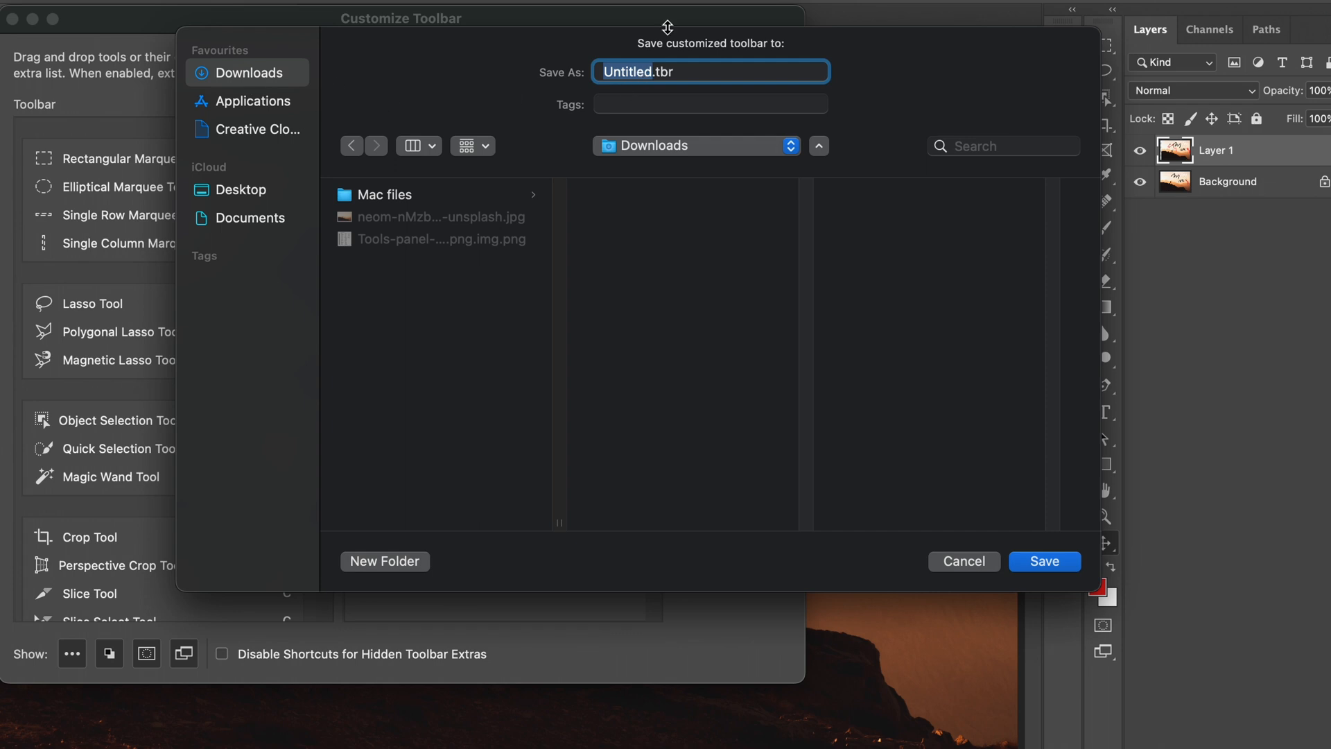
{"action": "type", "text": "Class "}
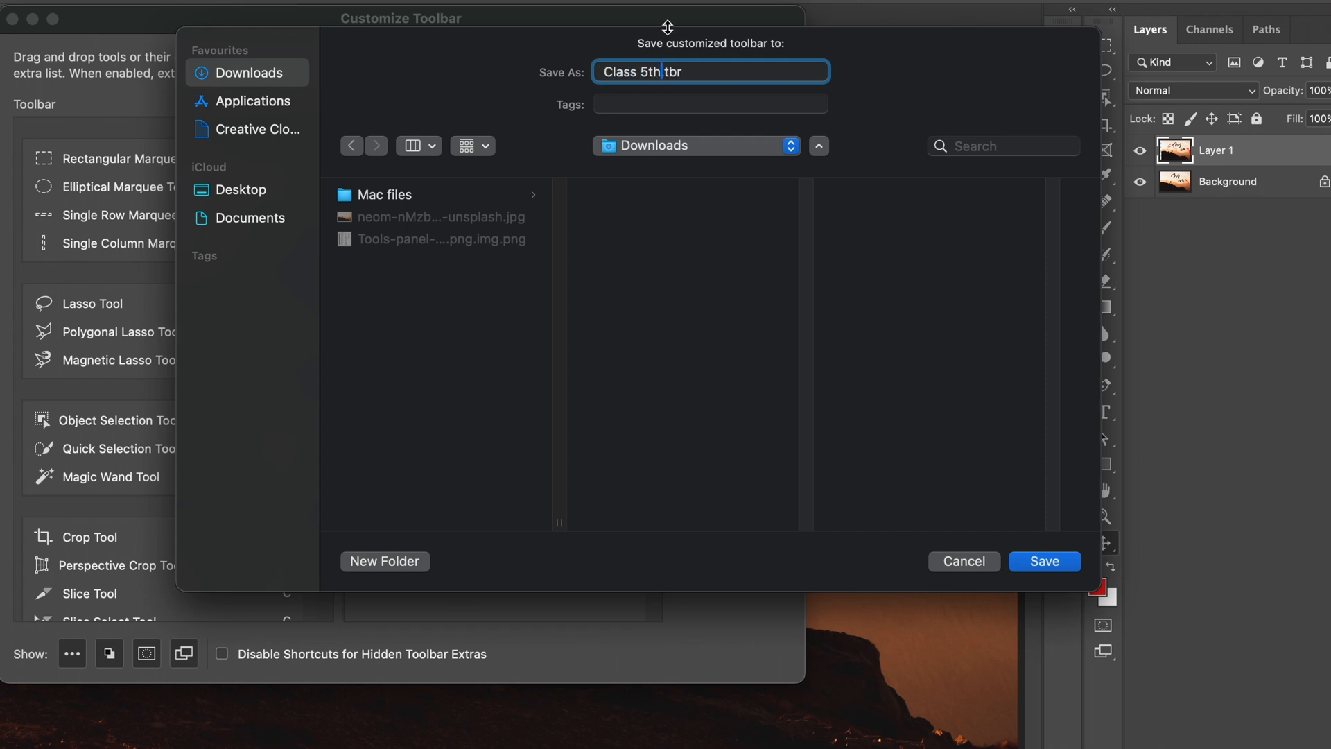
{"action": "type", "text": "5th"}
{"action": "left_click", "coordinate": [1045, 563]}
{"action": "left_click", "coordinate": [732, 61]}
Step: Choose the Artboard Tool from the extra tools slot below the Zoom Tool
{"action": "left_click", "coordinate": [1111, 543]}
{"action": "left_click", "coordinate": [1132, 517]}
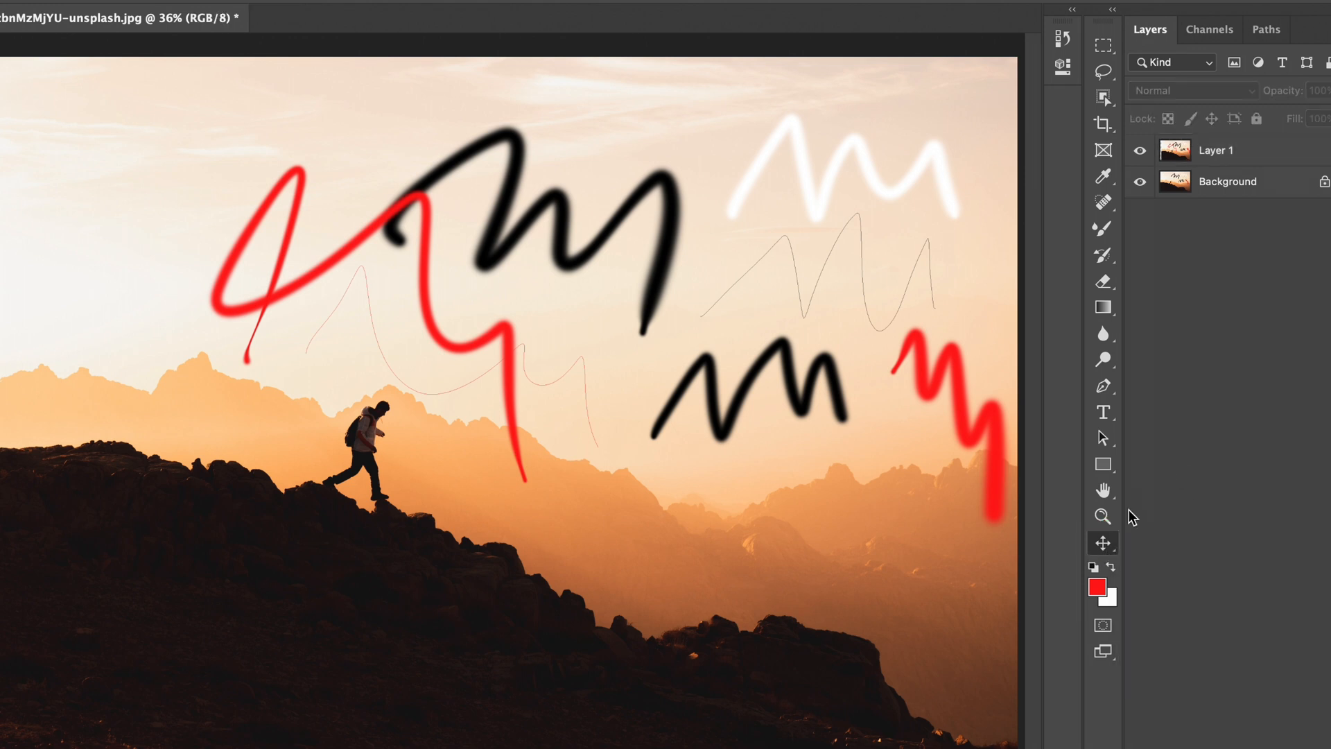
{"action": "left_click", "coordinate": [1111, 544]}
{"action": "left_click", "coordinate": [1170, 545]}
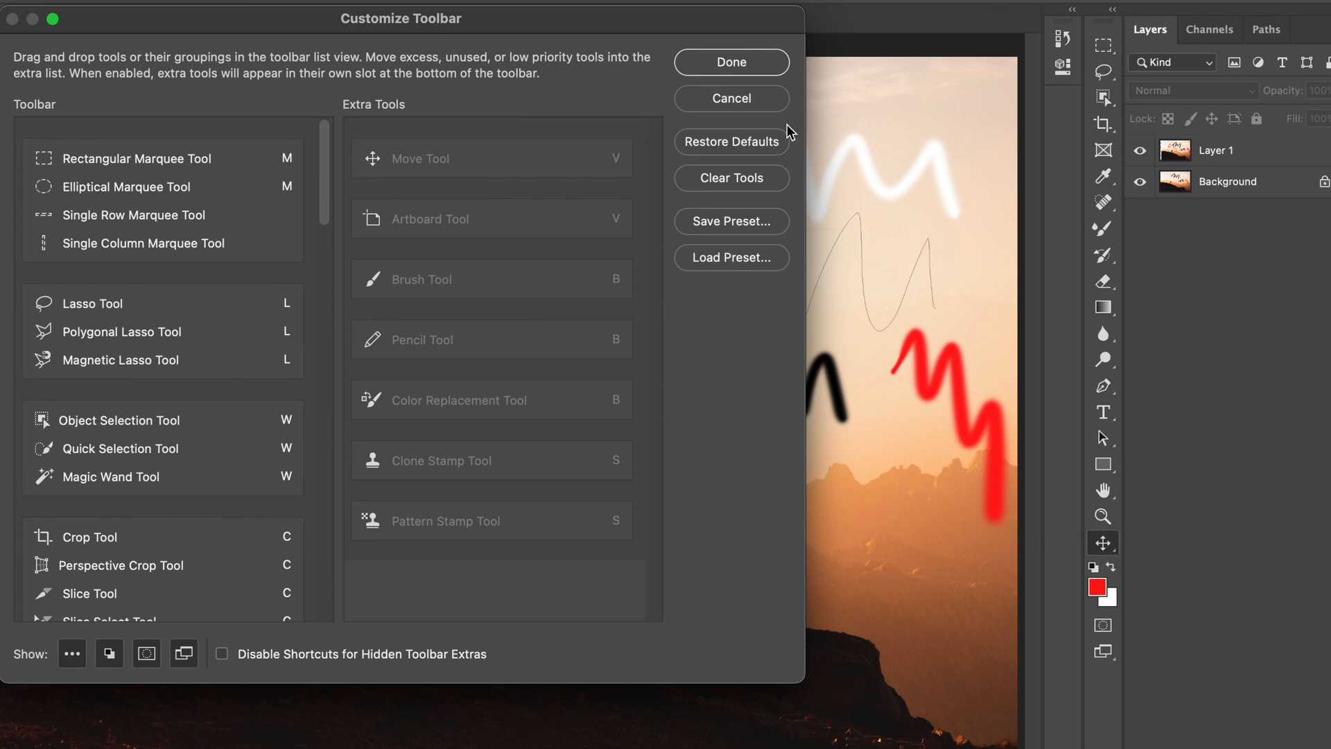
{"action": "key", "text": "Return"}
{"action": "left_click", "coordinate": [1111, 548]}
{"action": "left_click", "coordinate": [1153, 576]}
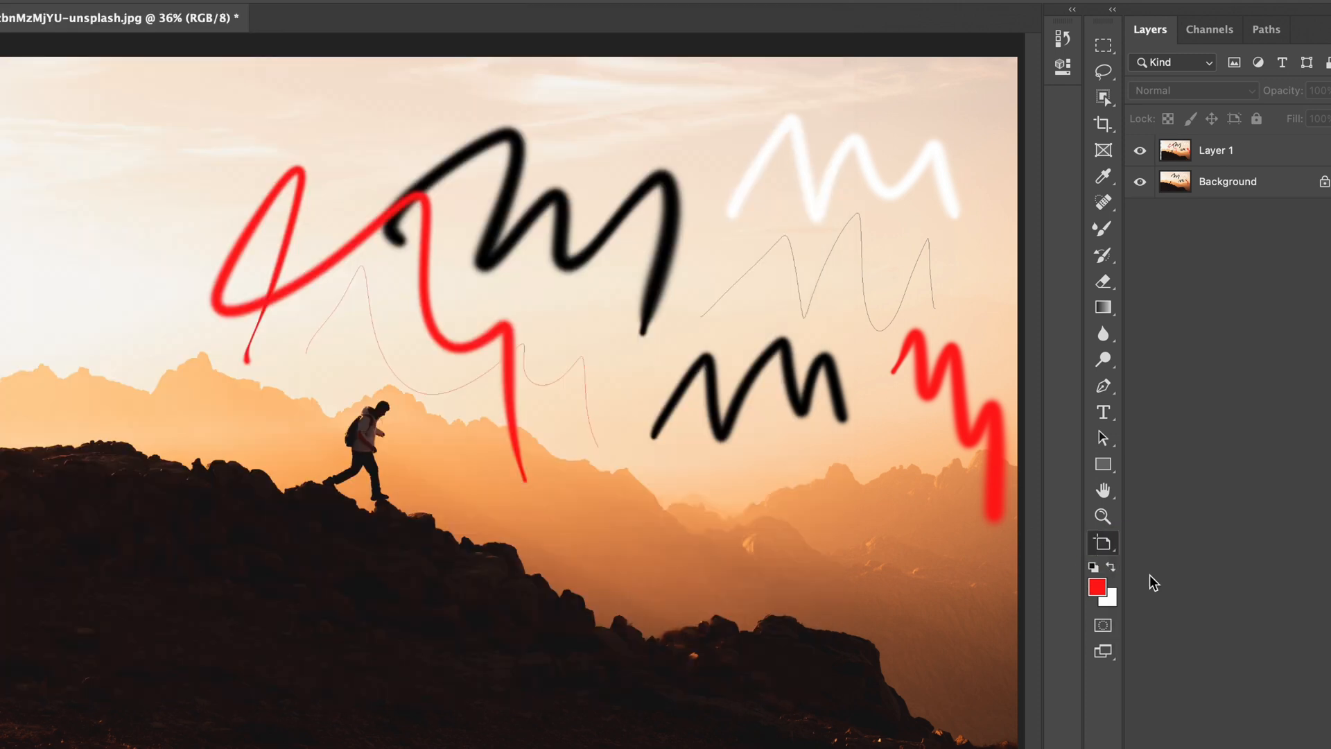
Step: Reopen the Customize Toolbar dialog, reset all tools to their default layout and apply the change
{"action": "left_click", "coordinate": [1109, 547]}
{"action": "left_click", "coordinate": [1140, 542]}
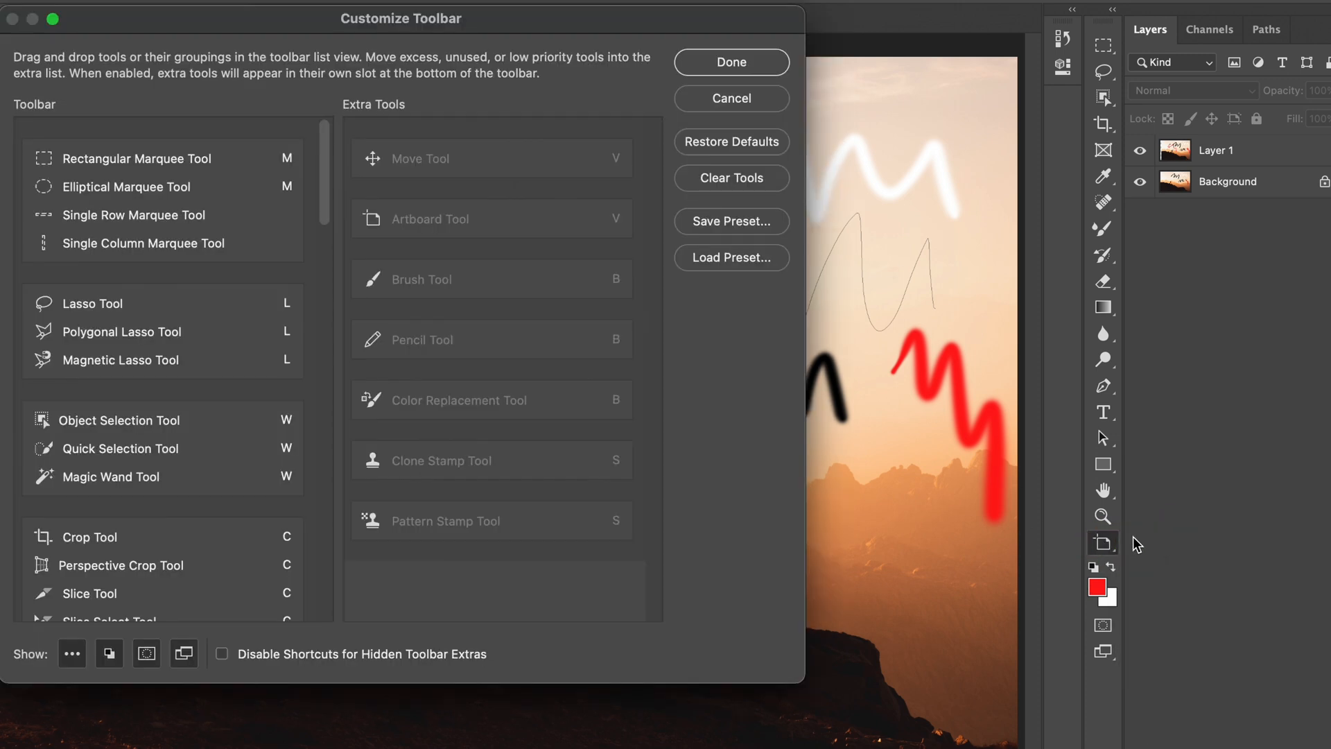
{"action": "left_click", "coordinate": [542, 141]}
{"action": "left_click_drag", "start_coordinate": [391, 32], "coordinate": [659, 47]}
{"action": "left_click", "coordinate": [991, 158]}
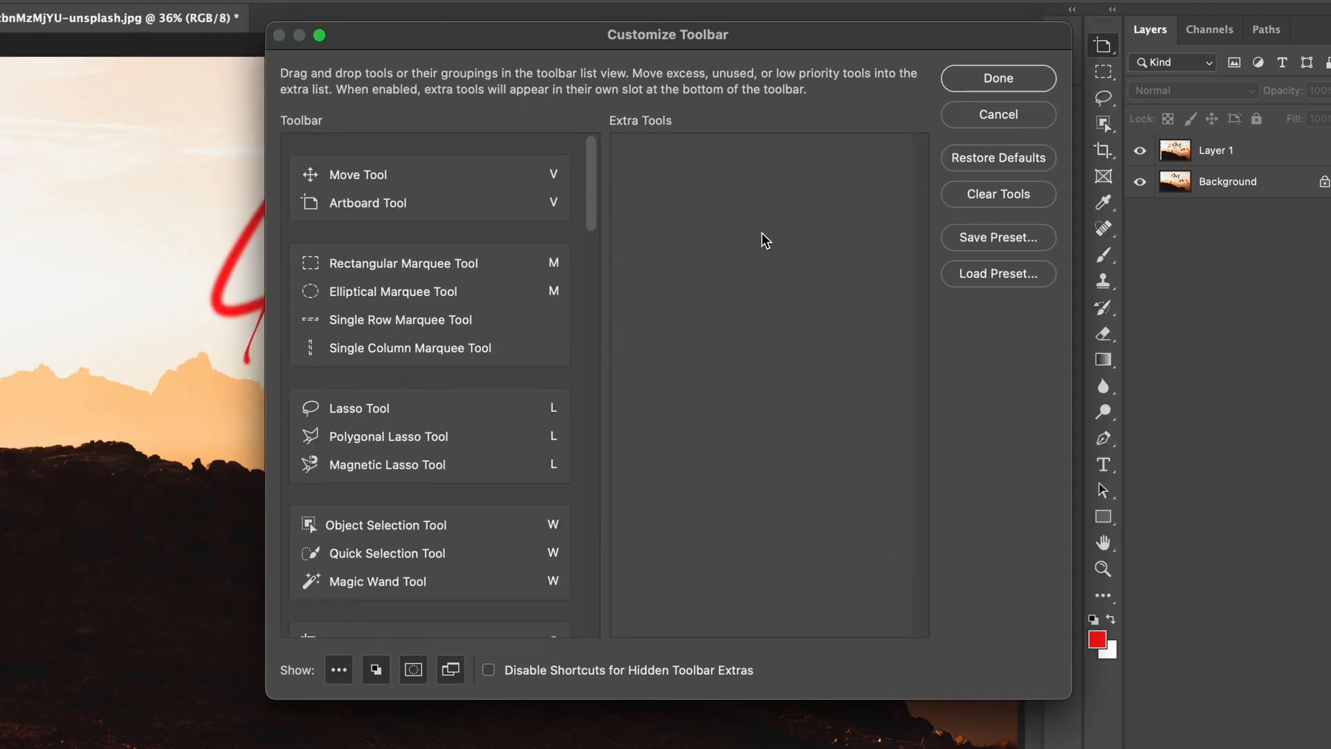
{"action": "left_click", "coordinate": [978, 83]}
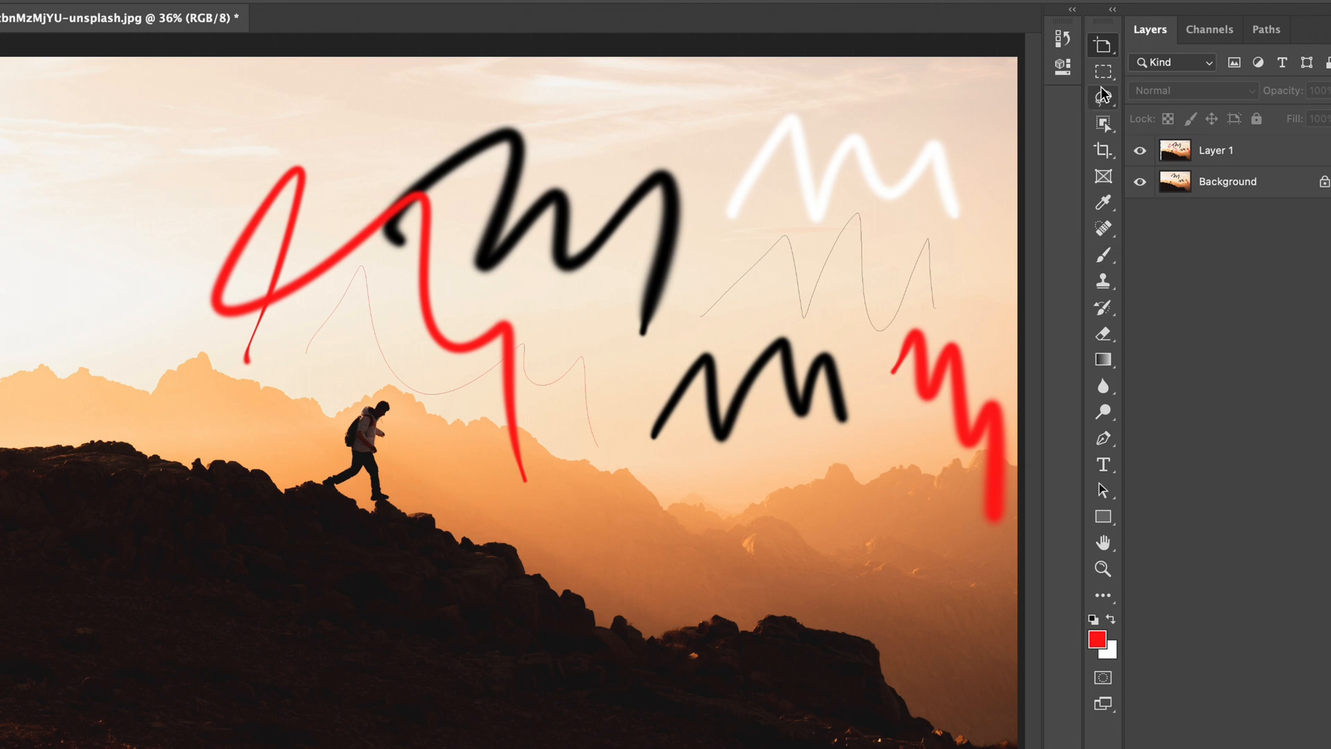
Step: Load the toolbar preset Class 5th.tbr from Downloads in the Customize Toolbar dialog
{"action": "left_click", "coordinate": [1102, 596]}
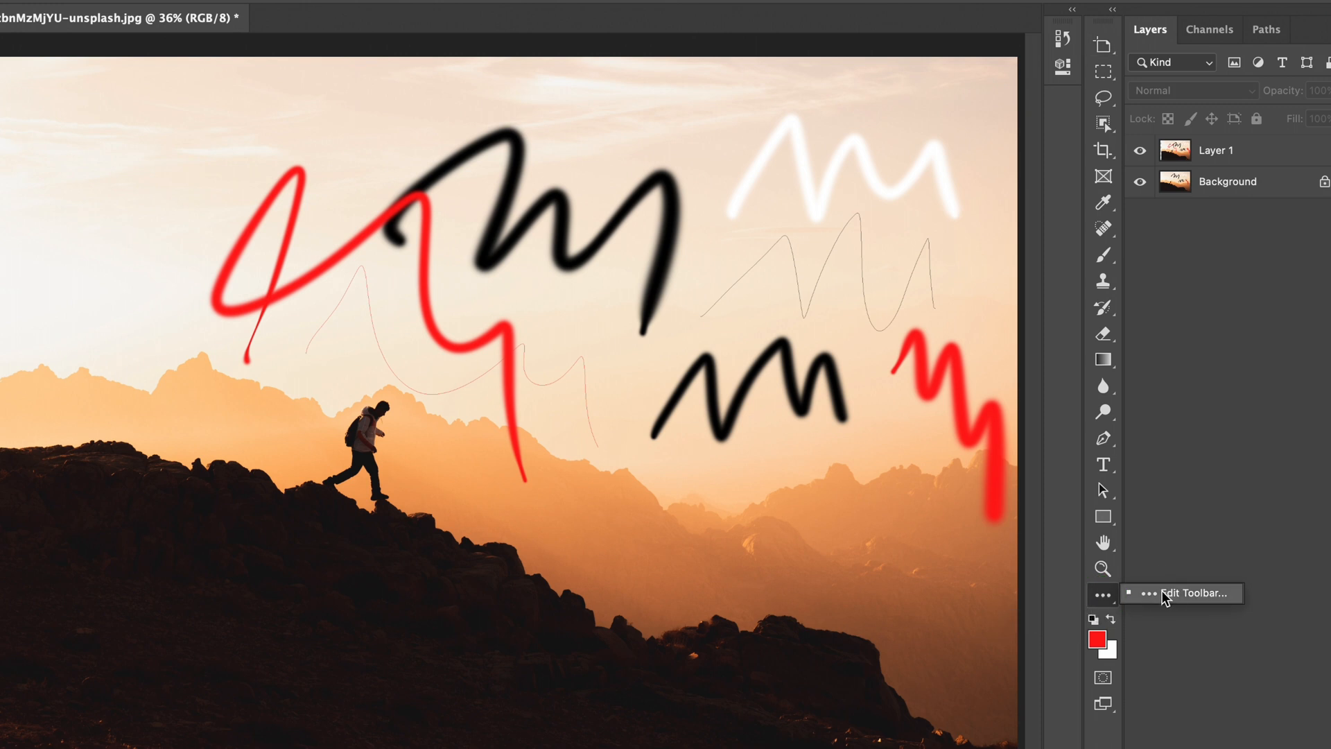
{"action": "left_click", "coordinate": [1135, 601]}
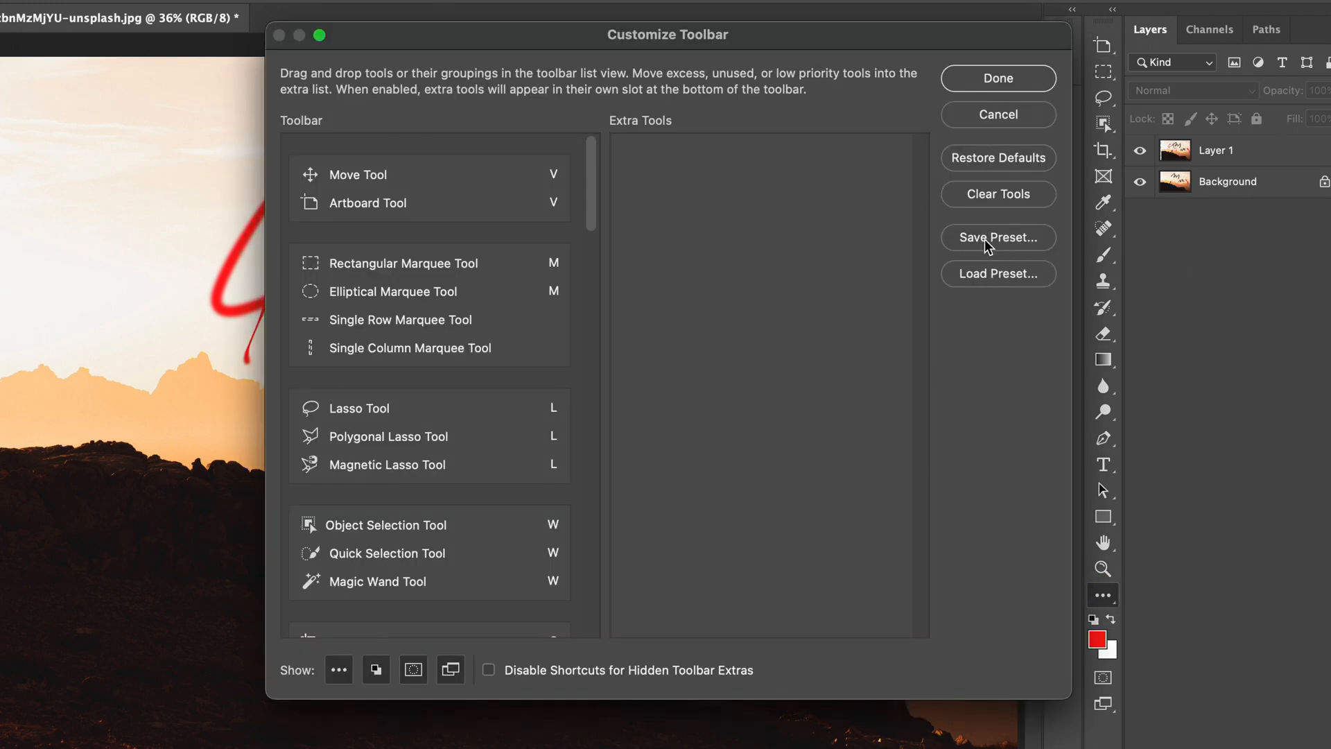
{"action": "left_click", "coordinate": [1024, 279]}
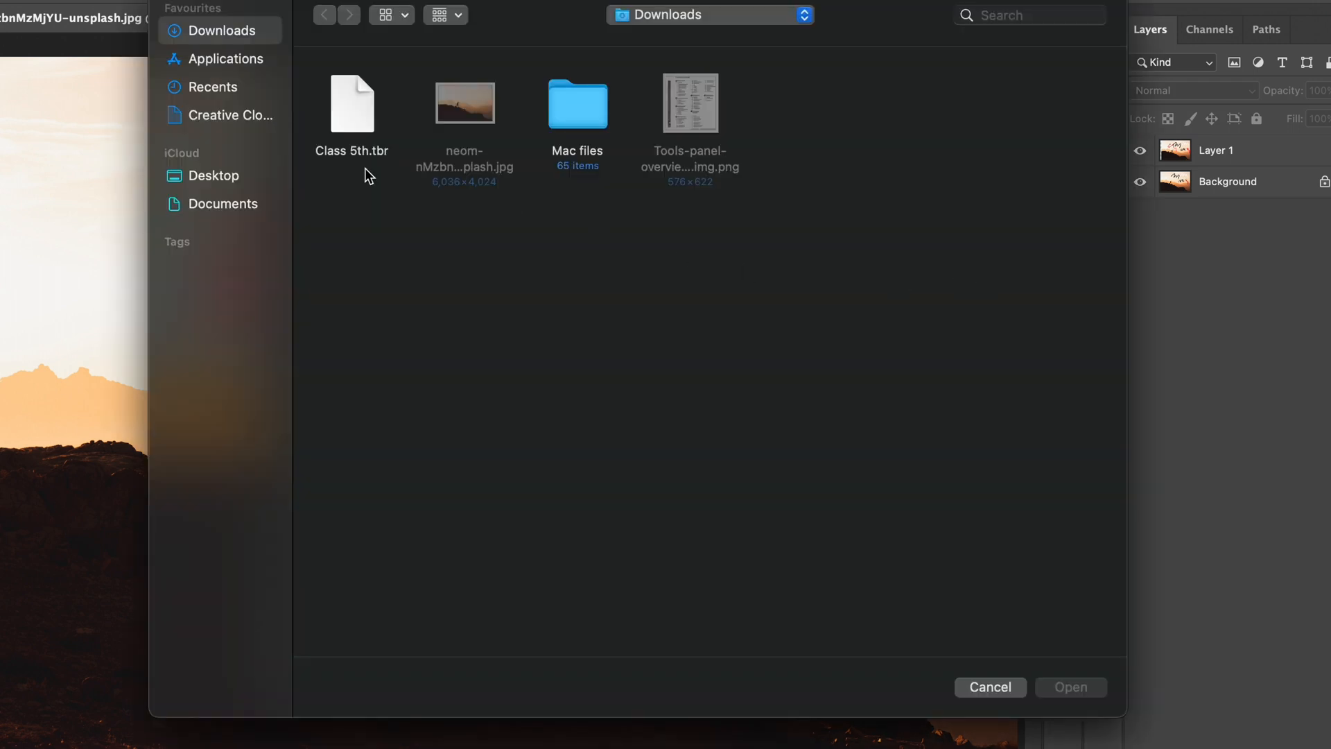
{"action": "left_click", "coordinate": [354, 120]}
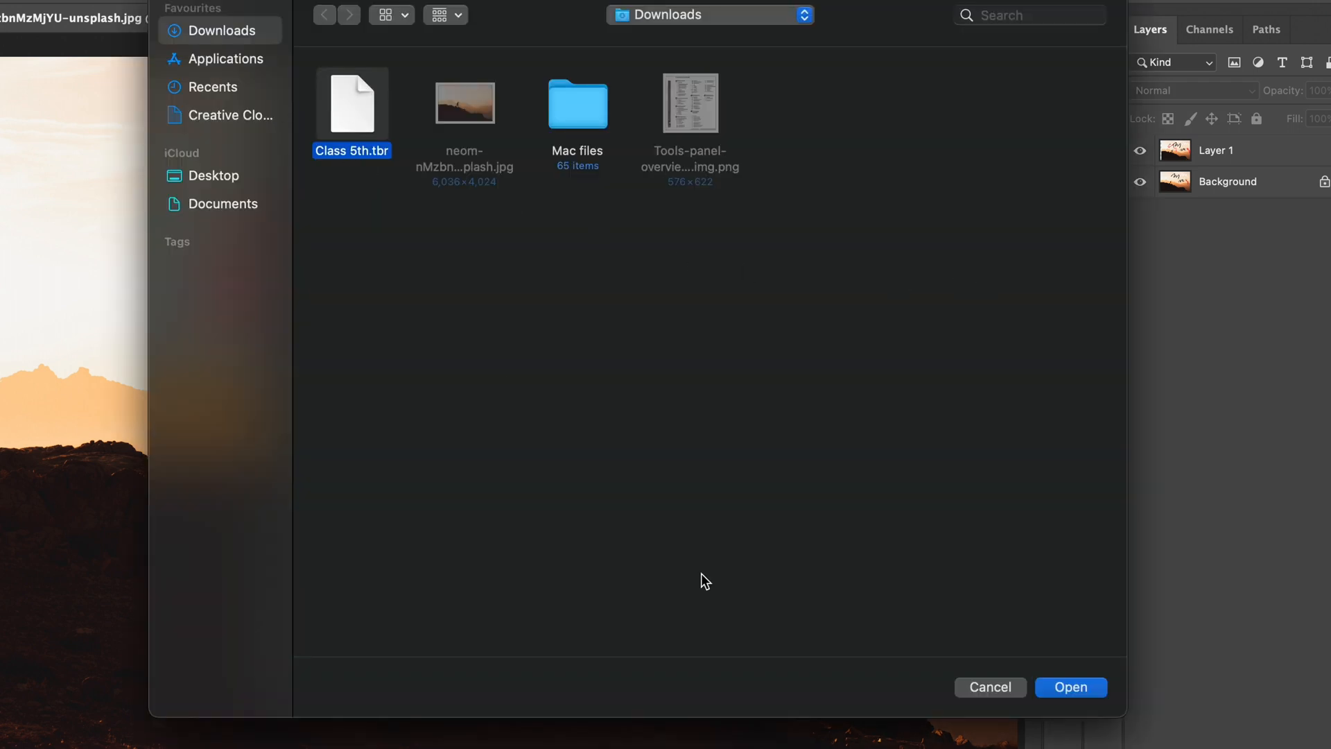
{"action": "left_click", "coordinate": [1051, 690]}
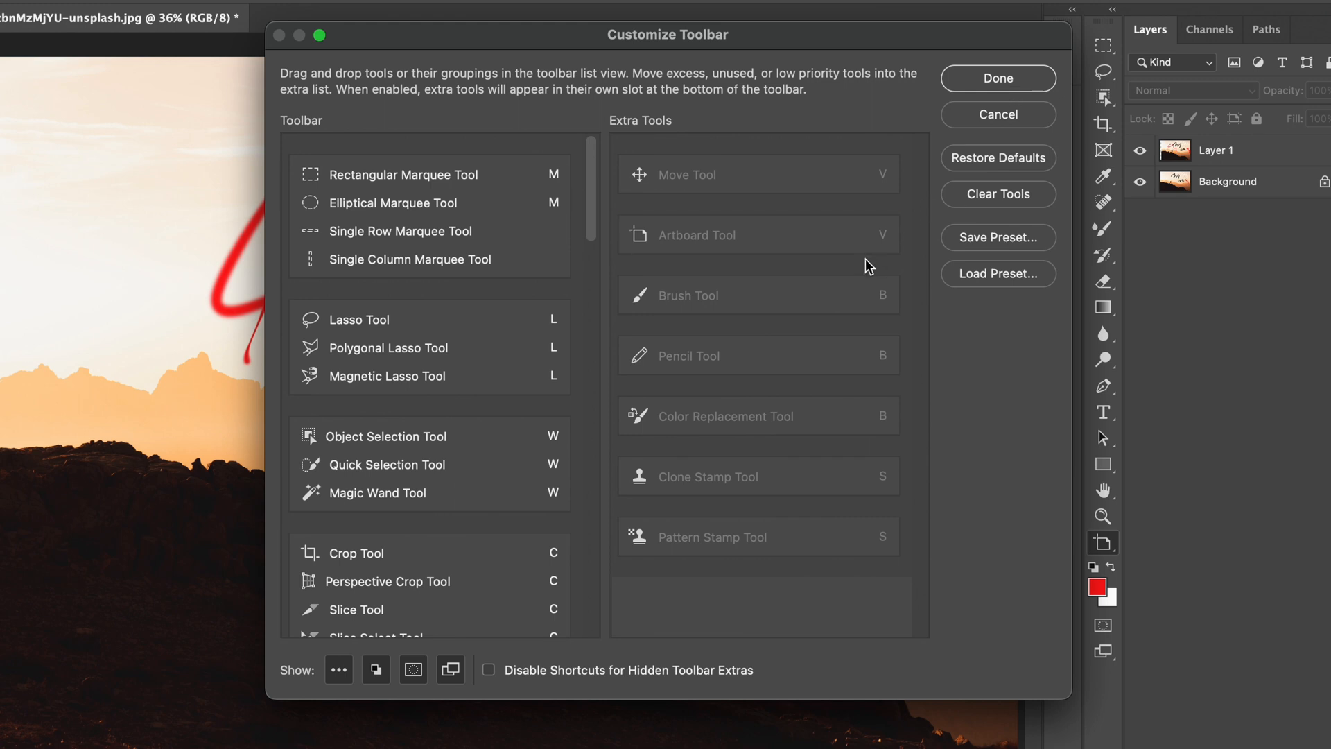
Step: Clear all tools from the toolbar into Extra Tools and apply the change
{"action": "left_click", "coordinate": [989, 200]}
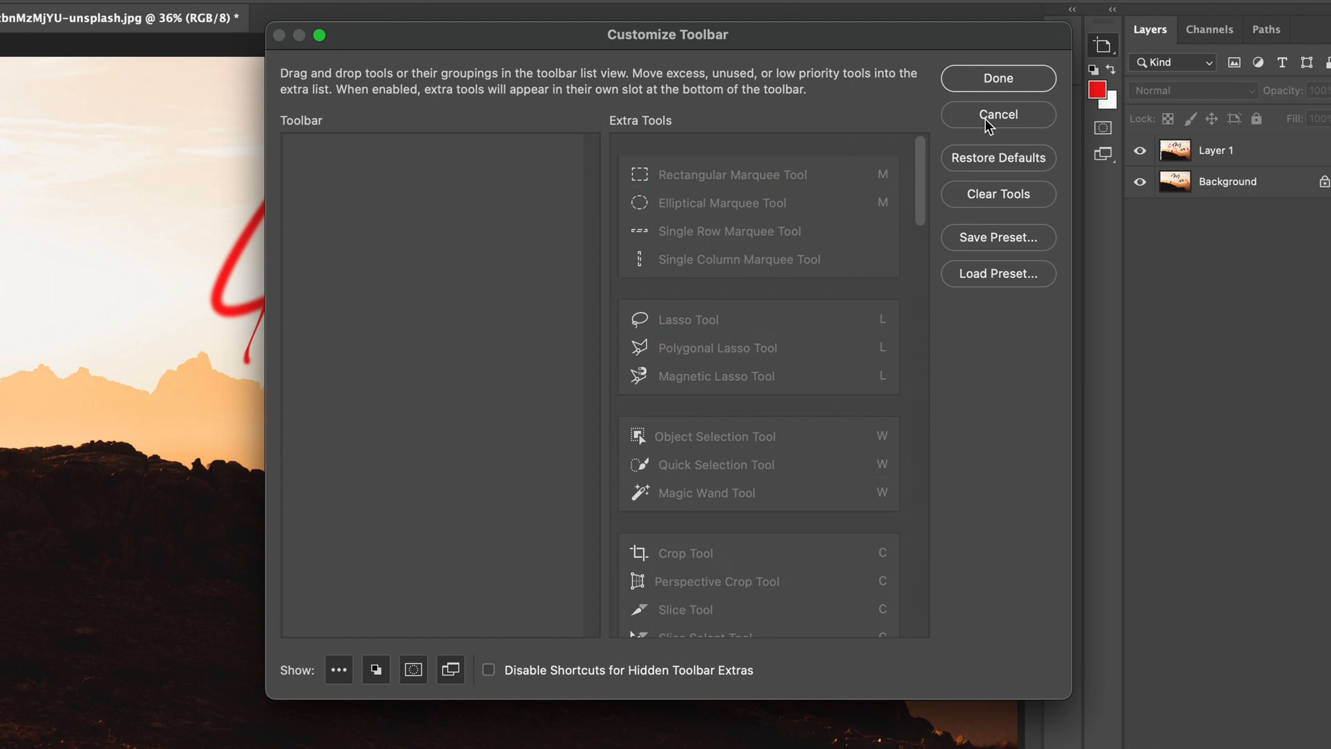
{"action": "left_click", "coordinate": [972, 77]}
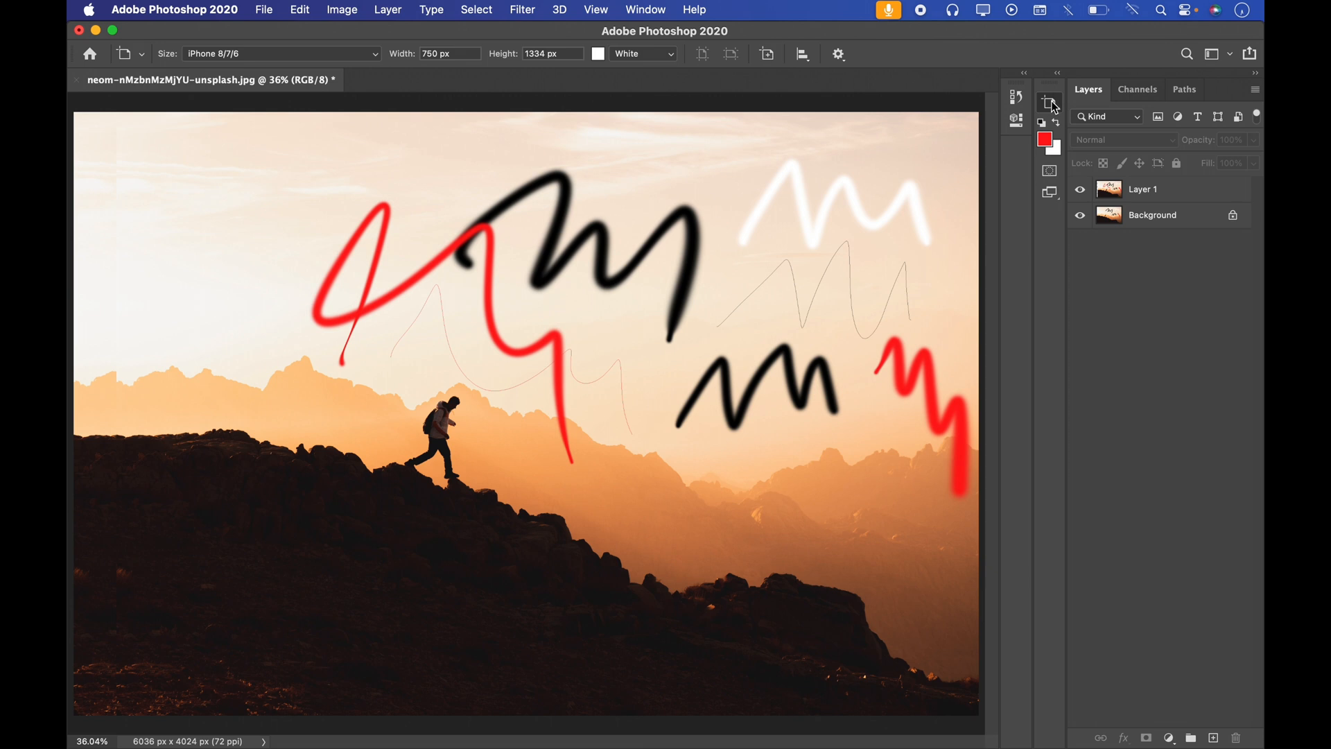
Step: Reopen the Customize Toolbar dialog from the extra tools list and bring all cleared tools back with Restore Defaults
{"action": "left_click", "coordinate": [1050, 104]}
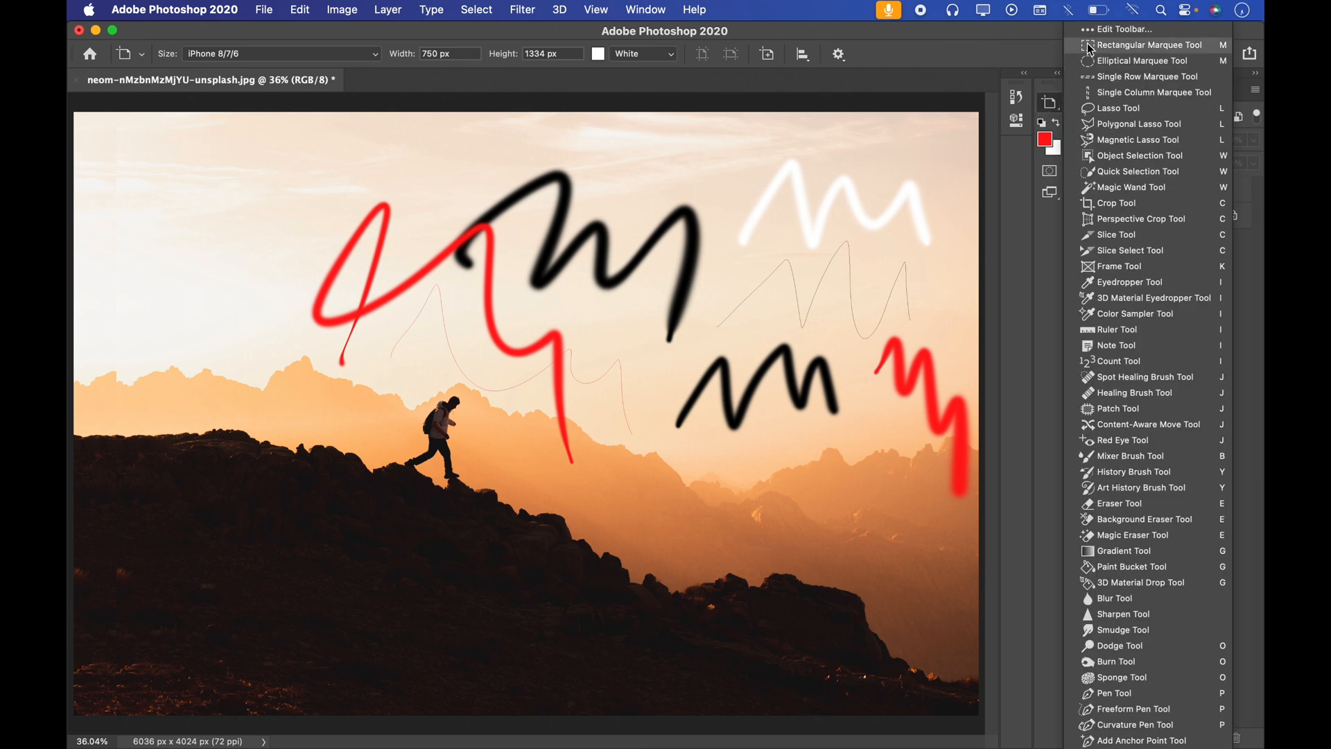
{"action": "left_click", "coordinate": [1113, 30]}
{"action": "left_click", "coordinate": [963, 195]}
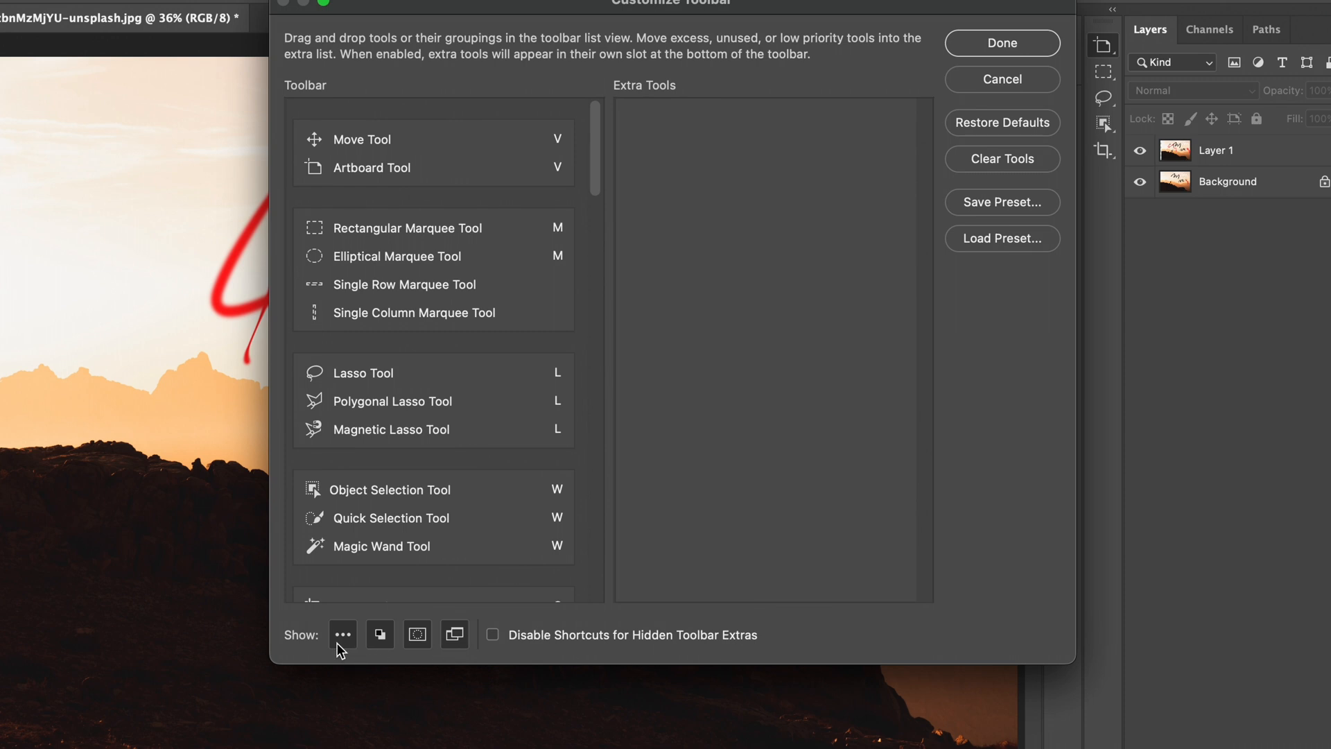
Step: Try hiding the color, Quick Mask and Screen Mode controls from the toolbar while keeping the extra tools button shown
{"action": "left_click", "coordinate": [342, 639]}
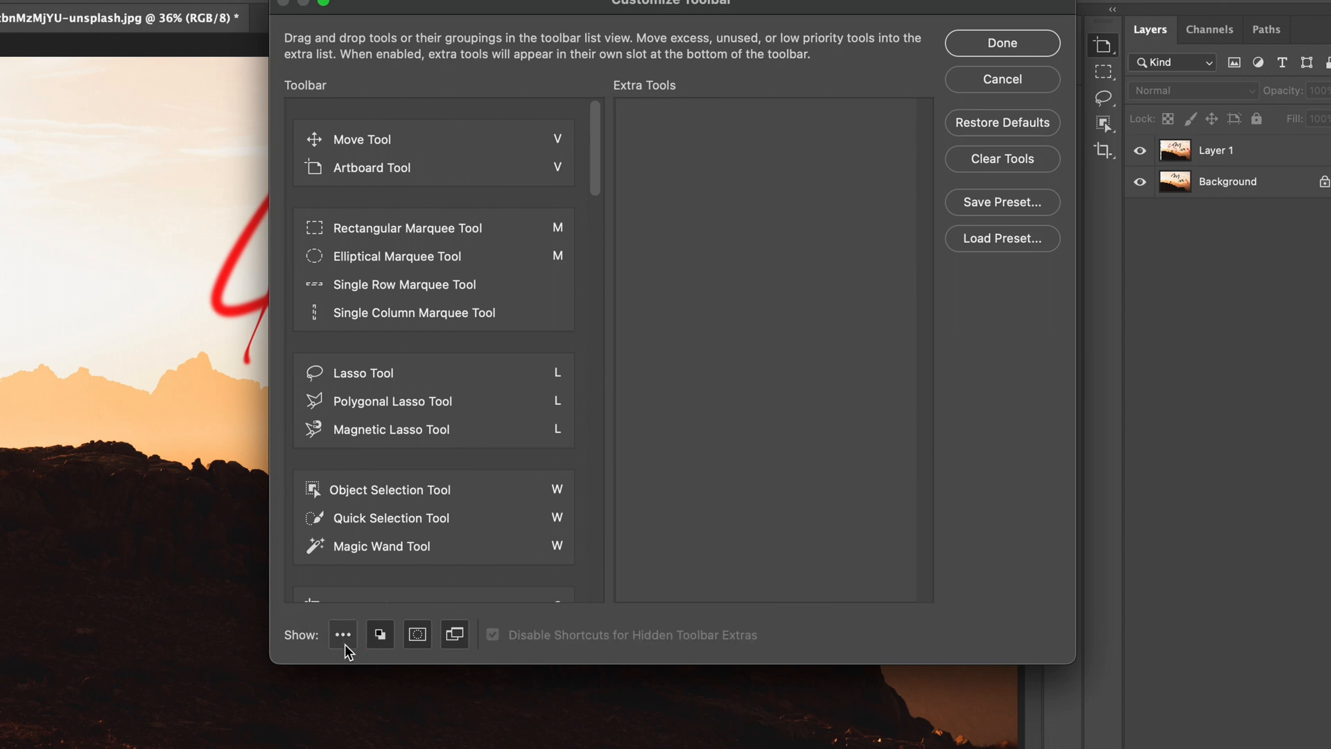
{"action": "left_click", "coordinate": [343, 645]}
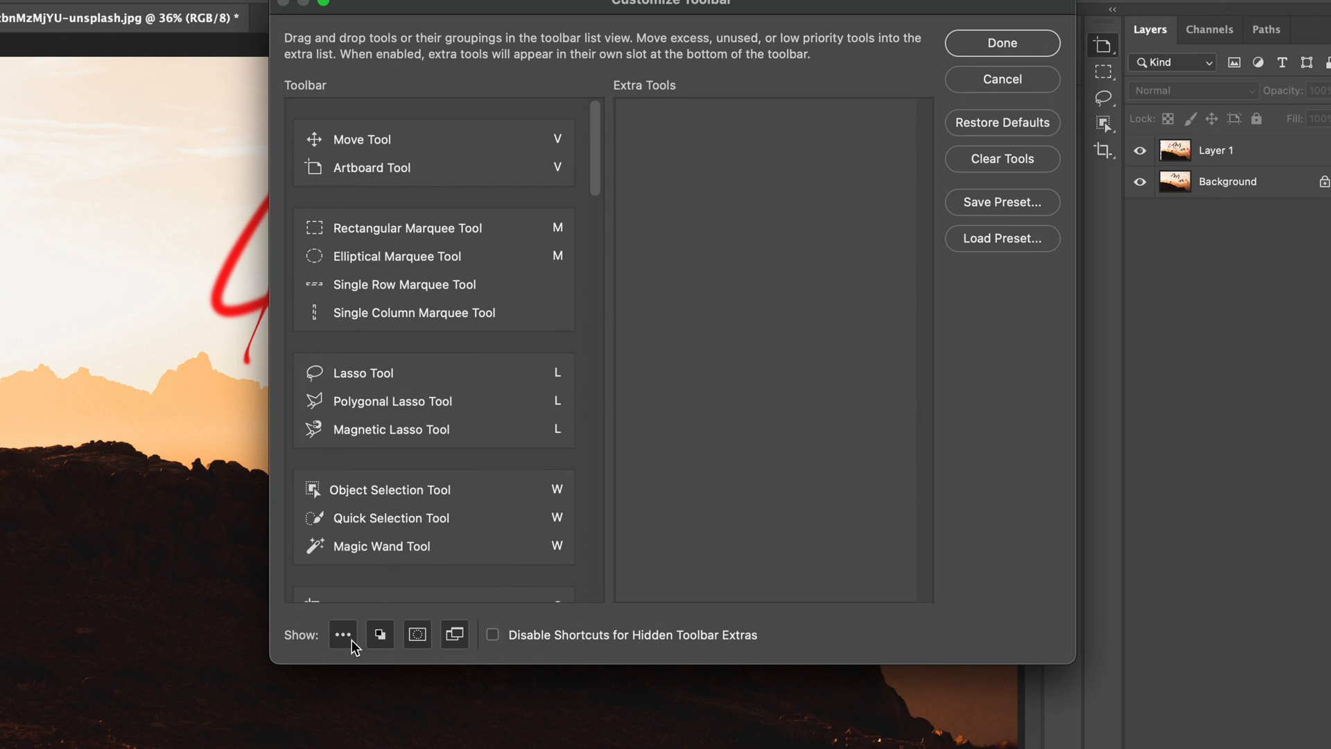
{"action": "left_click", "coordinate": [342, 639]}
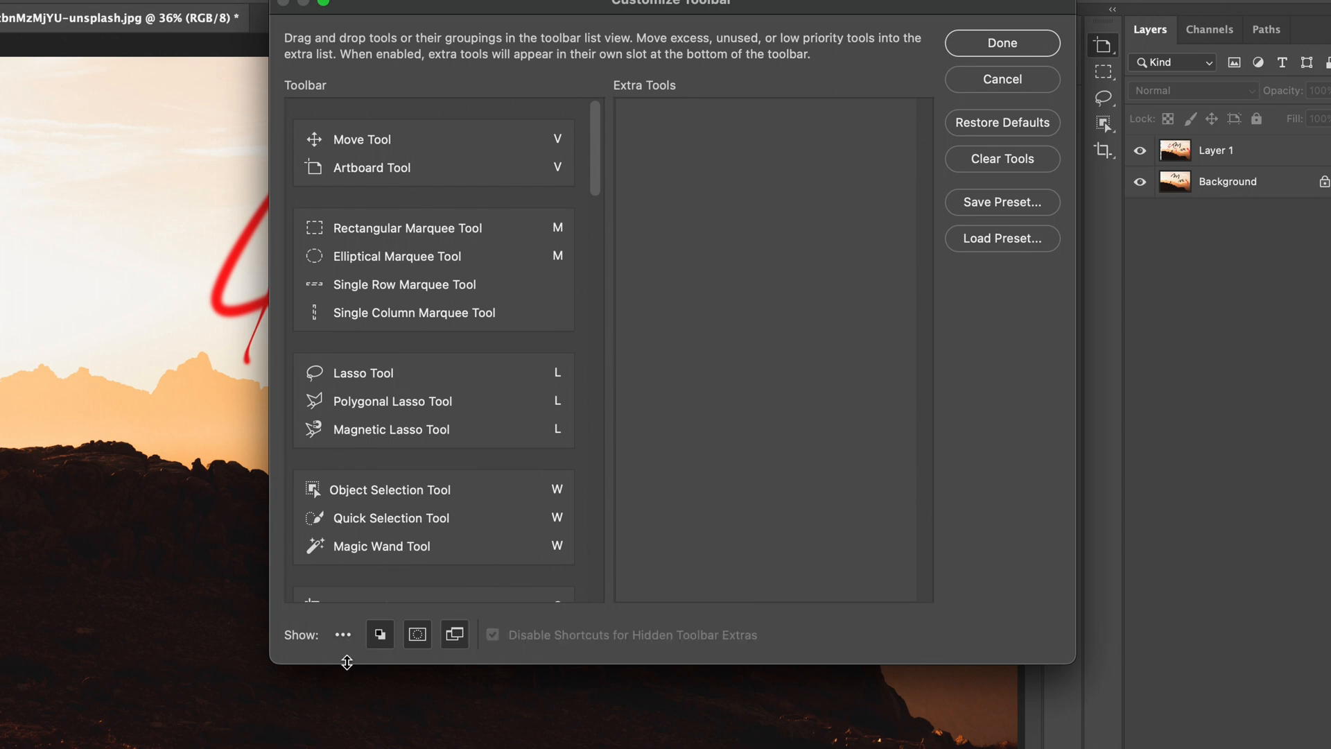
{"action": "left_click", "coordinate": [380, 635]}
{"action": "left_click", "coordinate": [345, 645]}
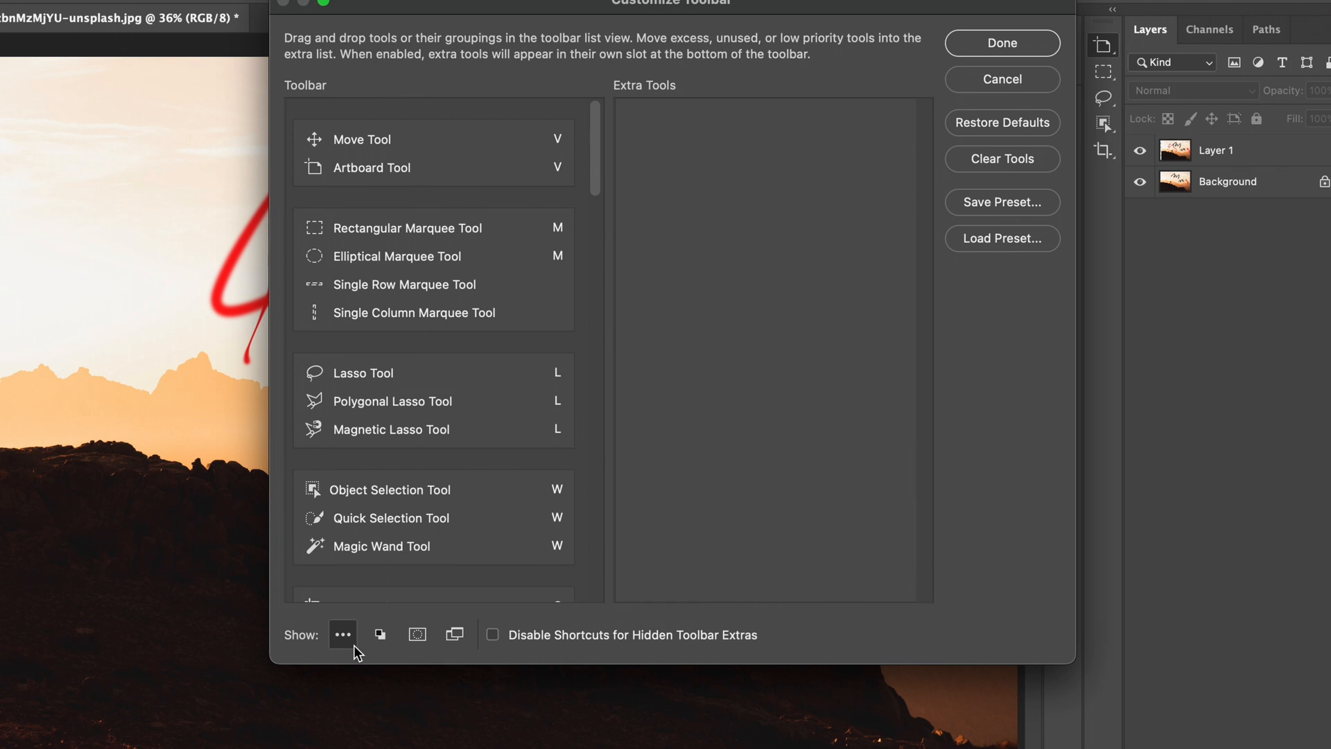
Step: Restore the toolbar defaults in the Customize Toolbar dialog and apply the change
{"action": "left_click_drag", "start_coordinate": [742, 14], "coordinate": [584, 37]}
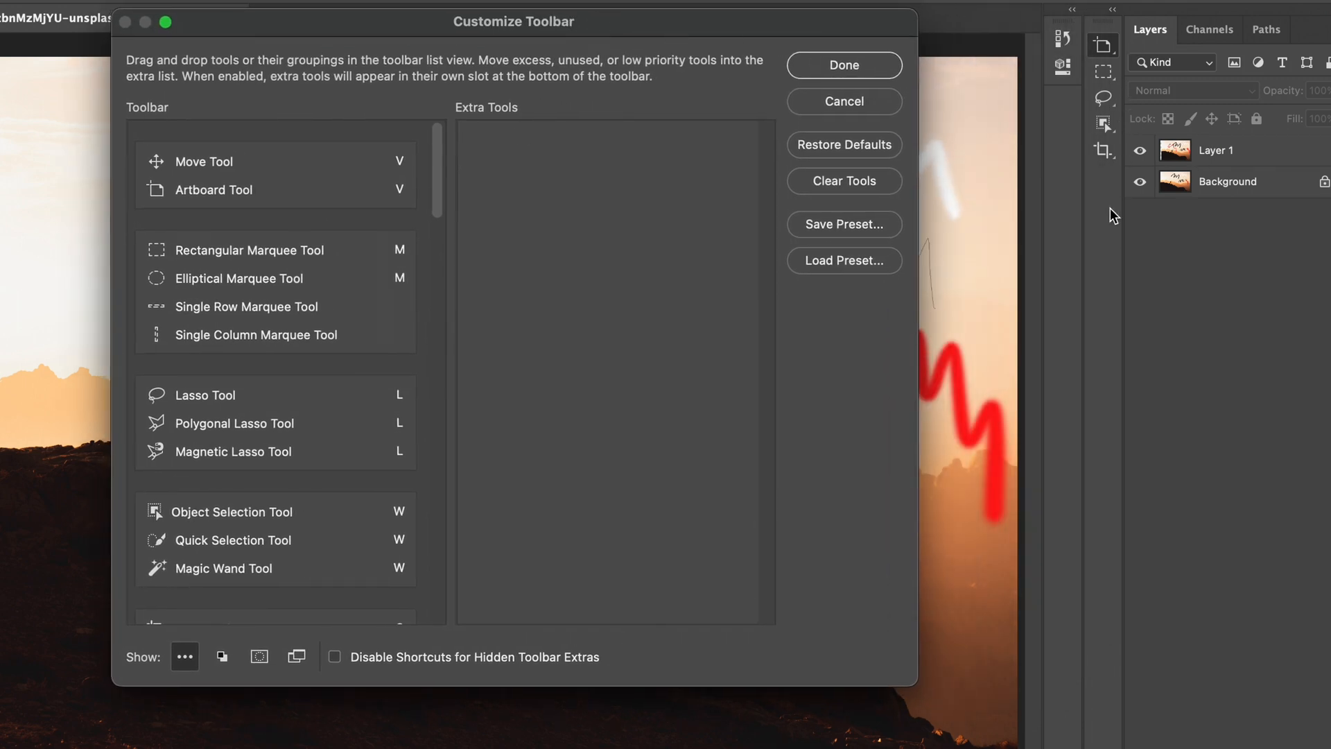
{"action": "left_click", "coordinate": [846, 147]}
{"action": "left_click", "coordinate": [845, 65]}
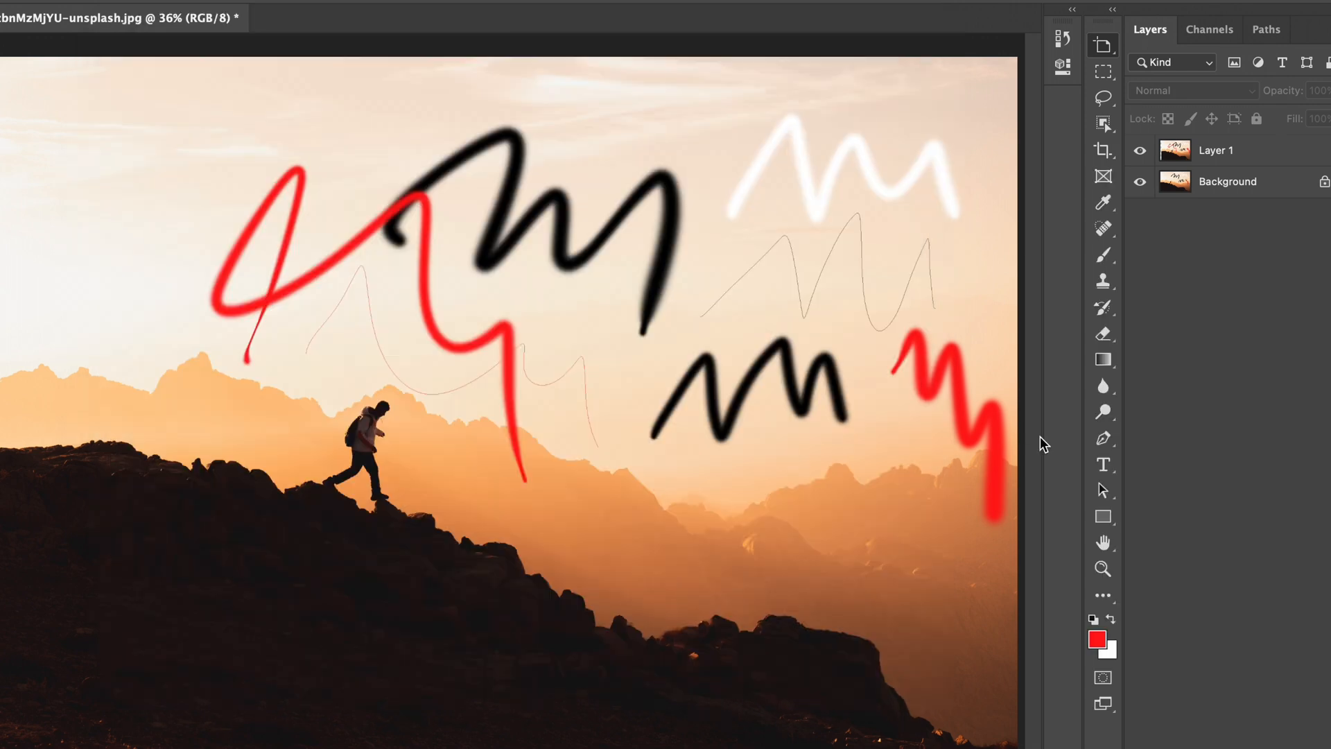
Step: Reopen the Customize Toolbar dialog, hide the Quick Mask, extra tools, color and Screen Mode controls, and apply the change
{"action": "left_click", "coordinate": [1105, 597]}
{"action": "left_click", "coordinate": [1167, 593]}
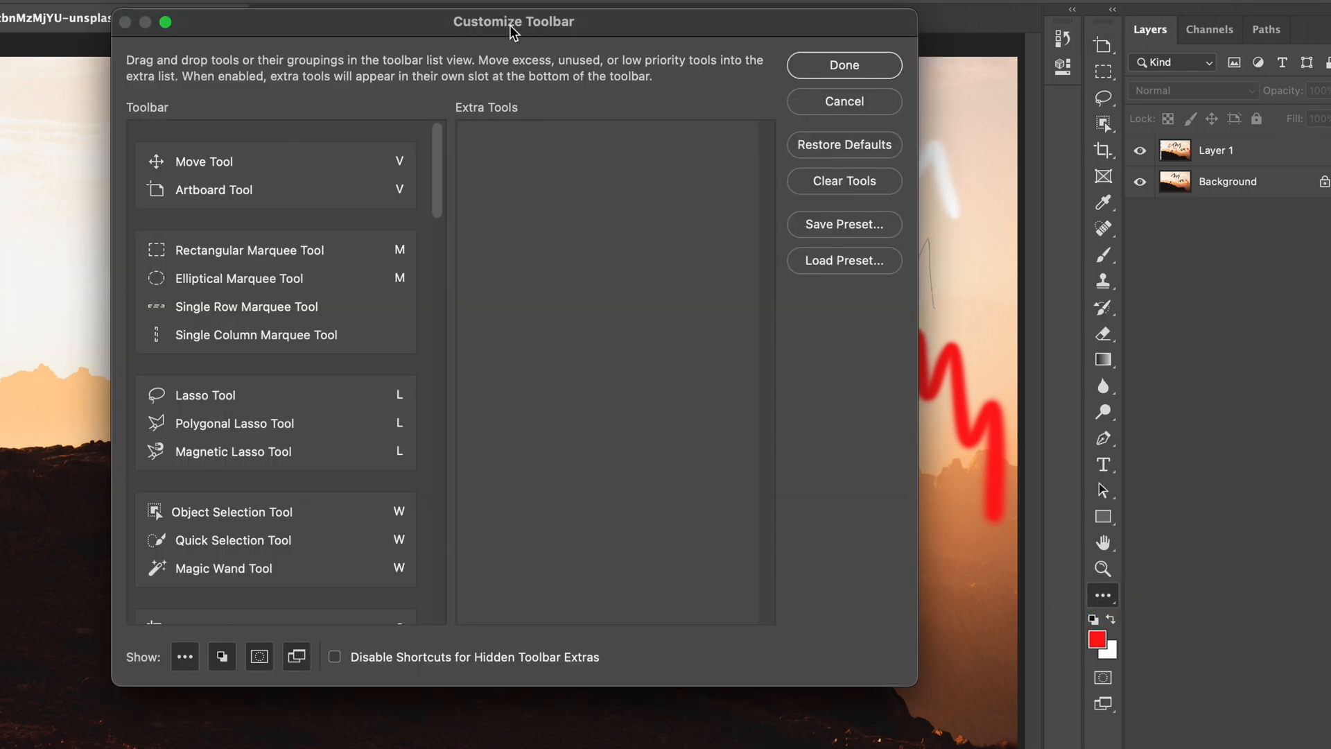
{"action": "left_click_drag", "start_coordinate": [513, 31], "coordinate": [457, 15]}
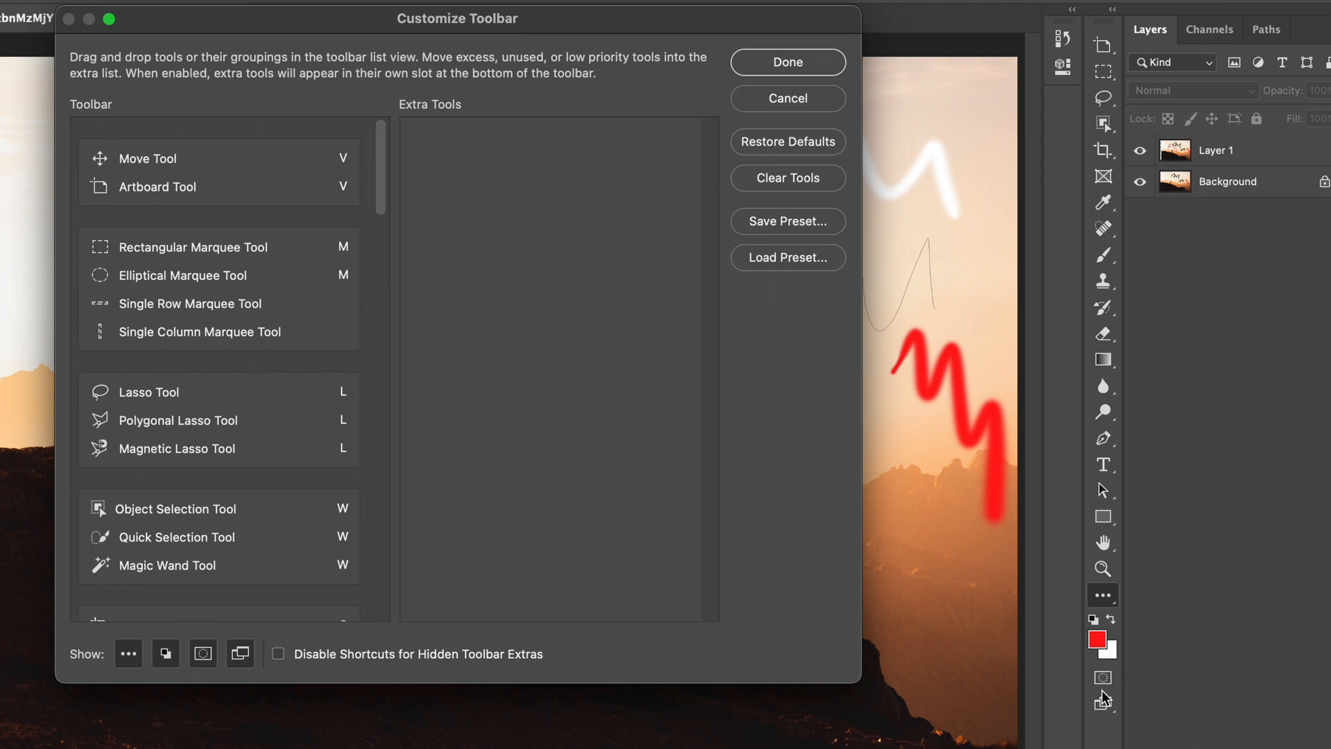
{"action": "left_click", "coordinate": [204, 658]}
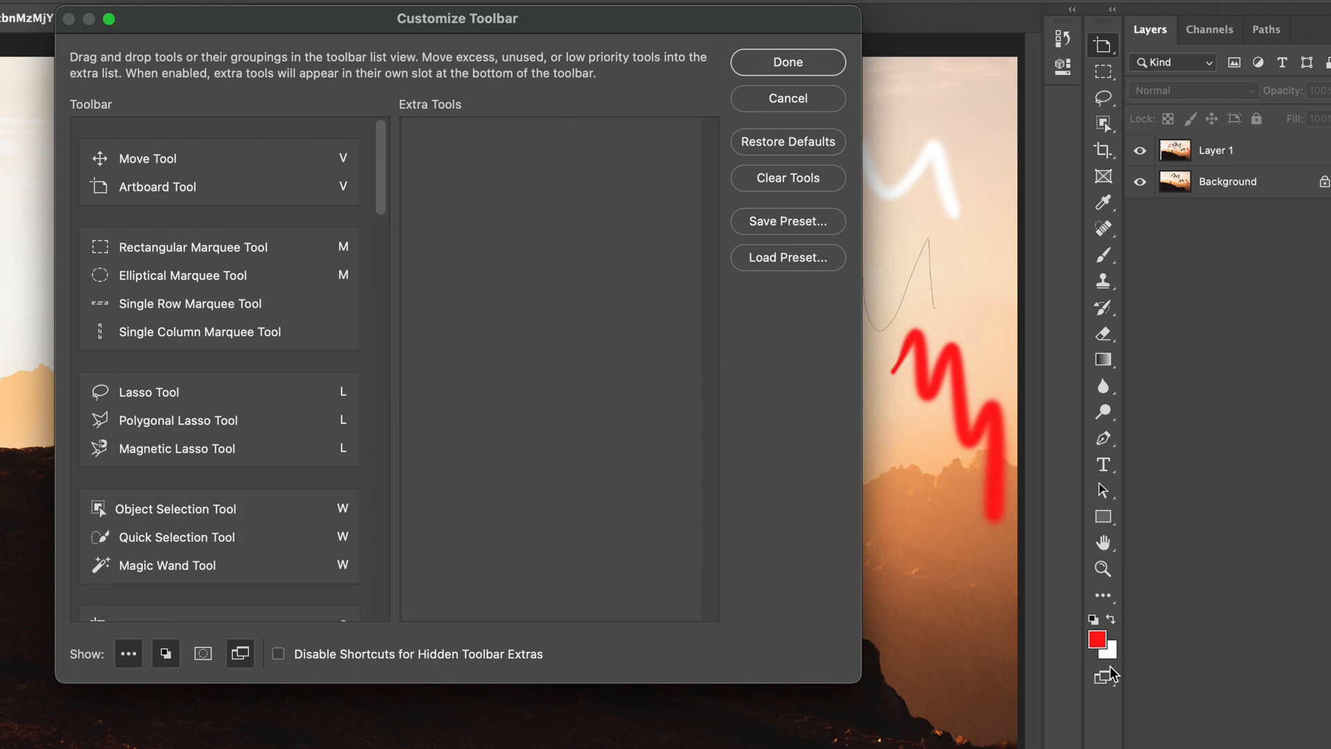
{"action": "left_click", "coordinate": [129, 661]}
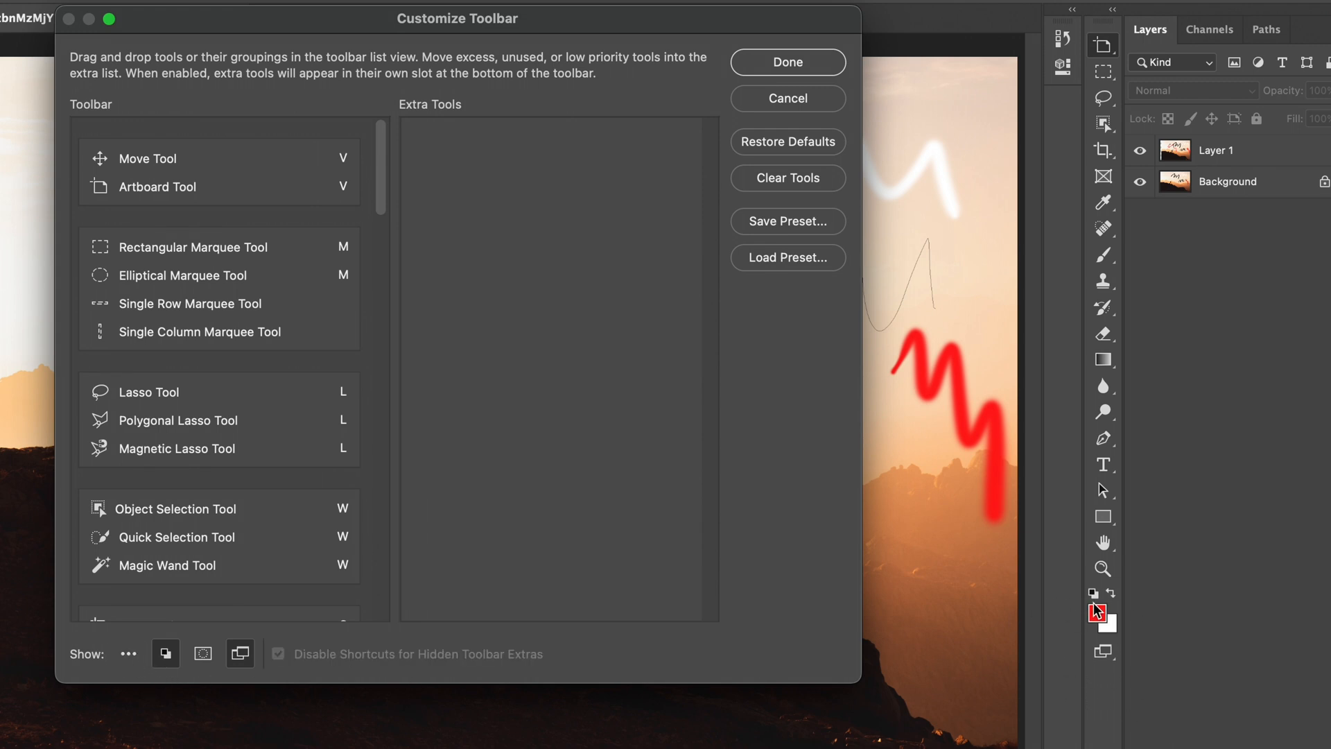
{"action": "left_click", "coordinate": [165, 653]}
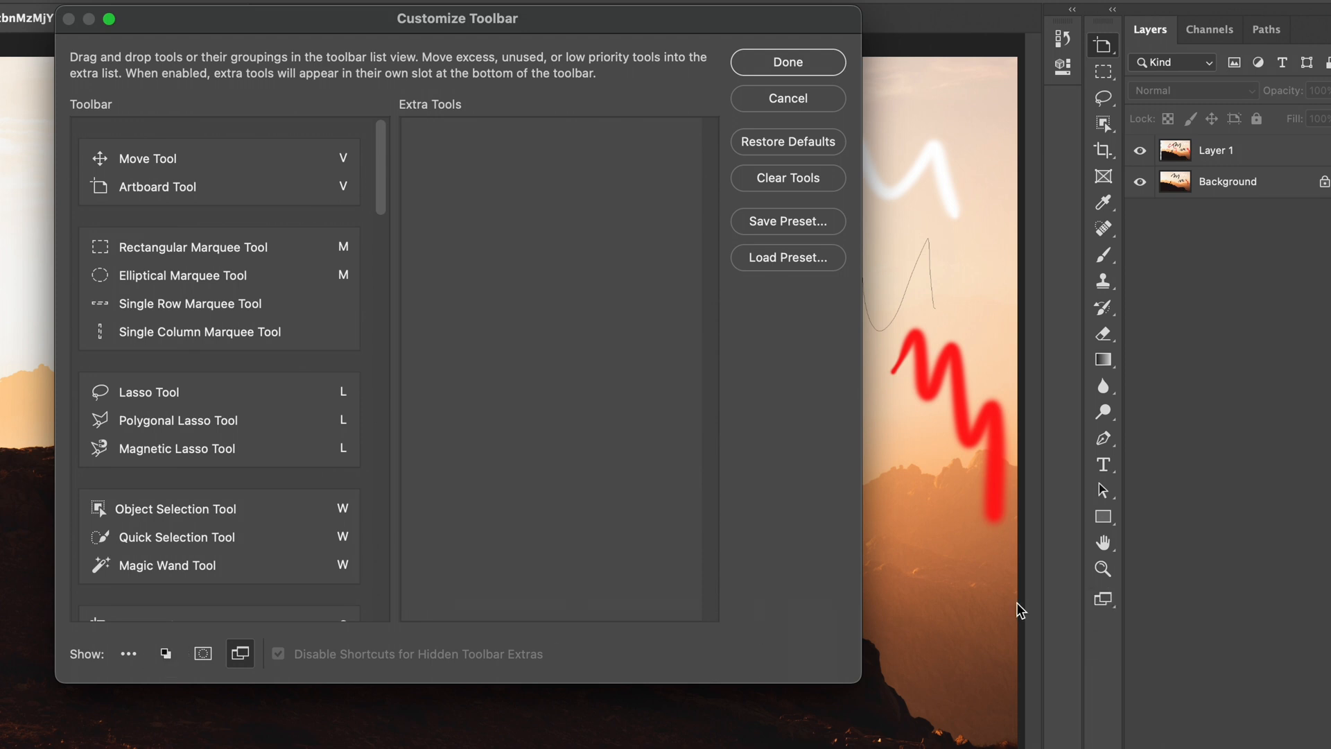
{"action": "left_click", "coordinate": [239, 653]}
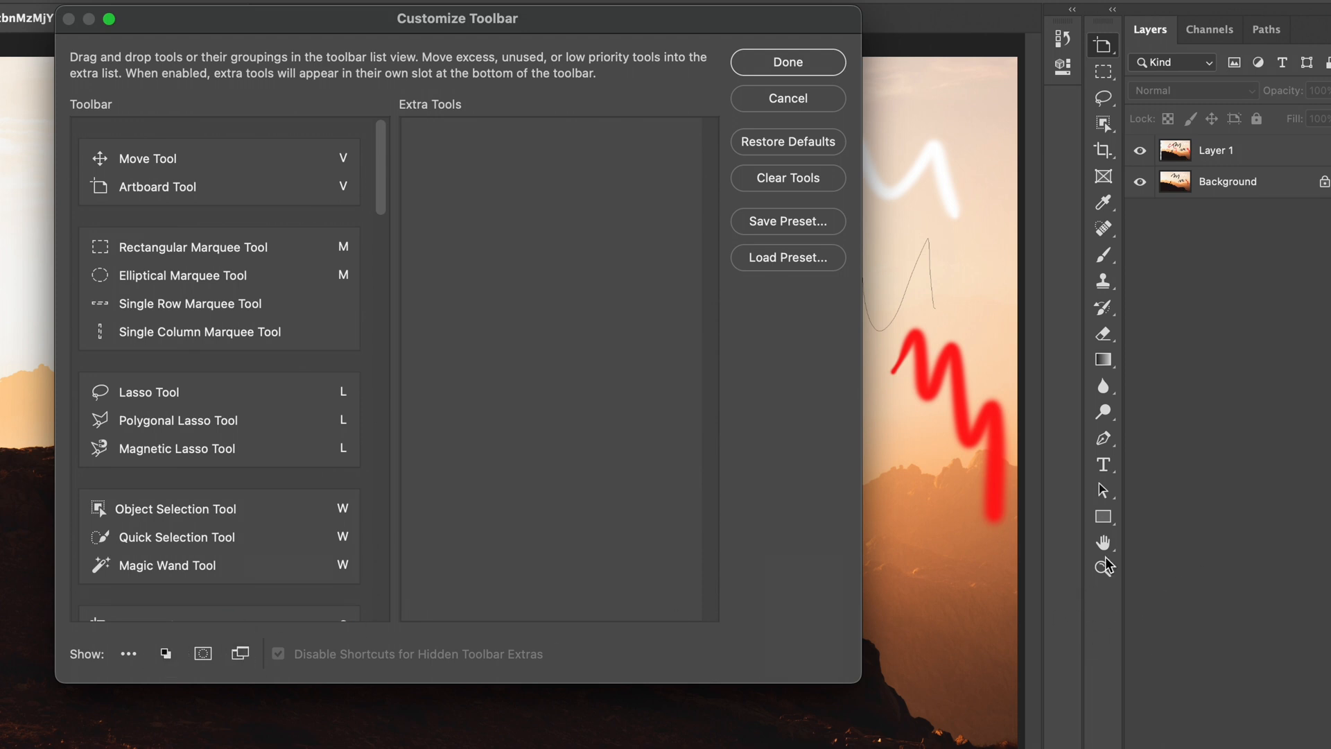
{"action": "left_click", "coordinate": [787, 64]}
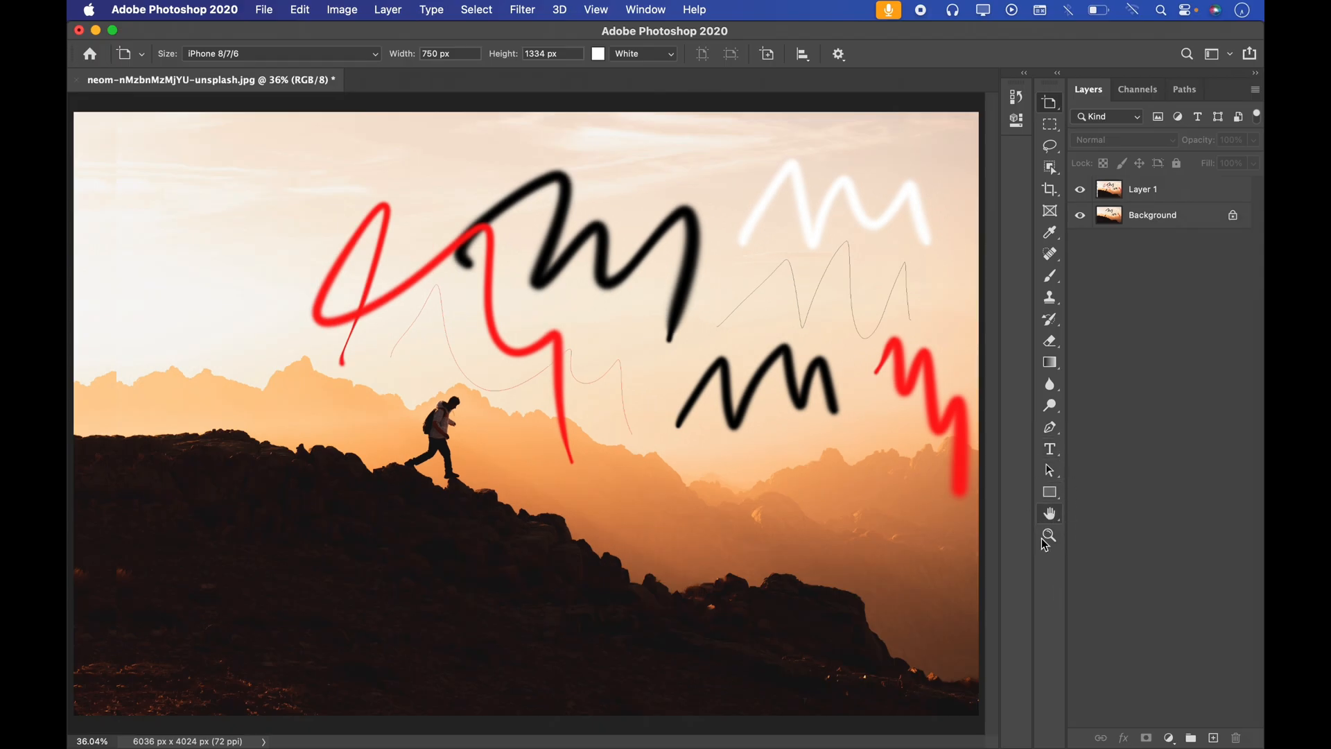
Step: Reopen the Customize Toolbar dialog, show all four hidden toolbar controls again, restore the defaults and apply the change
{"action": "left_click", "coordinate": [300, 10]}
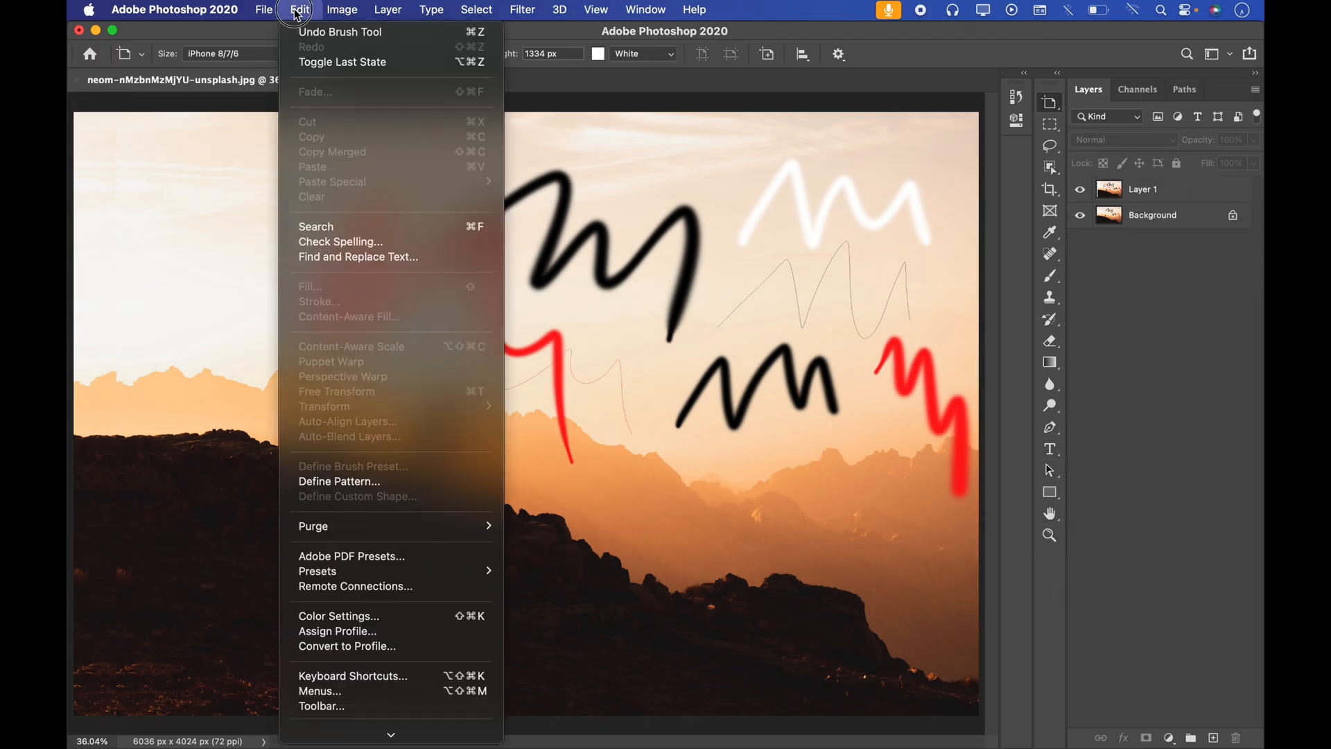
{"action": "left_click", "coordinate": [331, 705]}
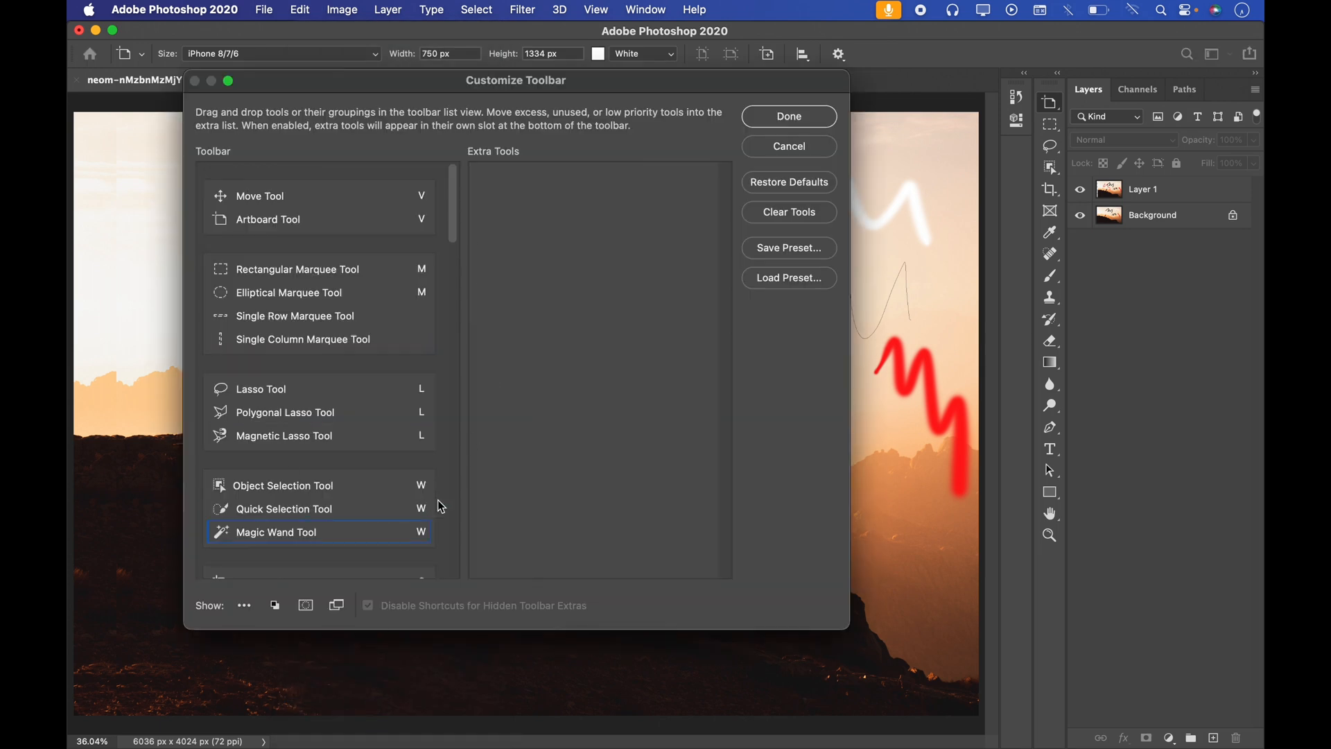
{"action": "left_click", "coordinate": [244, 605]}
{"action": "left_click", "coordinate": [274, 606]}
{"action": "left_click", "coordinate": [306, 605]}
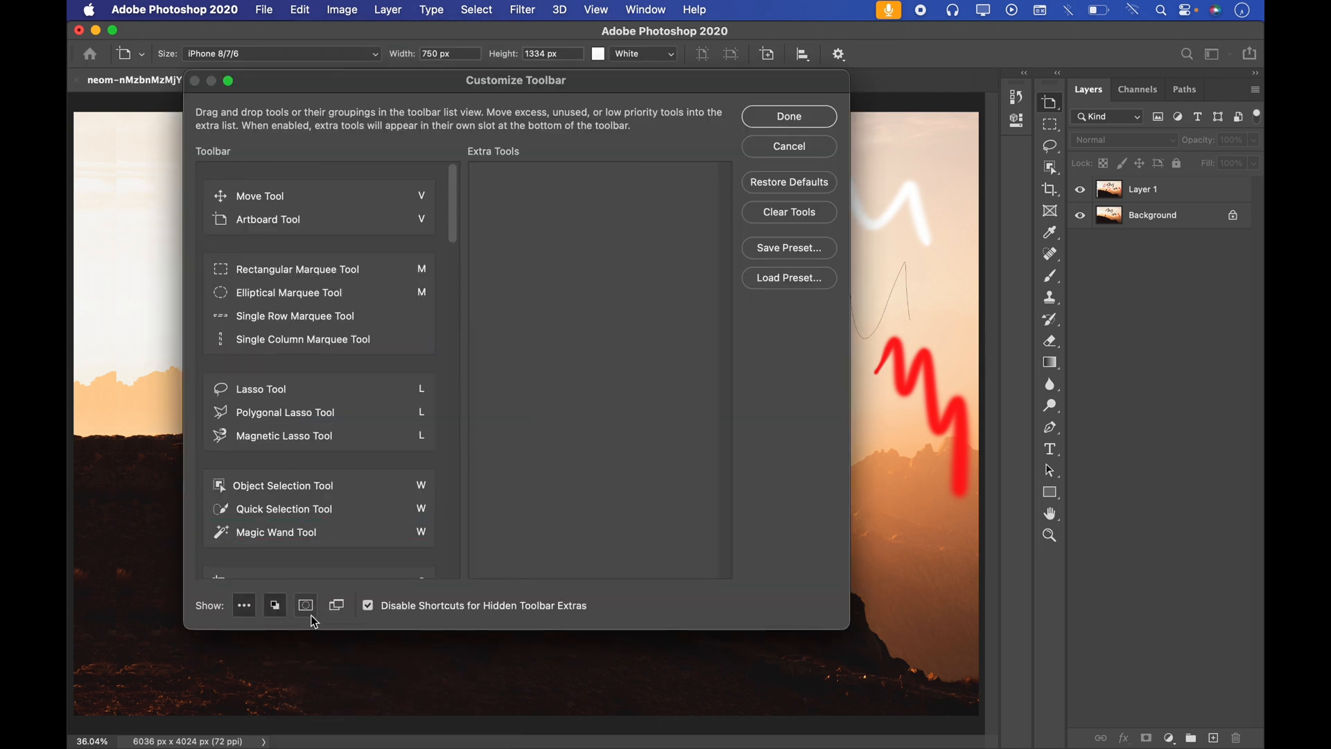
{"action": "left_click", "coordinate": [337, 605]}
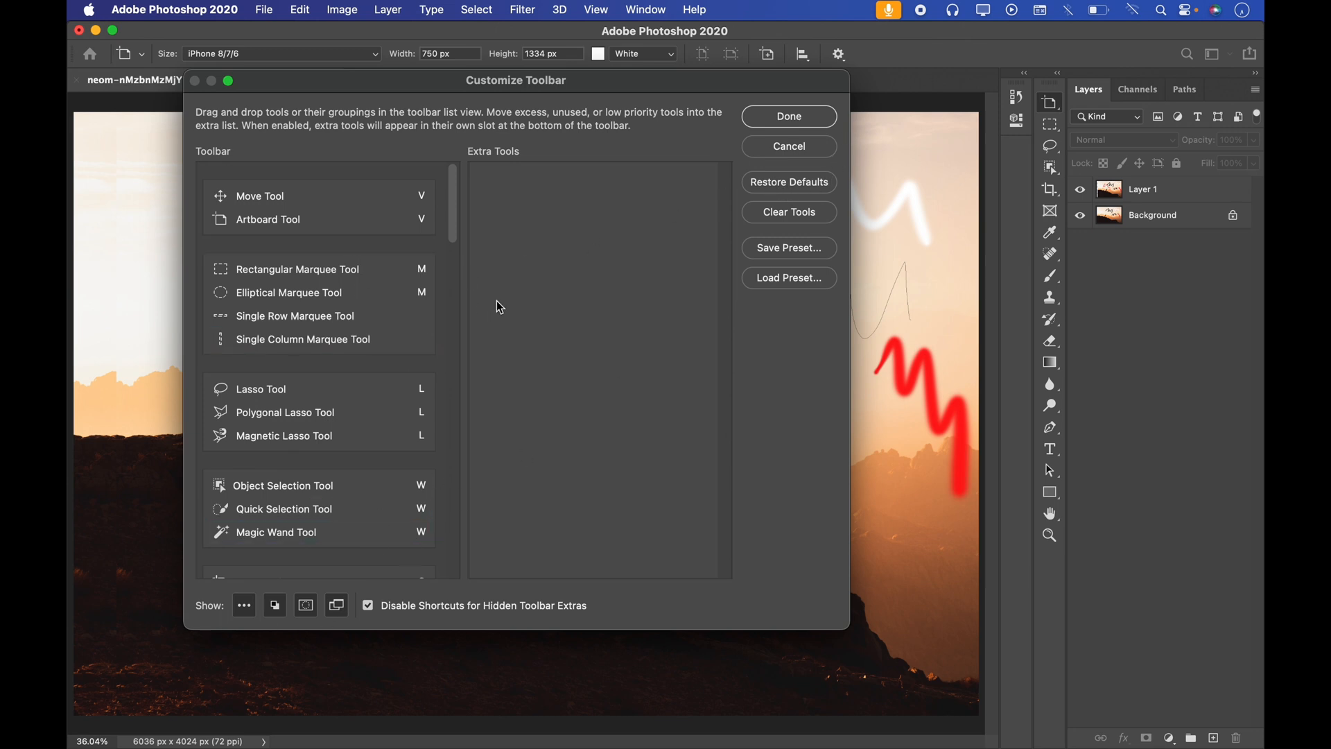
{"action": "left_click", "coordinate": [795, 189]}
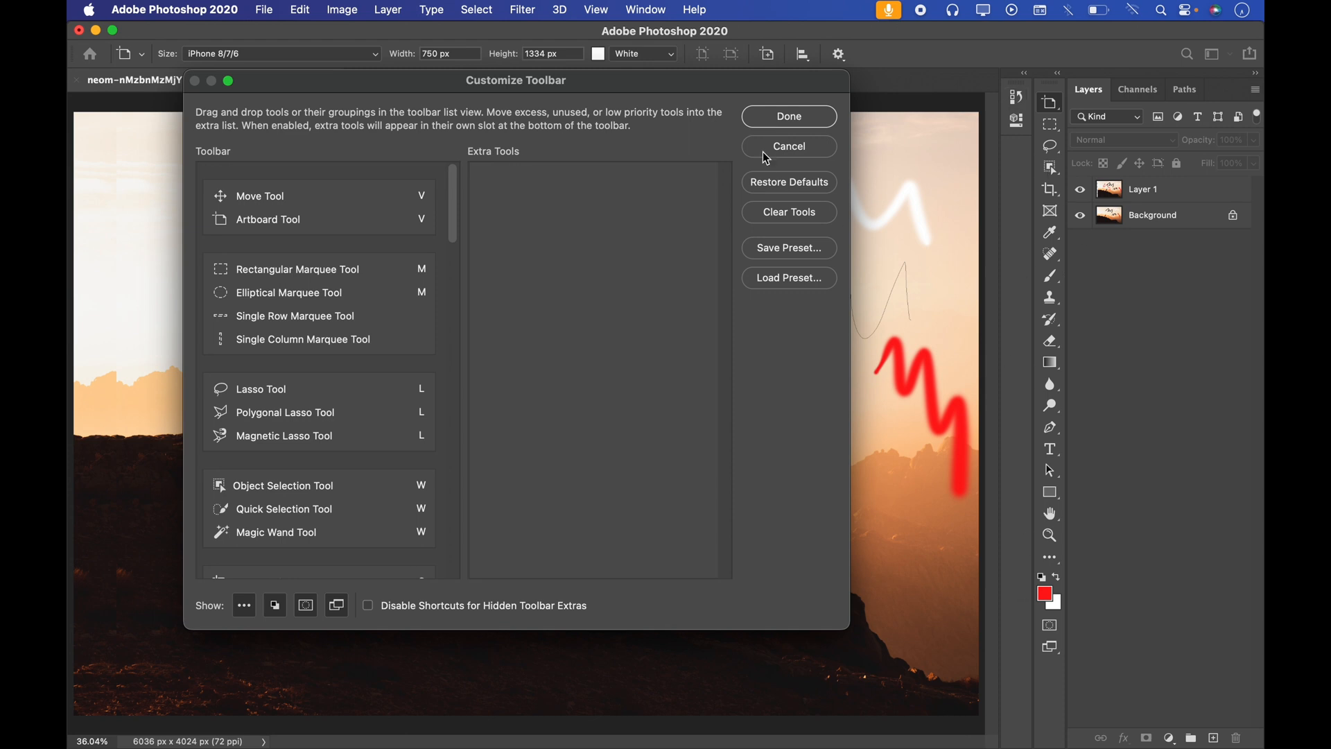
{"action": "left_click", "coordinate": [798, 119]}
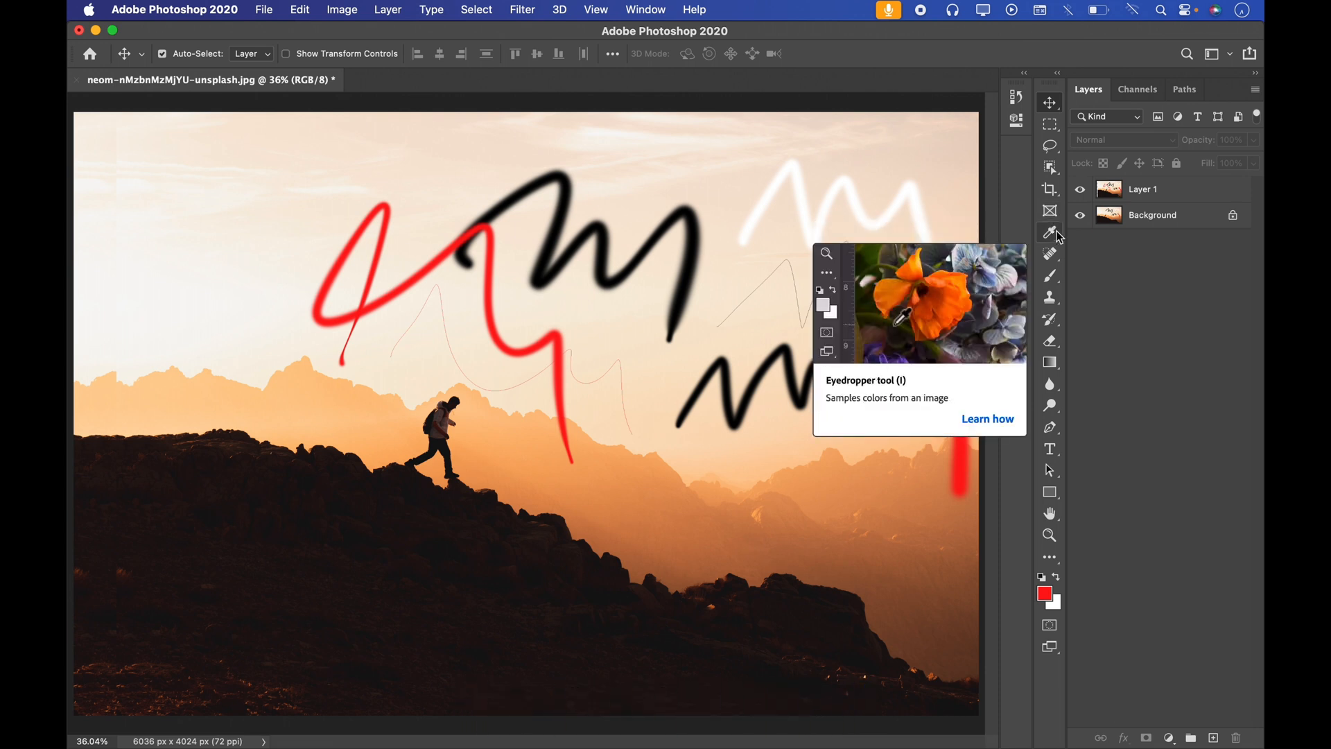
Step: Show the Spot Healing Brush tool group and examine the Selection tools section of the Tools Panel Overview image
{"action": "left_click", "coordinate": [1050, 253]}
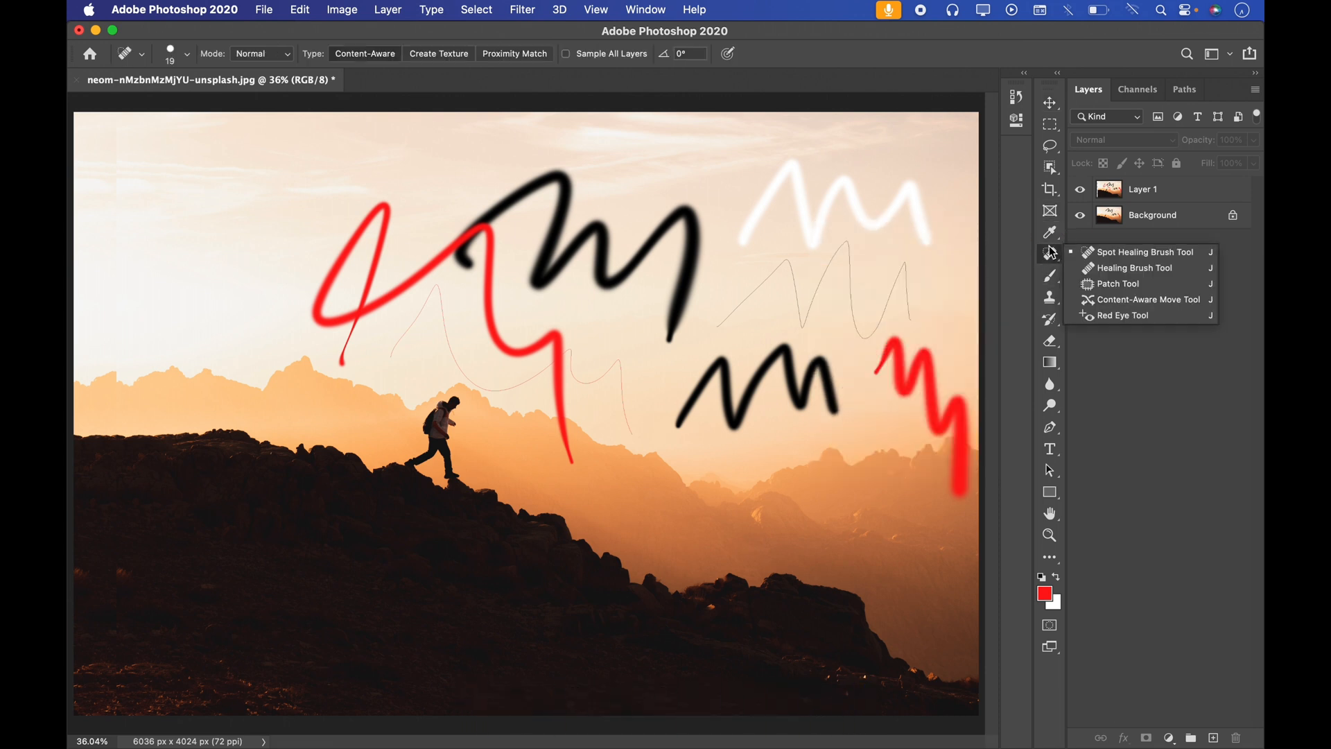
{"action": "left_click", "coordinate": [1073, 403]}
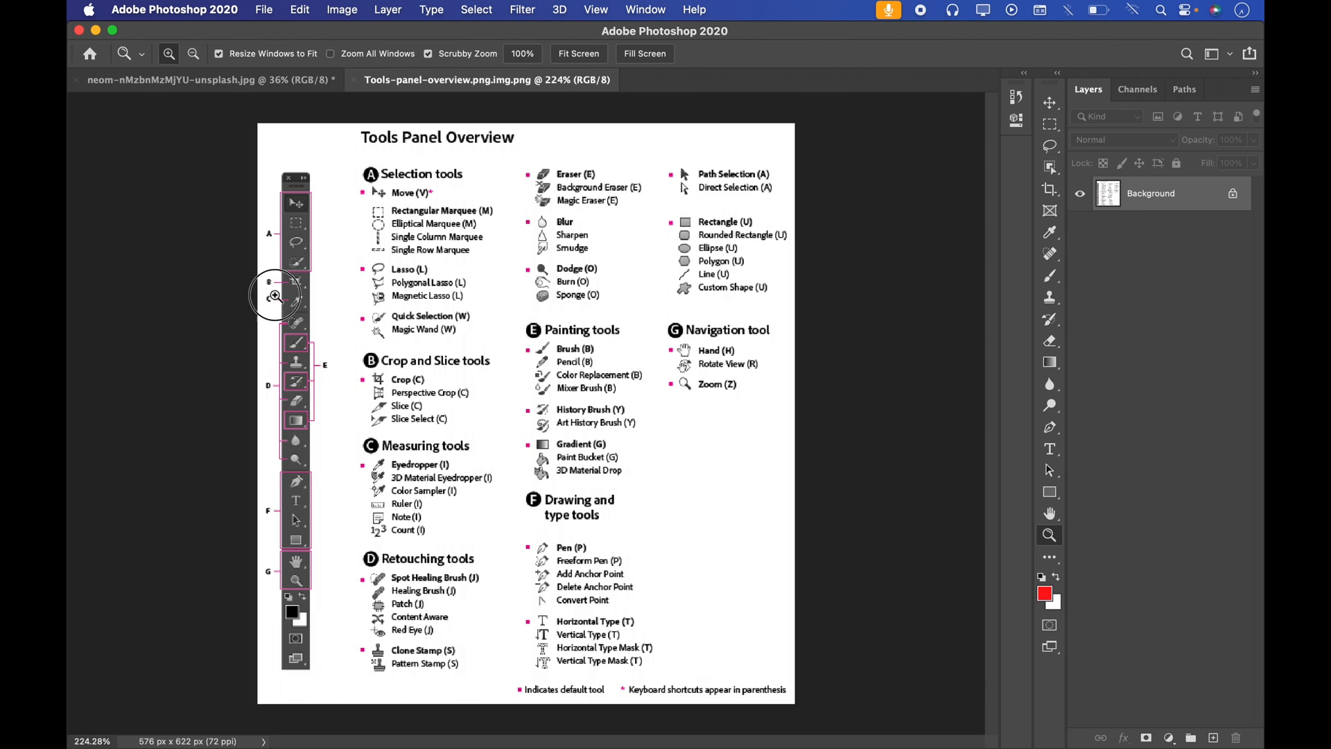
{"action": "left_click", "coordinate": [269, 298]}
{"action": "left_click_drag", "start_coordinate": [281, 182], "coordinate": [306, 173]}
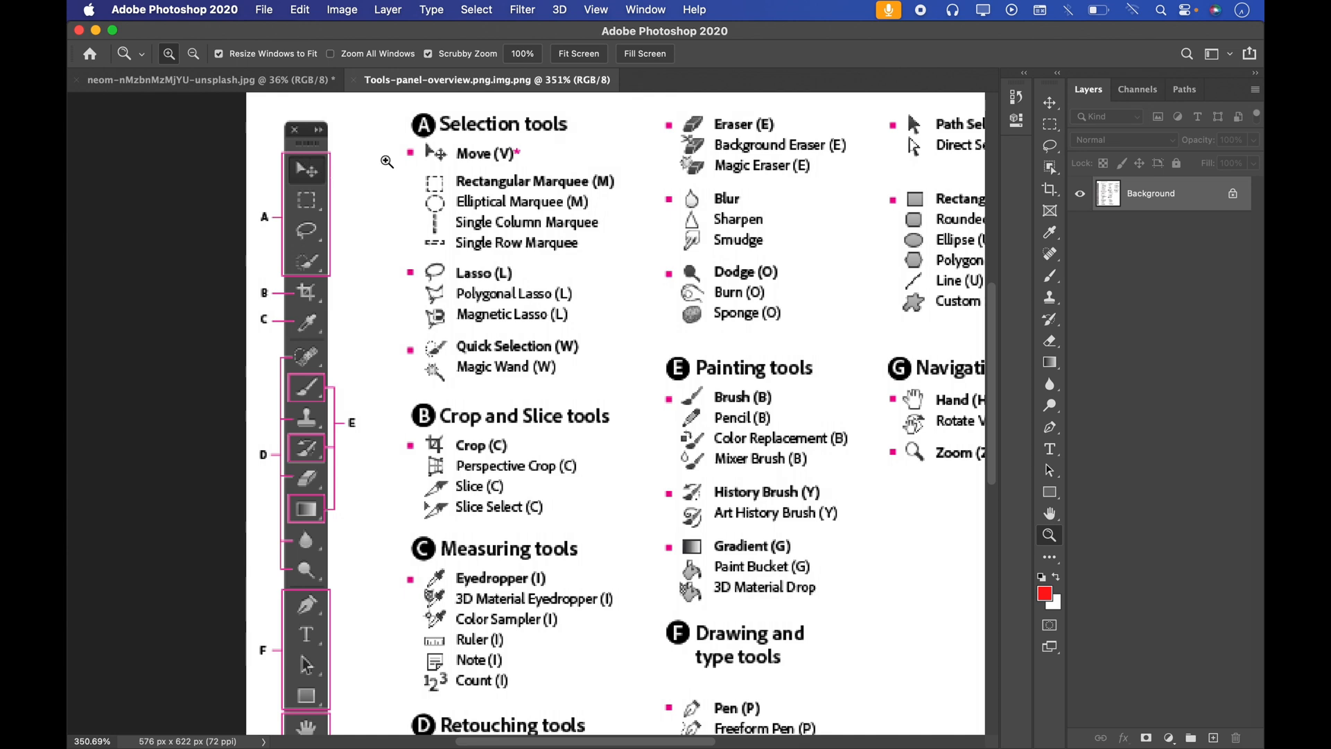
{"action": "left_click_drag", "start_coordinate": [549, 153], "coordinate": [424, 221]}
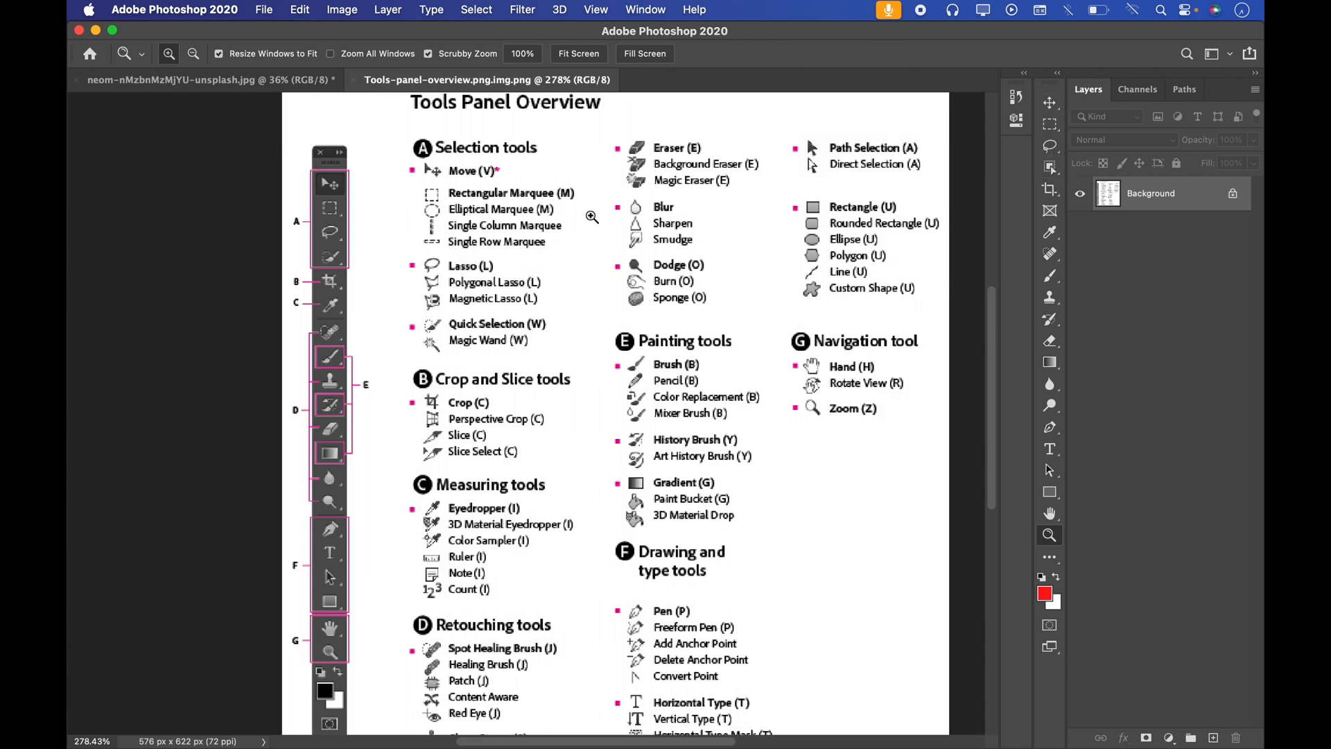
{"action": "left_click_drag", "start_coordinate": [497, 302], "coordinate": [495, 303]}
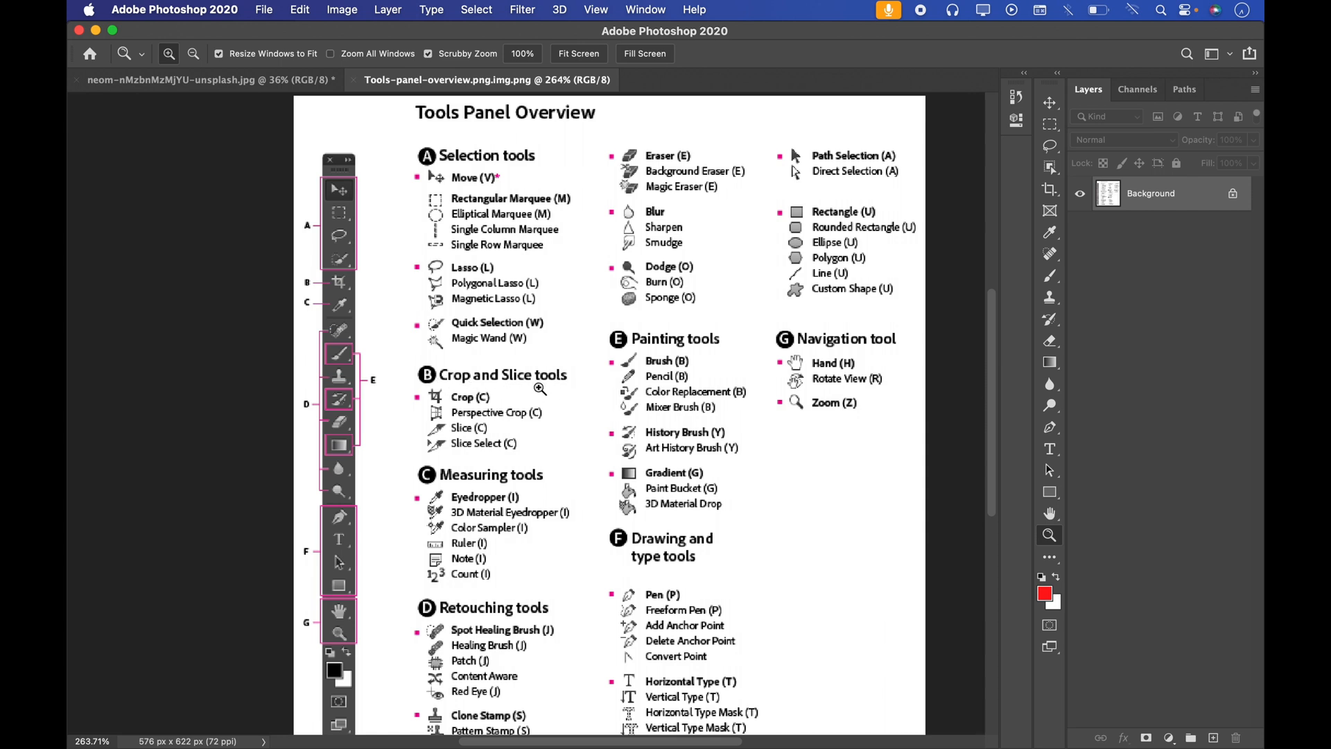
Step: Browse the Crop, Frame and Eyedropper tool groups alongside the Tools Panel Overview chart
{"action": "left_click", "coordinate": [1050, 191]}
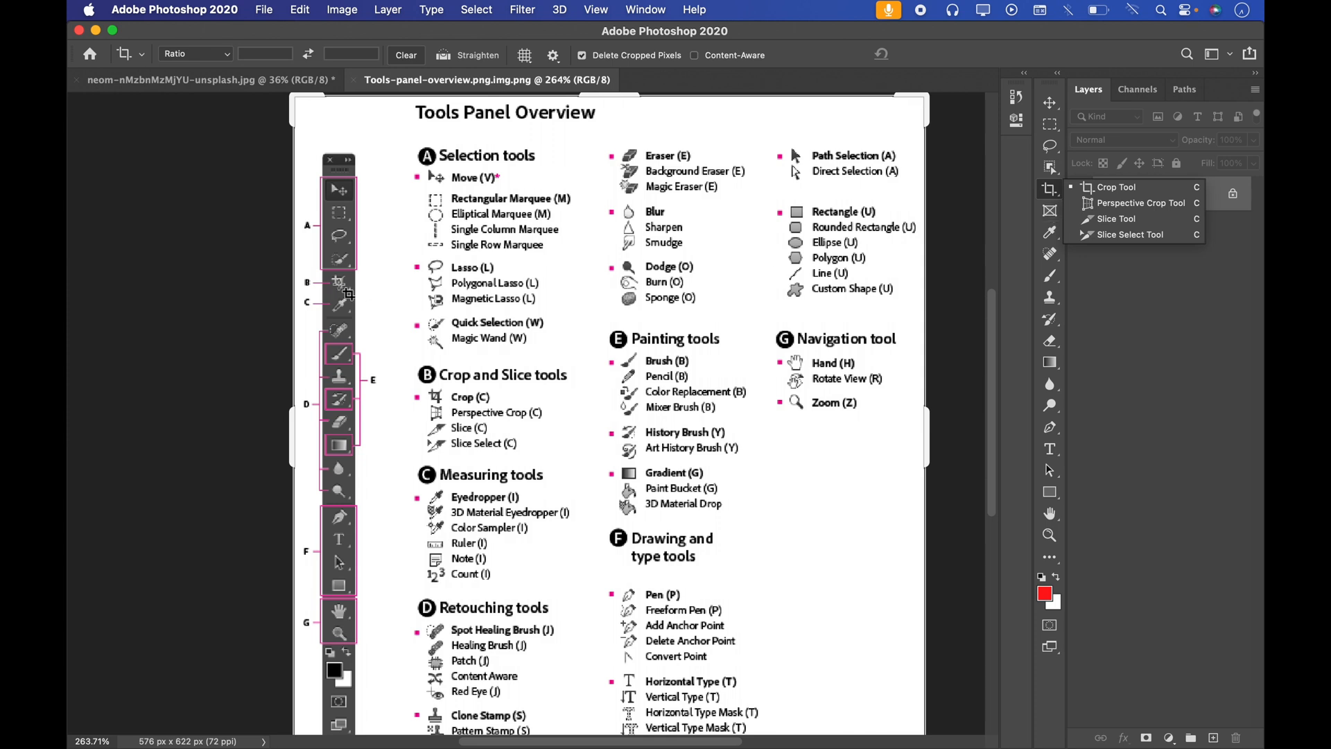
{"action": "left_click", "coordinate": [1051, 215]}
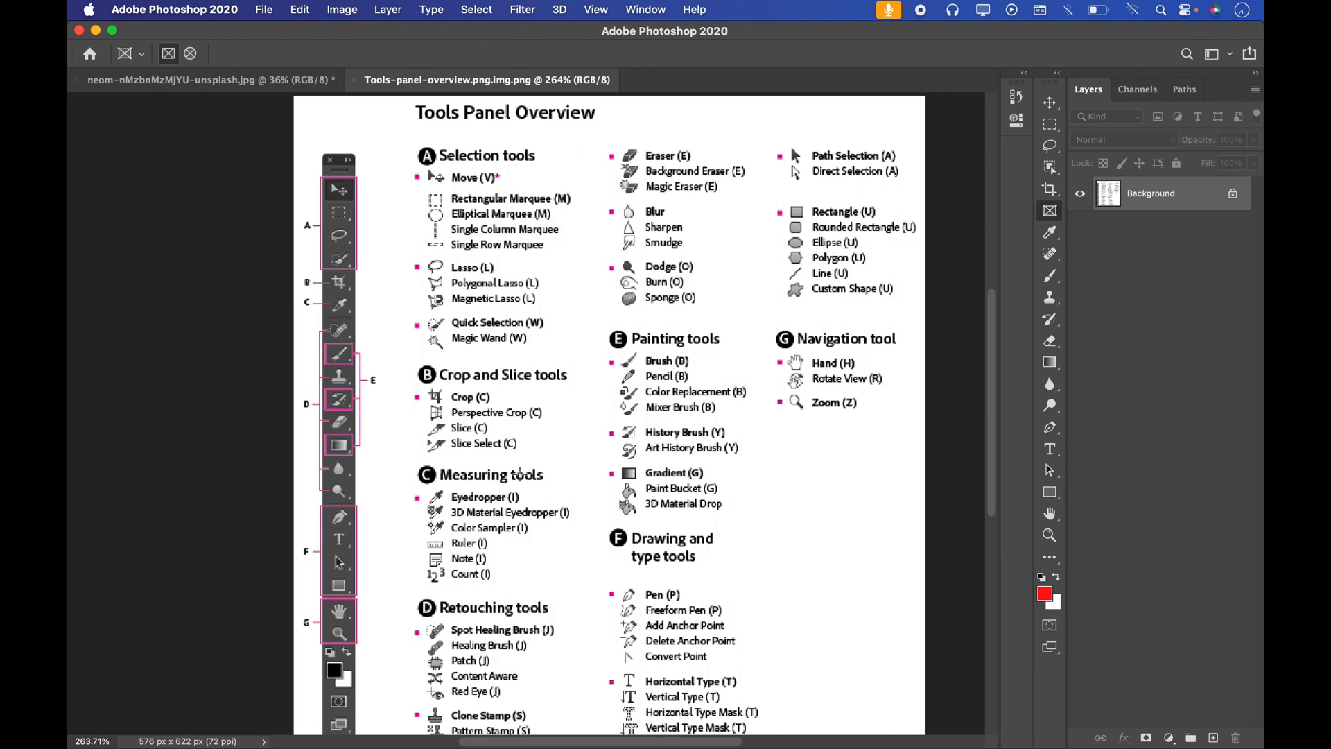
{"action": "left_click", "coordinate": [1054, 237]}
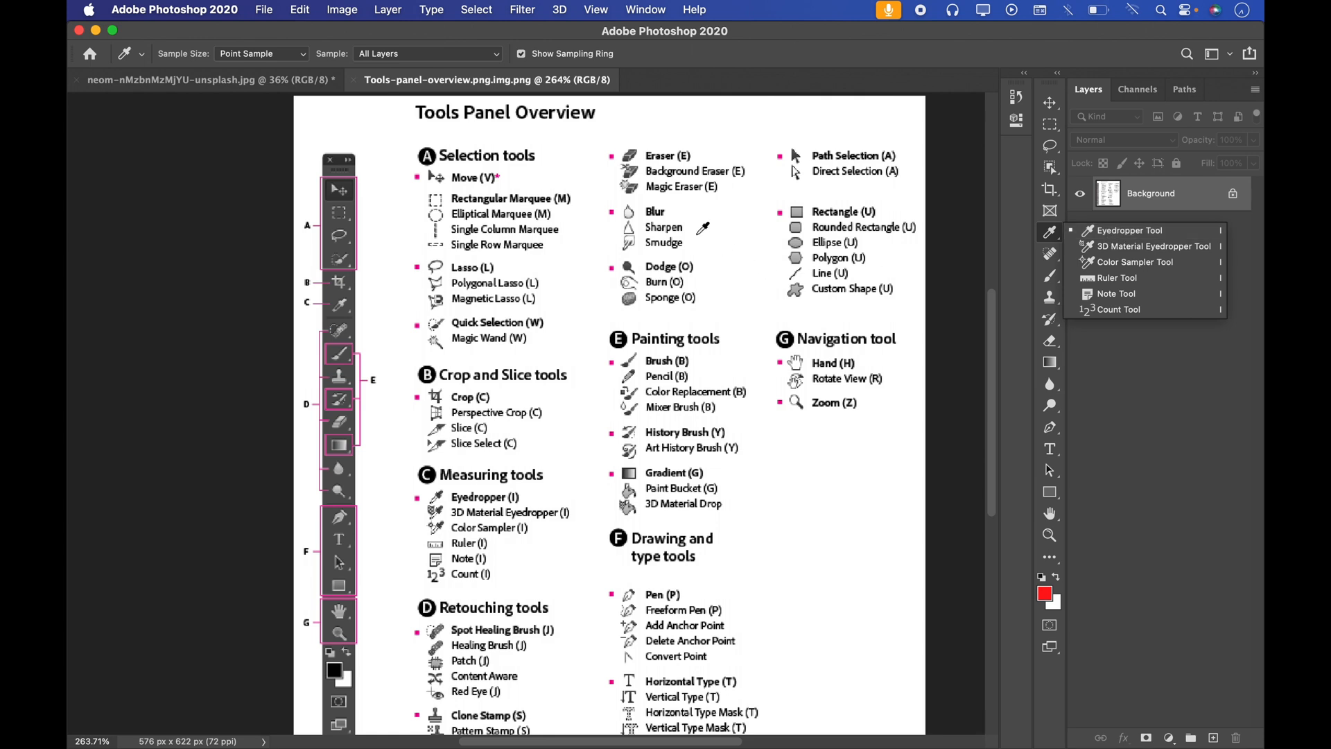
Step: Switch to the mountain photo and sample a dark foreground color from its rocky slope with the Eyedropper Tool
{"action": "left_click", "coordinate": [252, 81]}
{"action": "right_click", "coordinate": [1049, 236]}
{"action": "left_click", "coordinate": [1086, 233]}
{"action": "left_click_drag", "start_coordinate": [305, 379], "coordinate": [555, 525]}
Step: Measure a nearly horizontal distance across the photo's sky with the Ruler Tool
{"action": "left_click_drag", "start_coordinate": [1048, 234], "coordinate": [1113, 278]}
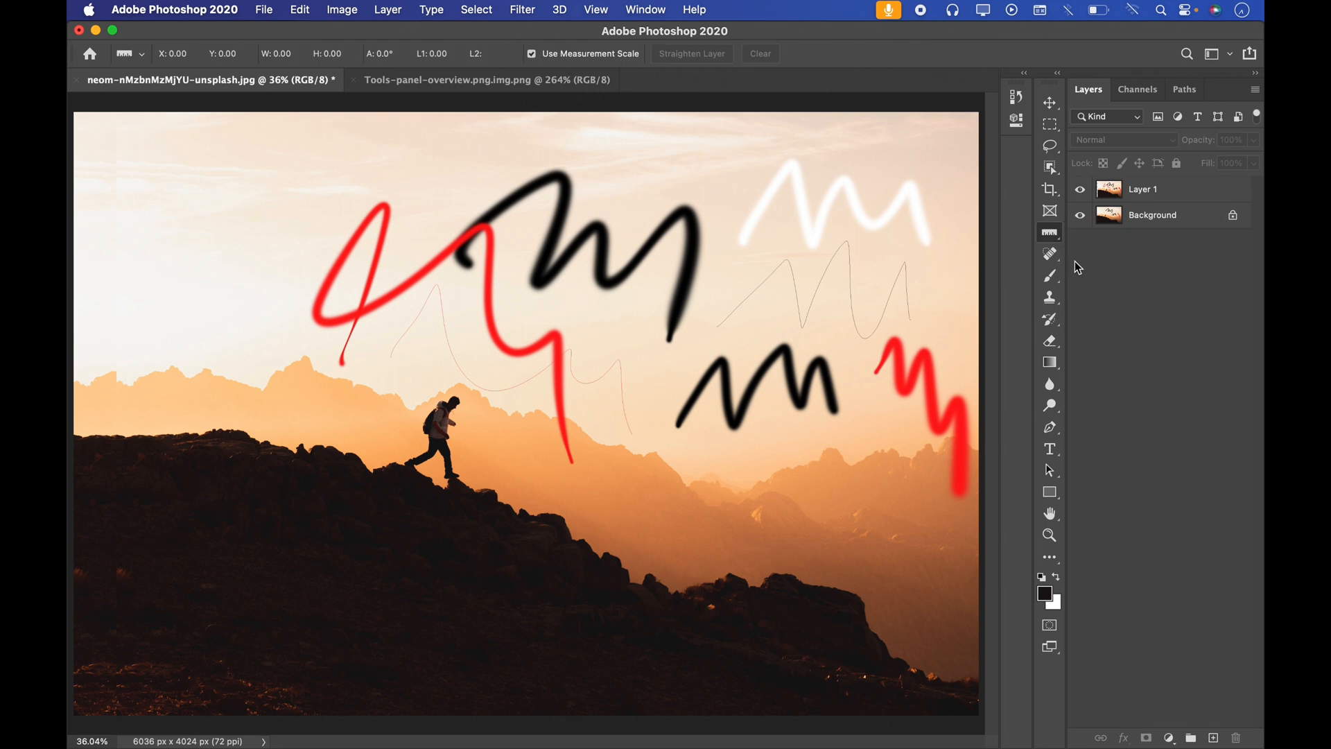
{"action": "left_click_drag", "start_coordinate": [195, 275], "coordinate": [889, 279]}
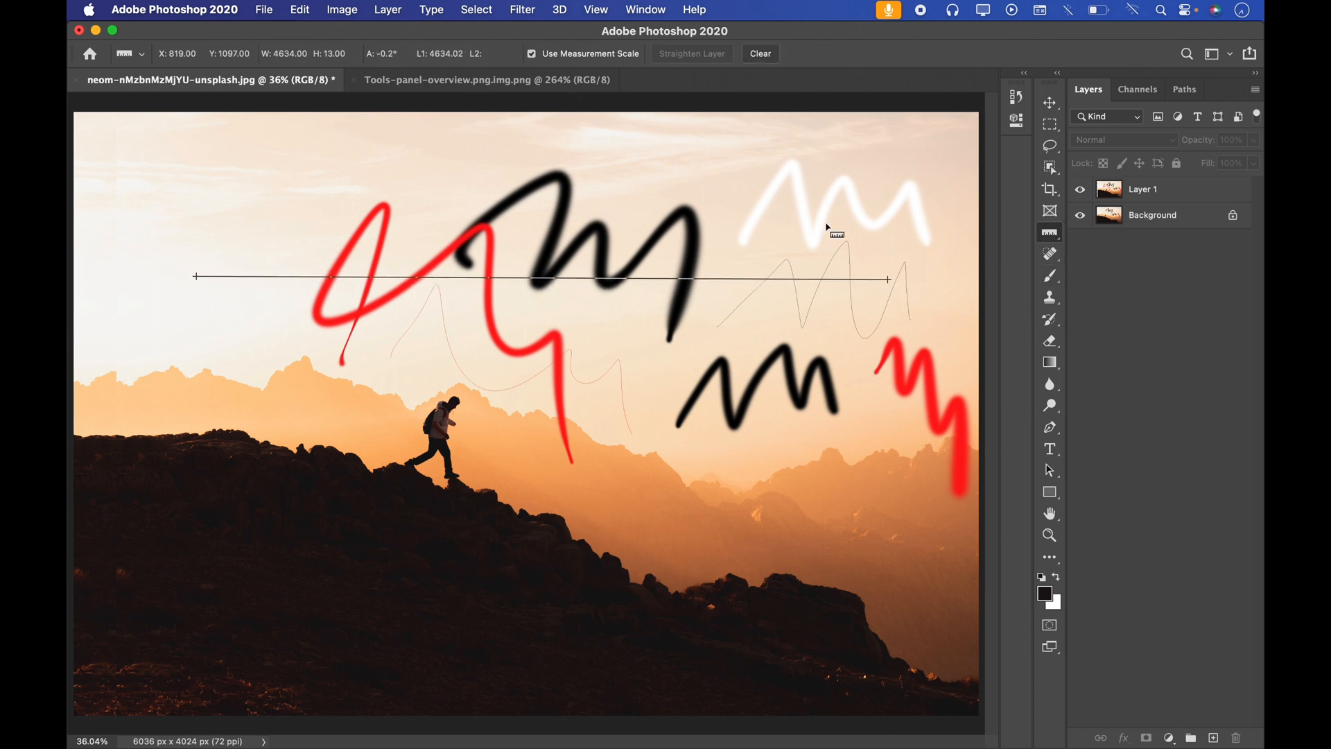
Step: Return to the Tools Panel Overview image and examine its Retouching tools section
{"action": "left_click", "coordinate": [488, 80]}
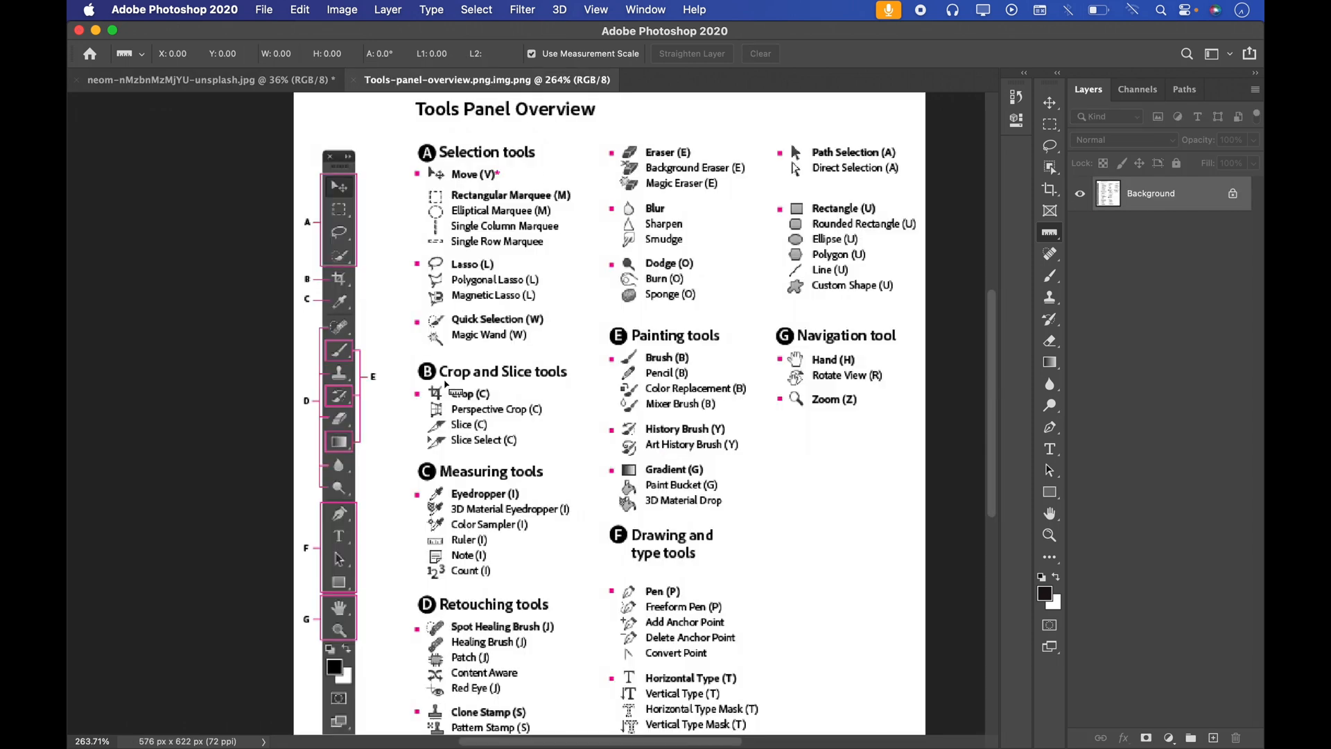
{"action": "scroll", "coordinate": [513, 583], "scroll_direction": "down", "scroll_amount": 5}
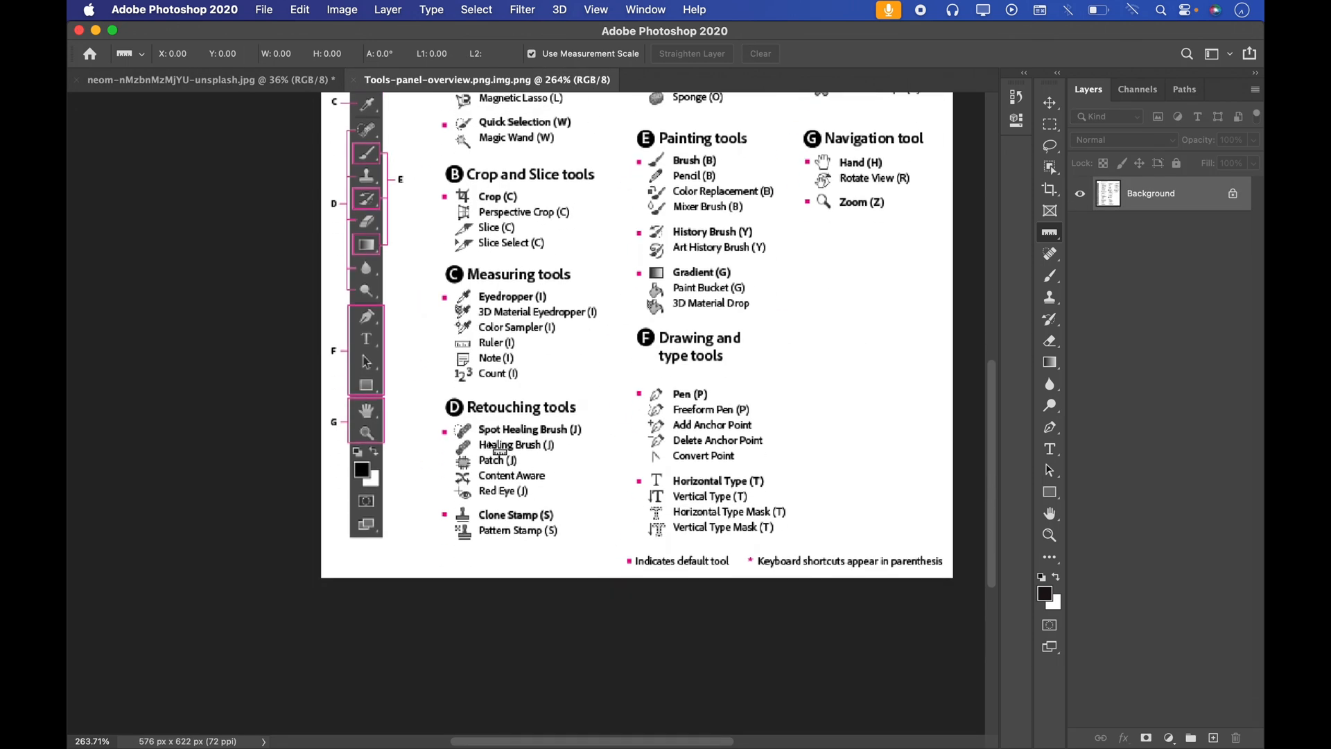
{"action": "scroll", "coordinate": [471, 437], "scroll_direction": "up", "scroll_amount": 2}
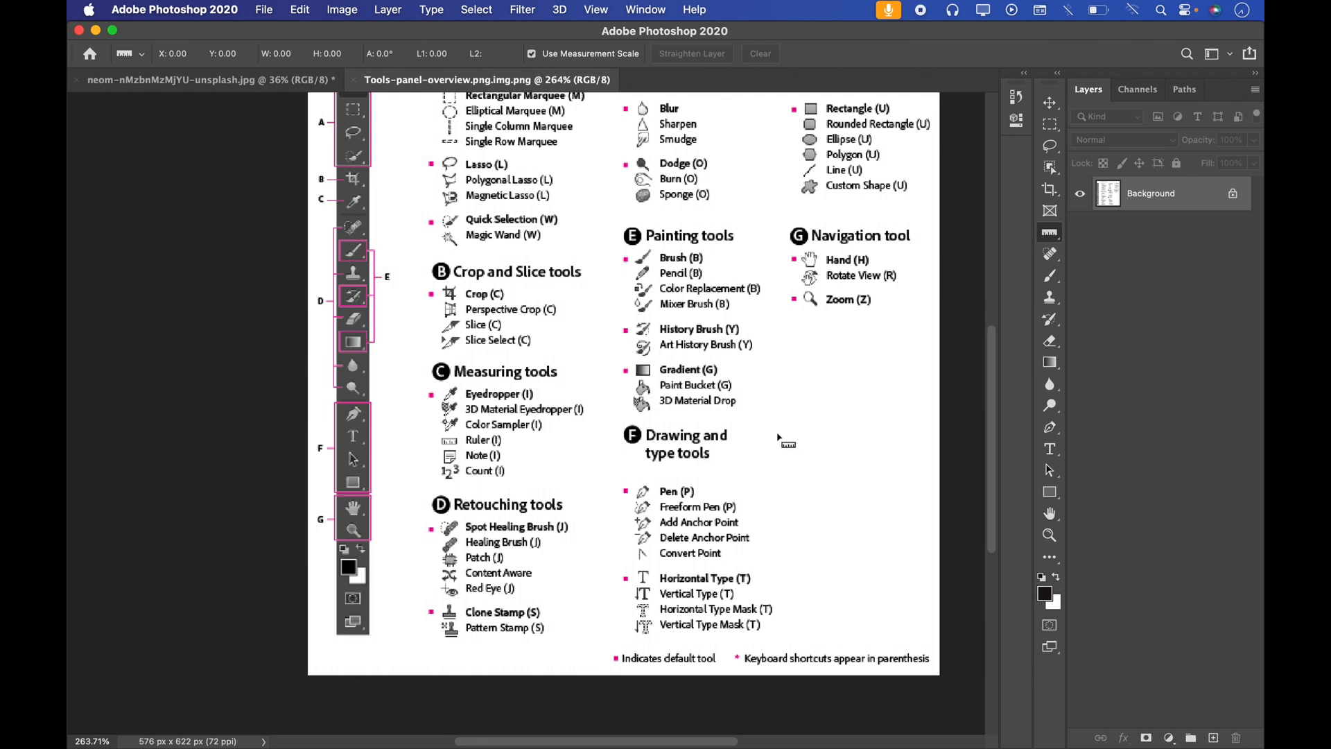
Step: Browse the retouching tool groups in the toolbar: Healing Brush, Clone Stamp, Eraser, Blur and Dodge
{"action": "left_click", "coordinate": [1057, 262]}
{"action": "left_click", "coordinate": [1049, 297]}
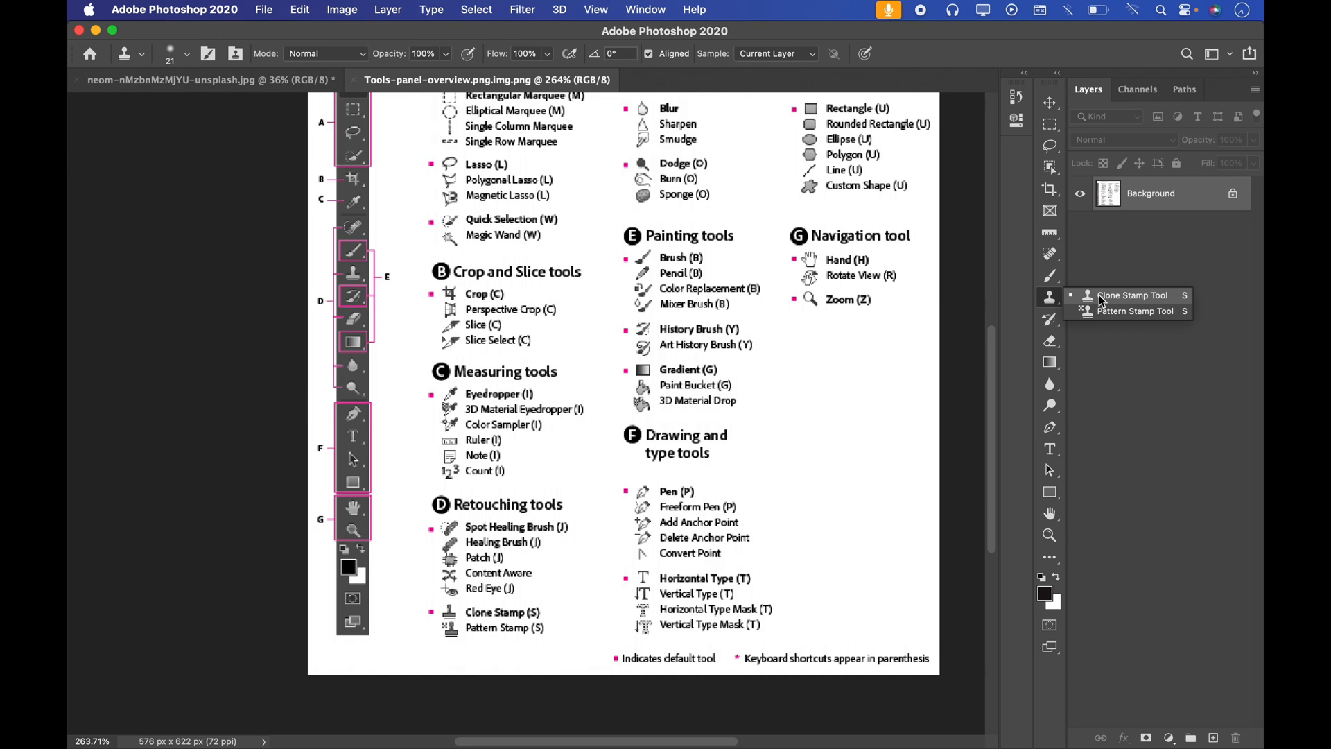
{"action": "left_click", "coordinate": [1050, 340]}
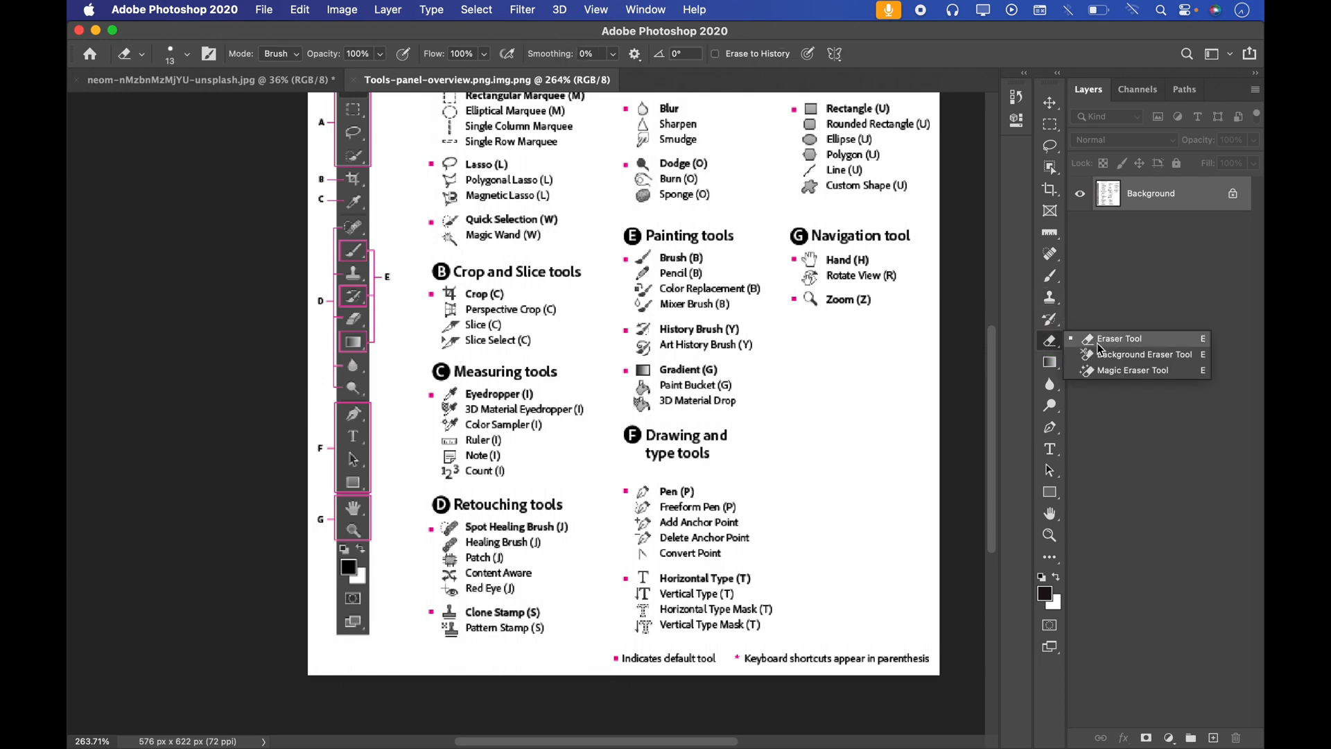
{"action": "left_click", "coordinate": [1050, 384]}
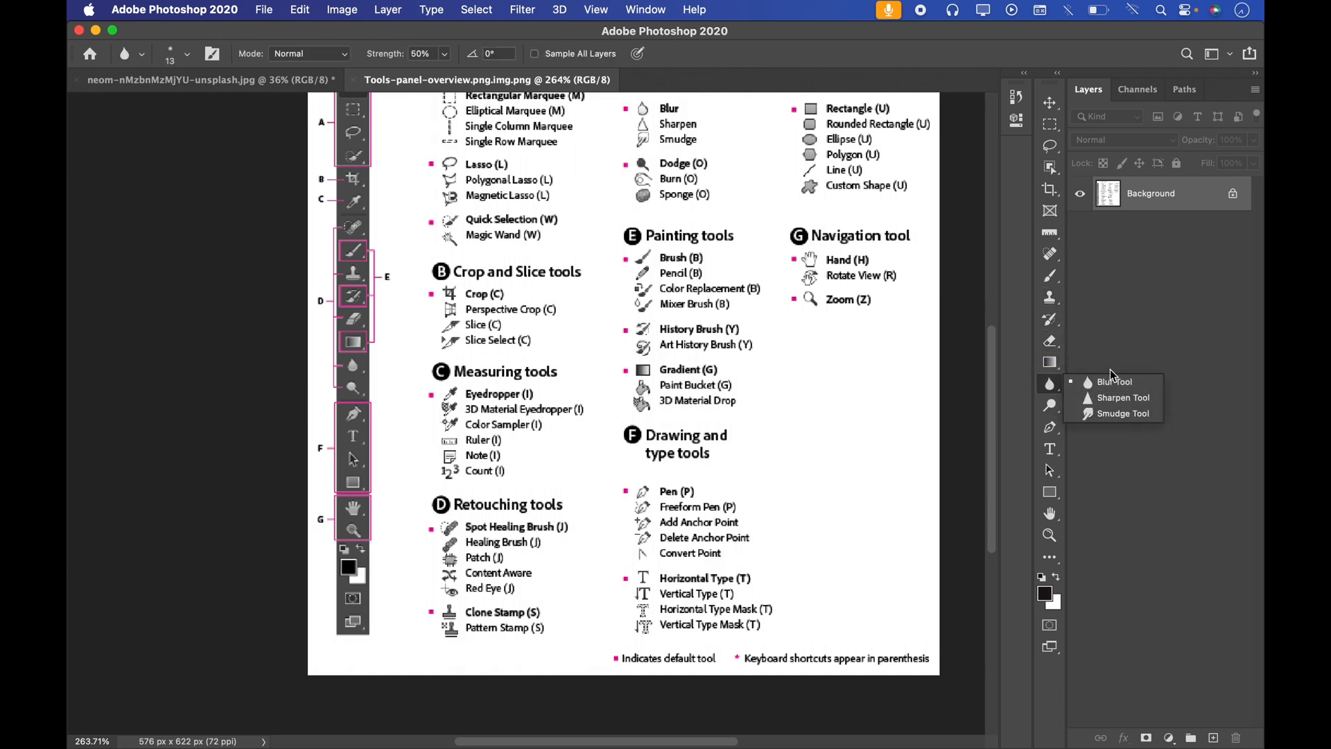
{"action": "left_click", "coordinate": [1050, 404]}
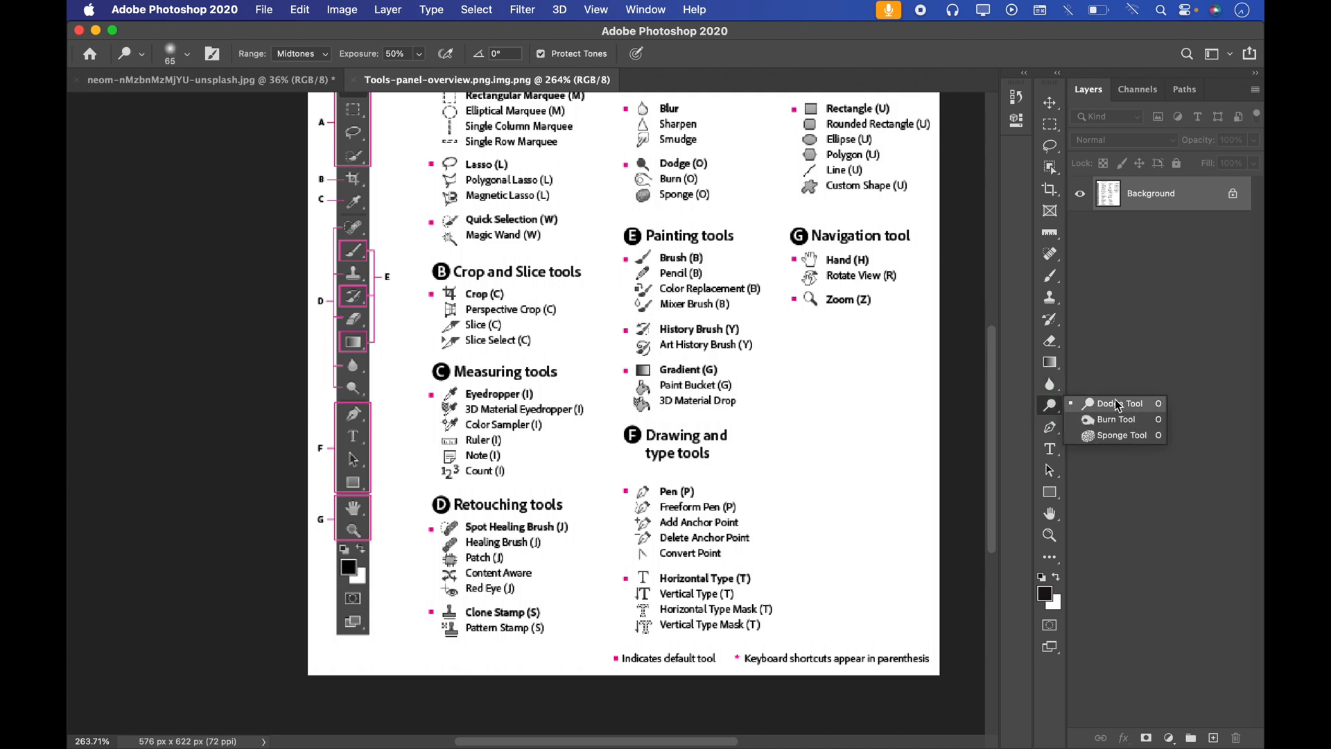
{"action": "left_click", "coordinate": [1056, 405]}
Step: Browse the painting tool groups in the toolbar: Brush, History Brush and Gradient
{"action": "left_click", "coordinate": [1051, 278]}
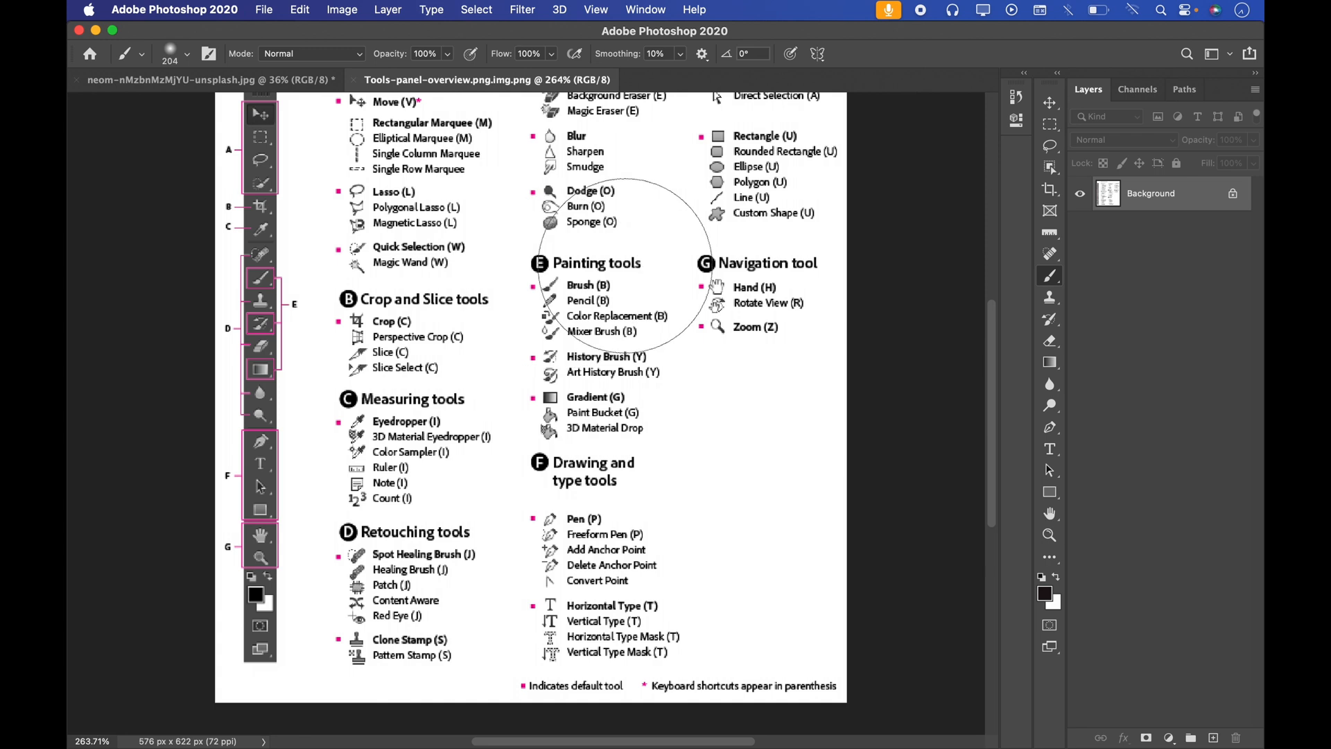
{"action": "left_click", "coordinate": [1051, 280]}
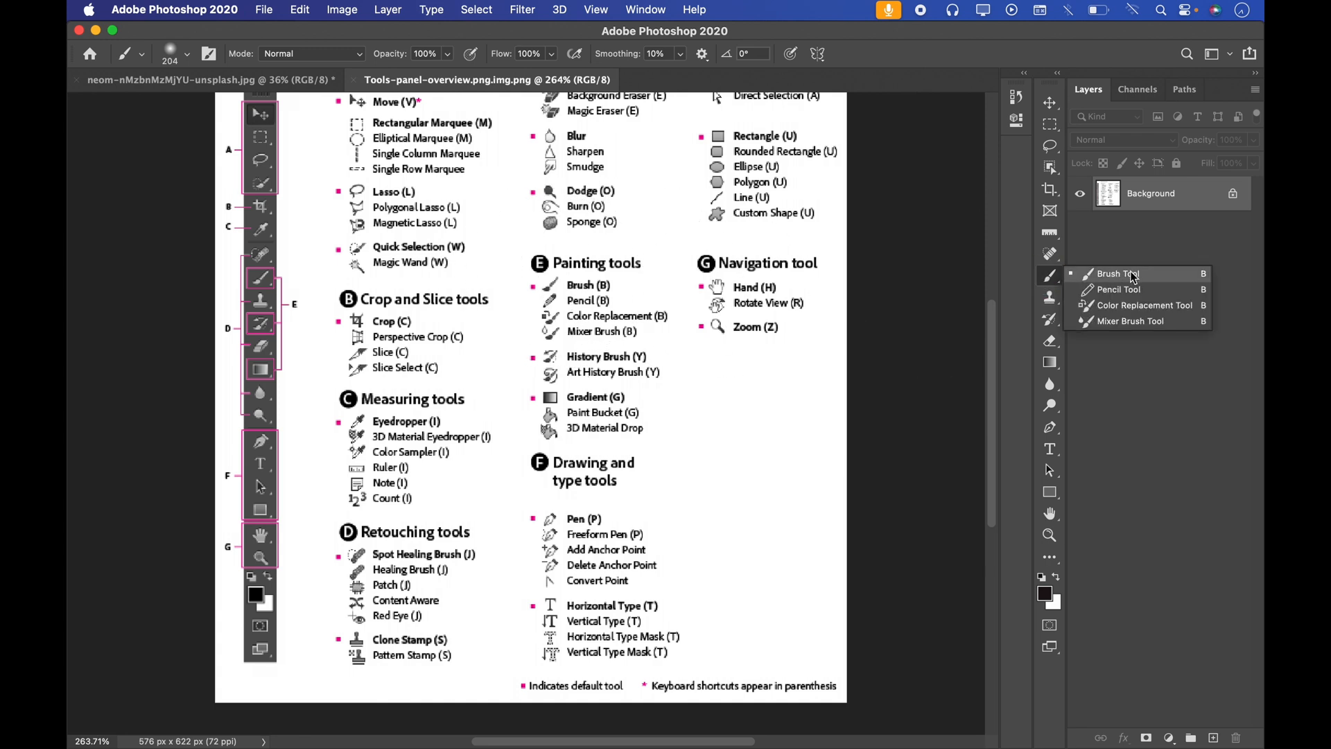
{"action": "left_click", "coordinate": [1049, 320]}
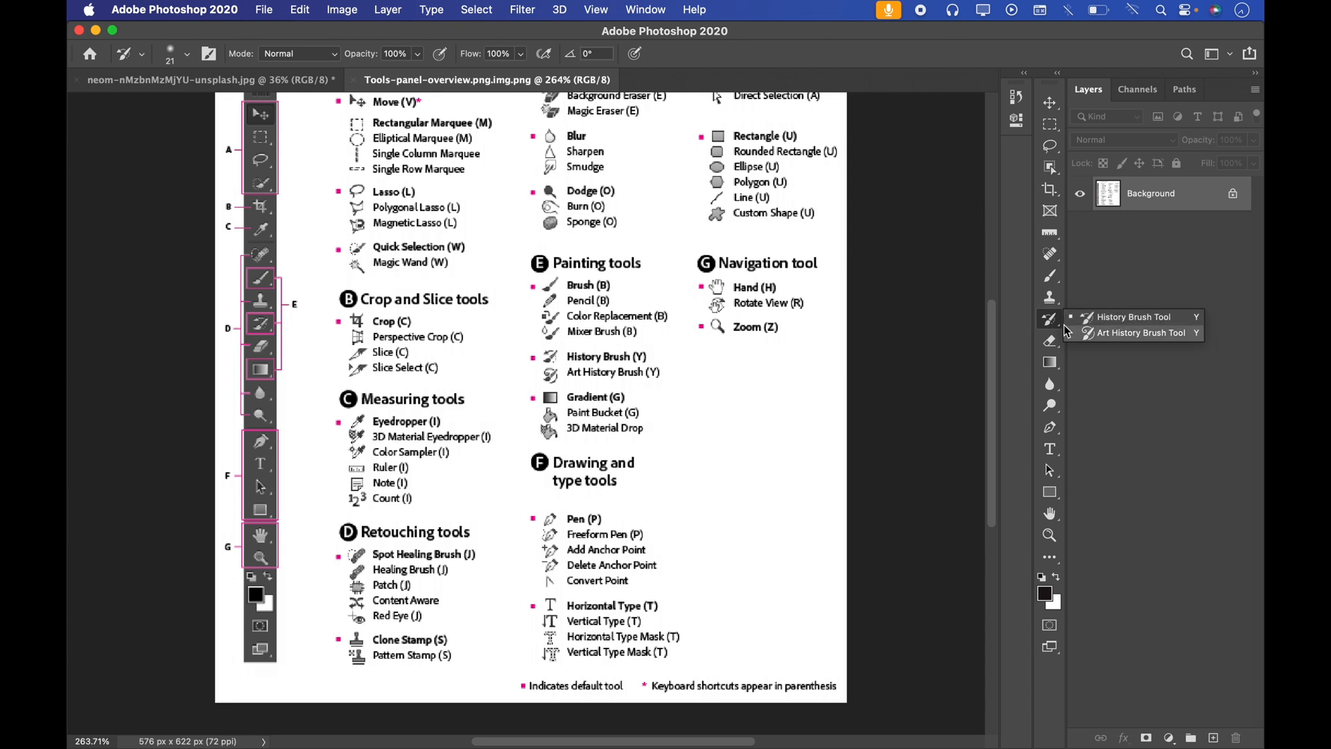
{"action": "left_click", "coordinate": [1051, 362]}
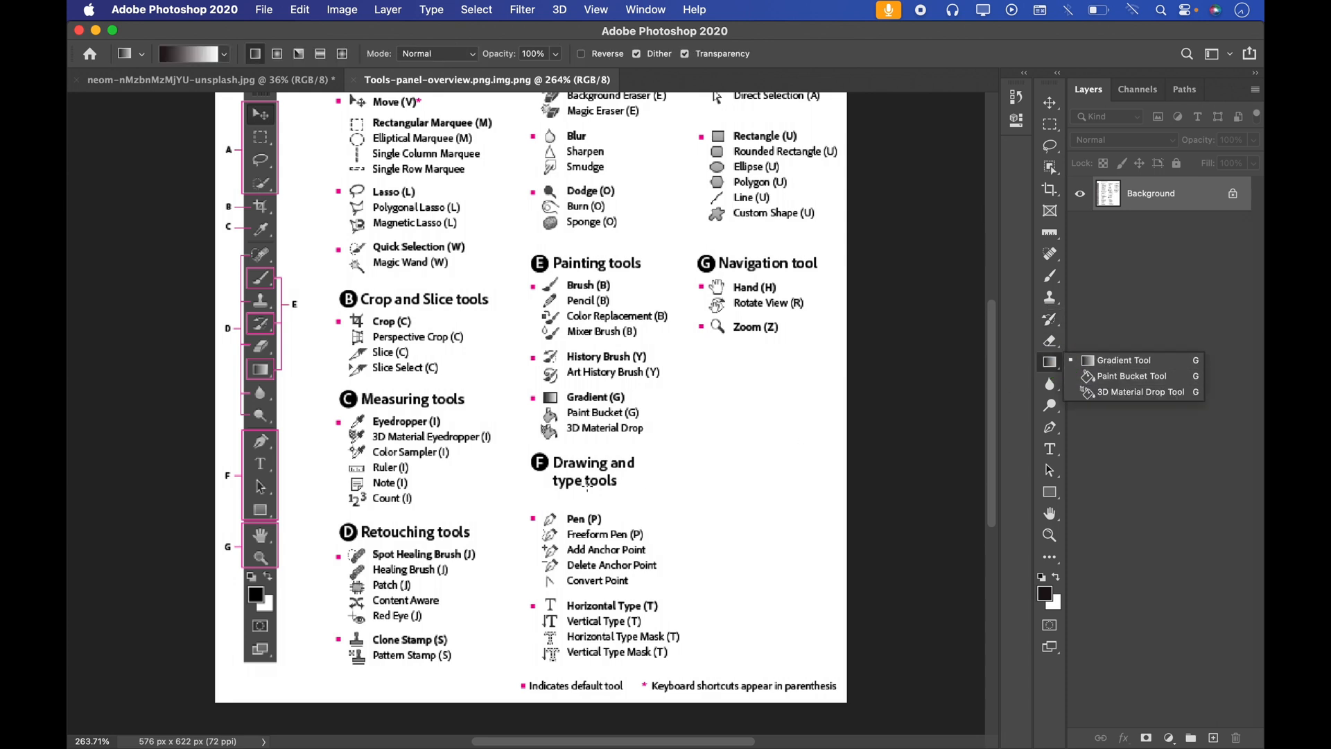
Step: View the Rectangle and Type tools in the toolbar and examine the chart's drawing, type and navigation sections
{"action": "key", "text": "u"}
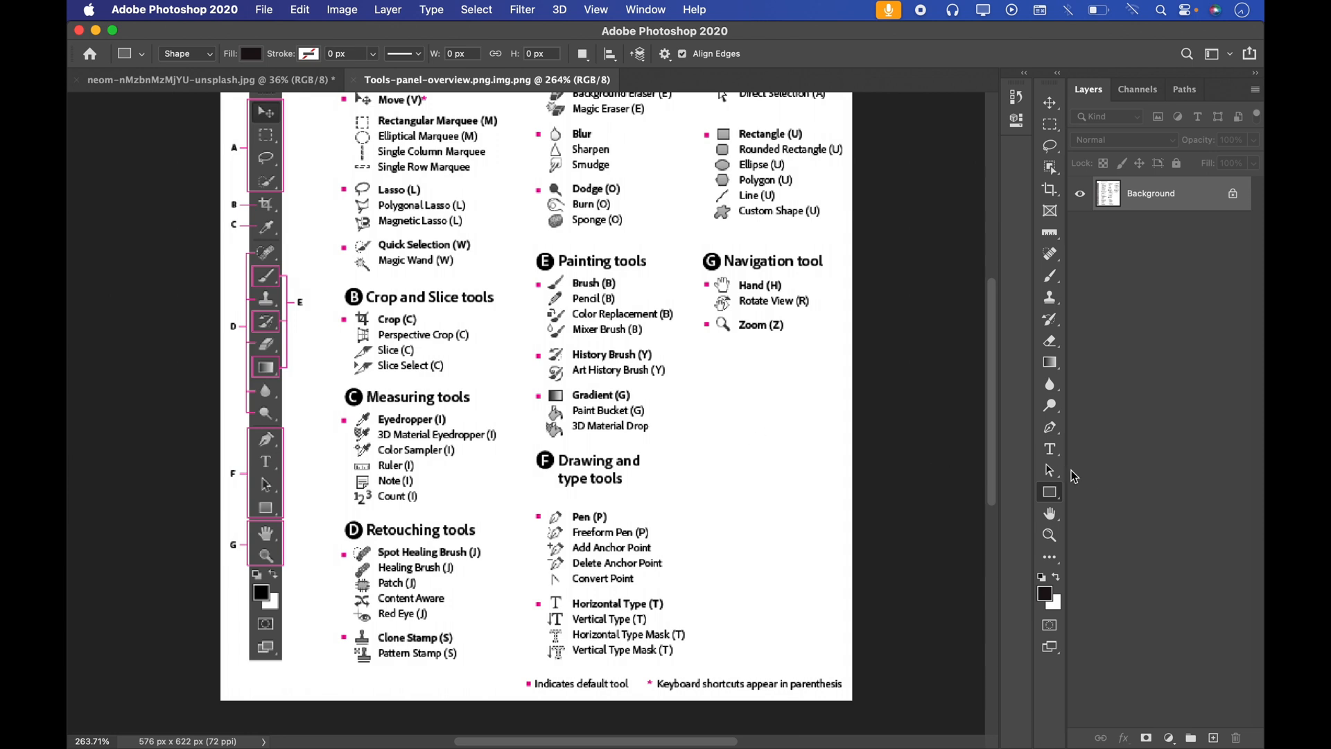
{"action": "left_click", "coordinate": [1050, 448]}
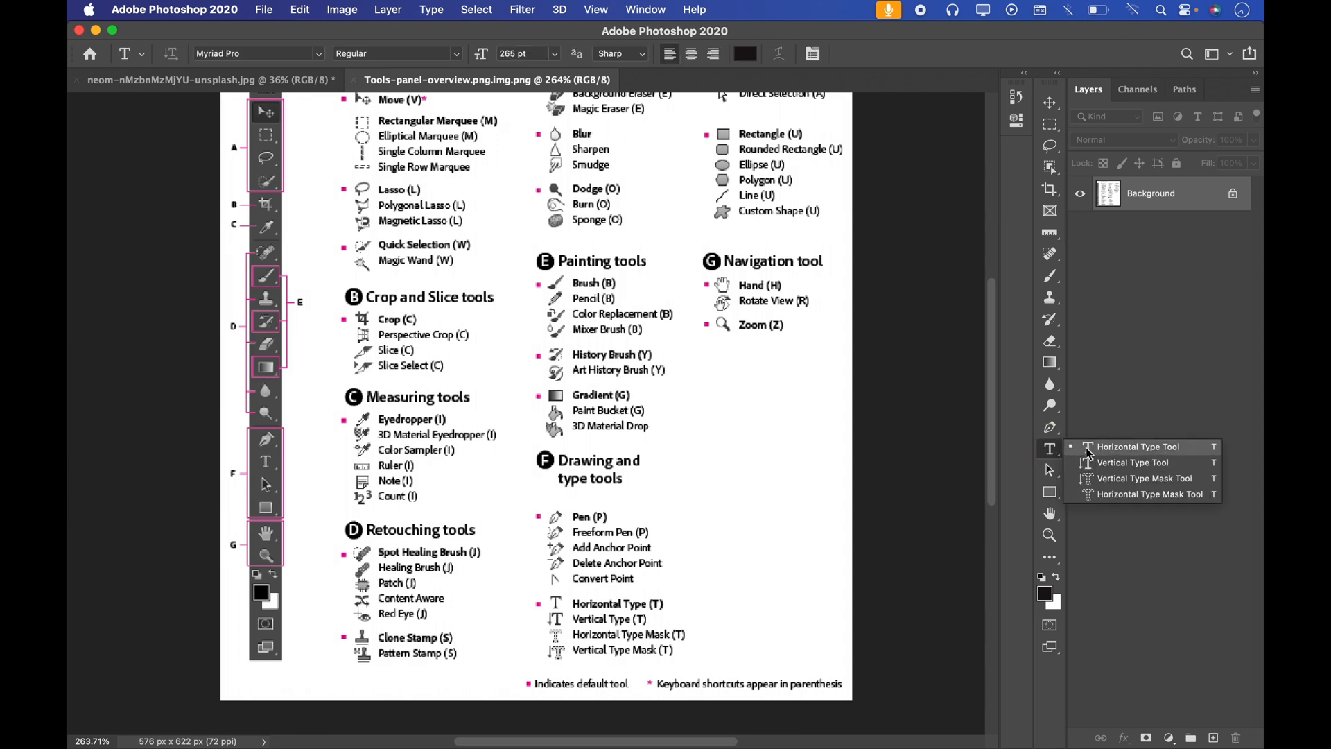
{"action": "left_click", "coordinate": [1051, 457]}
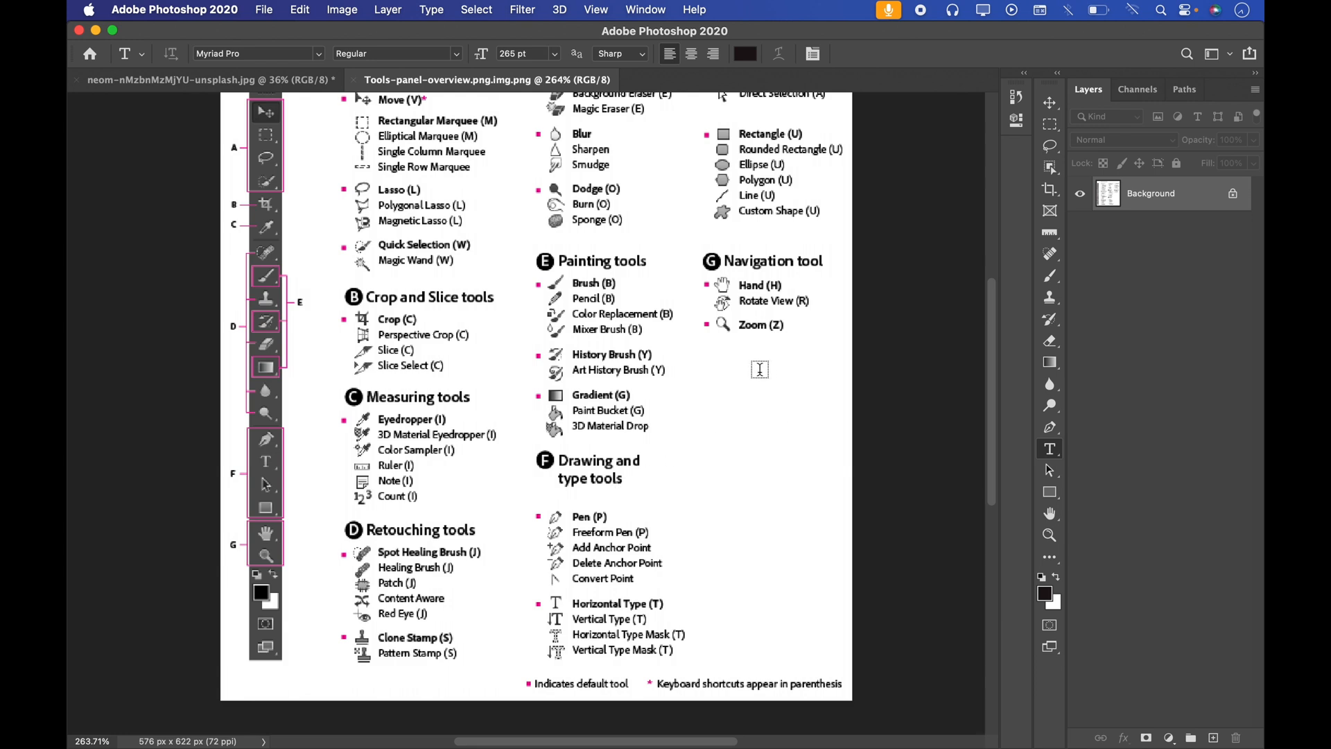
{"action": "scroll", "coordinate": [734, 365], "scroll_direction": "up", "scroll_amount": 2}
{"action": "scroll", "coordinate": [734, 365], "scroll_direction": "right", "scroll_amount": 1}
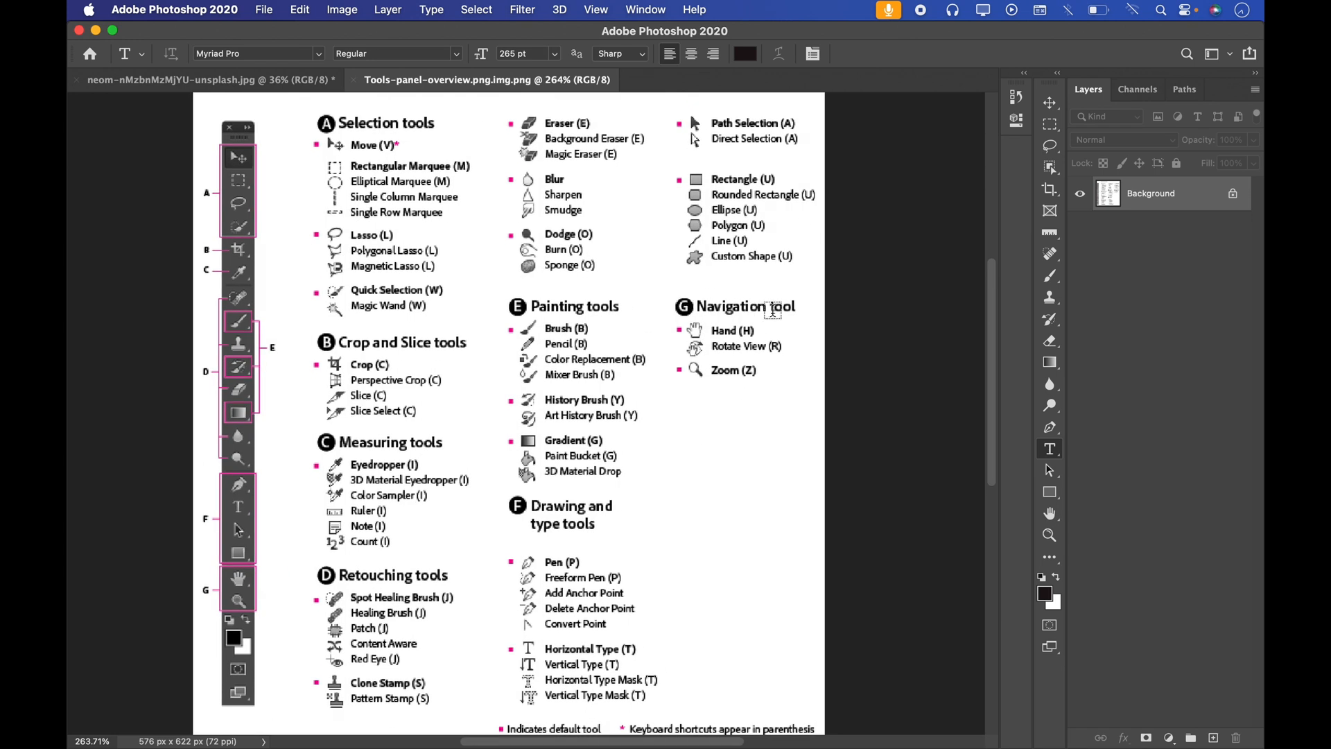
{"action": "scroll", "coordinate": [679, 436], "scroll_direction": "down", "scroll_amount": 2}
{"action": "scroll", "coordinate": [679, 437], "scroll_direction": "left", "scroll_amount": 1}
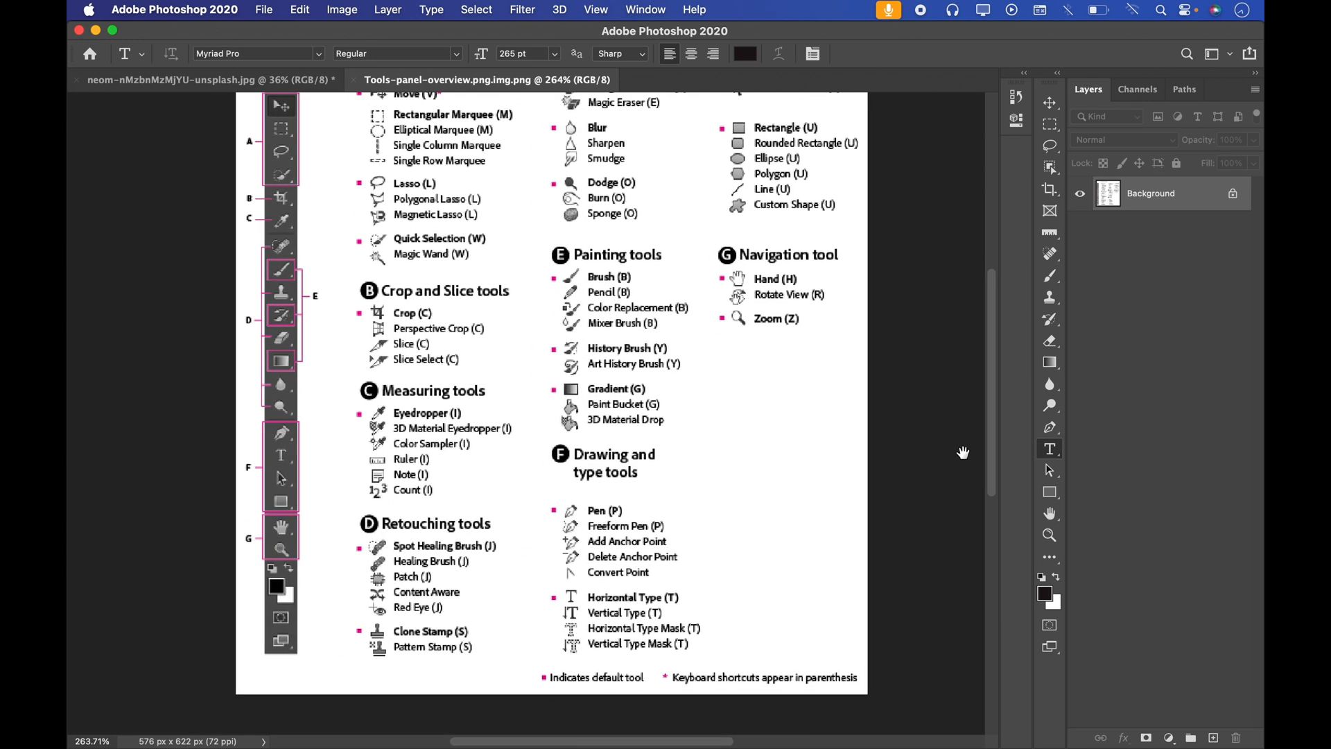
Step: Try the Zoom Tool on the Tools Panel Overview chart, zooming in and out and fitting the image to the screen
{"action": "left_click", "coordinate": [1049, 536]}
{"action": "left_click_drag", "start_coordinate": [614, 515], "coordinate": [583, 511]}
{"action": "left_click_drag", "start_coordinate": [481, 353], "coordinate": [541, 331]}
{"action": "key", "text": "super+0"}
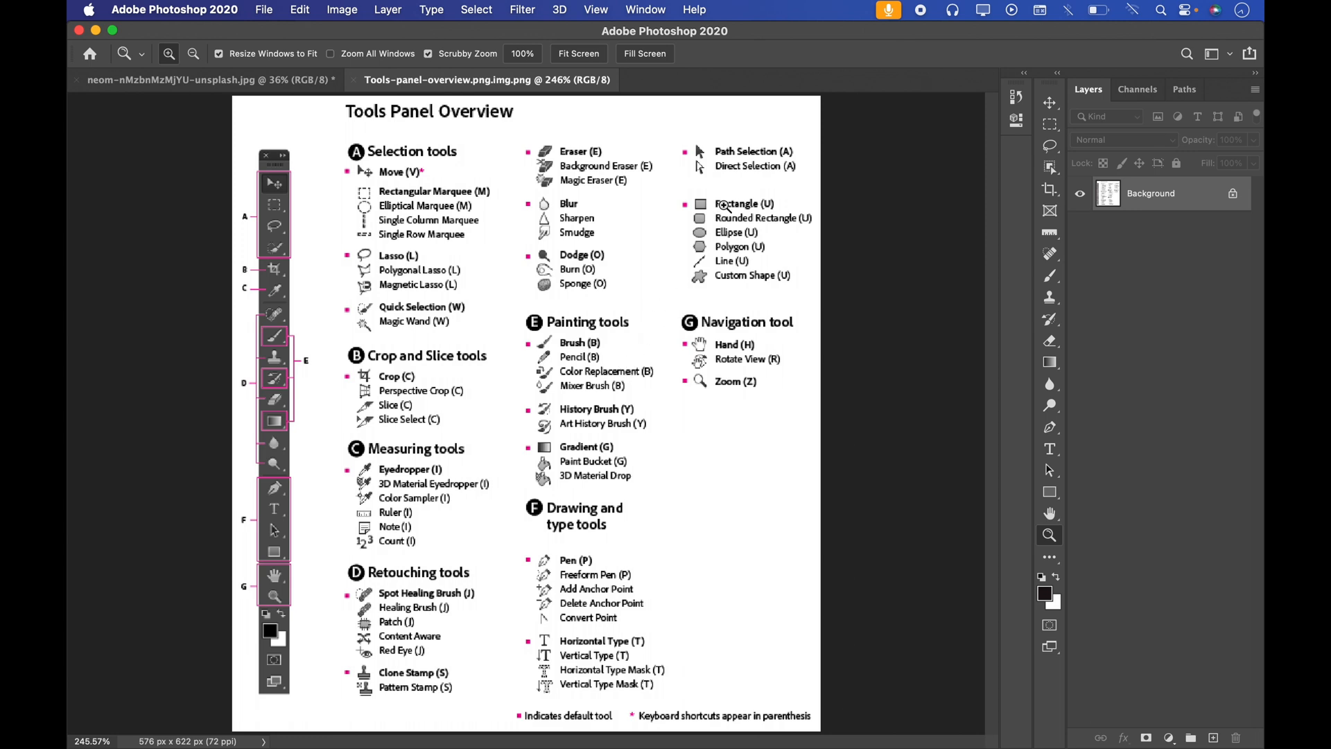
{"action": "left_click_drag", "start_coordinate": [746, 167], "coordinate": [527, 293]}
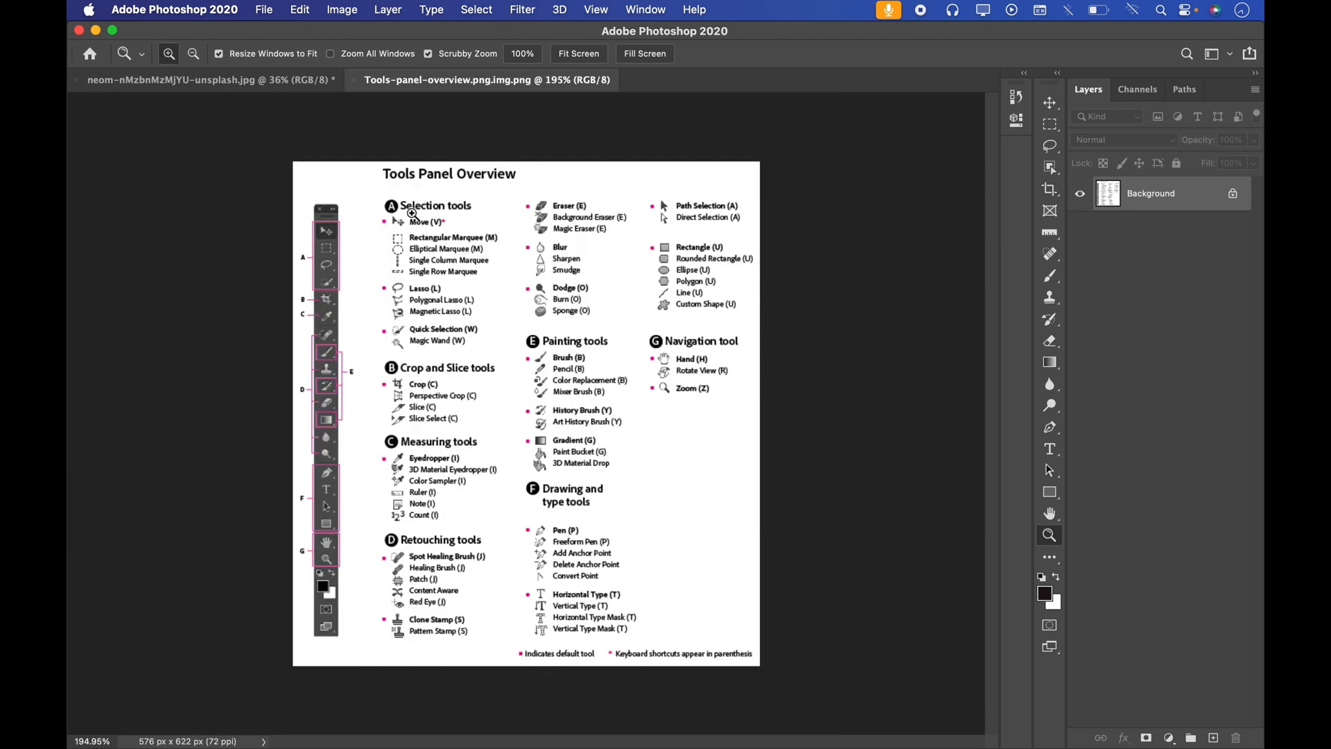
{"action": "double_click", "coordinate": [468, 260]}
{"action": "left_click_drag", "start_coordinate": [440, 256], "coordinate": [425, 263]}
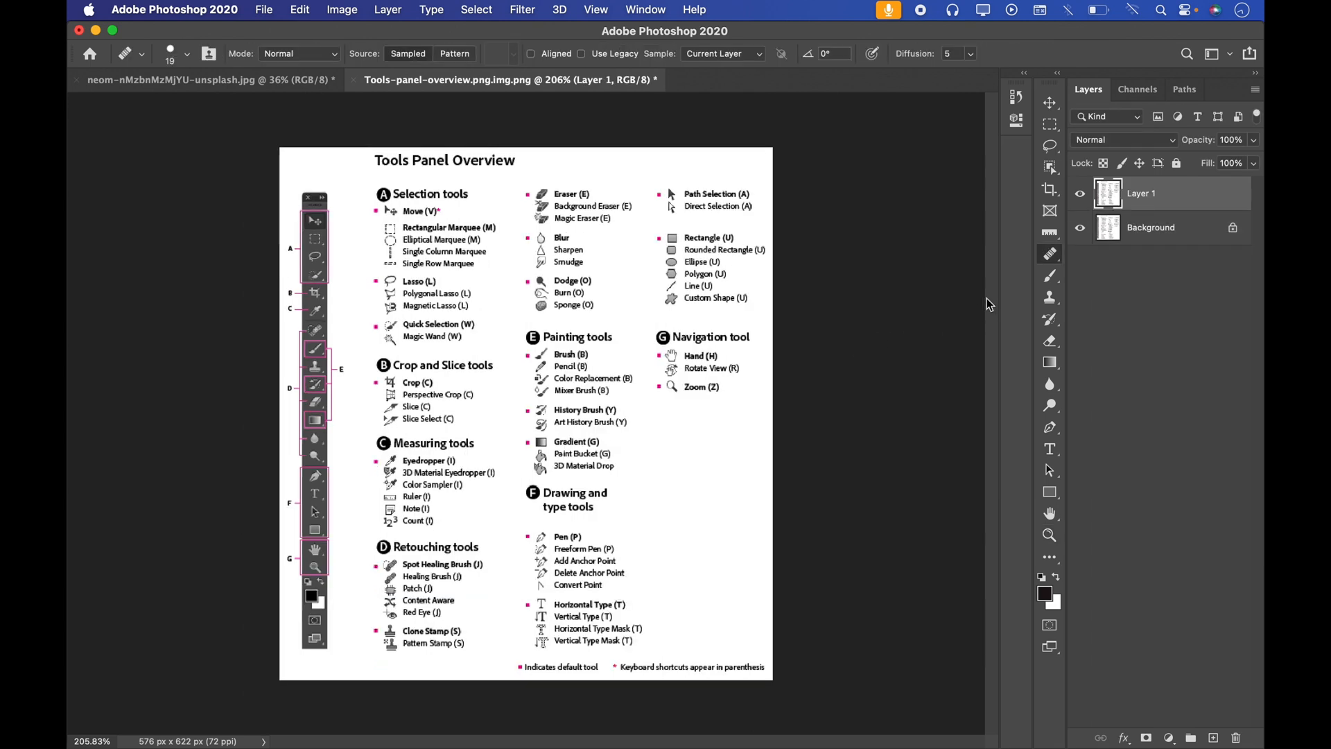
Step: Switch from the Healing Brush to the Spot Healing Brush Tool, and activate the Brush Tool to view its group
{"action": "left_click", "coordinate": [1049, 254]}
{"action": "left_click", "coordinate": [1095, 253]}
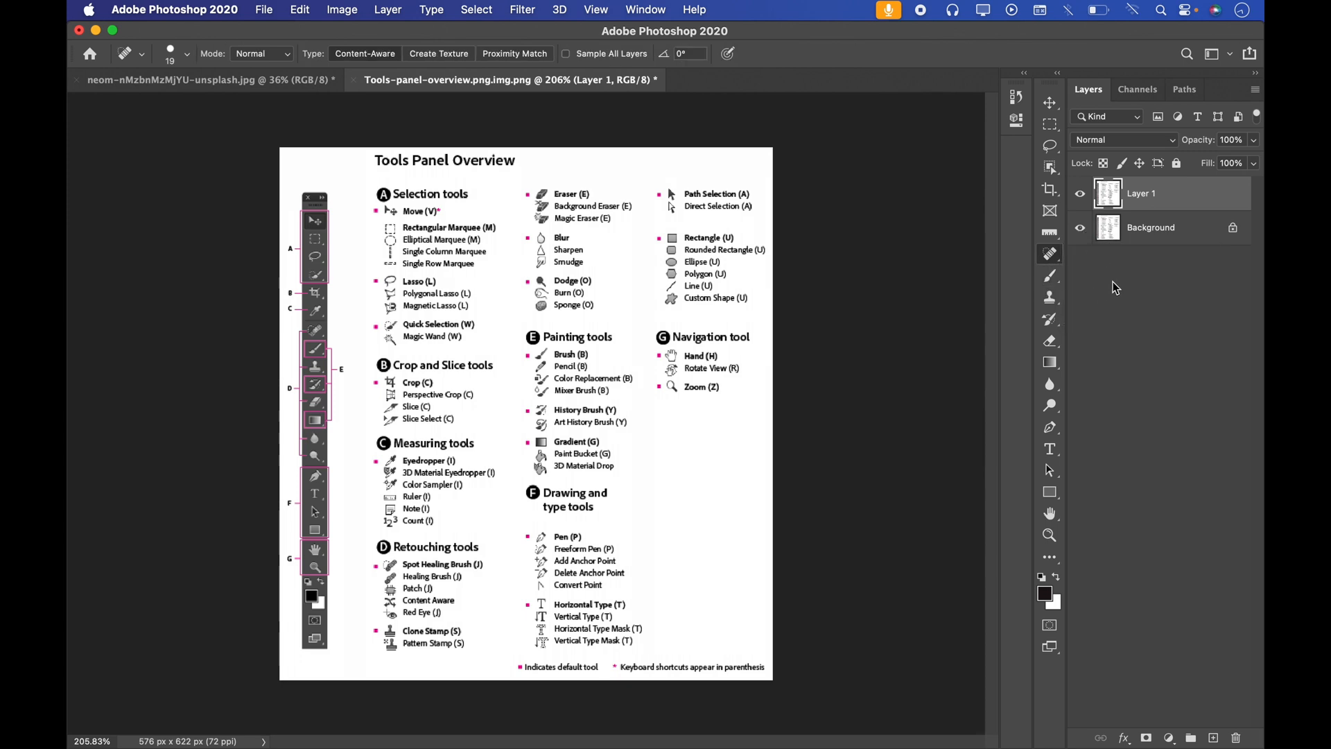
{"action": "left_click", "coordinate": [1058, 278]}
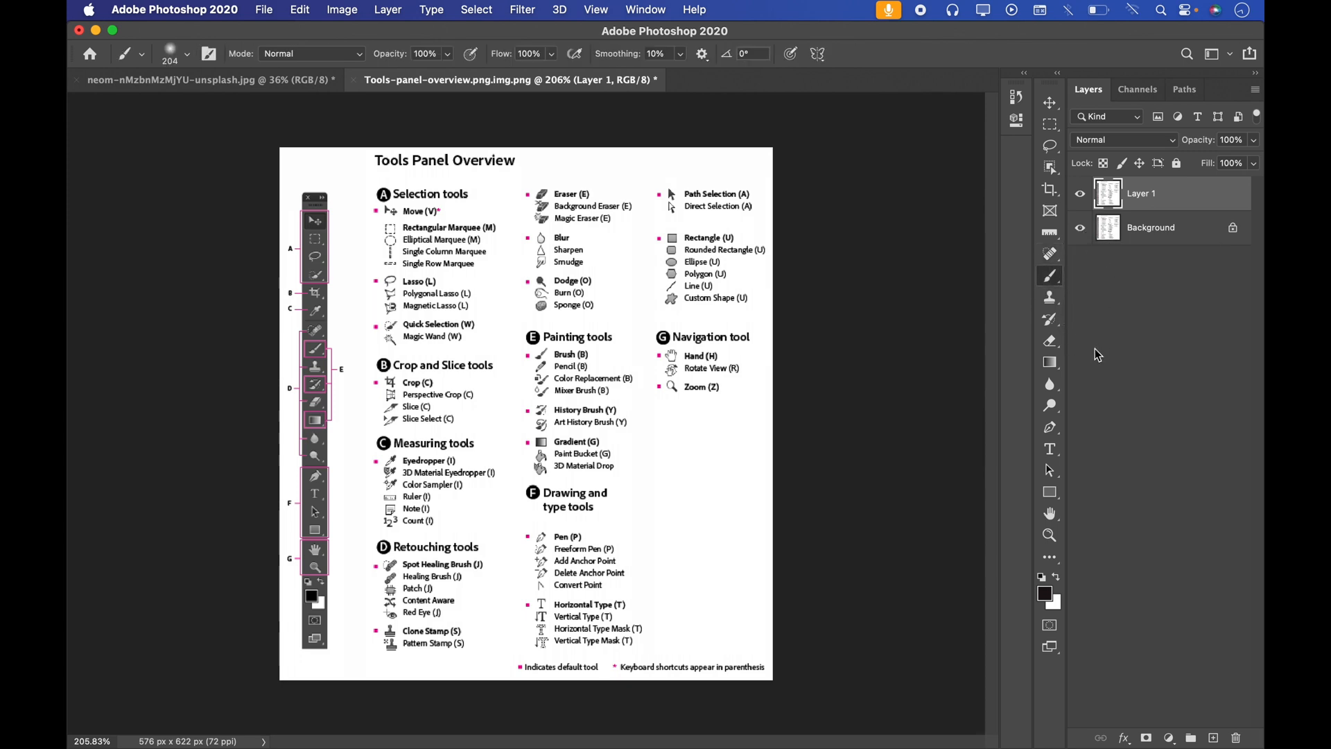
{"action": "right_click", "coordinate": [1056, 280]}
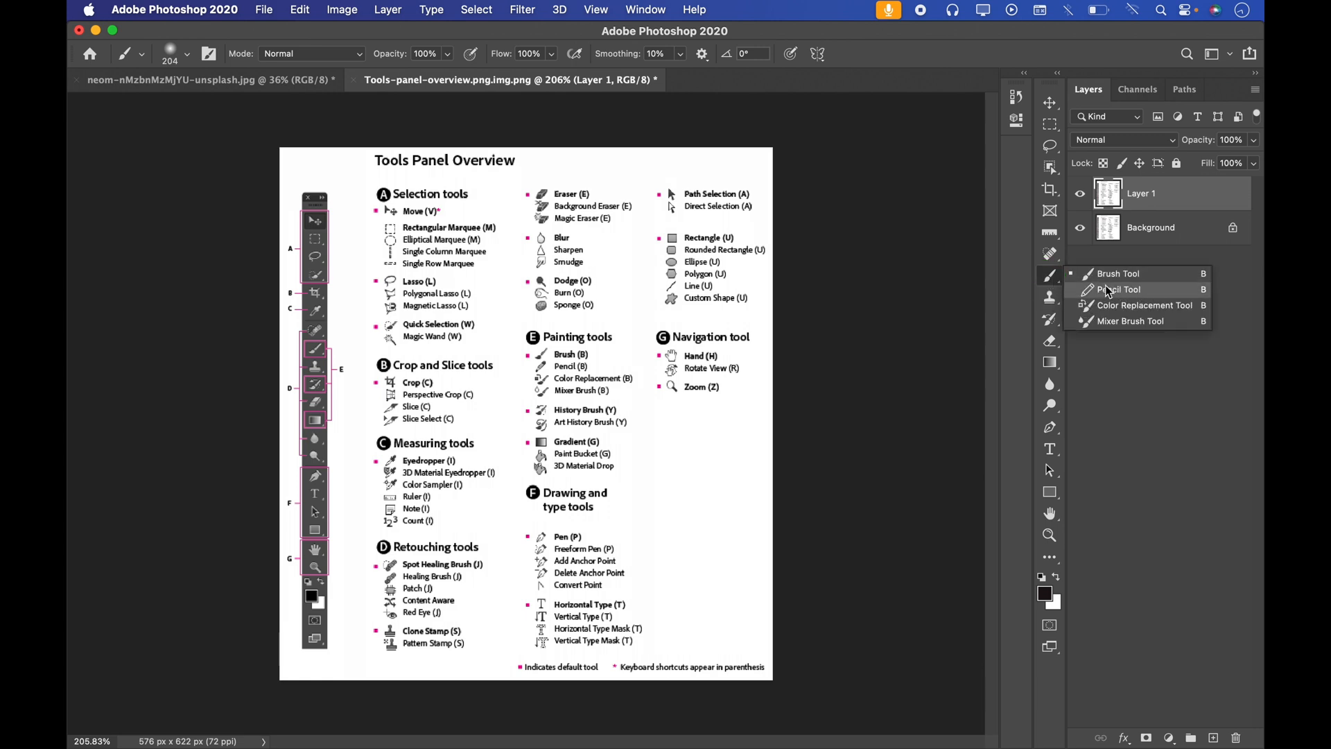
{"action": "left_click", "coordinate": [968, 275]}
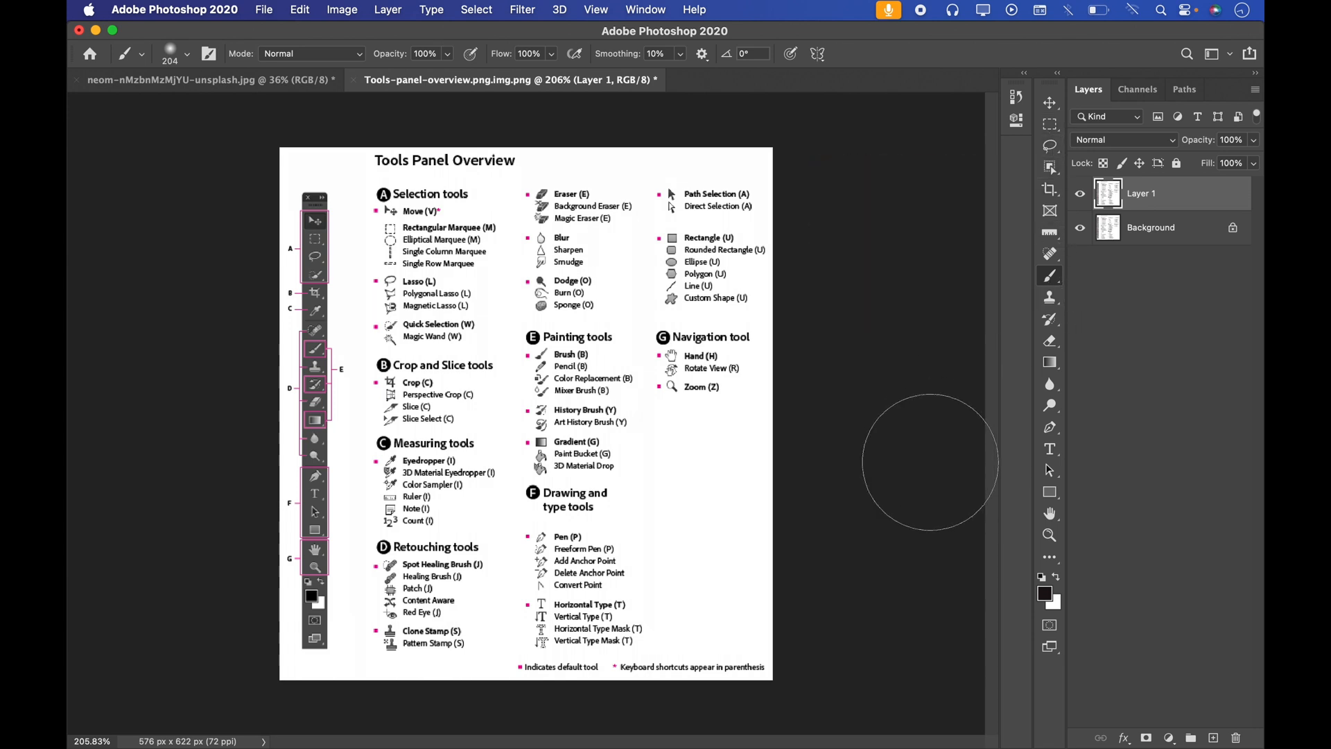
Step: Alternate between the Lasso Tool and the Brush Tool, ending with the Brush Tool active
{"action": "left_click", "coordinate": [1051, 146]}
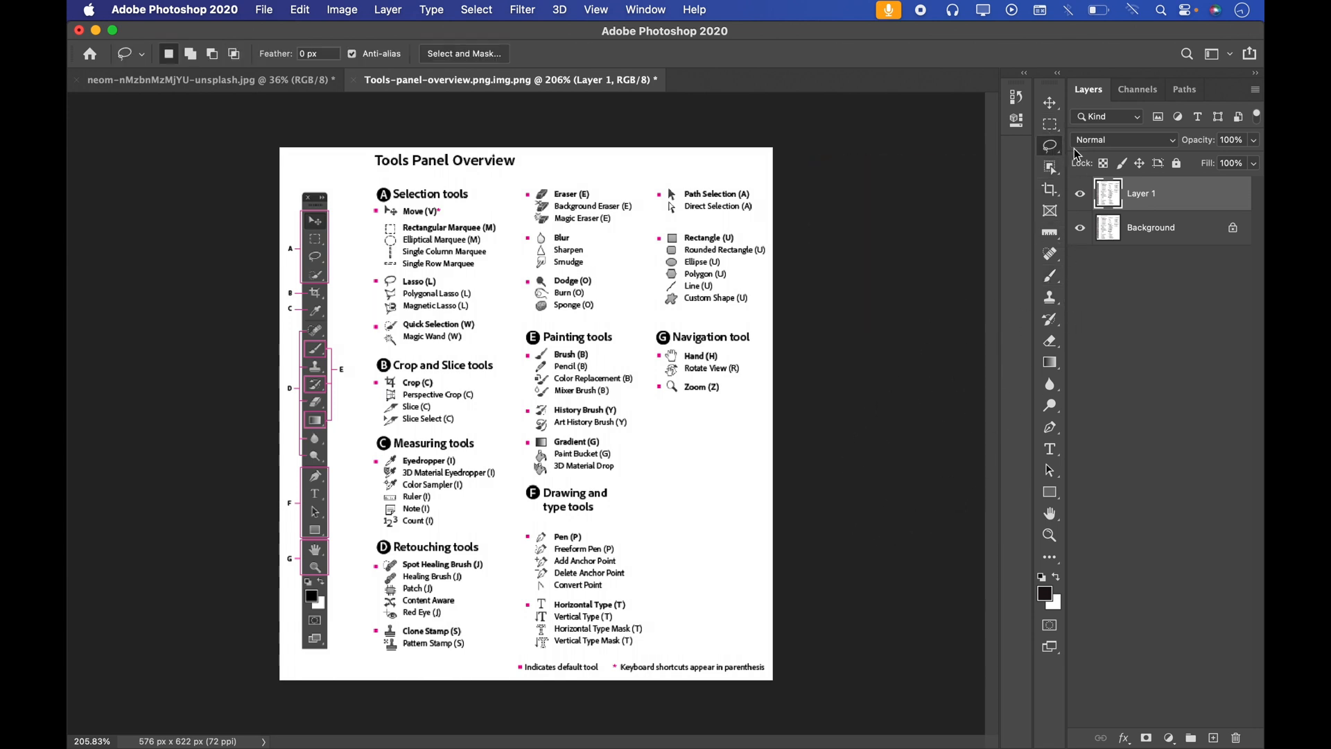
{"action": "left_click", "coordinate": [1050, 275]}
{"action": "left_click", "coordinate": [1012, 305]}
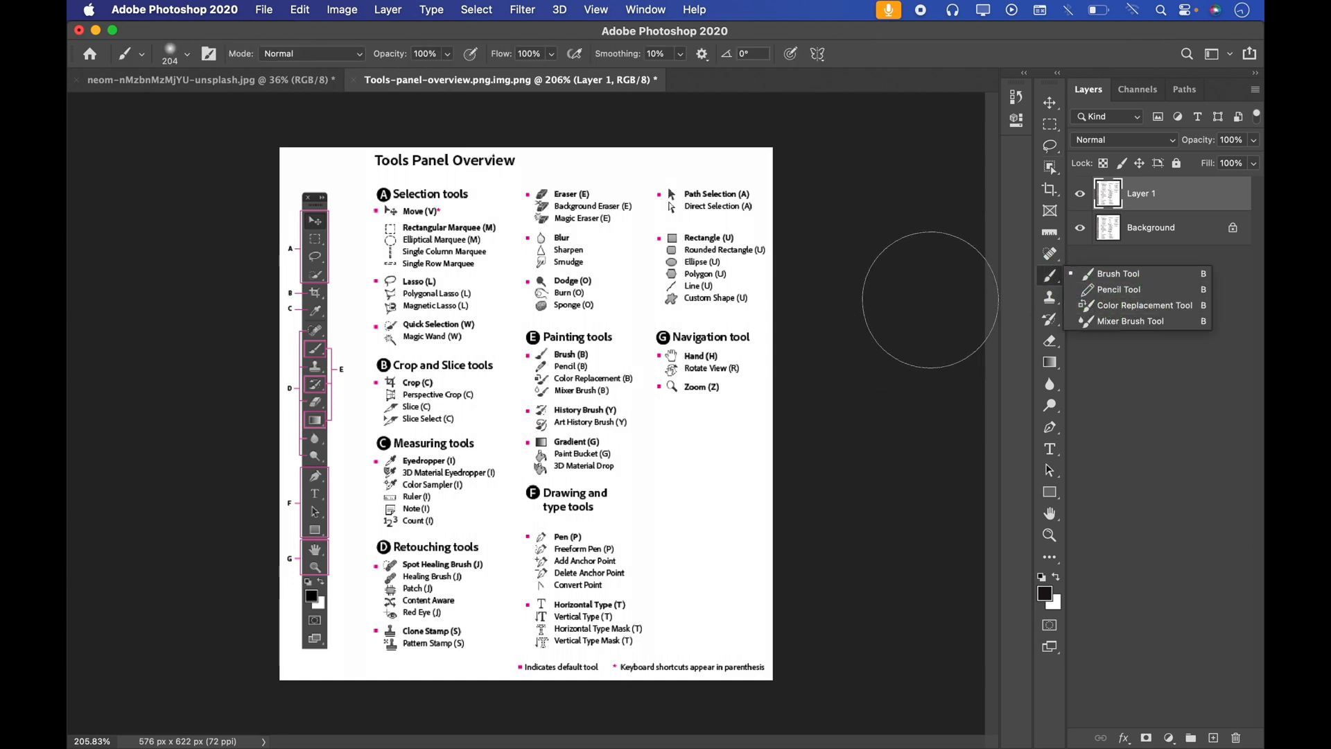
{"action": "left_click", "coordinate": [1051, 146]}
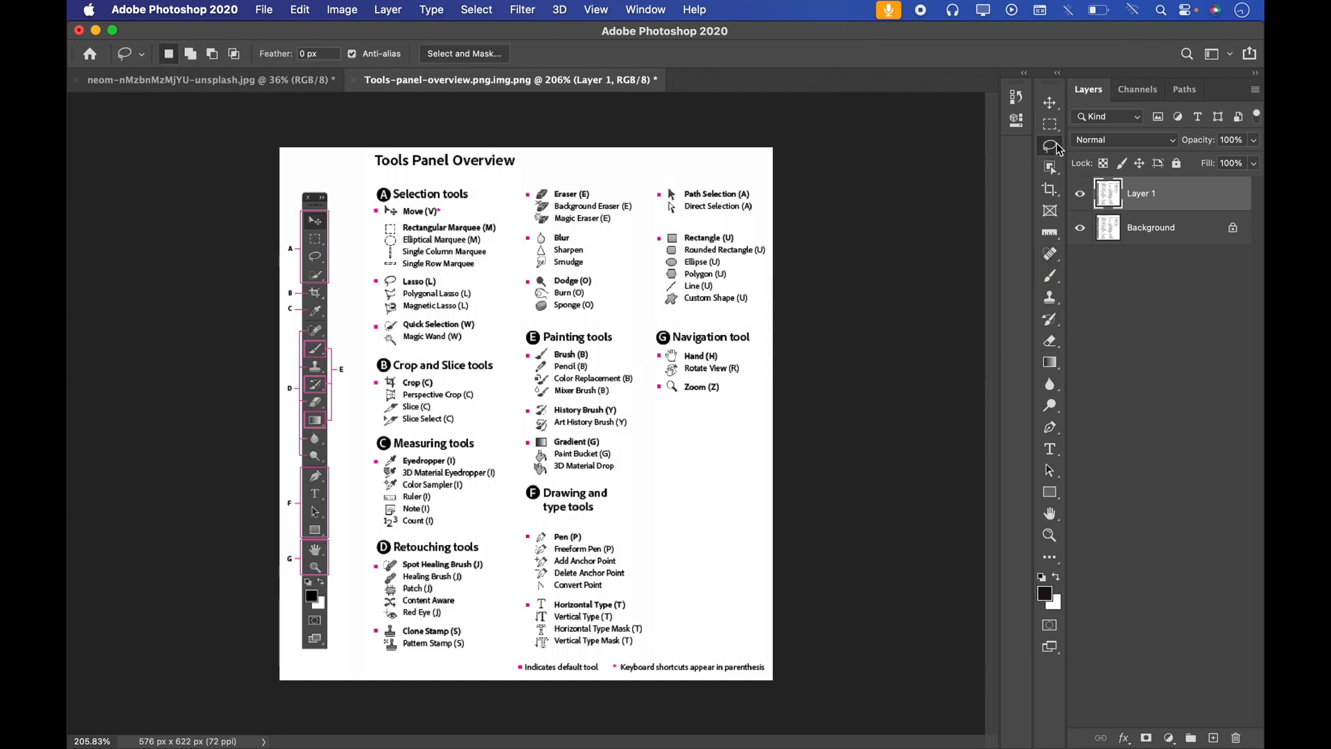
{"action": "key", "text": "b"}
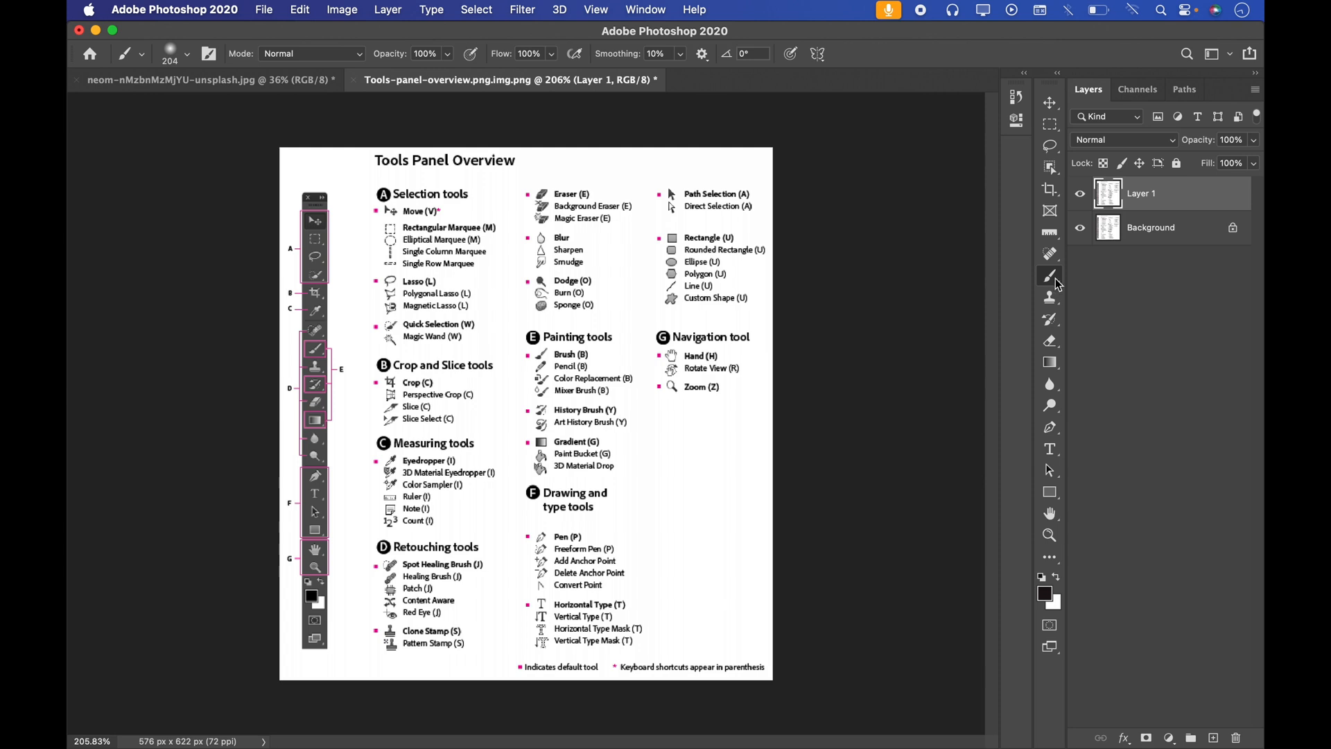
Step: Cycle the Brush group through the Pencil, Color Replacement and Mixer Brush tools back to the Brush Tool, and view its list
{"action": "key", "text": "shift+b"}
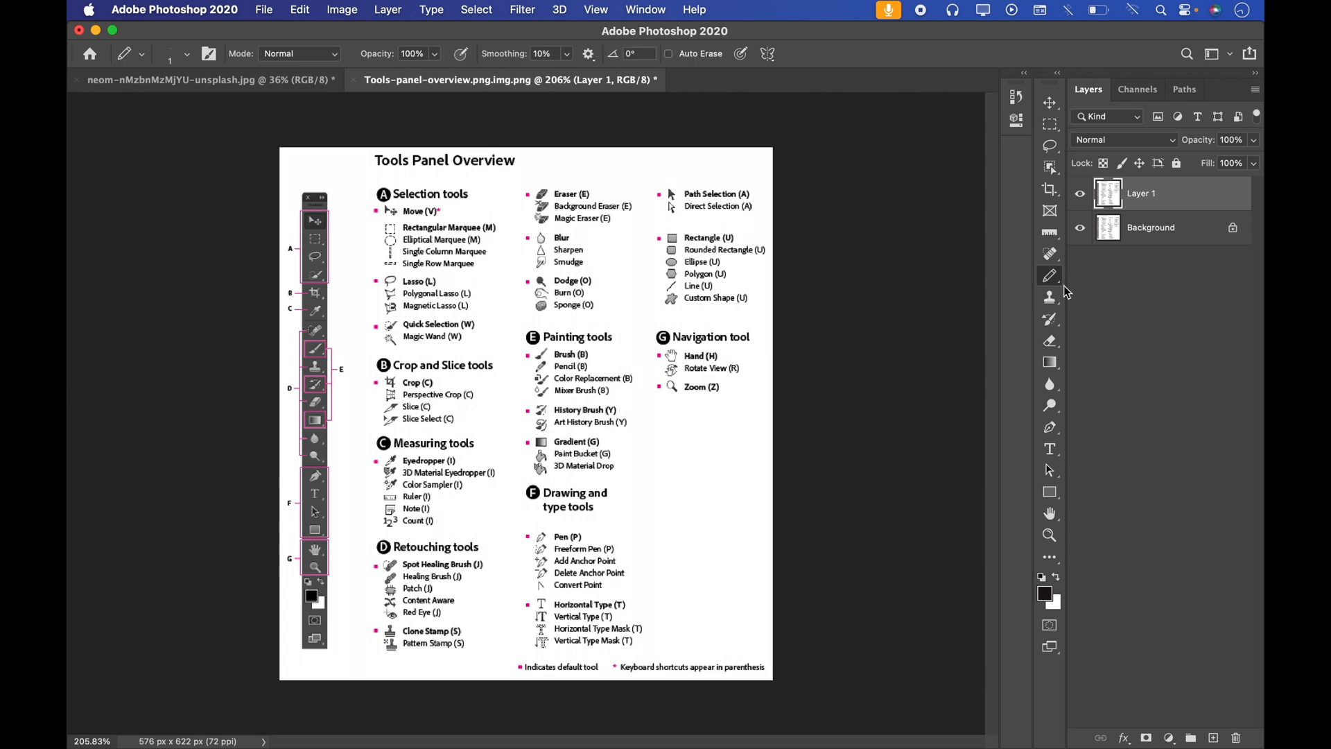
{"action": "key", "text": "shift+b"}
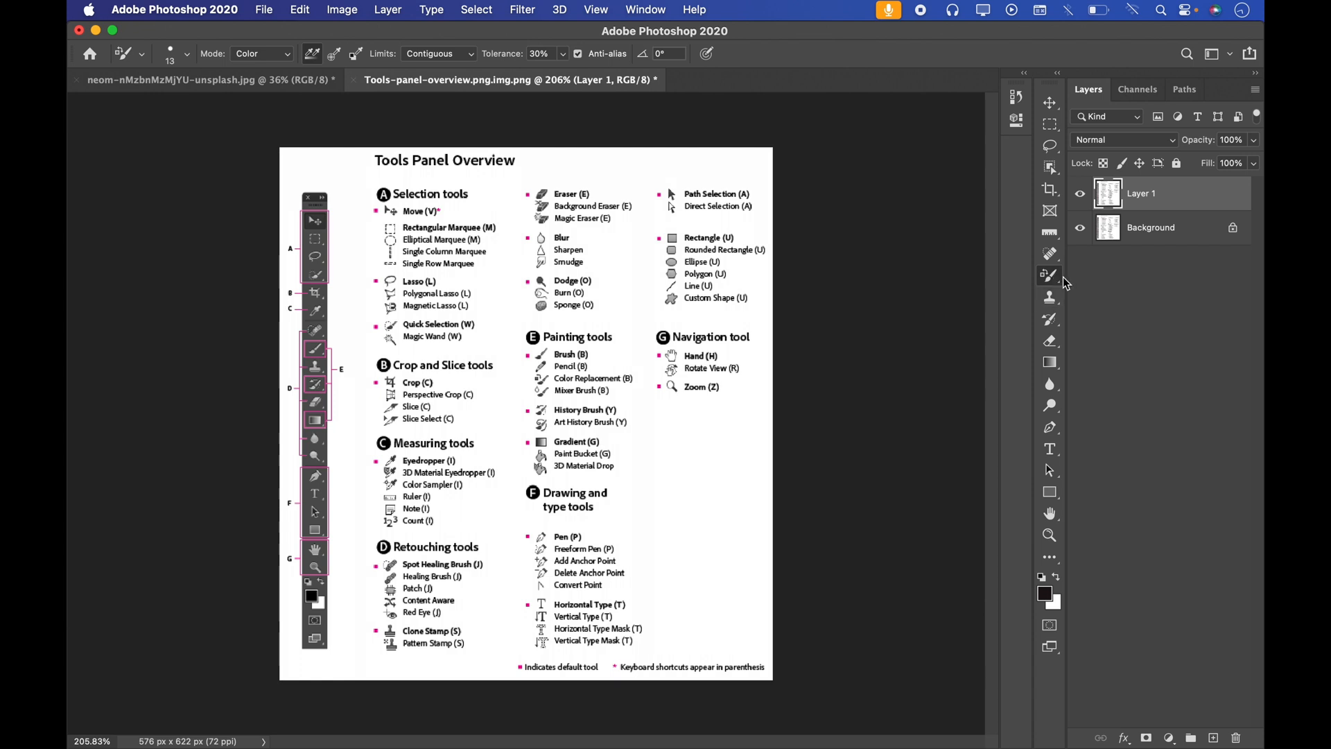
{"action": "key", "text": "shift+b"}
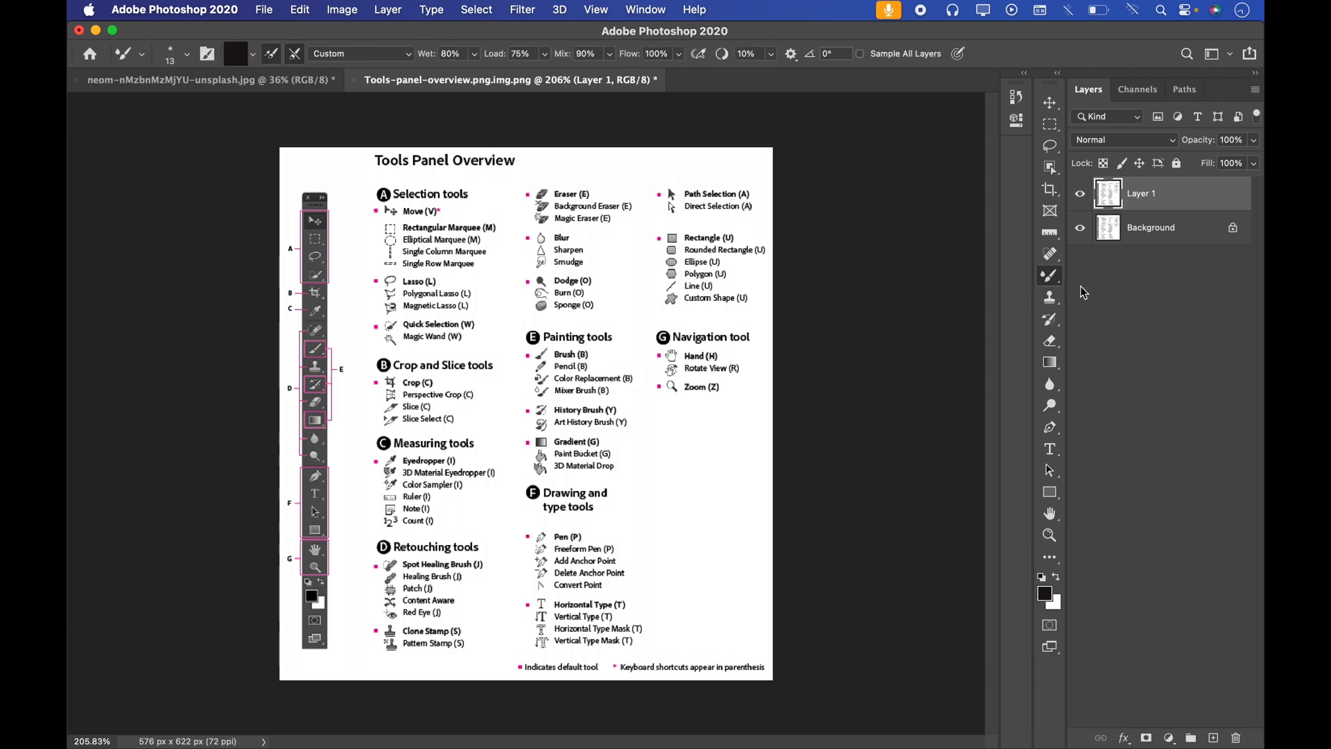
{"action": "key", "text": "shift+b"}
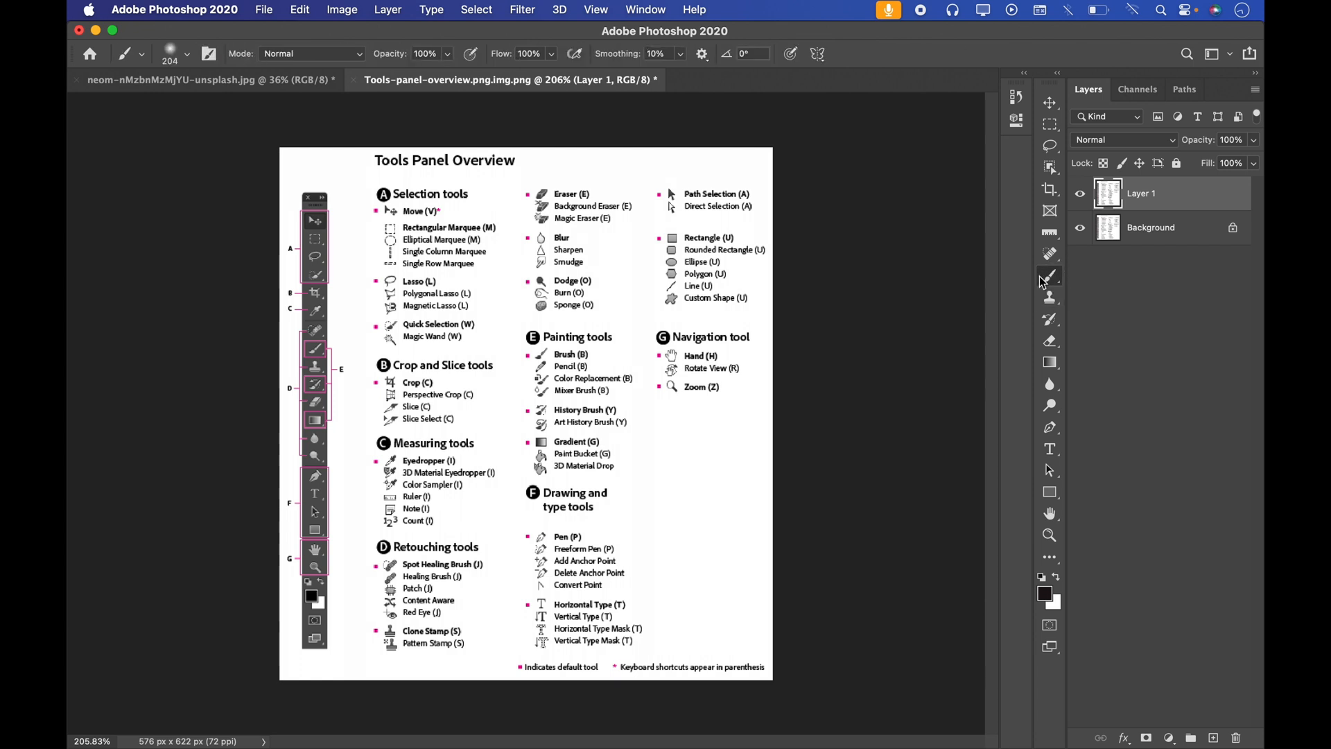
{"action": "right_click", "coordinate": [1055, 286]}
{"action": "left_click", "coordinate": [1076, 296]}
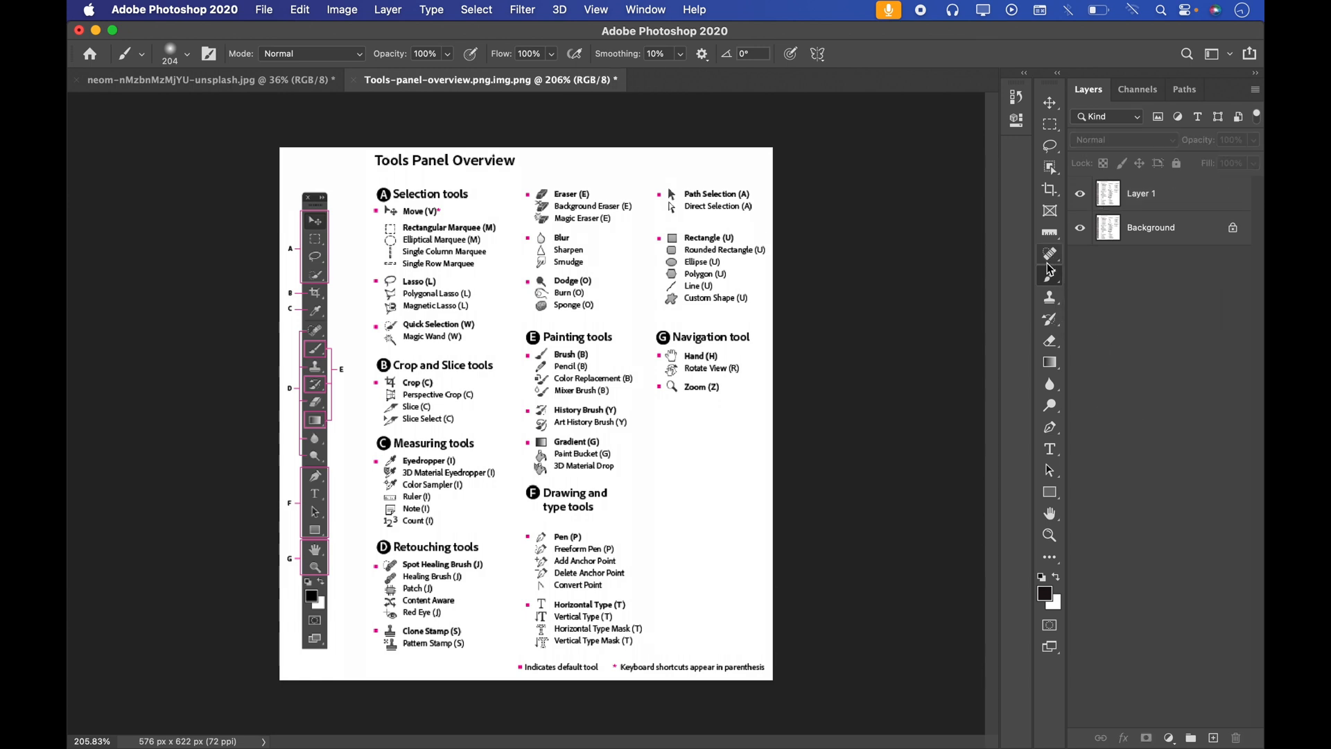
Step: Activate the Clone Stamp Tool and switch its group to the Pattern Stamp Tool before returning to the Brush Tool
{"action": "right_click", "coordinate": [1051, 298]}
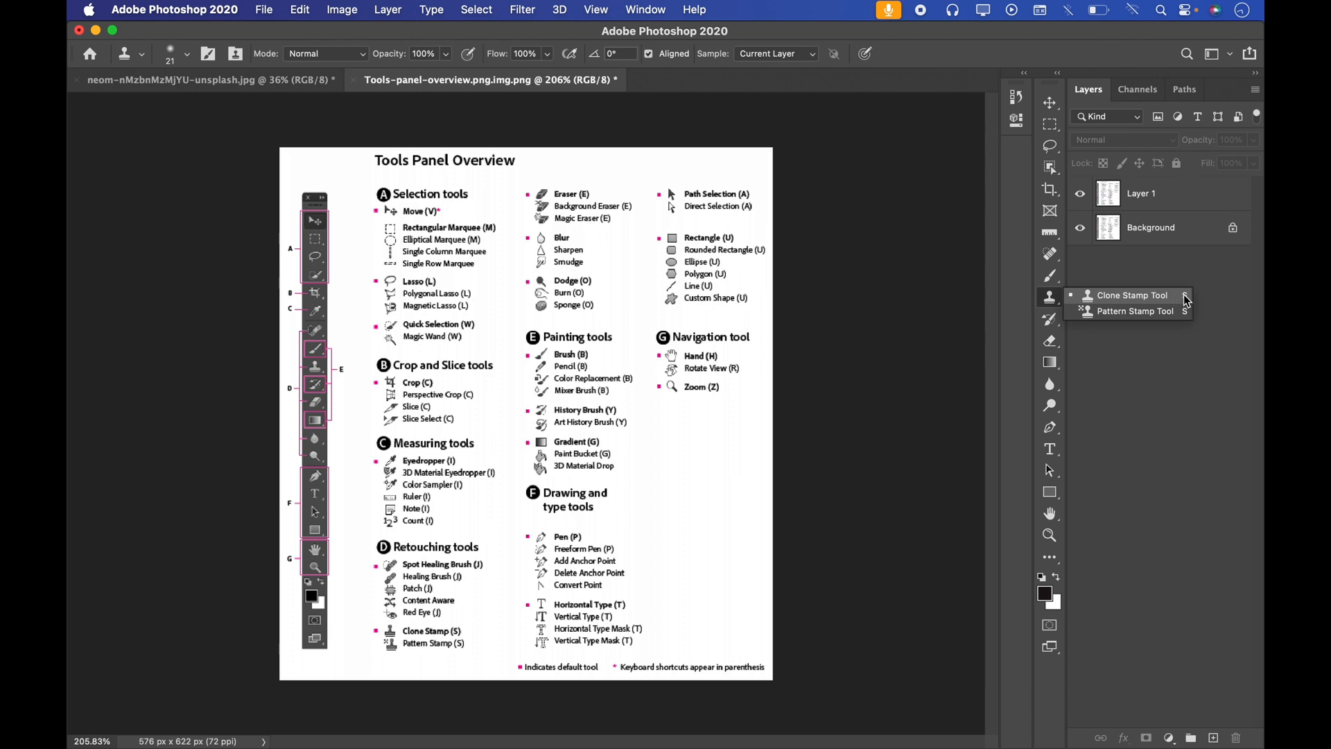
{"action": "left_click", "coordinate": [1133, 296]}
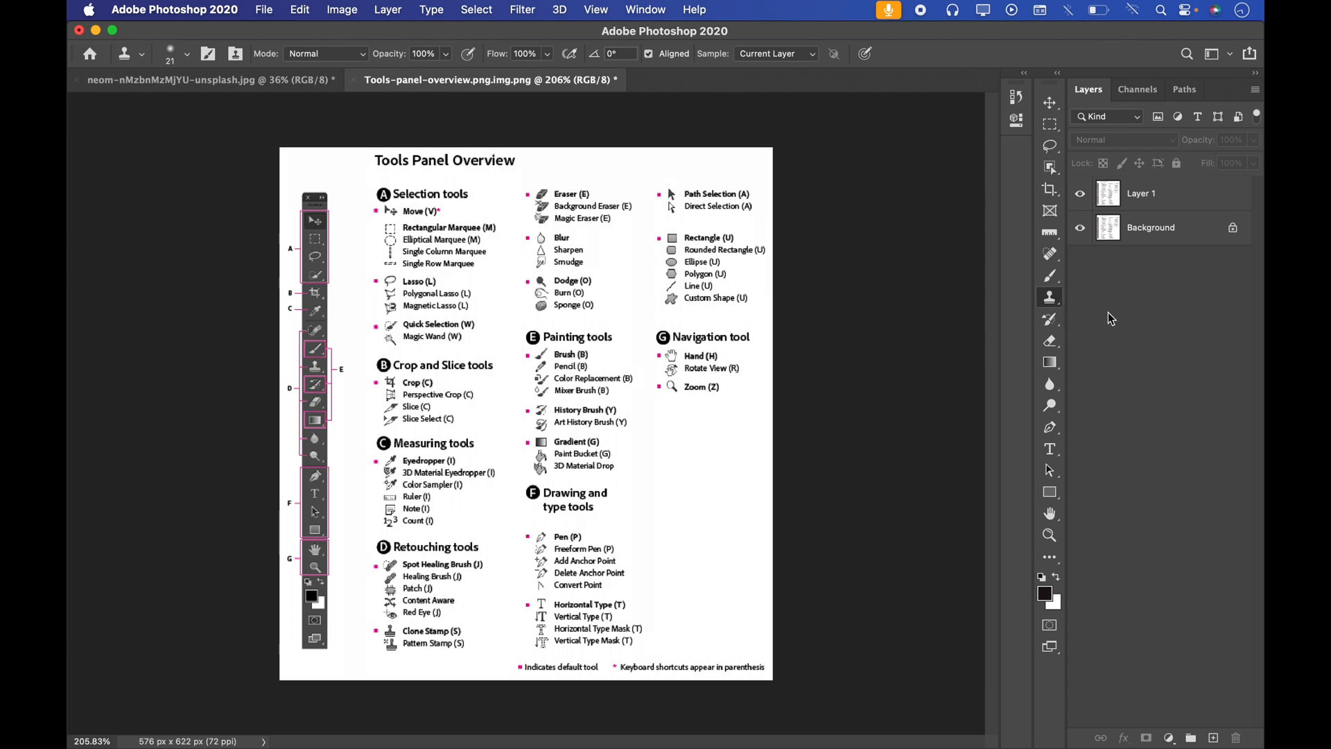
{"action": "key", "text": "shift+s"}
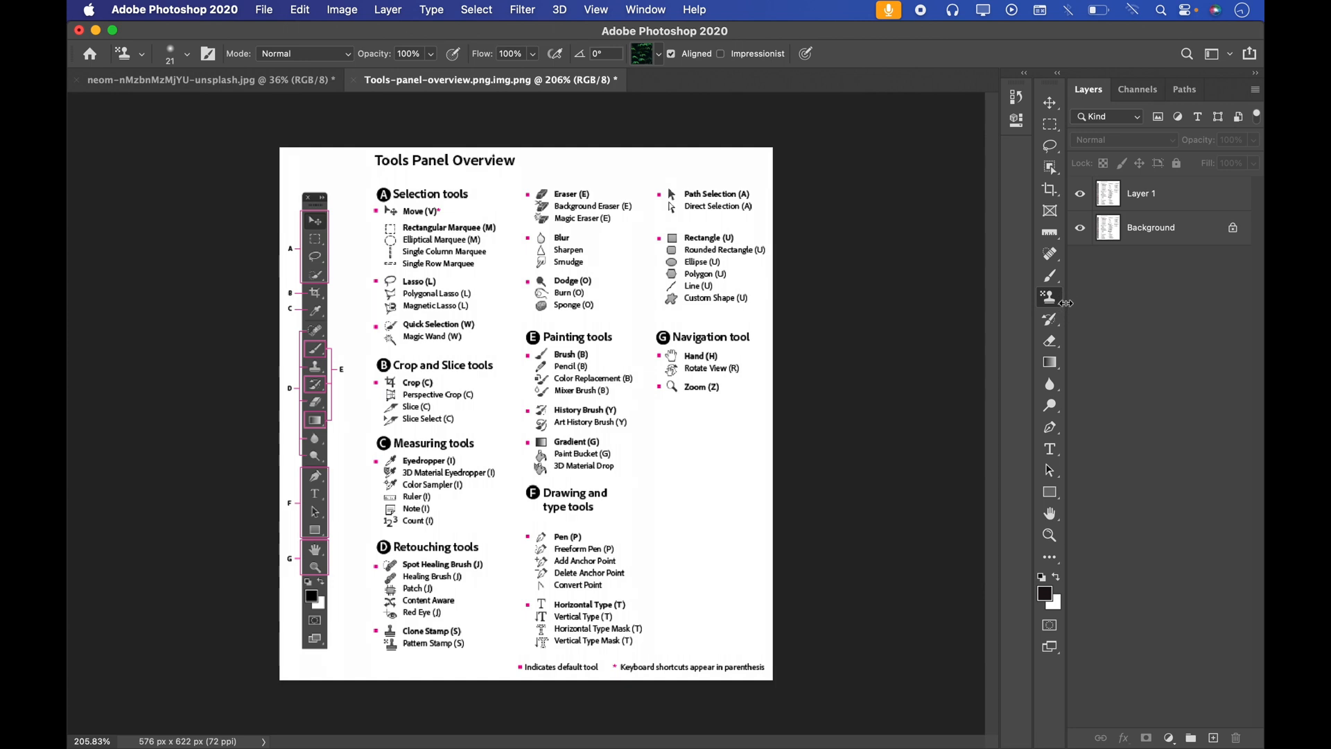
{"action": "left_click", "coordinate": [1059, 278]}
{"action": "left_click", "coordinate": [1086, 449]}
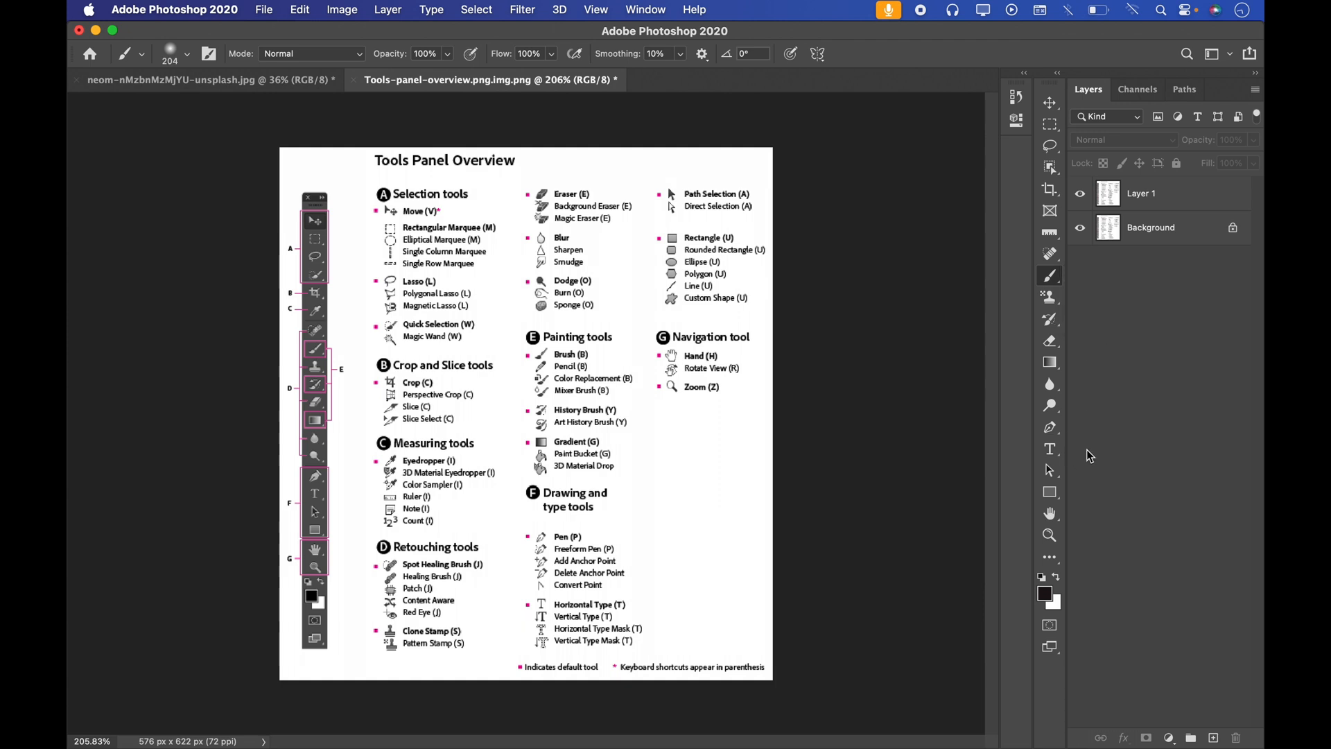